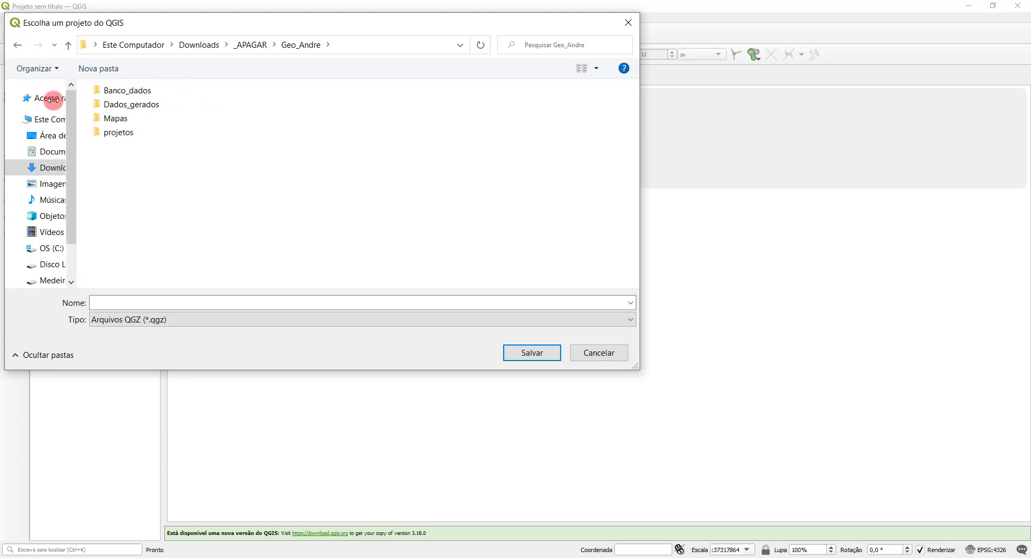
Step: Save the project as Aula11 in the projetos folder
click(93, 133)
double_click(93, 137)
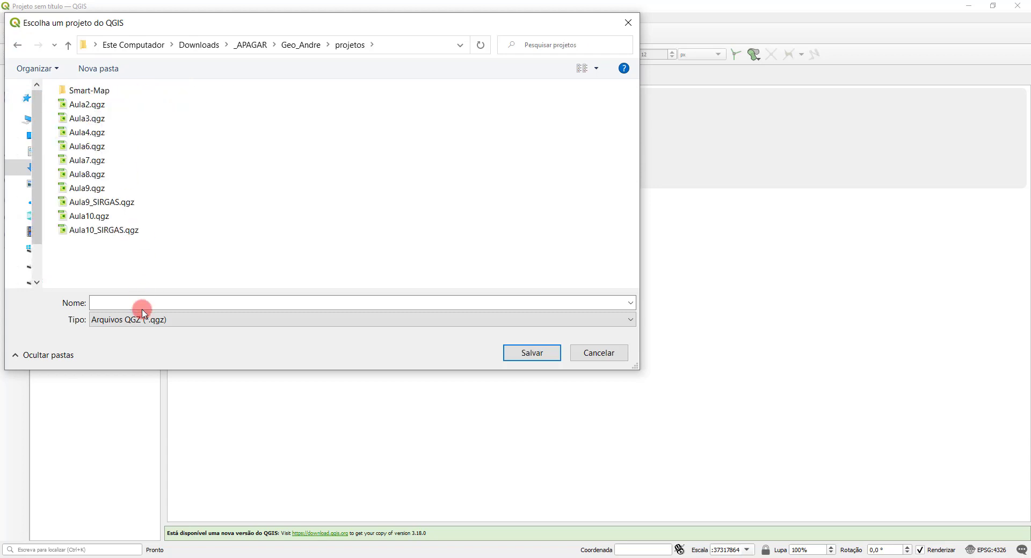
click(141, 303)
text(Aula)
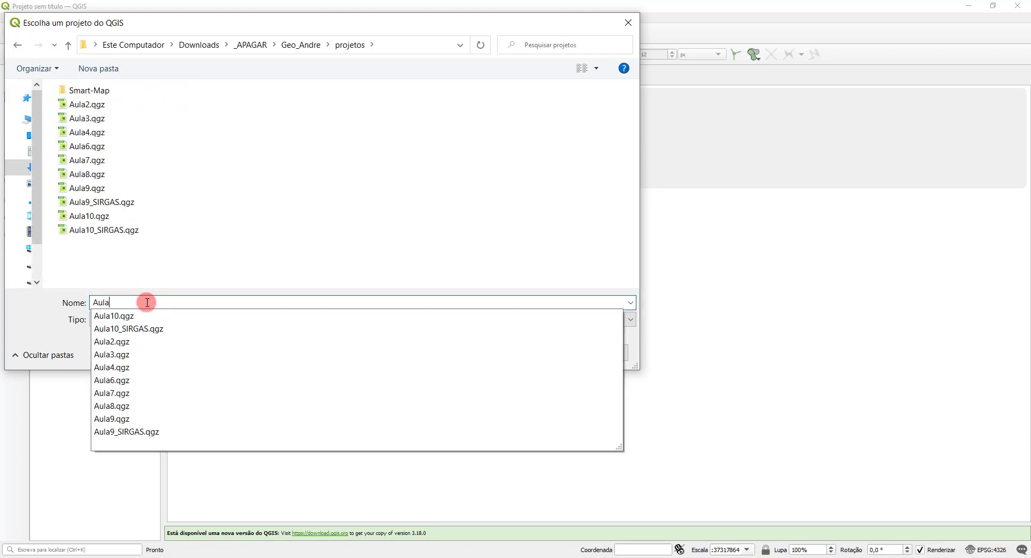
text(11)
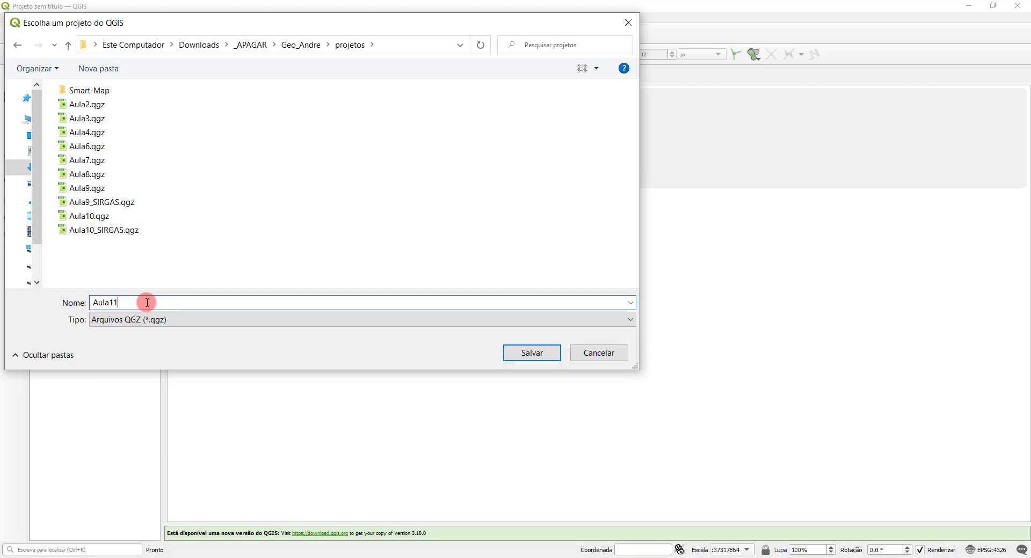
click(540, 353)
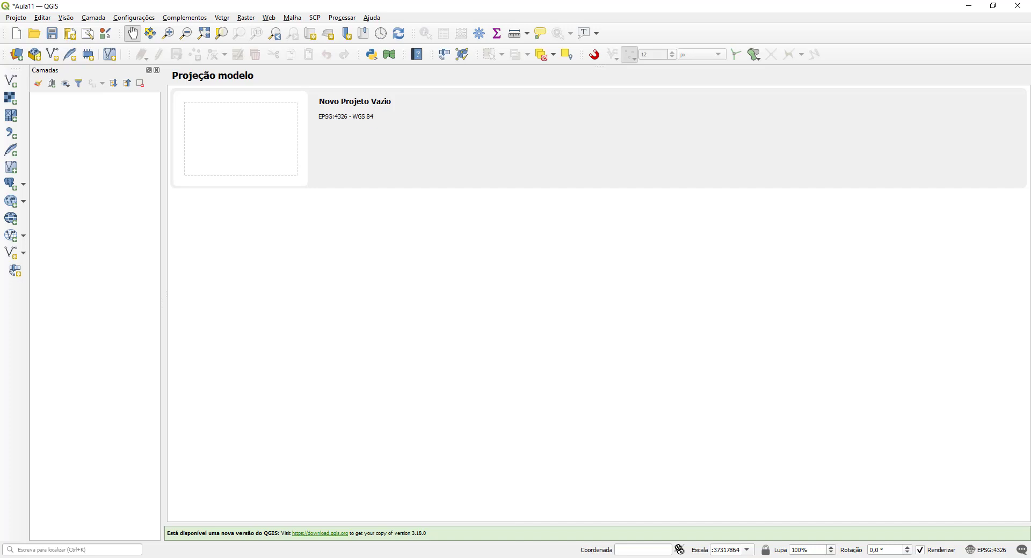
Step: Switch to the GeoTec UFVJM site in Chrome and open the Material didático page of the Geoprocessamento course
key(alt+Tab)
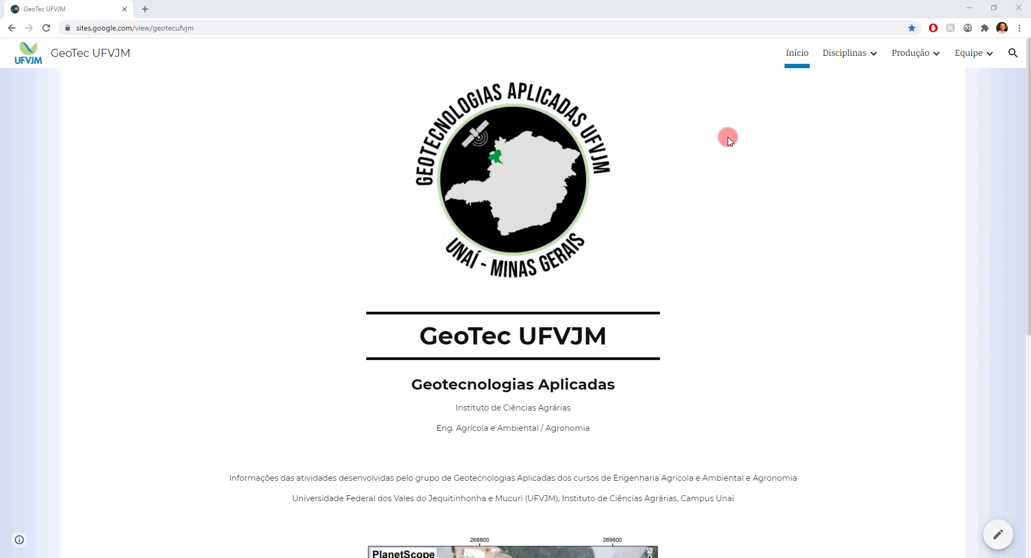
mouse_move(851, 58)
click(836, 131)
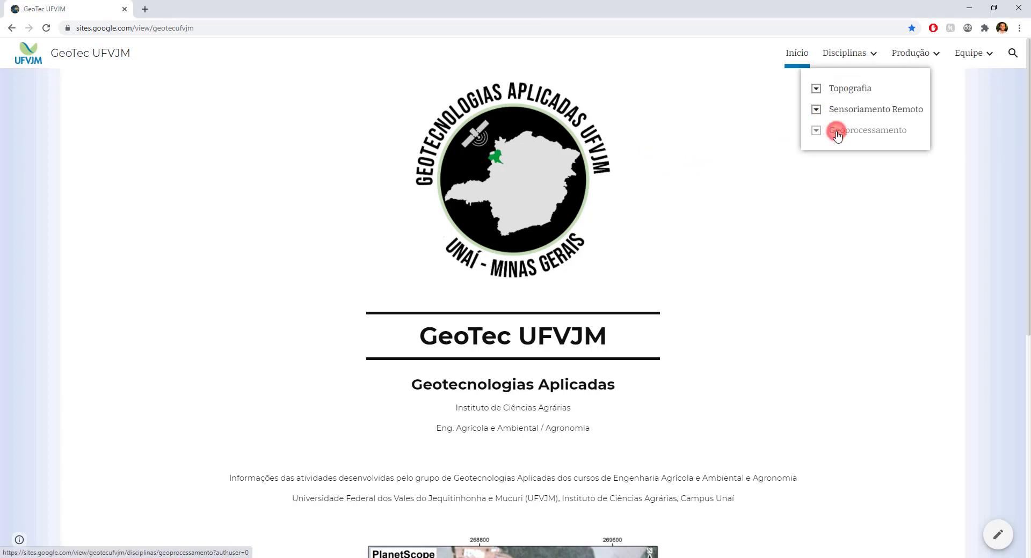
scroll(752, 182, down, 5)
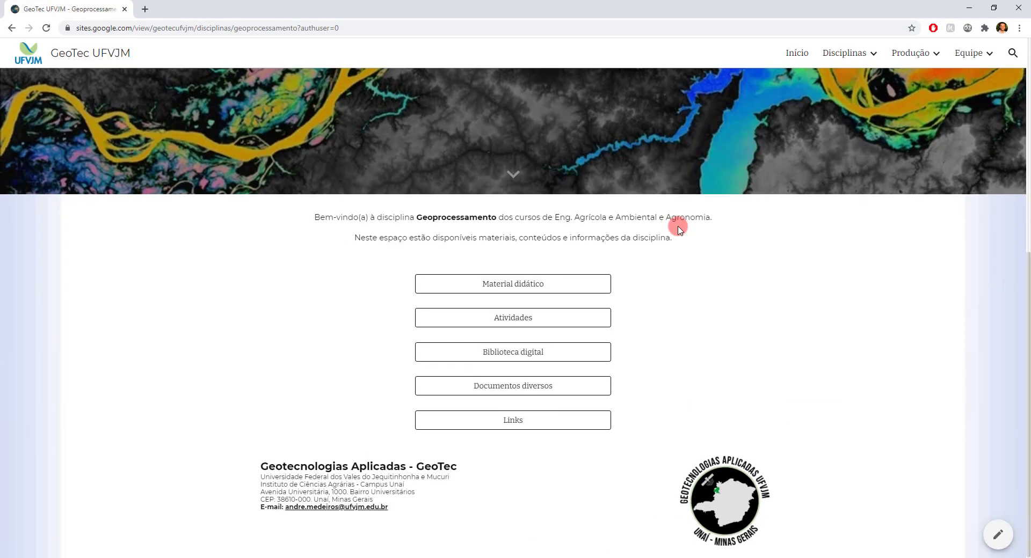
click(568, 279)
scroll(569, 279, down, 3)
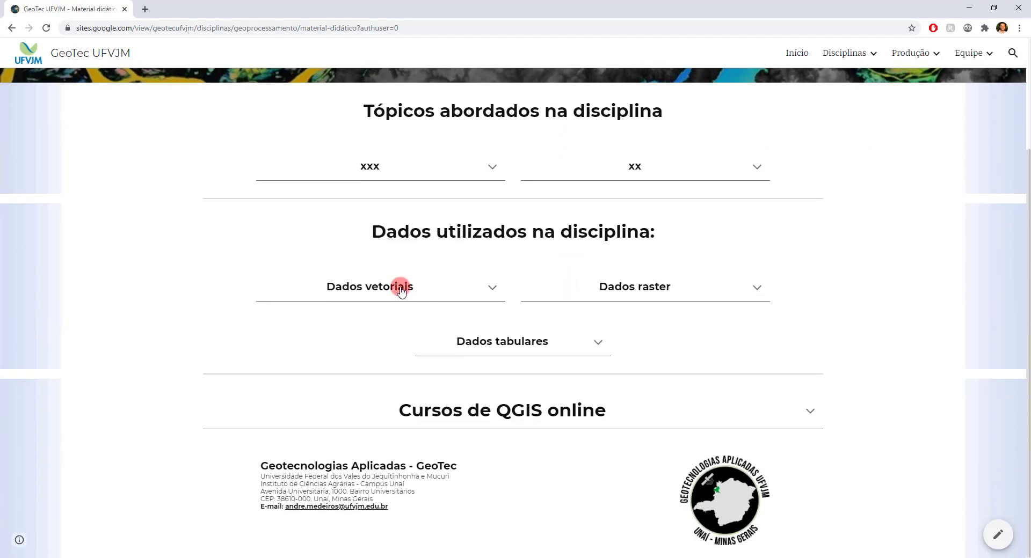
Step: Look through the vector, raster and tabular data lists under Dados utilizados na disciplina
click(492, 288)
click(492, 290)
click(757, 288)
click(756, 288)
click(594, 344)
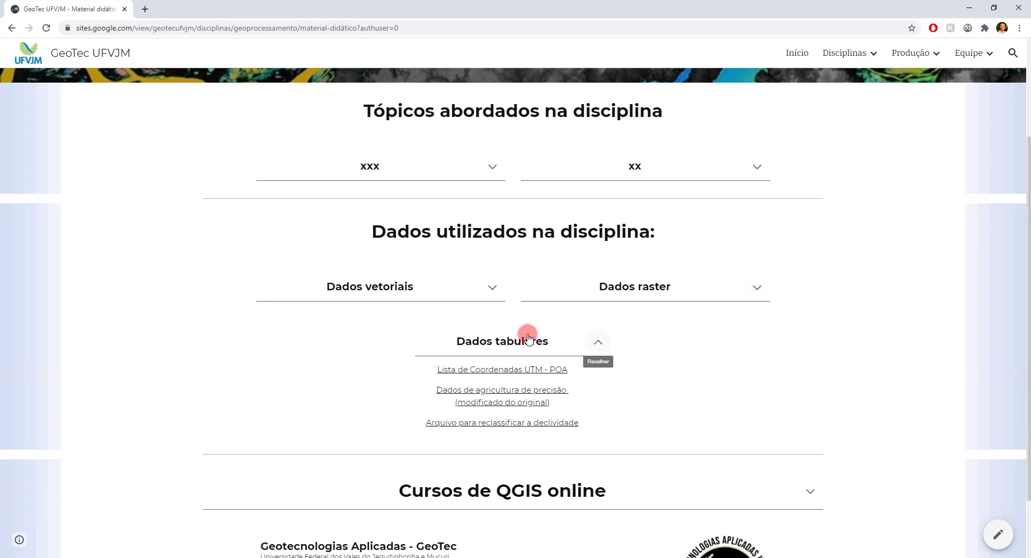
Step: Open the Geoprocessamento Links page and expand its Relevo and Minas Gerais data source lists
click(875, 54)
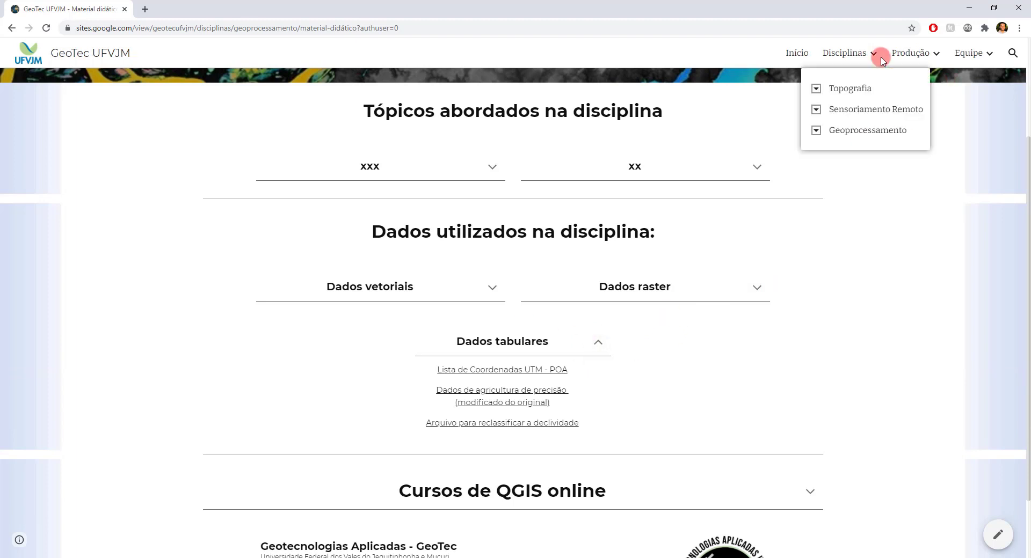
click(817, 131)
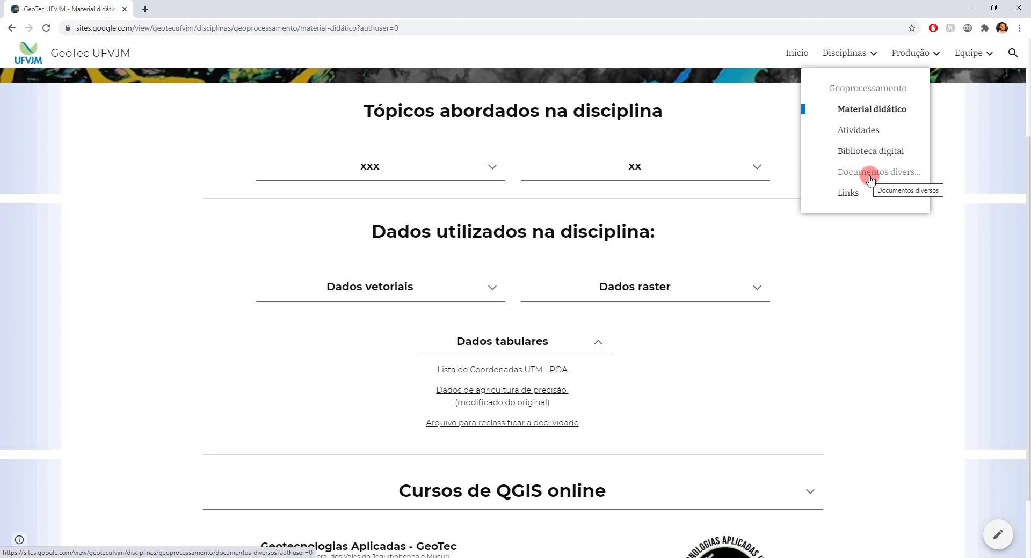
click(849, 194)
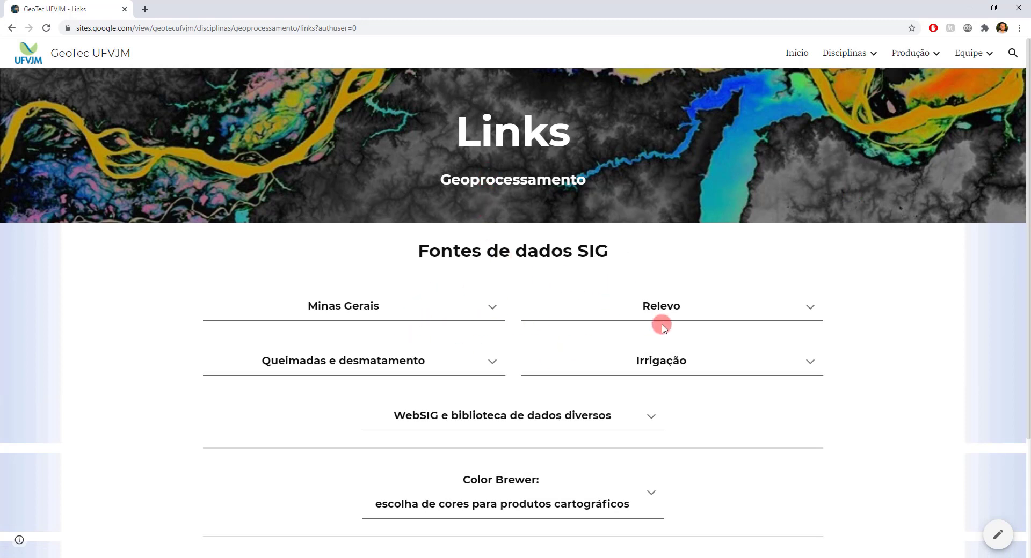
click(810, 308)
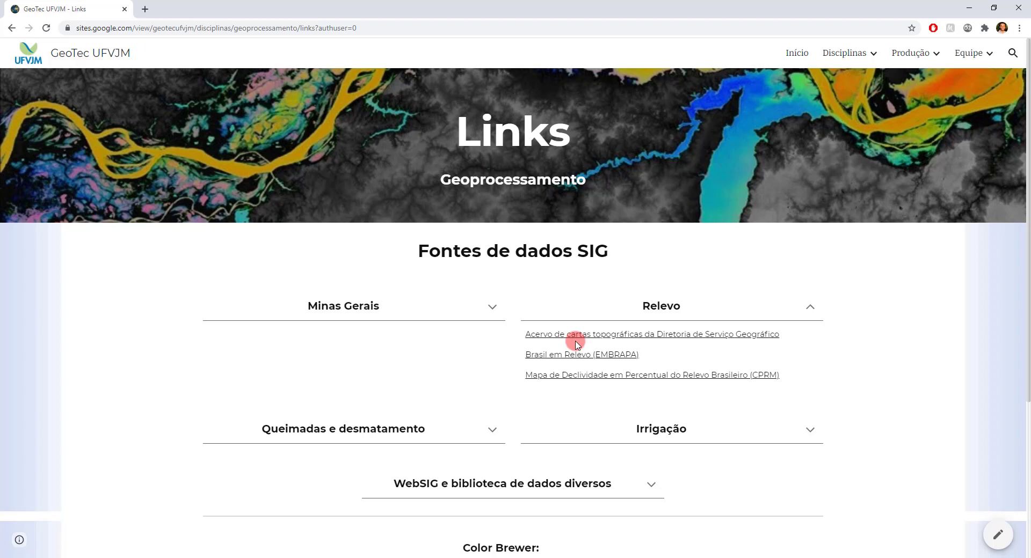
click(491, 306)
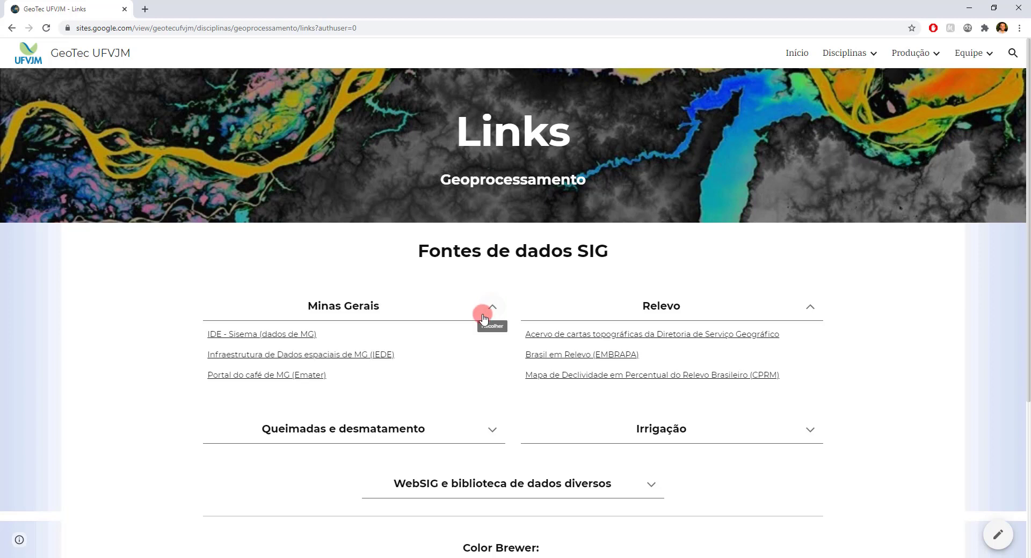
Step: Open the IDE - Sisema data portal from the Minas Gerais links and dismiss its welcome message
ctrl+click(265, 338)
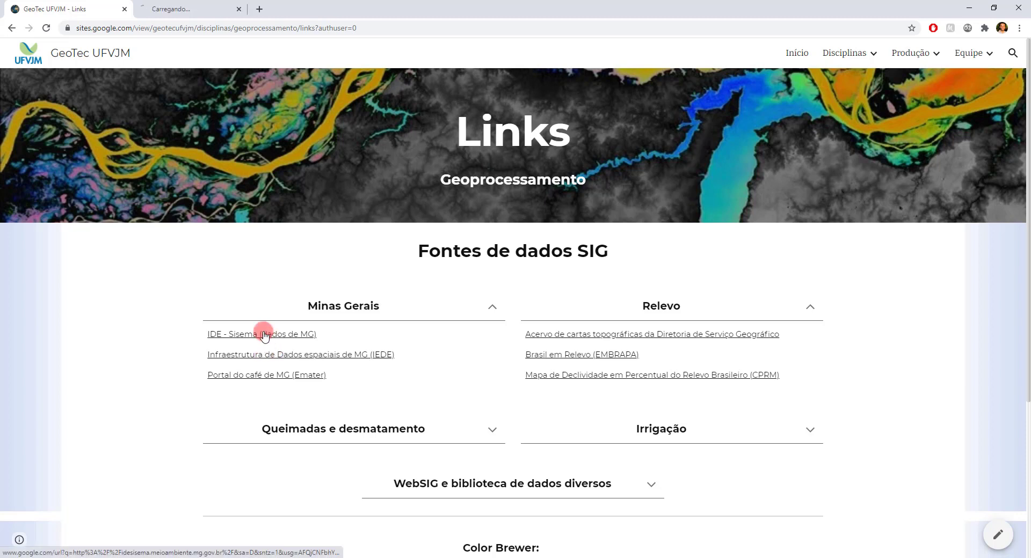
click(178, 8)
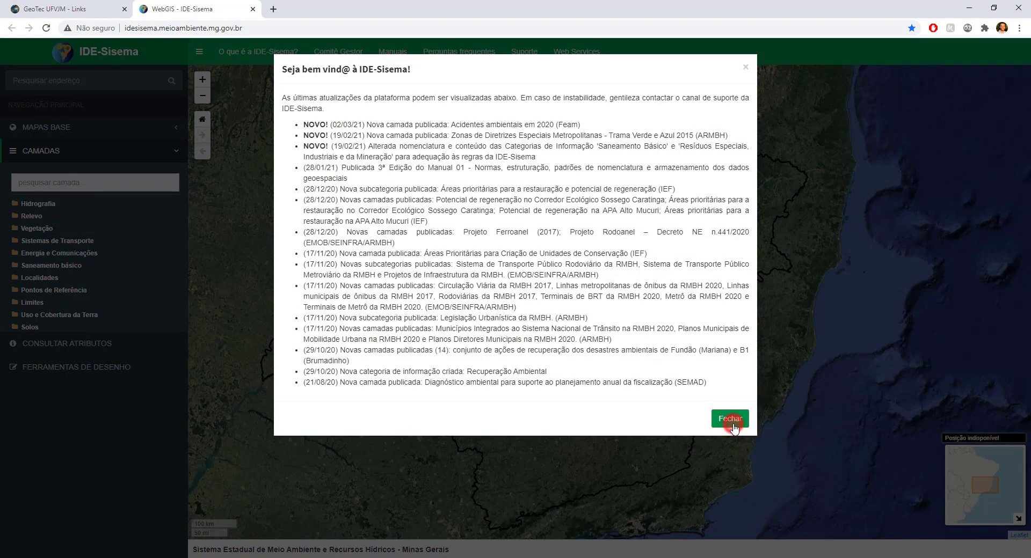
click(732, 421)
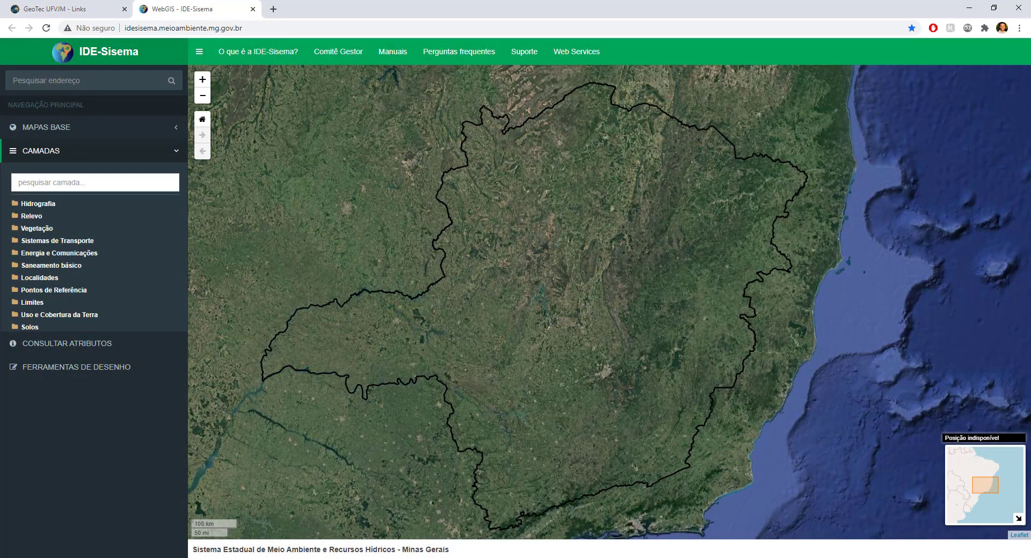
Step: Display the Compartimentos do relevo layer from the Relevo category on the map
click(24, 217)
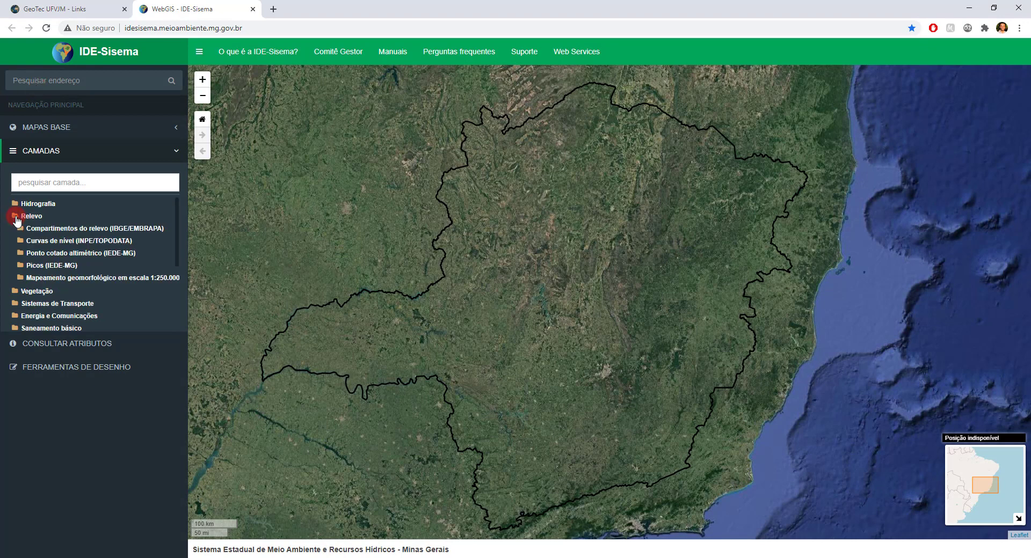
click(75, 230)
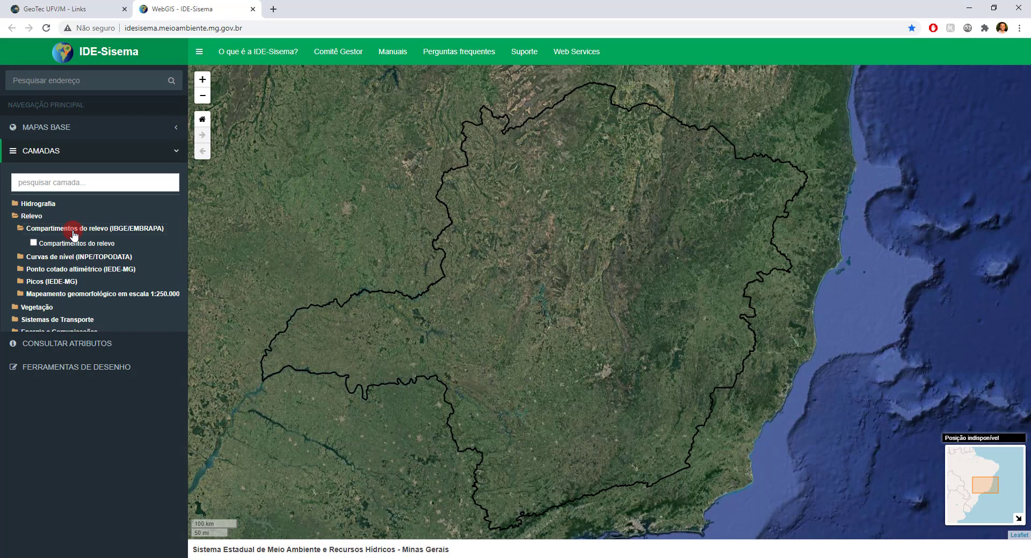
click(34, 243)
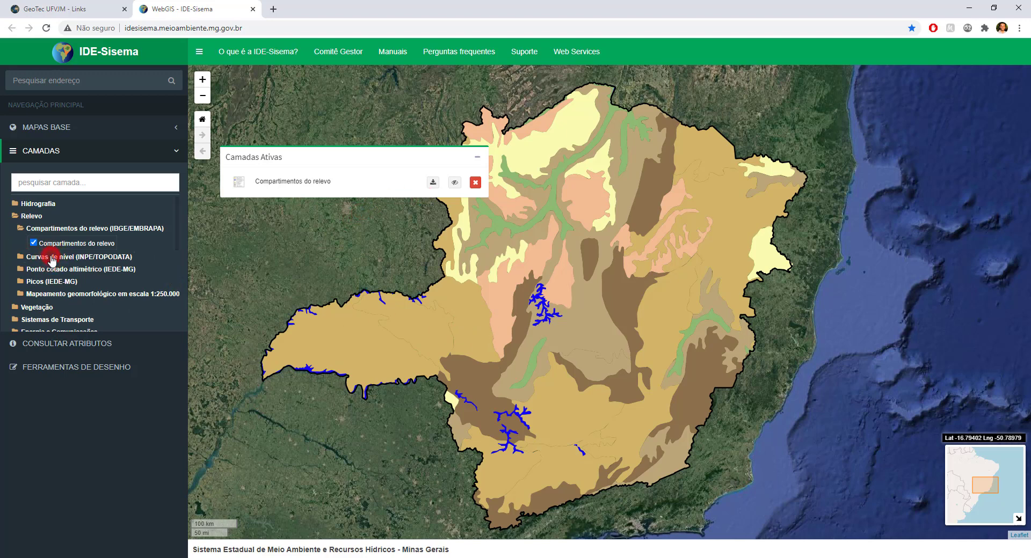
Step: Turn off Compartimentos do relevo and display the Curvas de nível (30 m) layer instead
click(52, 261)
click(33, 243)
click(33, 271)
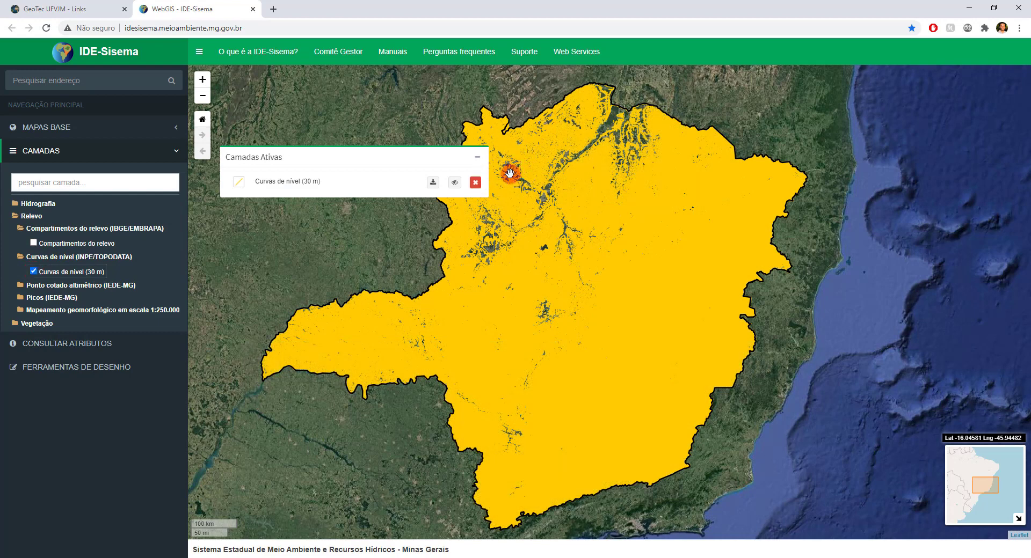
Step: Search for the city of Unaí, Minas Gerais, and centre the map on it
click(83, 78)
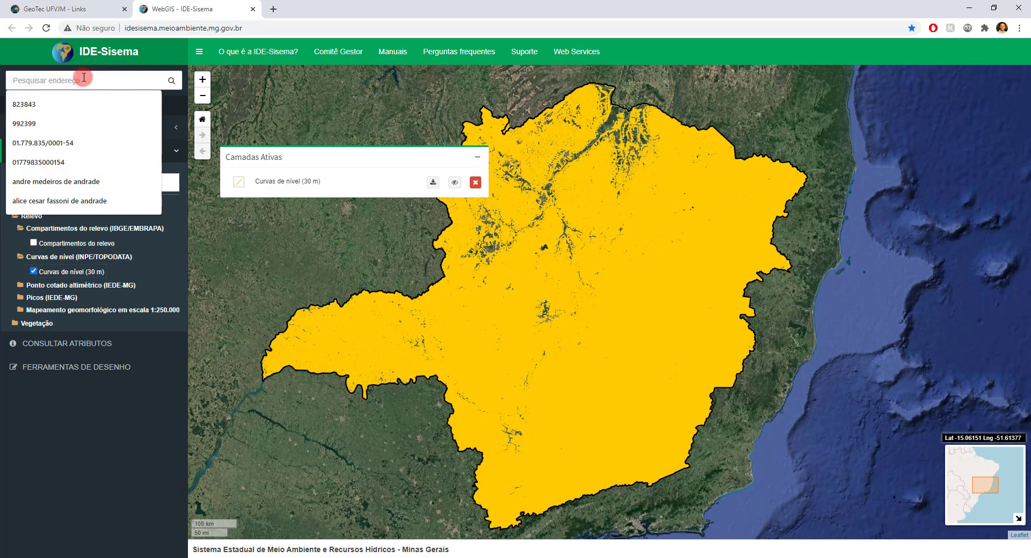
text(unai)
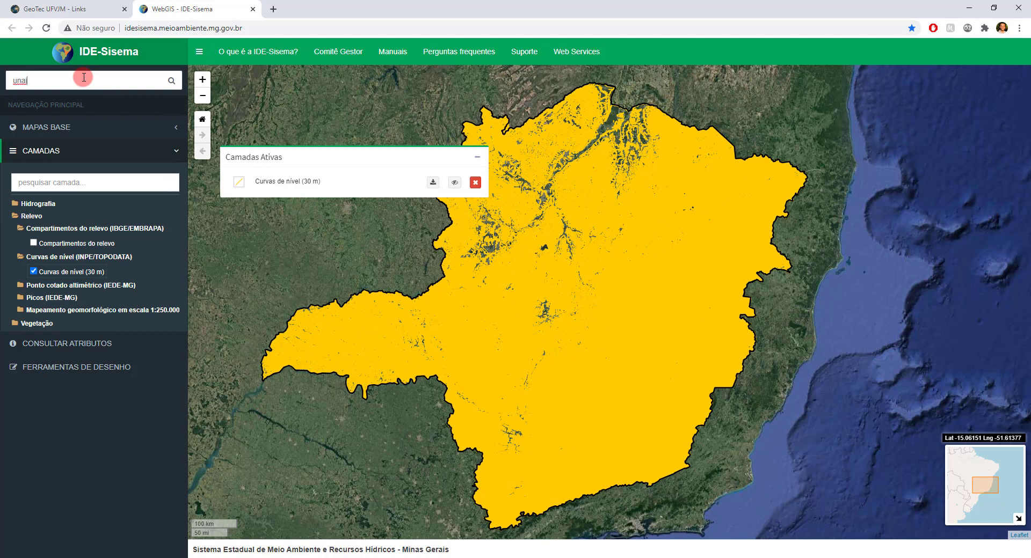
click(171, 81)
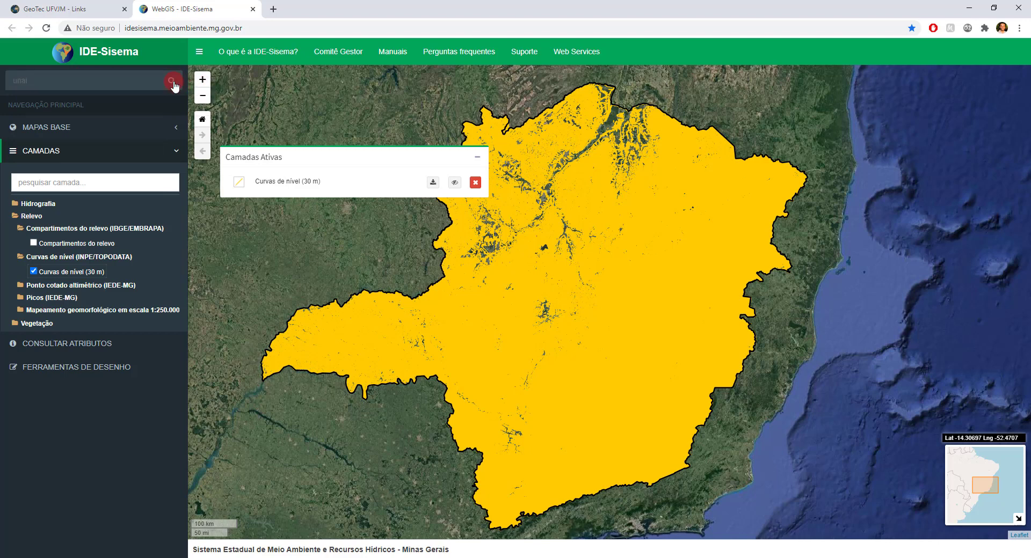
click(71, 82)
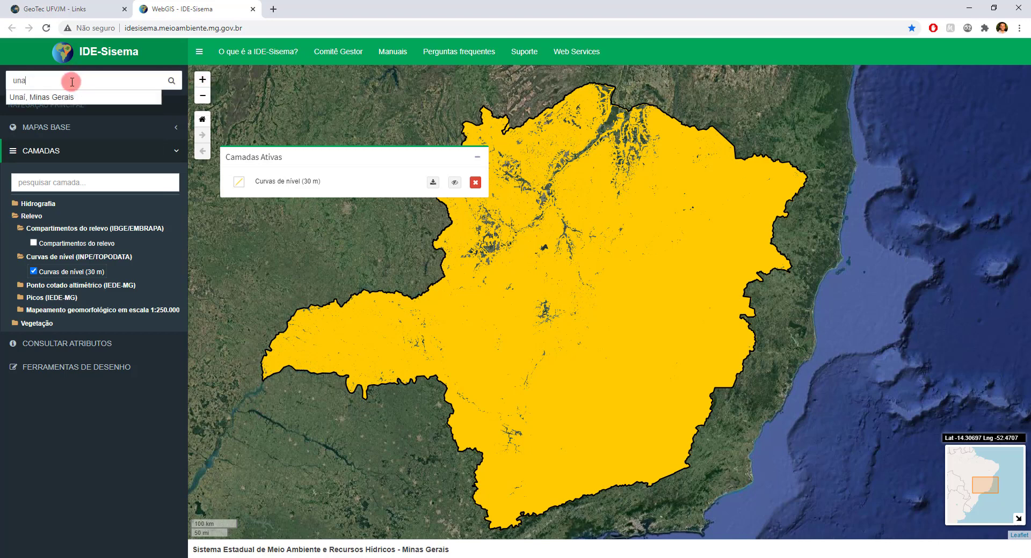
click(64, 97)
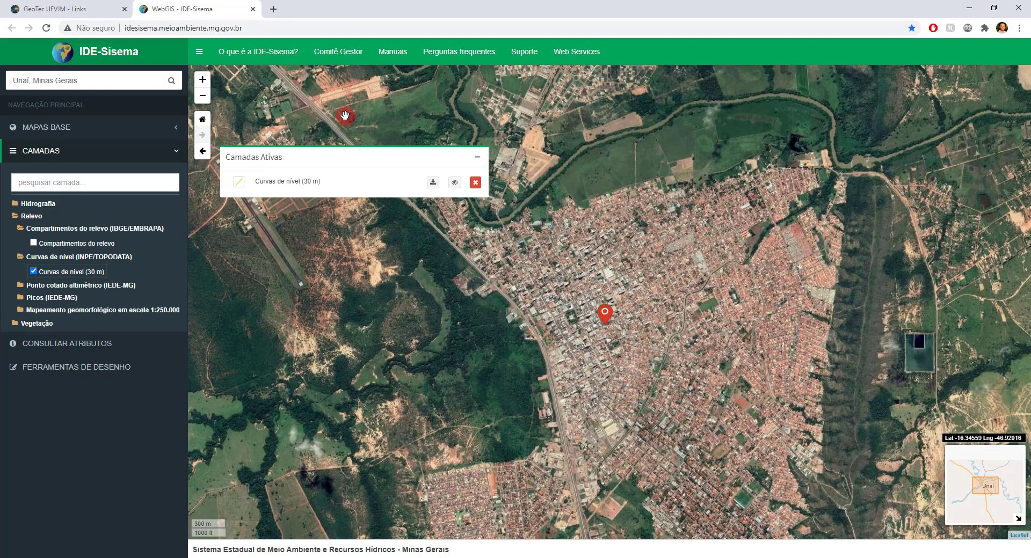
Step: Examine the 30 m contour lines in the wider area around Unaí and show the layer's legend symbol
click(701, 318)
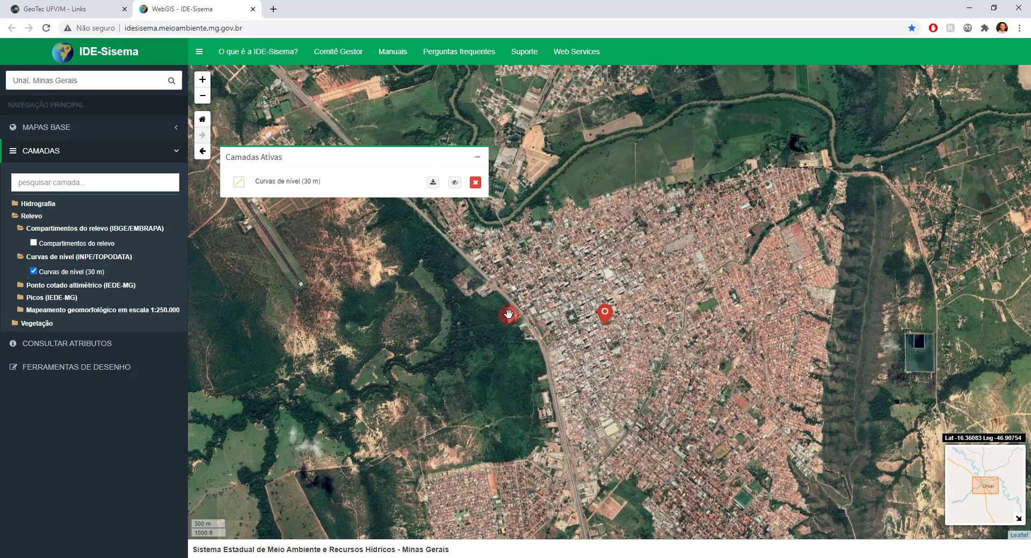
scroll(594, 336, down, 2)
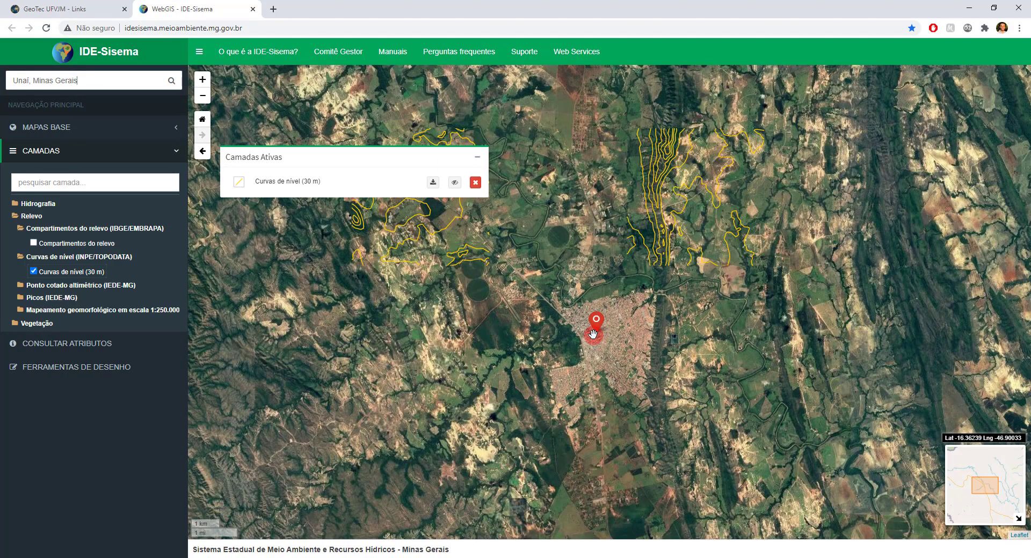
scroll(593, 334, down, 1)
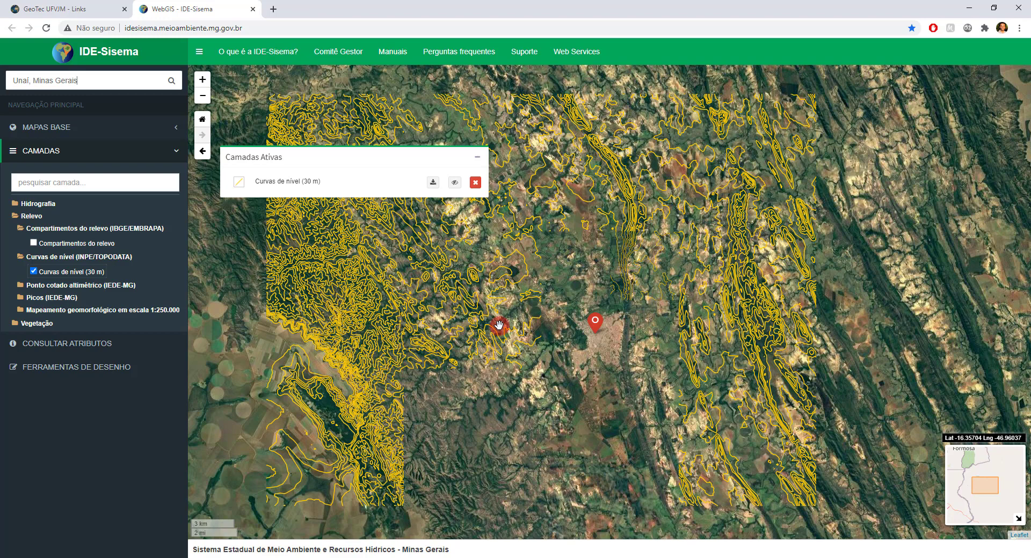
click(241, 185)
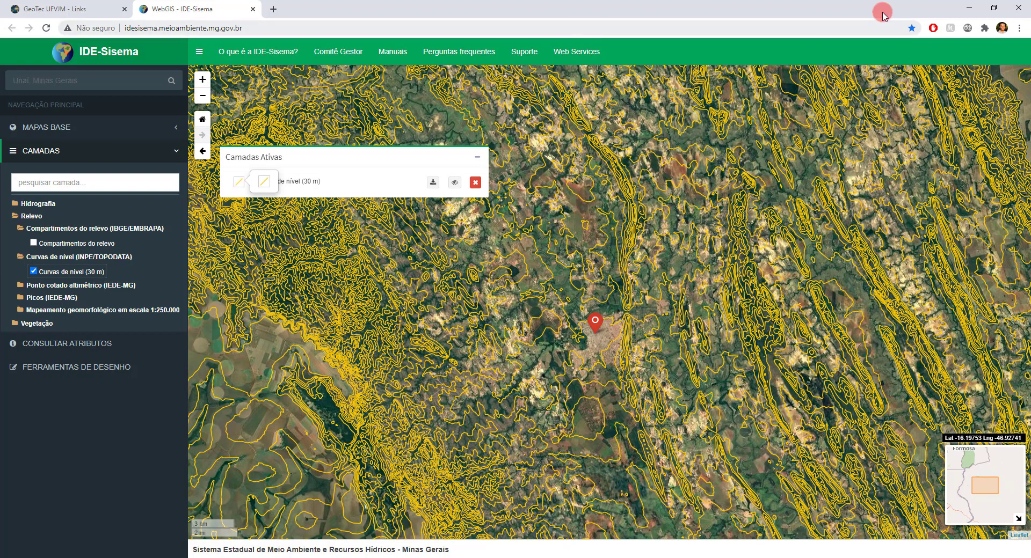
Step: Switch to QGIS, start adding a vector layer and browse to the Dados_gerados/Aula9 folder for its source
click(970, 8)
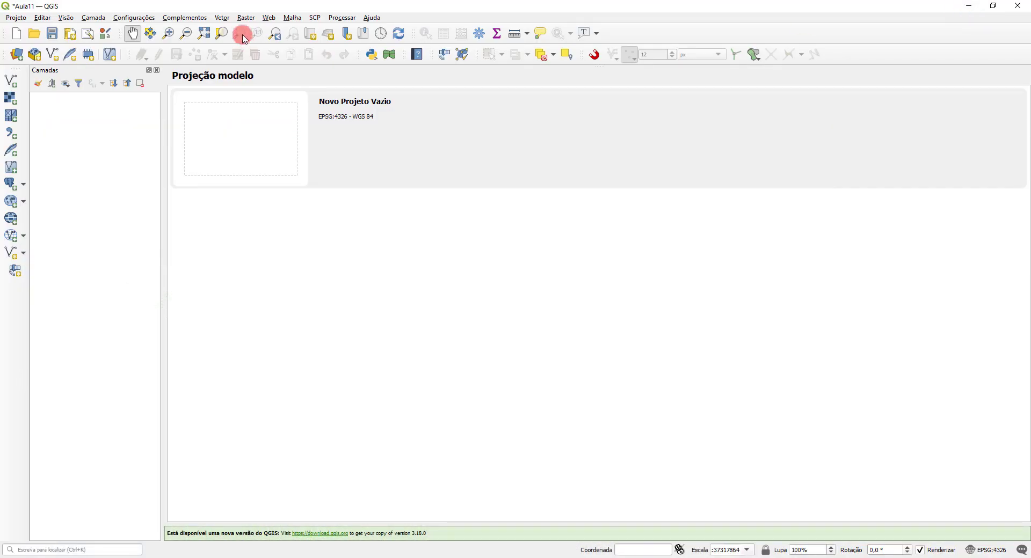
click(38, 86)
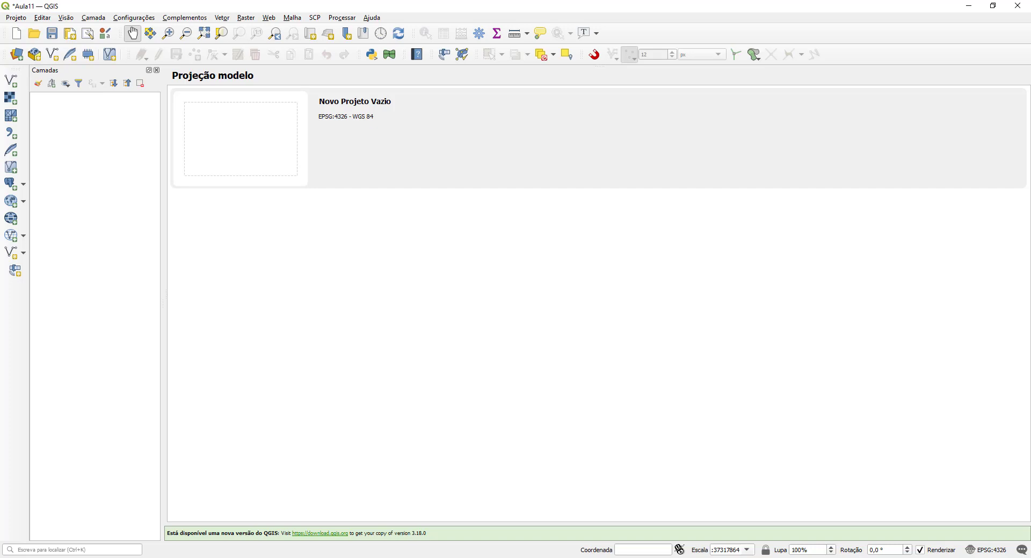
click(15, 88)
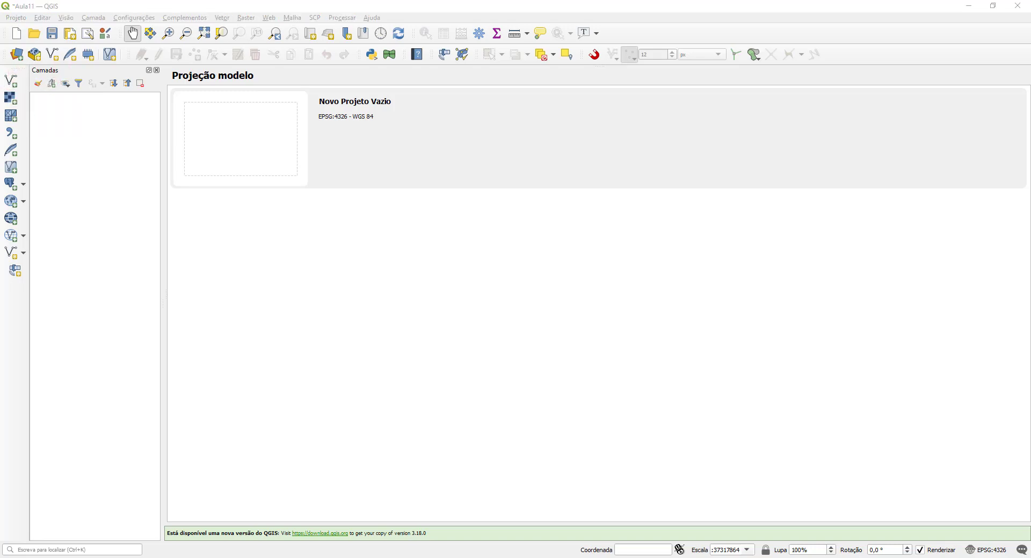
drag(312, 110, 345, 117)
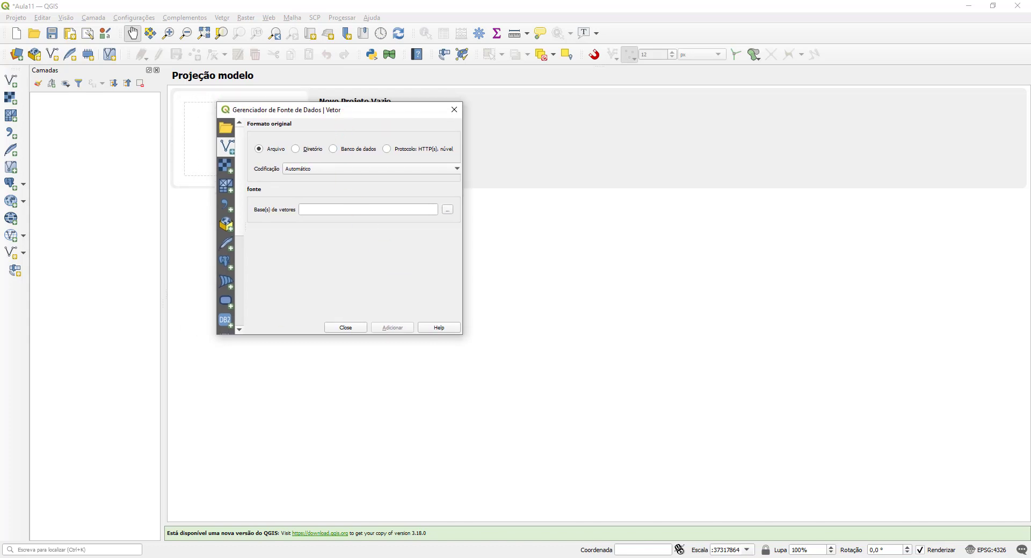
click(448, 209)
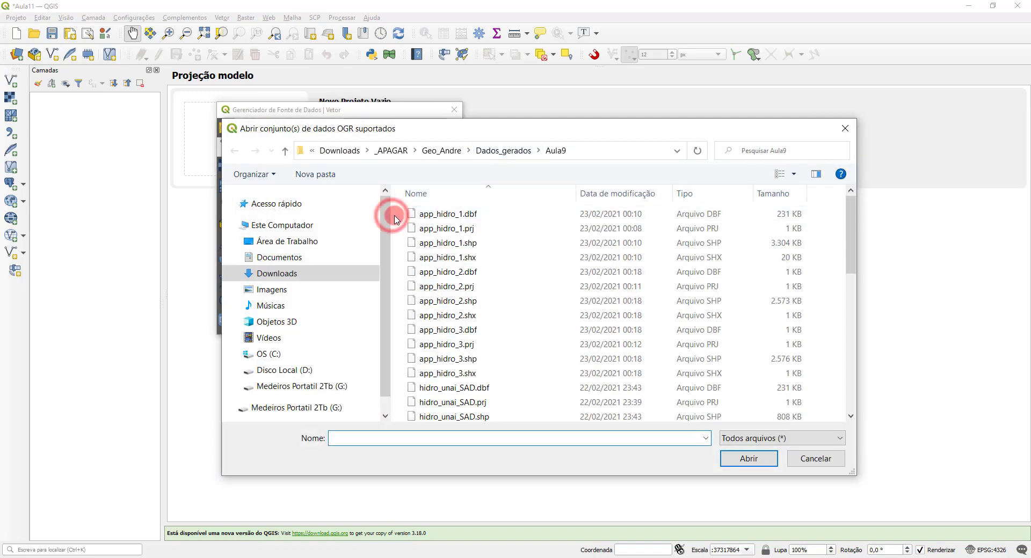
drag(285, 216, 259, 214)
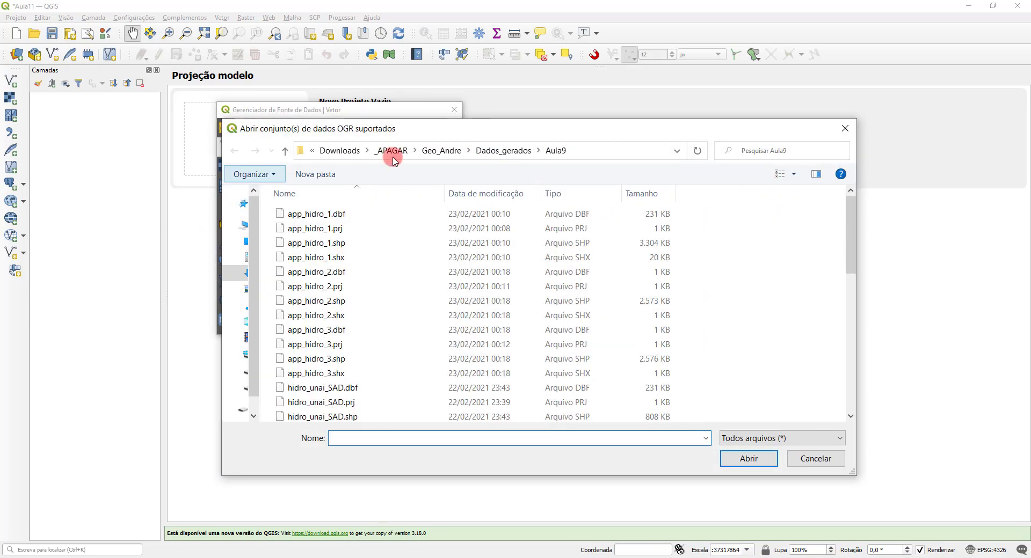
click(485, 151)
double_click(321, 282)
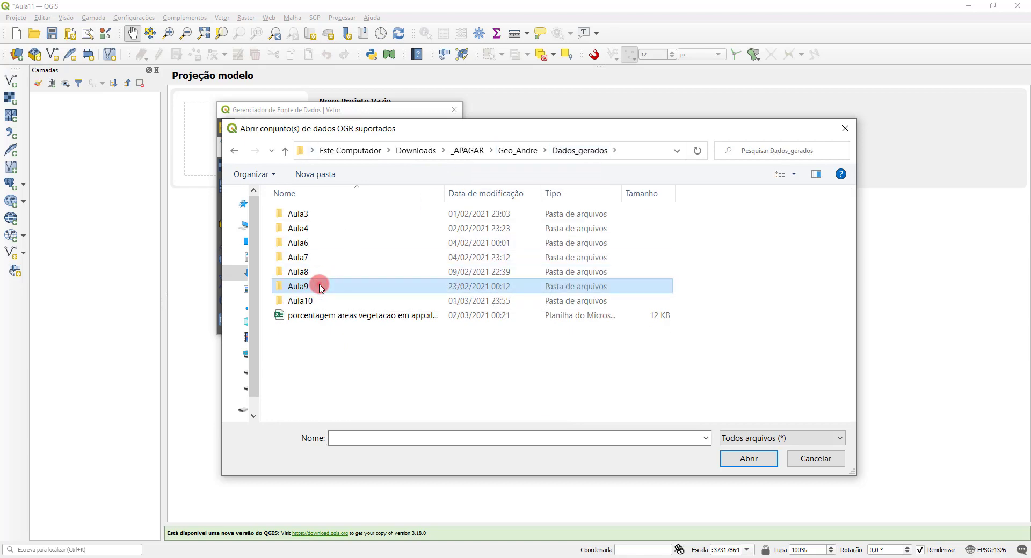
Step: Display the folder contents as a plain list and restrict the file type to Shapefiles
right_click(775, 242)
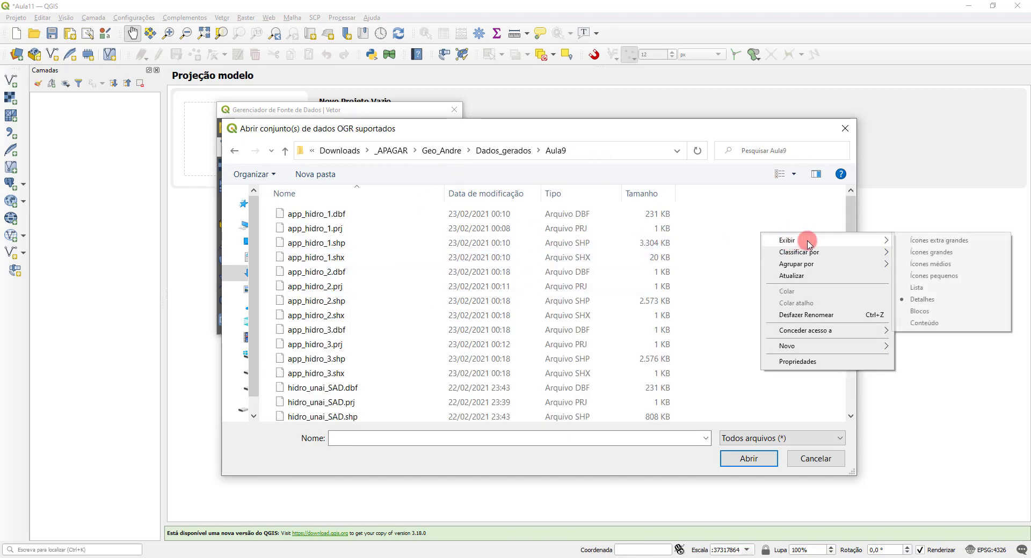
mouse_move(805, 239)
click(923, 285)
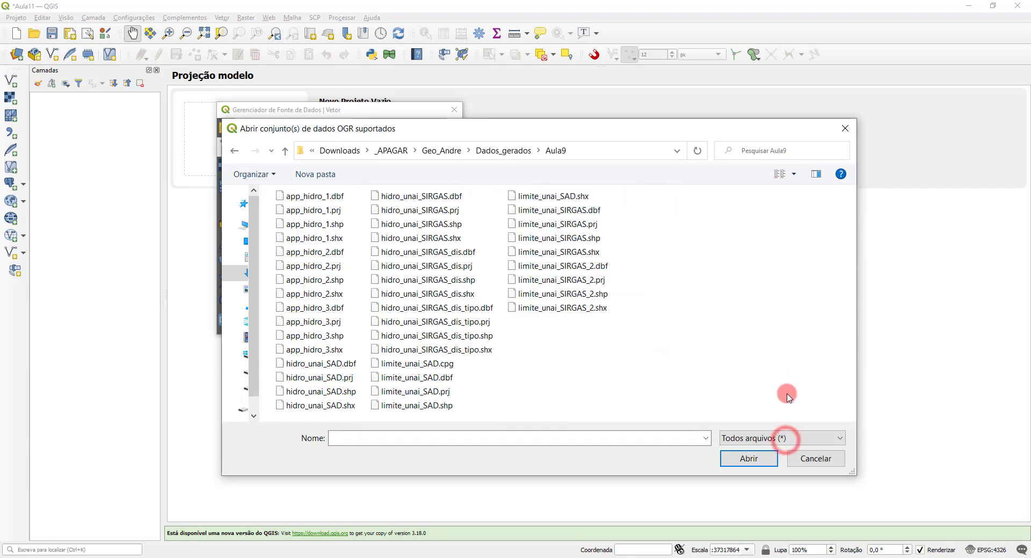
click(784, 439)
scroll(804, 368, down, 5)
scroll(804, 368, down, 5)
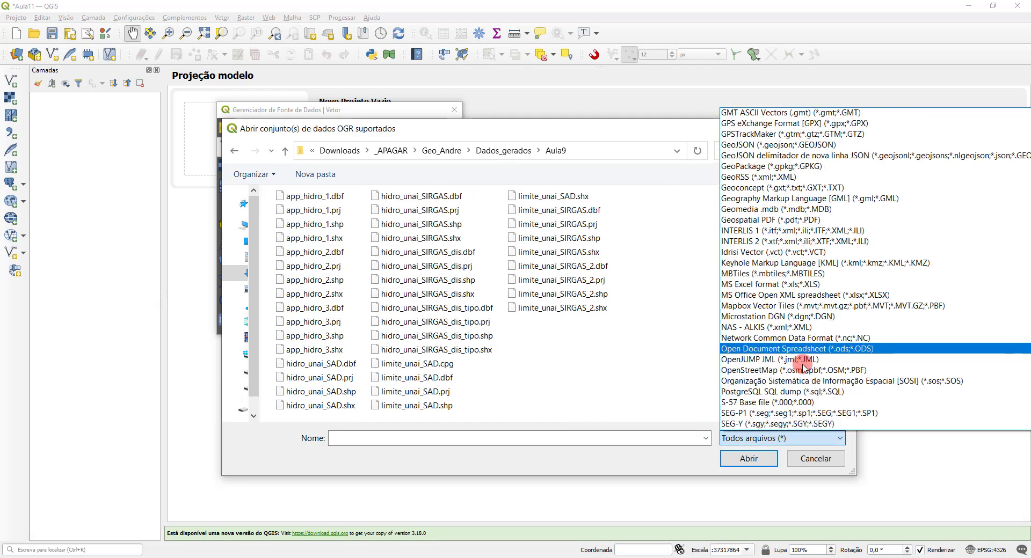
click(772, 339)
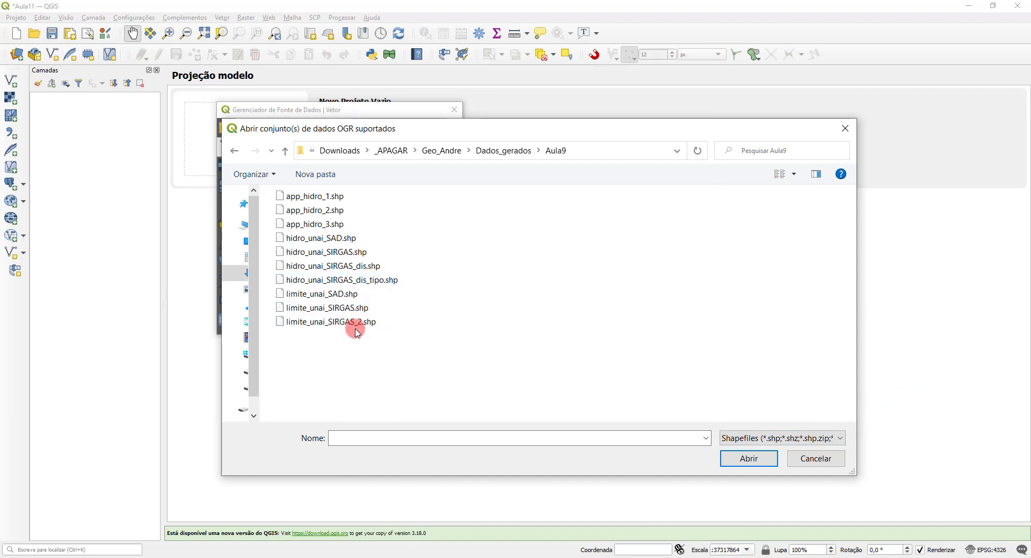
Step: Add limite_unai_SAD.shp to the project, accepting the SAD69 to WGS 84 (1) transformation
click(341, 294)
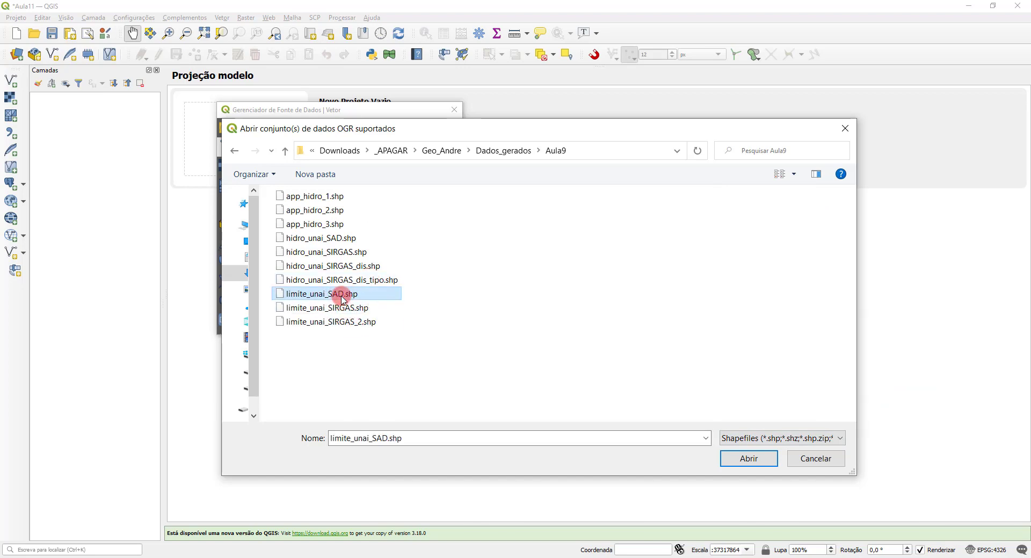
click(740, 466)
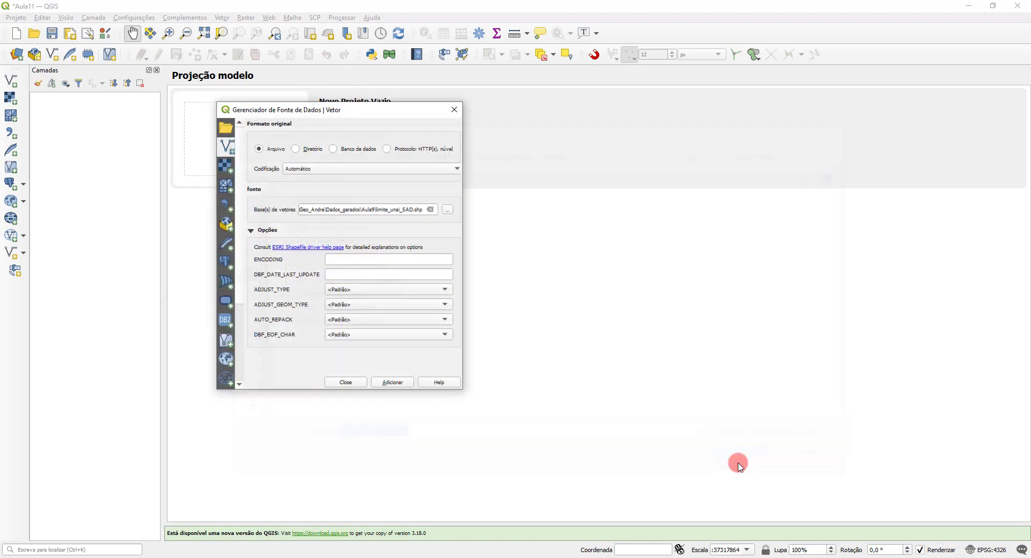
click(390, 383)
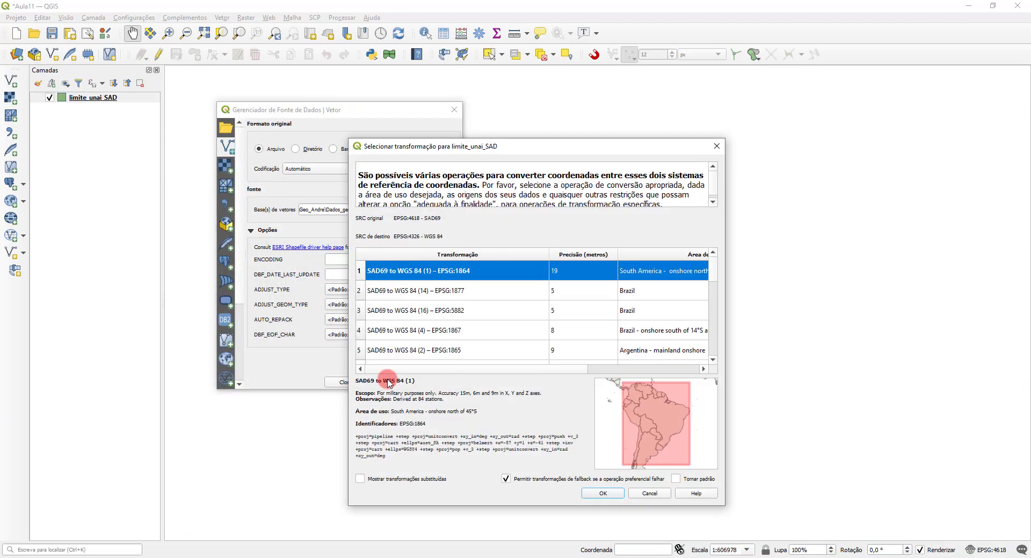
click(607, 490)
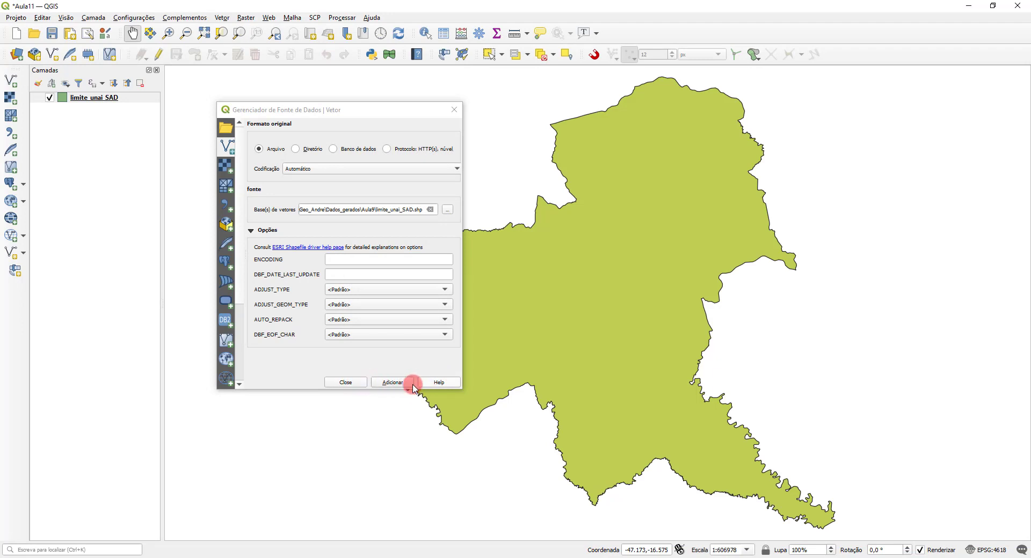
click(354, 383)
Step: Remove the limite_unai_SAD layer from the project
right_click(87, 97)
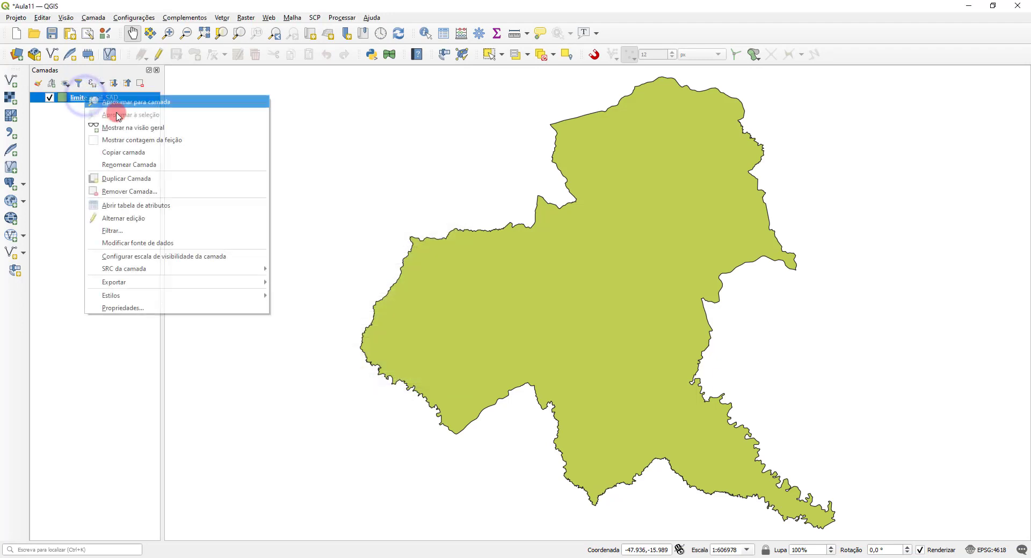
click(141, 191)
click(509, 297)
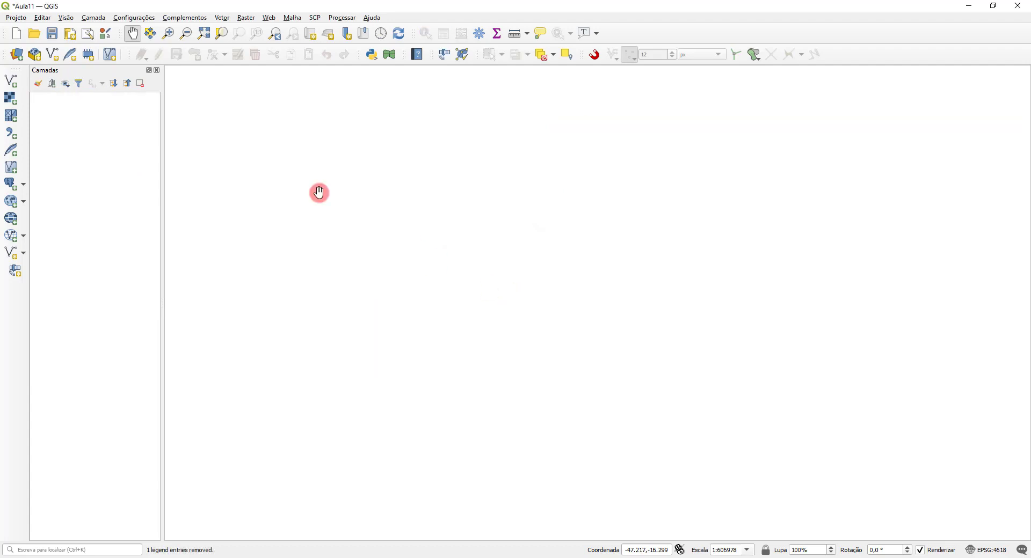
Step: Start adding another vector layer and browse to the Banco_dados/vetor/MG/Limite_Municipios folder for its source
click(16, 89)
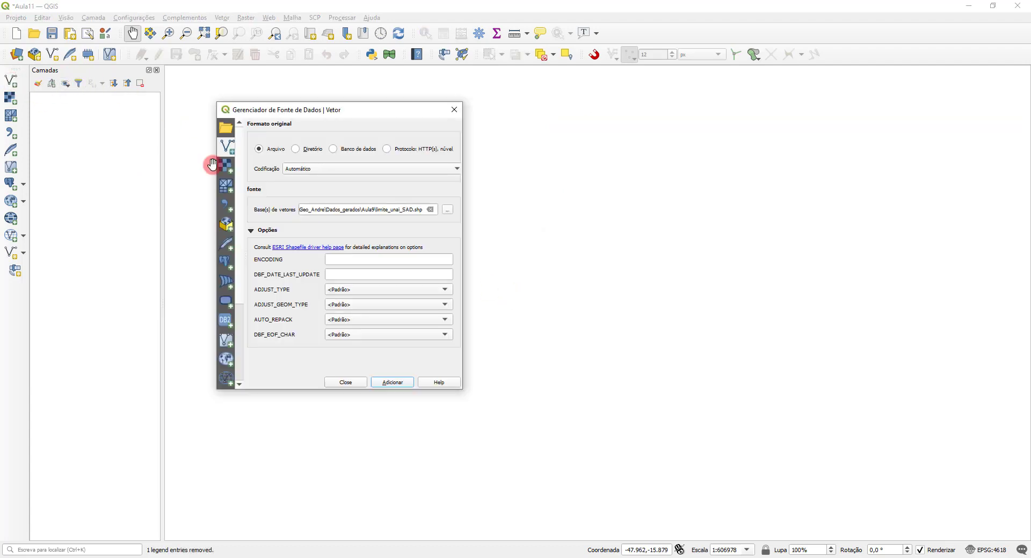
click(447, 212)
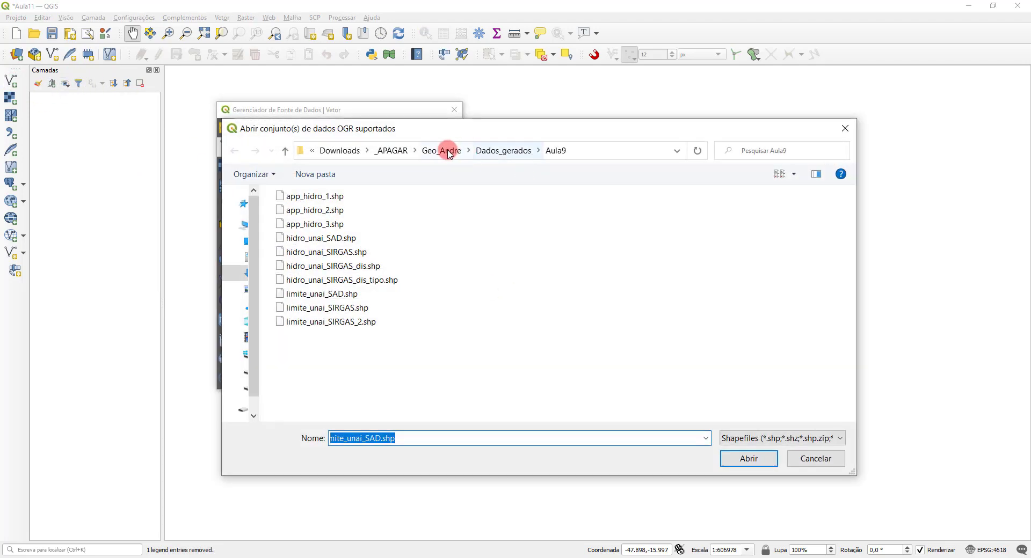
click(446, 152)
click(306, 209)
double_click(308, 197)
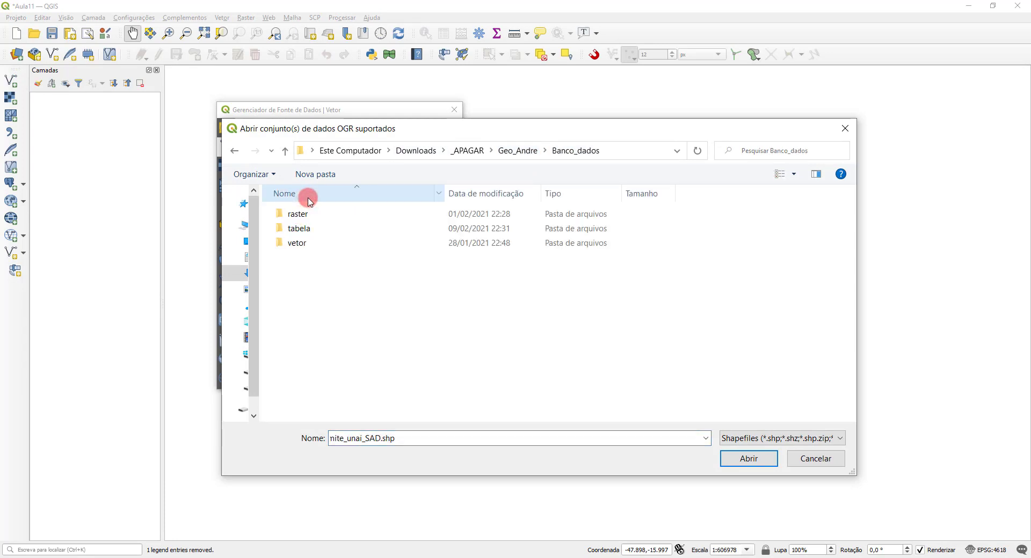
click(313, 226)
double_click(301, 242)
double_click(307, 247)
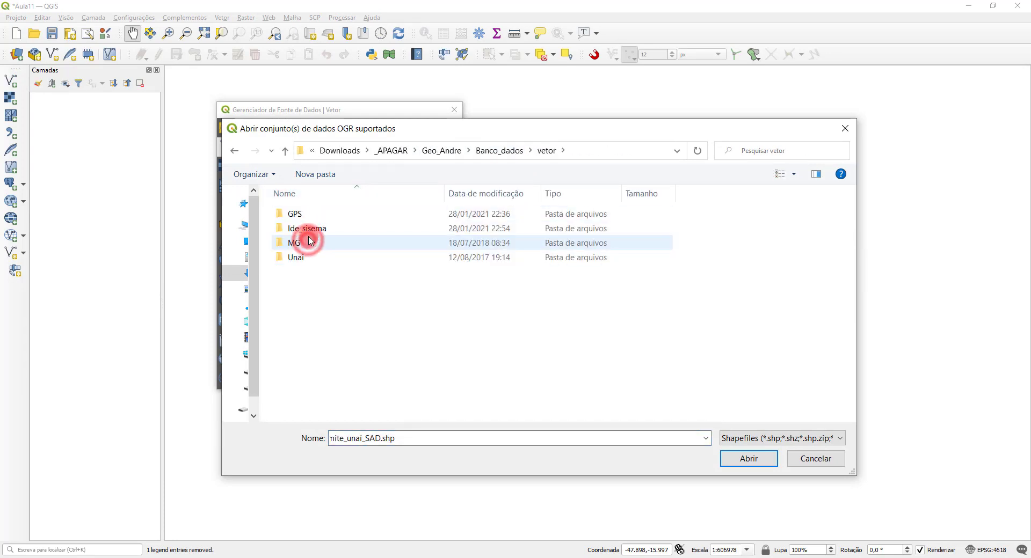
double_click(319, 259)
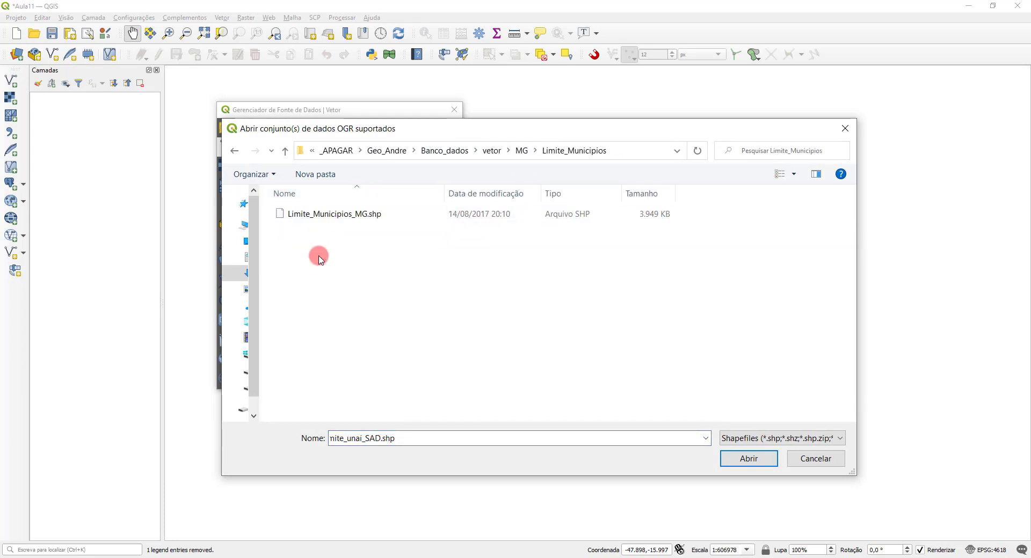
Step: Add the Limite_Municipios_MG.shp shapefile to the project and close the data source manager
click(344, 213)
click(748, 459)
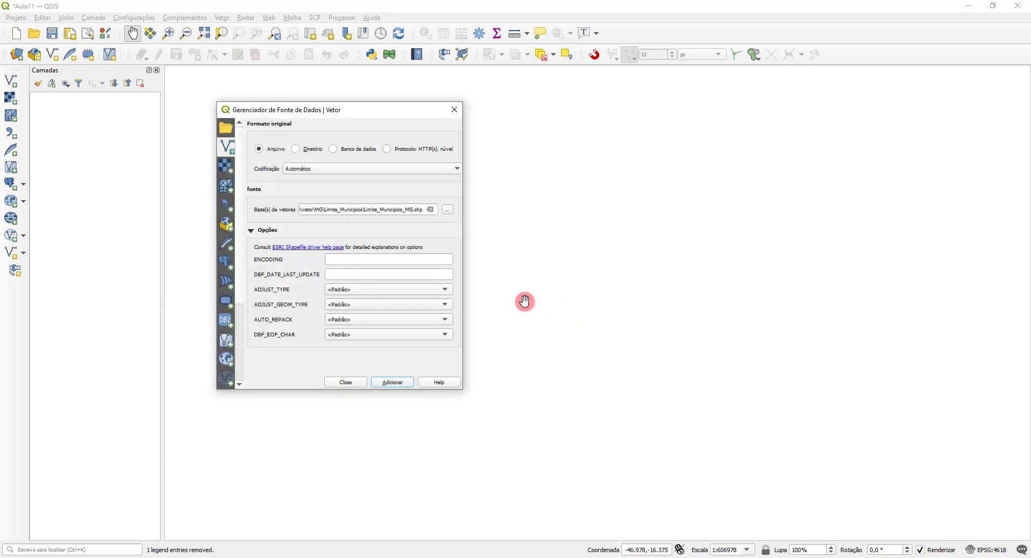
click(393, 382)
click(354, 384)
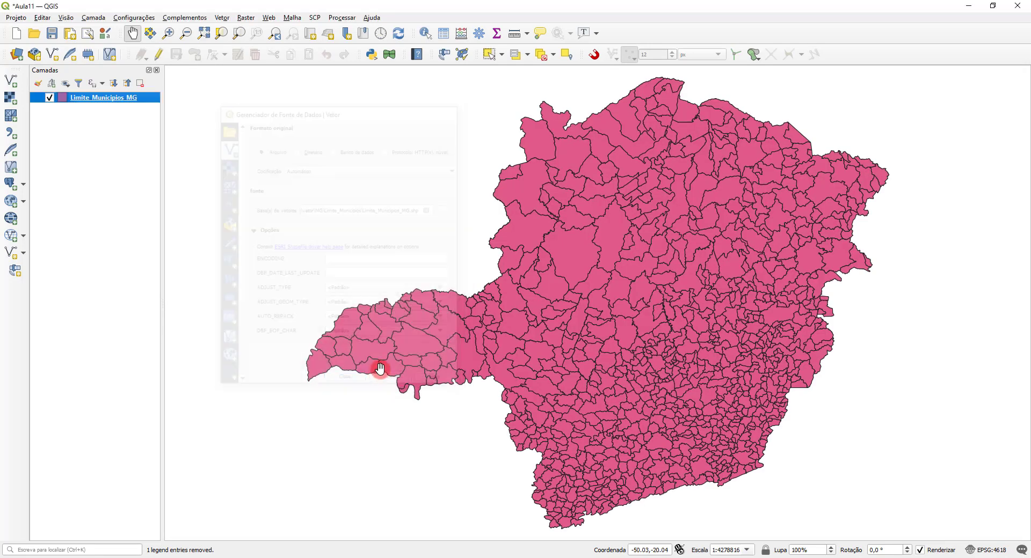
Step: Set the simple fill colour of the Limite_Municipios_MG layer to pale yellow (#fefbc5) and save the project
click(63, 103)
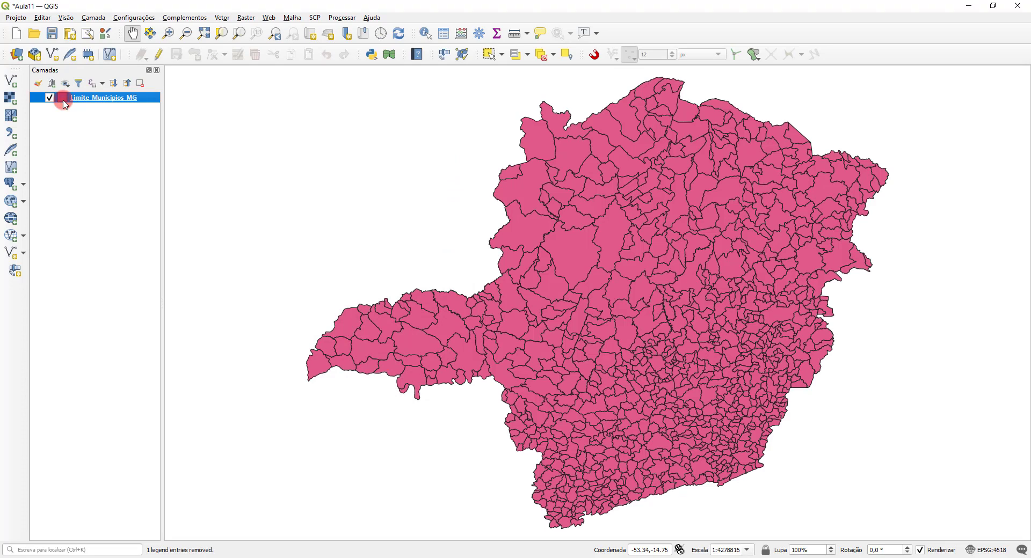
double_click(63, 103)
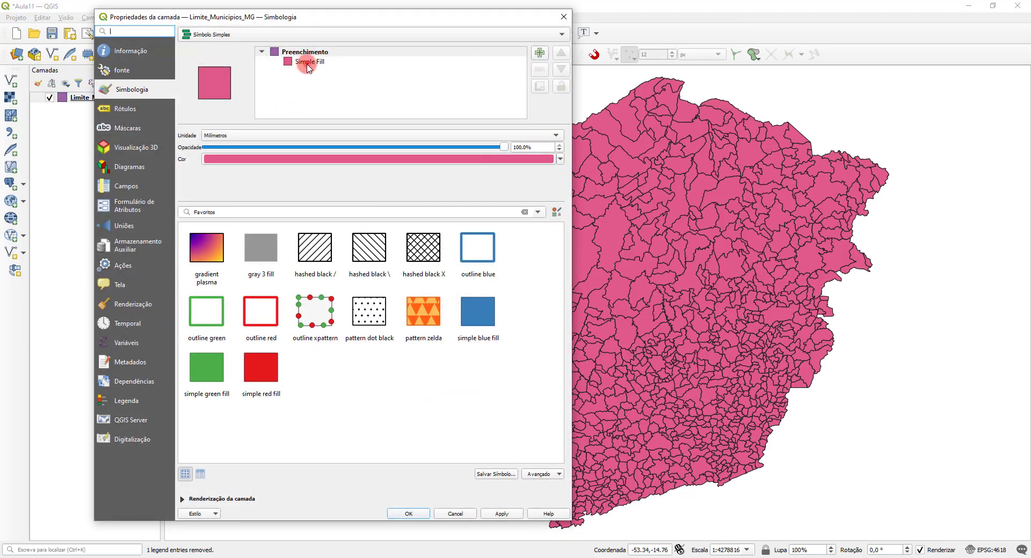
click(308, 63)
click(400, 157)
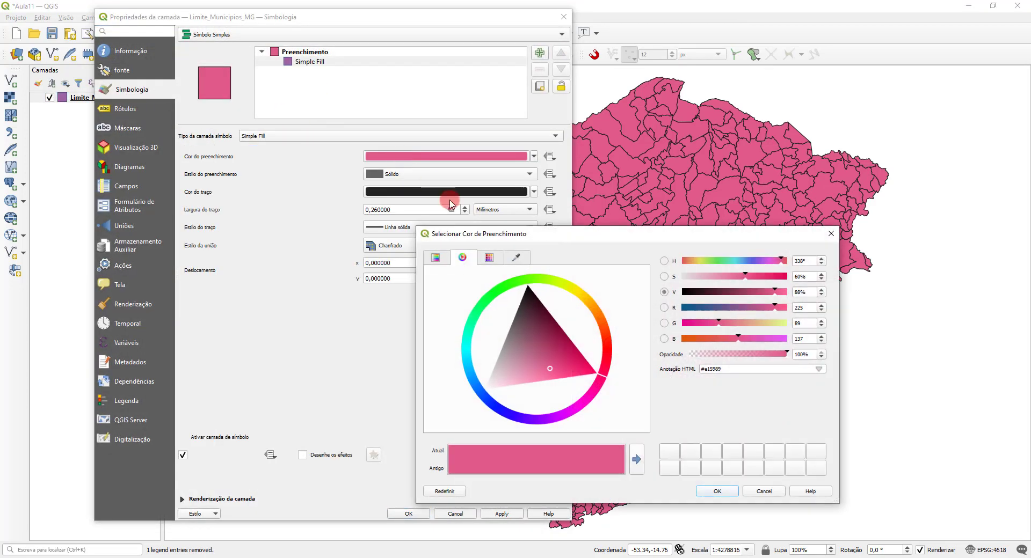
click(580, 285)
click(566, 363)
click(566, 382)
click(720, 493)
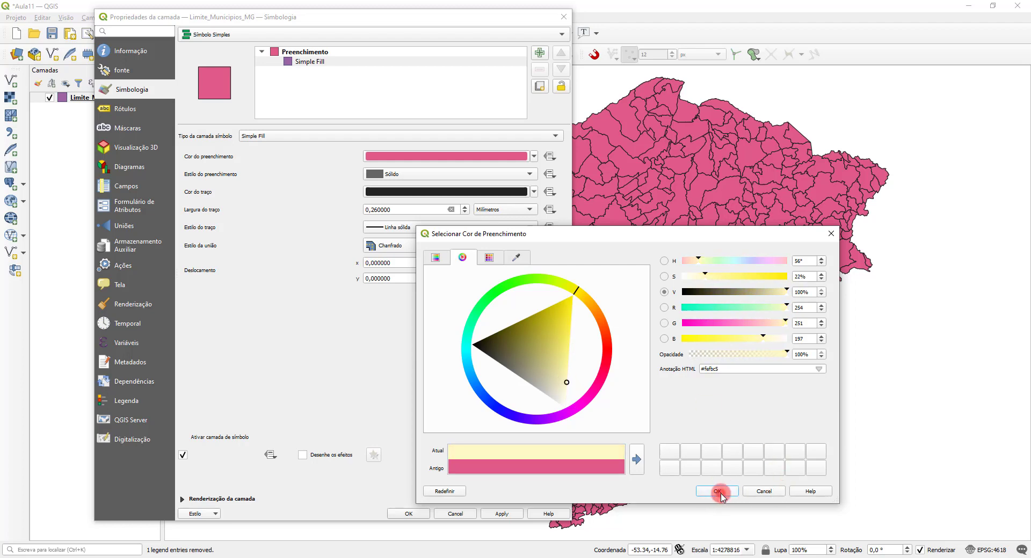
click(409, 513)
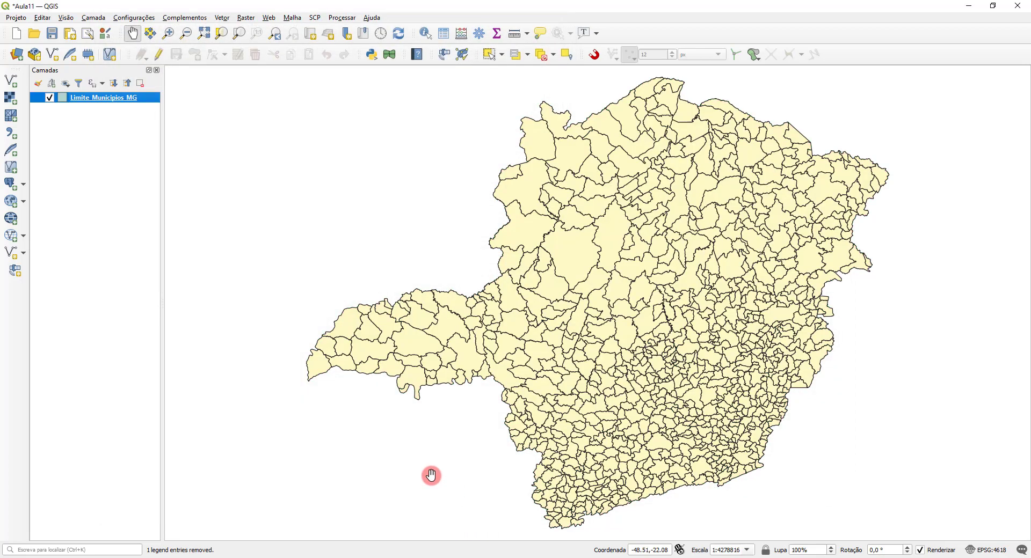
click(52, 33)
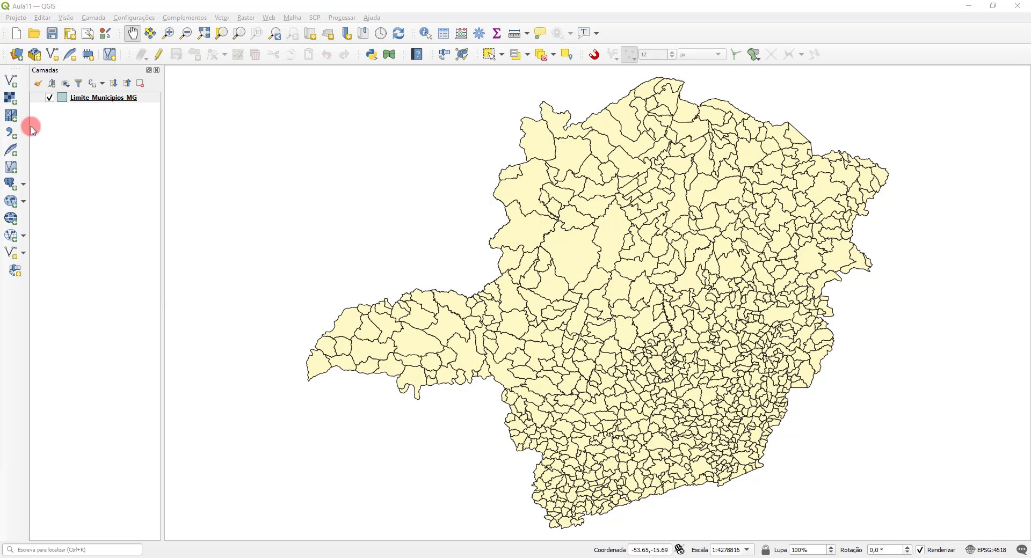
Step: Start adding a vector layer, browse to the vetor/MG/Altimetria/Curva_nivel folder and show its files as a list
click(10, 81)
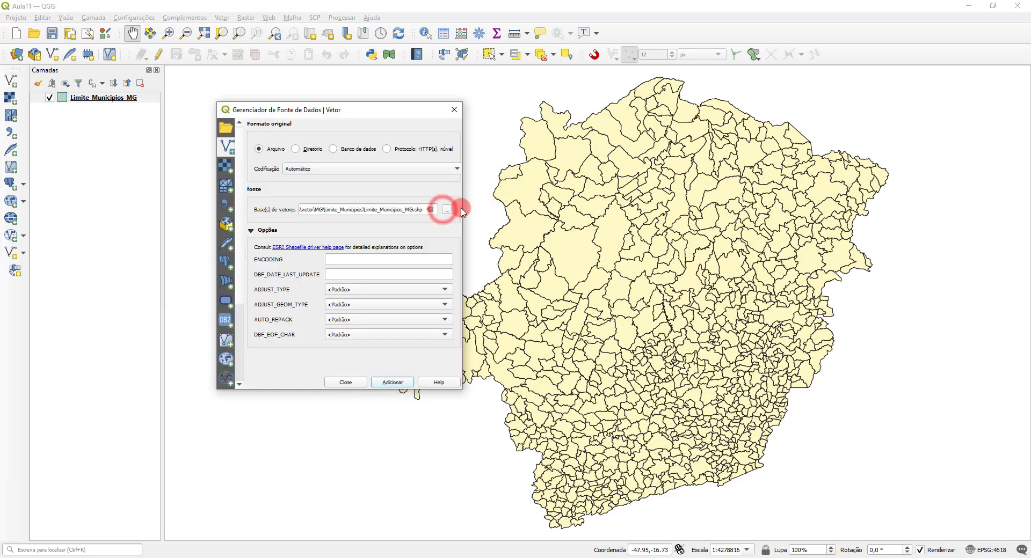
click(444, 210)
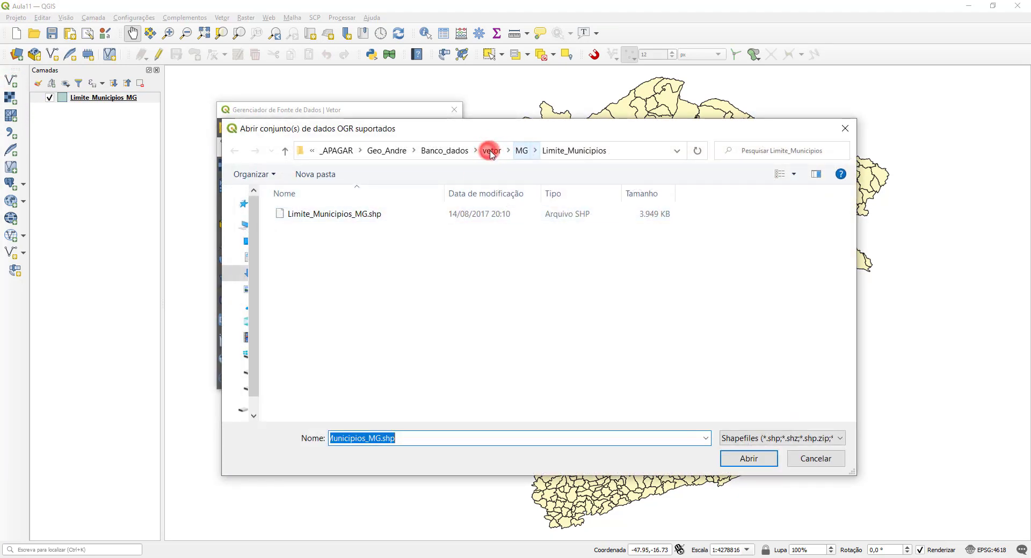
click(484, 152)
click(312, 248)
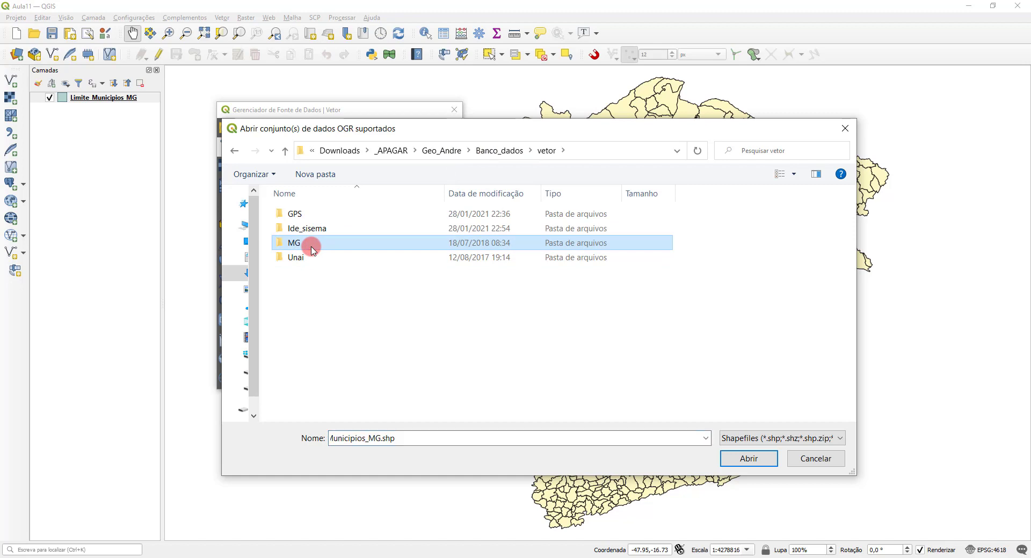
double_click(313, 250)
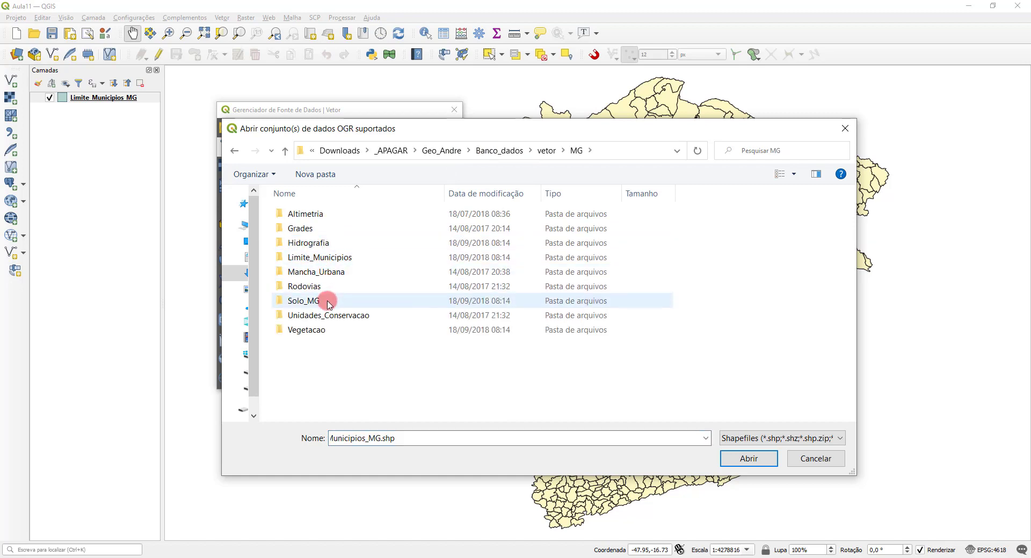
double_click(311, 214)
double_click(315, 213)
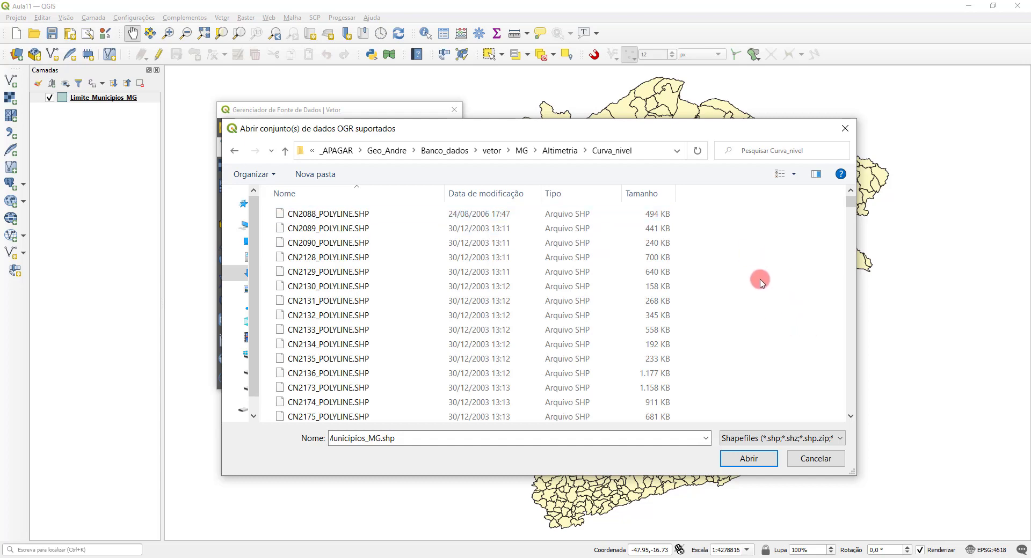
right_click(735, 228)
mouse_move(763, 232)
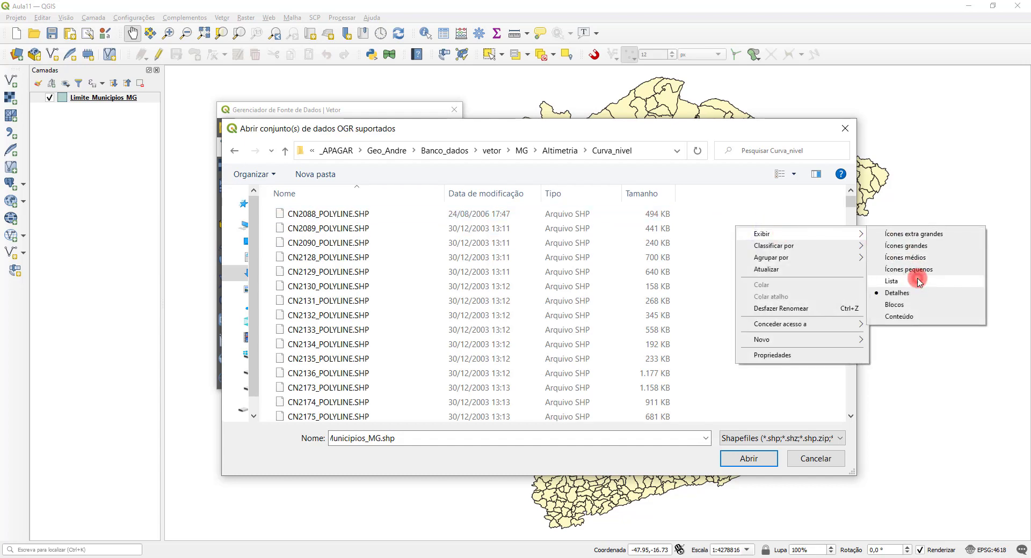
click(913, 272)
Step: Add the contour shapefiles CN2463_POLYLINE, CN2540_POLYLINE and CN2604_3_POLYLINE to the project and close the data source manager
click(307, 197)
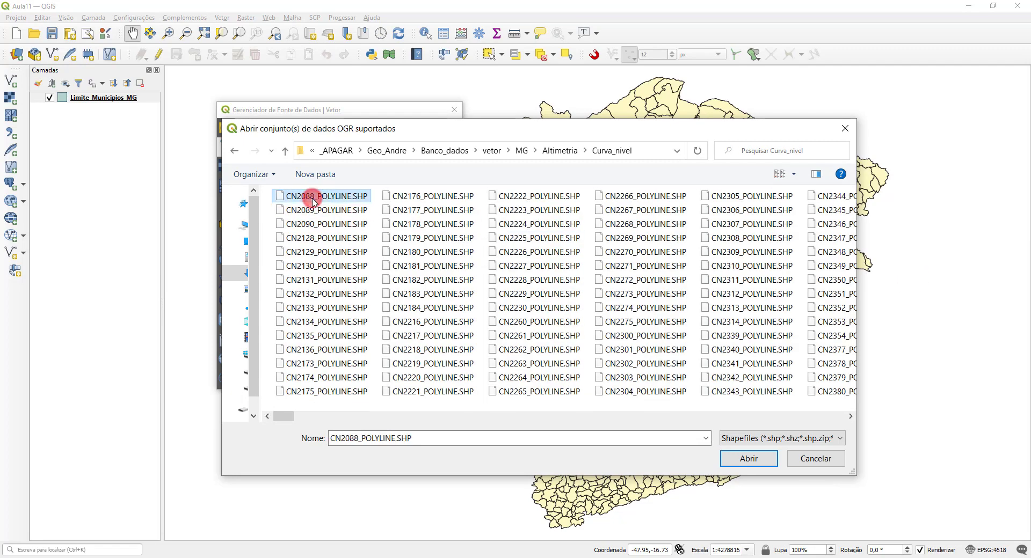
click(851, 417)
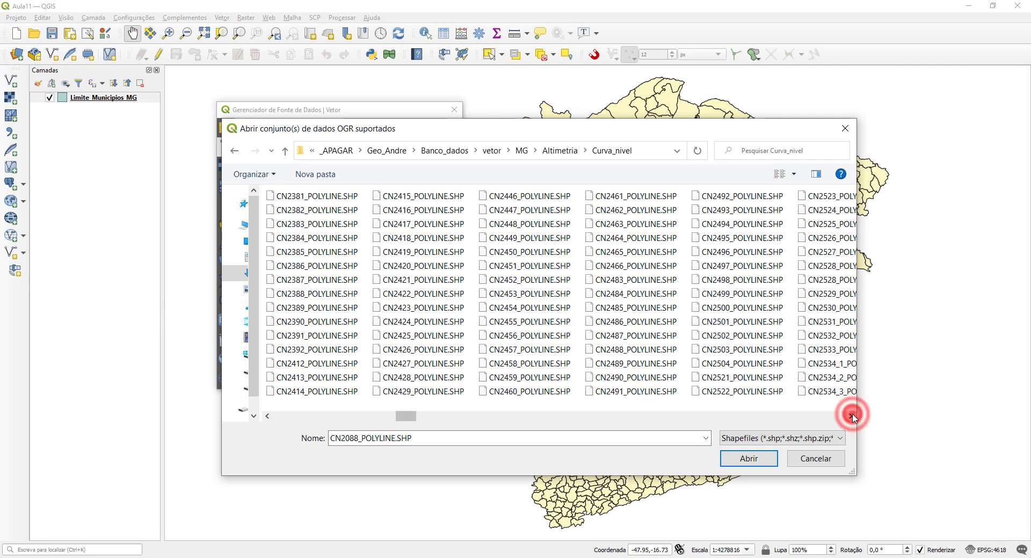
click(851, 416)
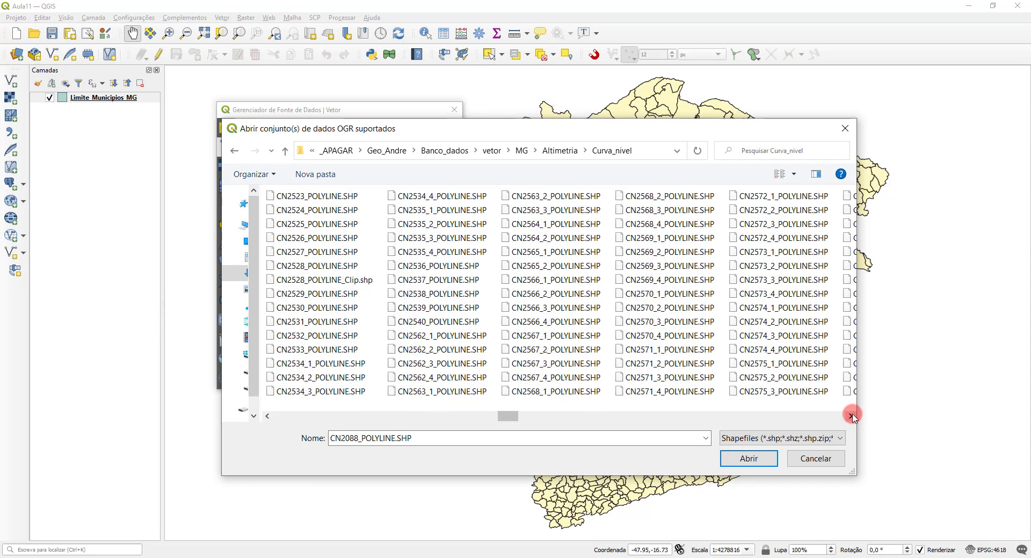
click(537, 380)
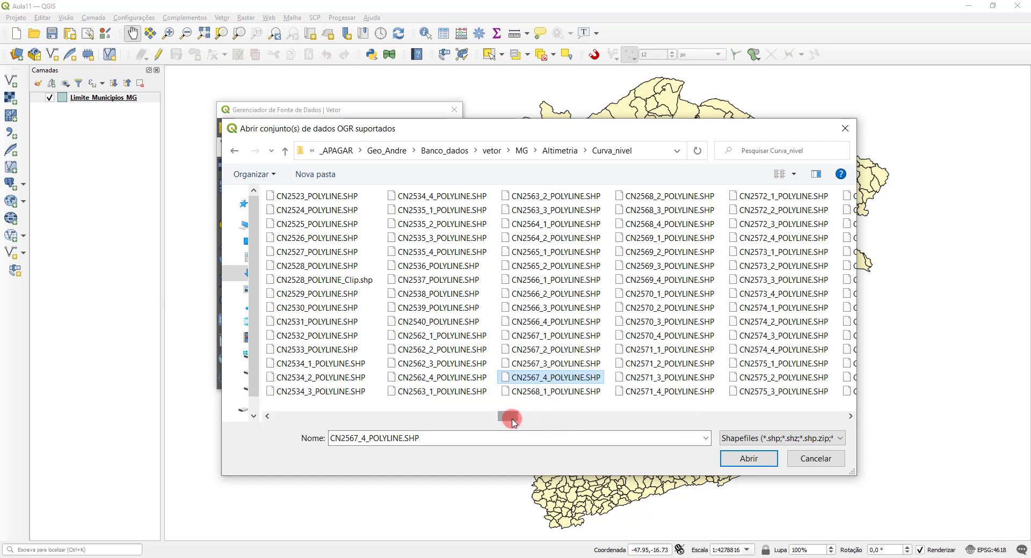
drag(513, 422, 485, 409)
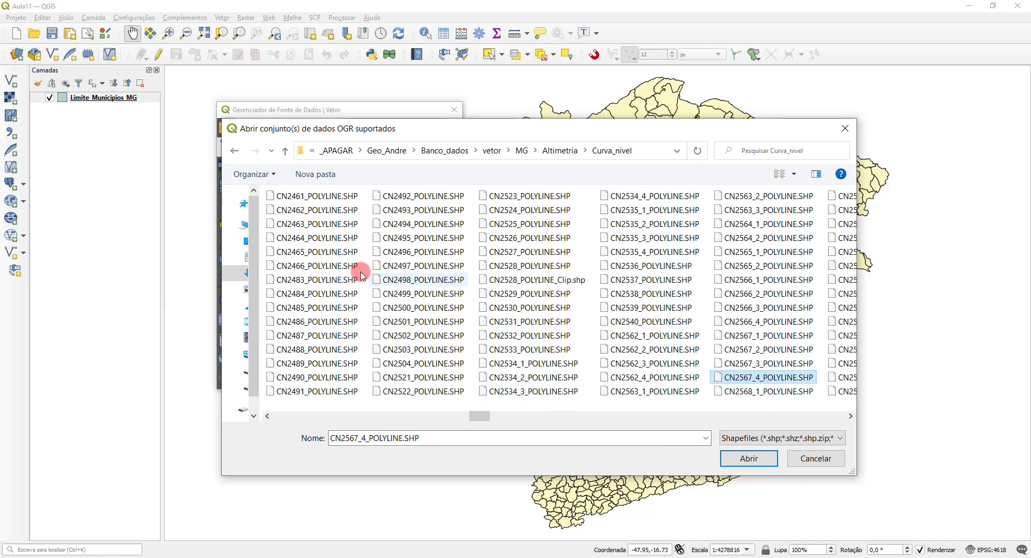
click(307, 225)
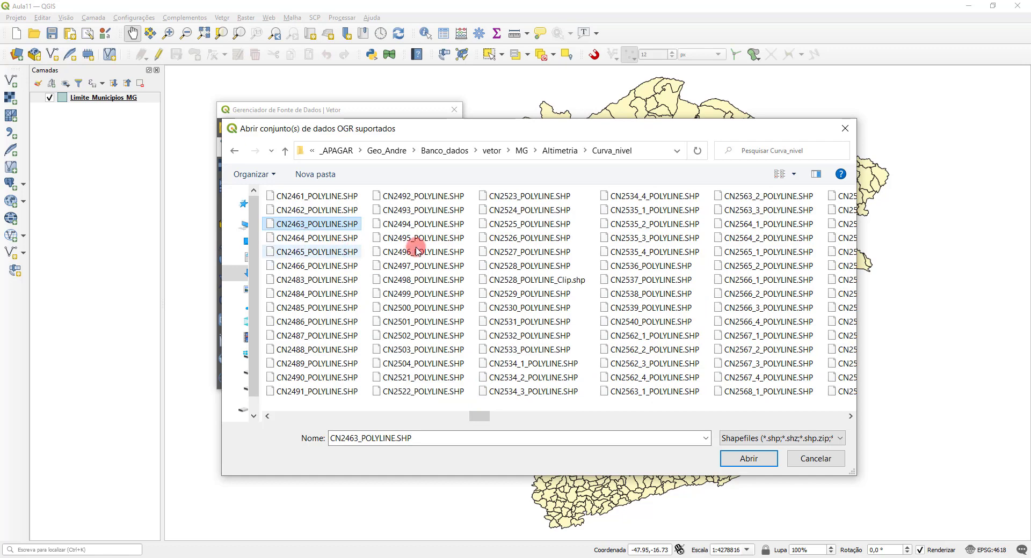
ctrl+click(651, 318)
drag(499, 413, 562, 414)
ctrl+click(754, 240)
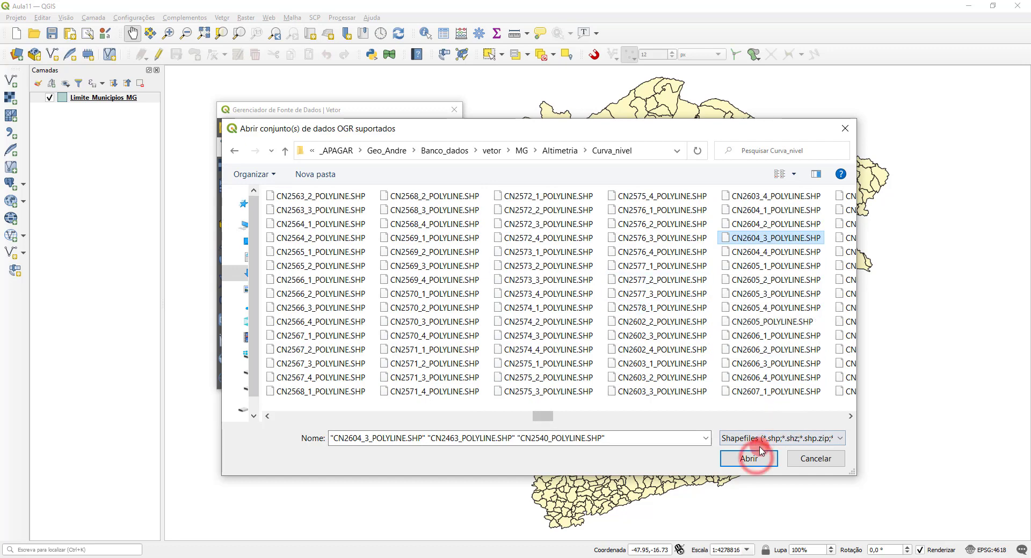
click(749, 458)
click(383, 383)
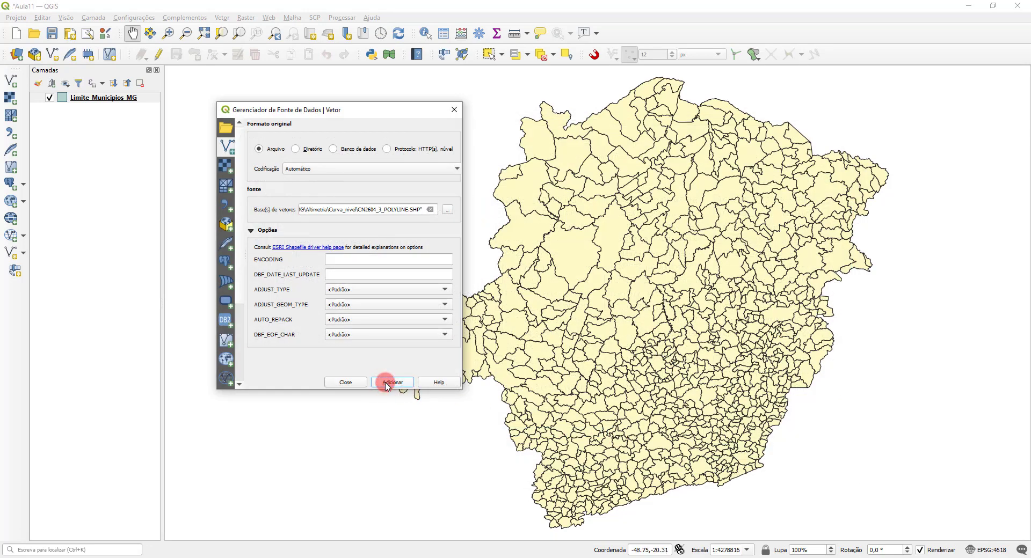
click(344, 382)
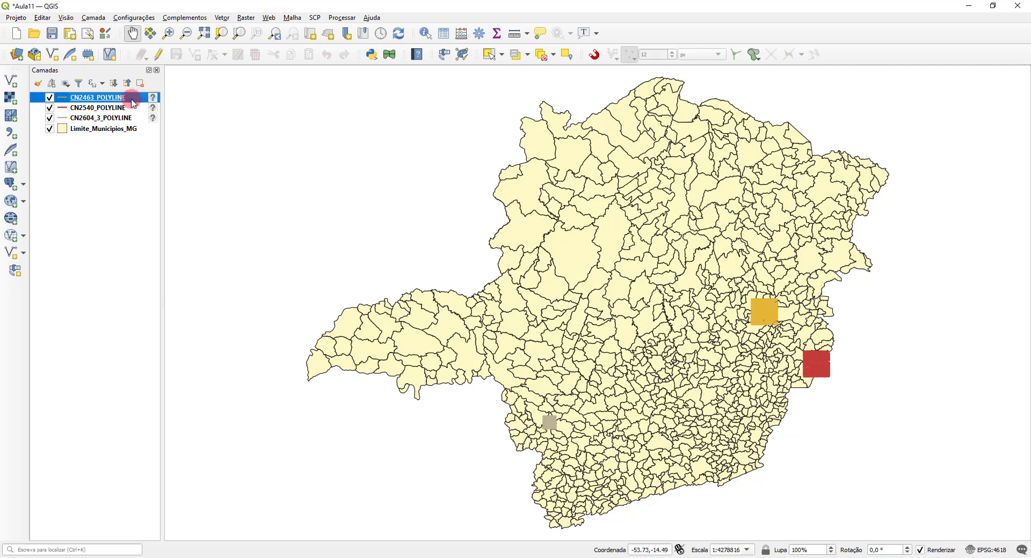
Step: Add the CN2089_POLYLINE.SHP contour shapefile from the Curva_nivel folder and close the data source manager
click(11, 81)
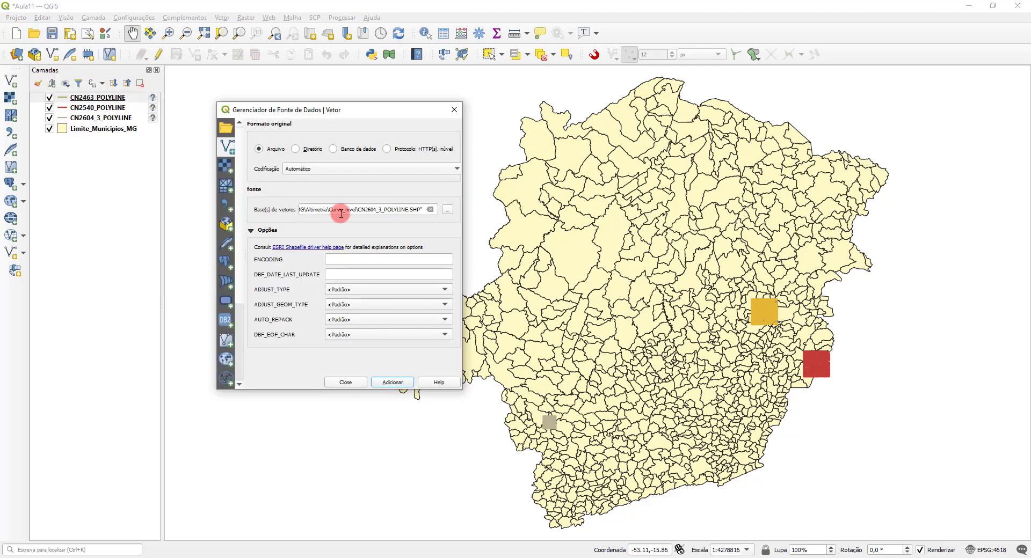
click(445, 210)
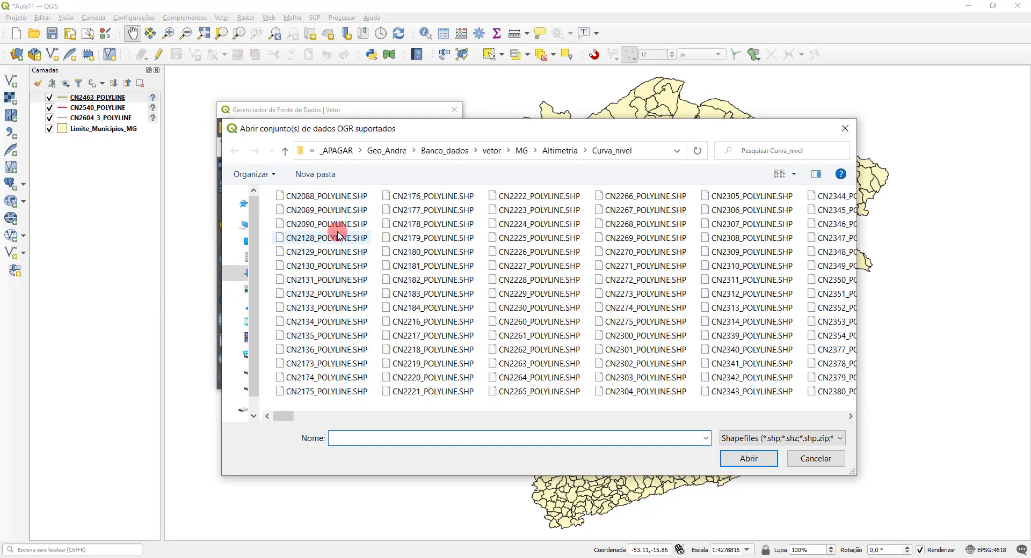
click(322, 210)
click(746, 460)
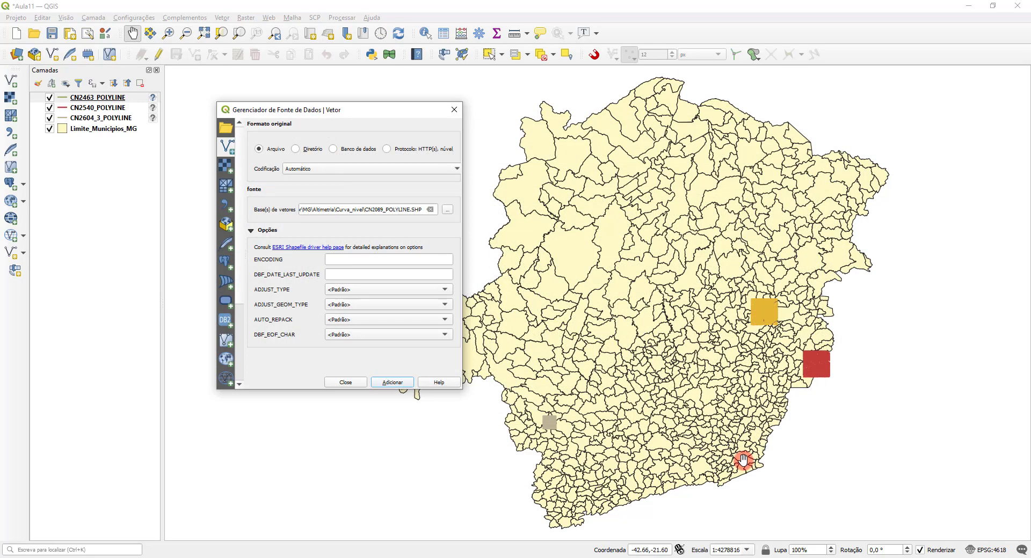
click(400, 384)
click(346, 383)
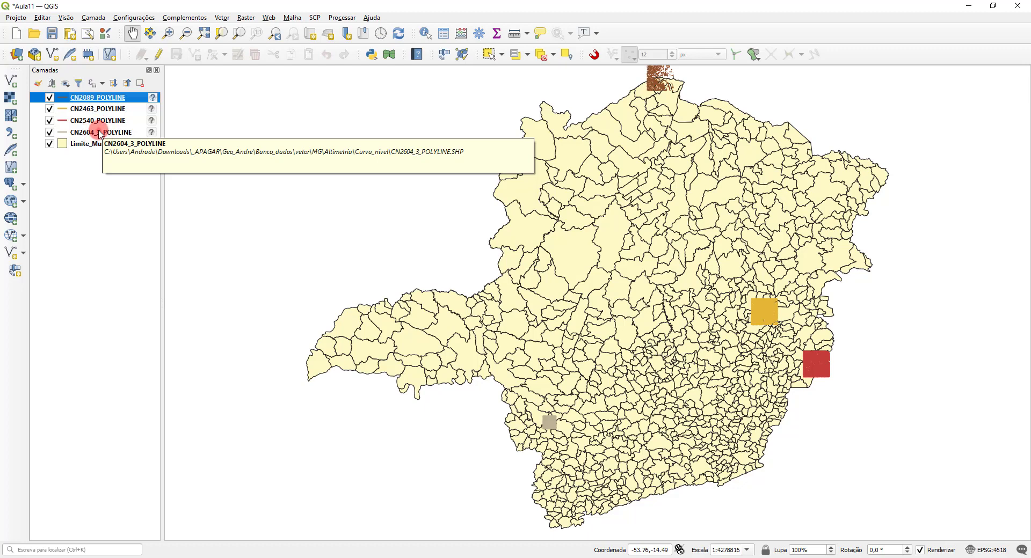
shift+click(100, 133)
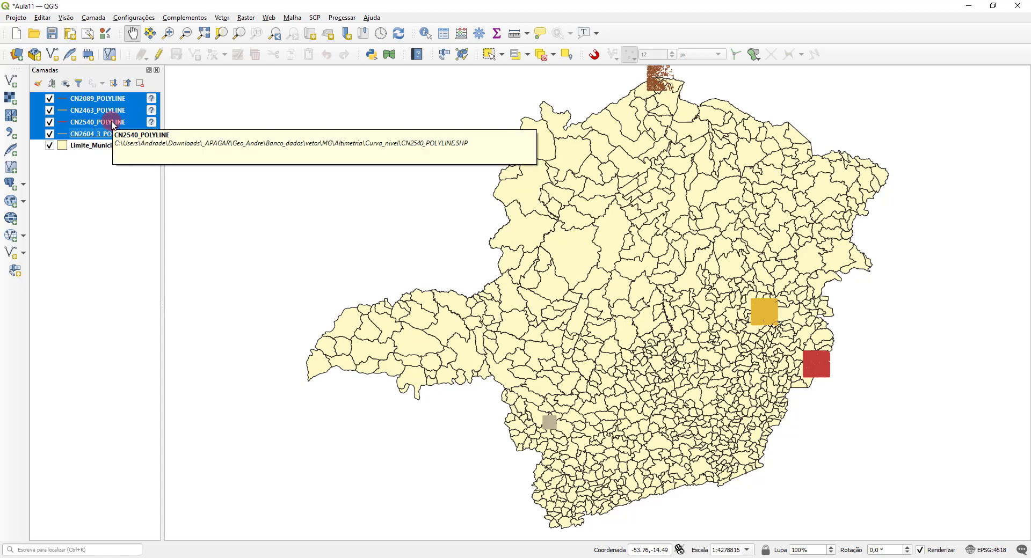
right_click(111, 122)
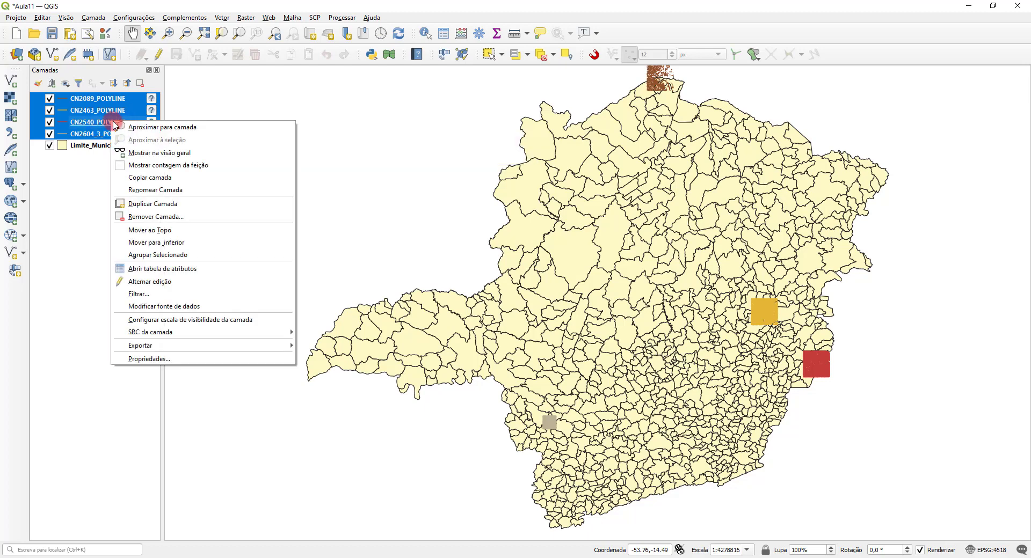
click(82, 205)
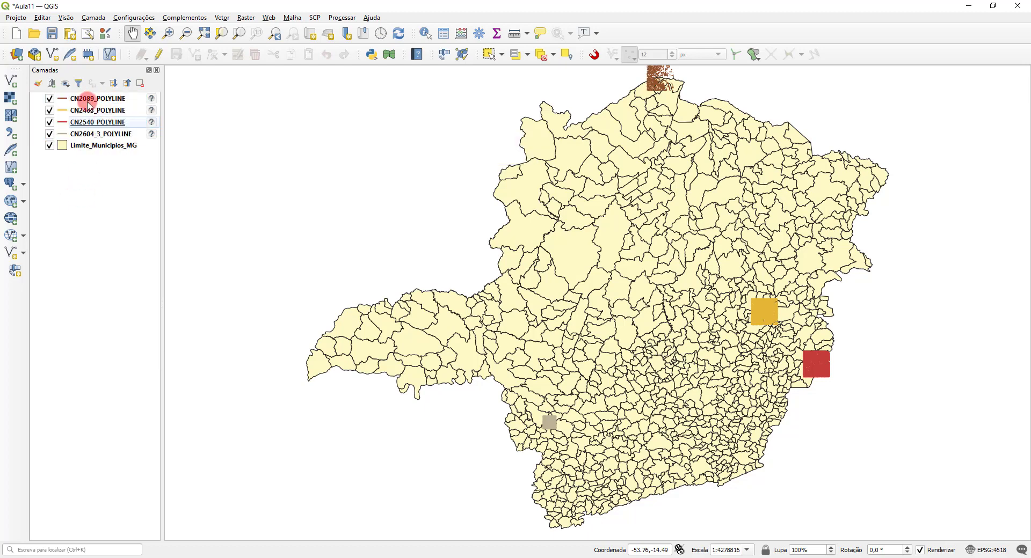
click(12, 80)
click(448, 210)
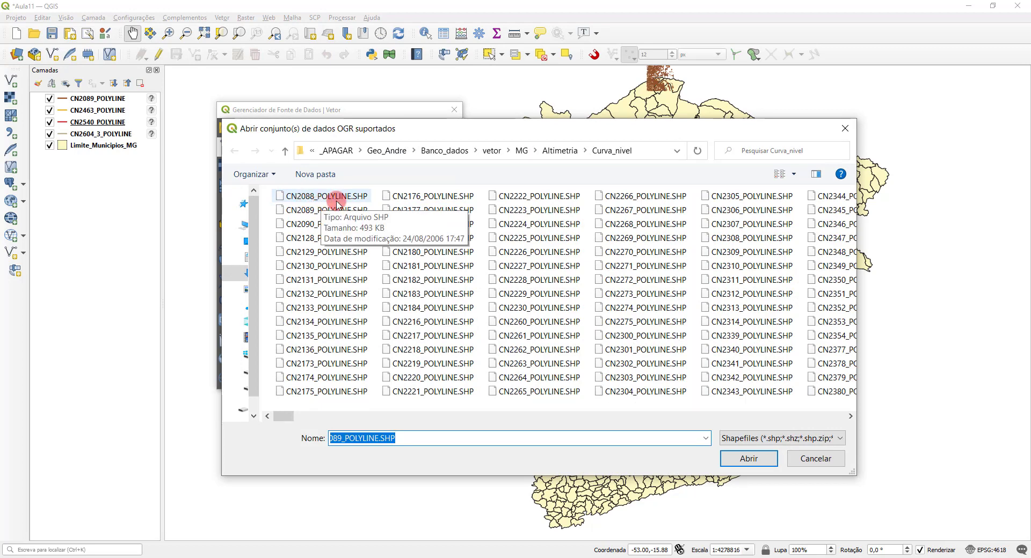
click(814, 460)
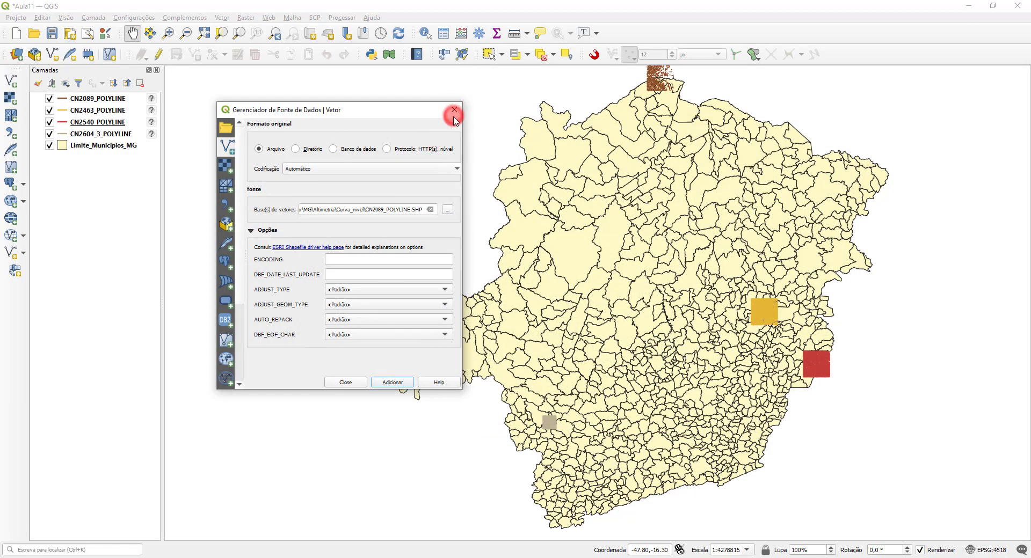
click(454, 110)
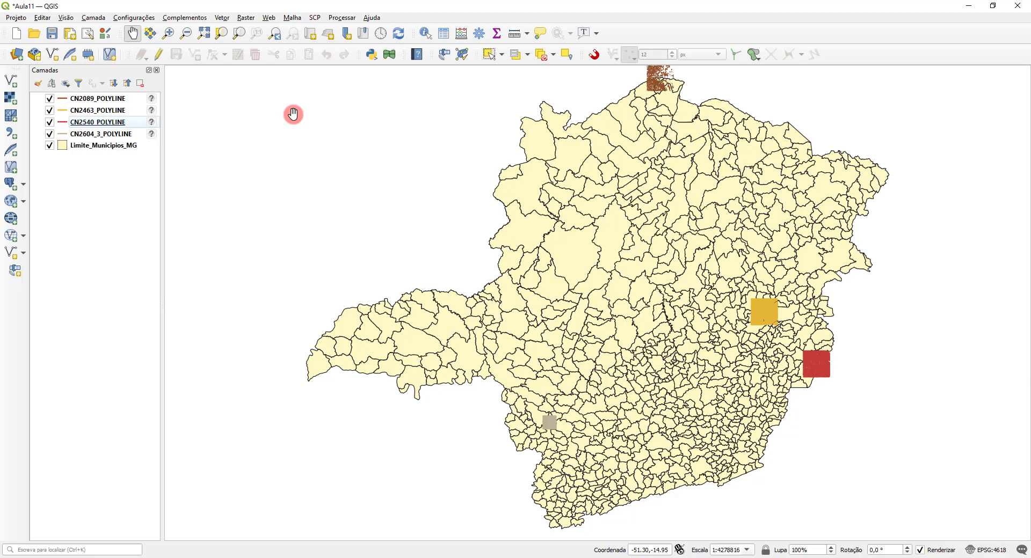
Step: Remove the four CN contour line layers from the project, keeping only Limite_Municipios_MG
click(97, 99)
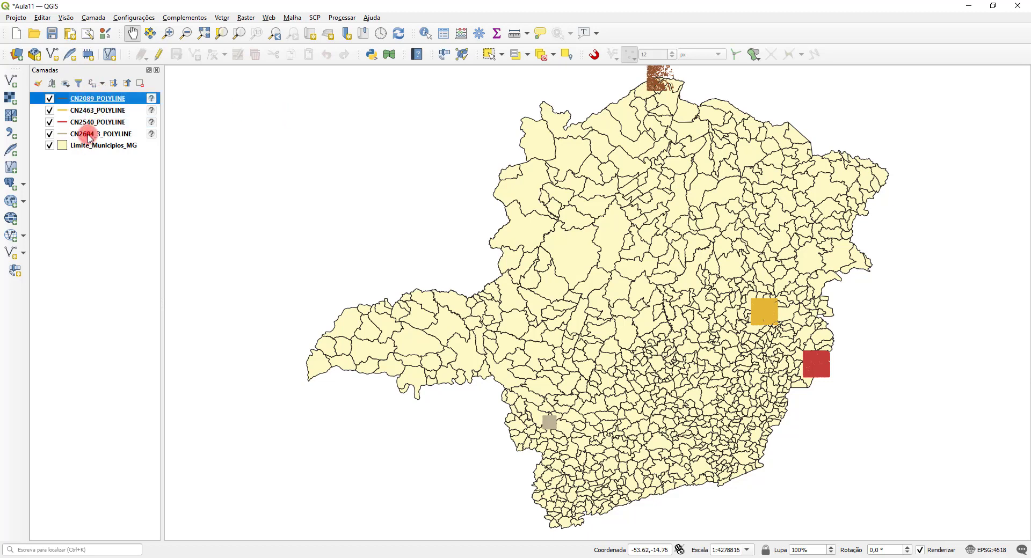
shift+click(89, 137)
right_click(99, 121)
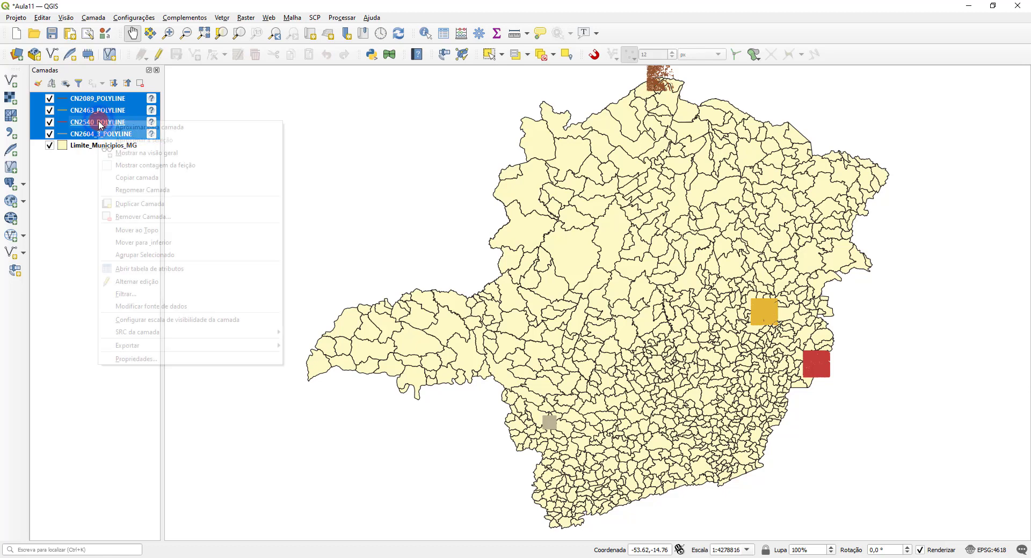
click(150, 217)
click(505, 298)
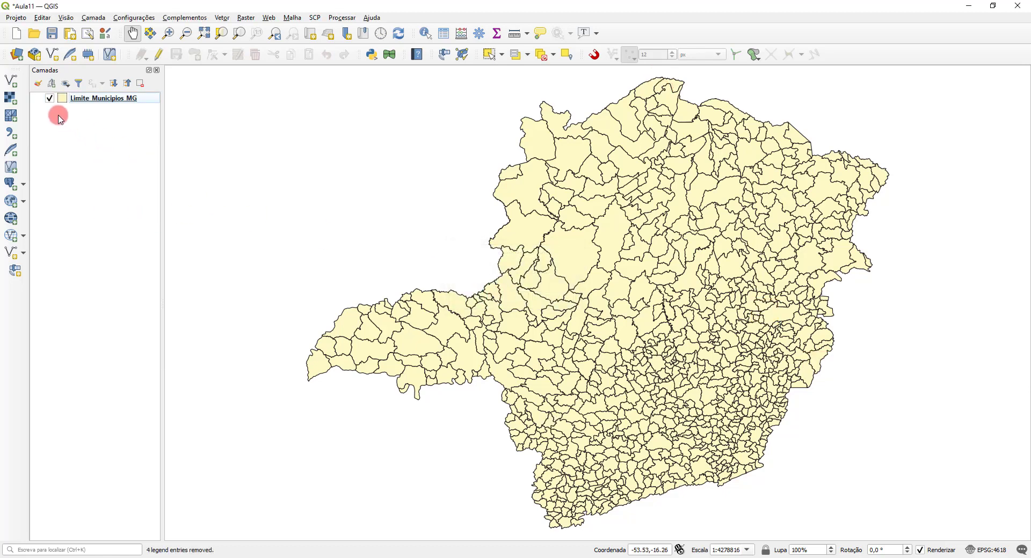
Step: Add the Cartas_IBGE_100_e_50.shp shapefile from the vetor/MG/Grades folder to the project and close the data source manager
click(12, 81)
click(440, 205)
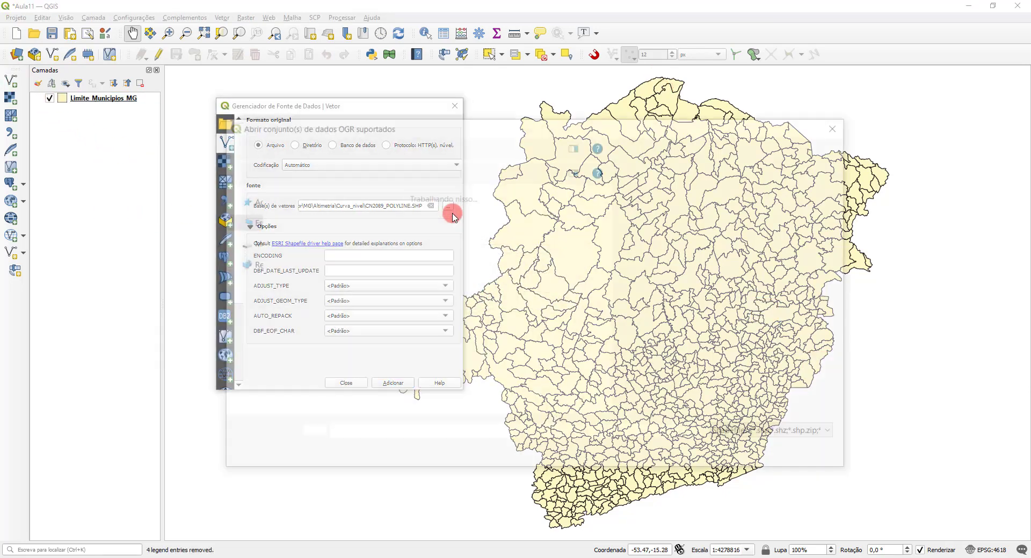
click(522, 148)
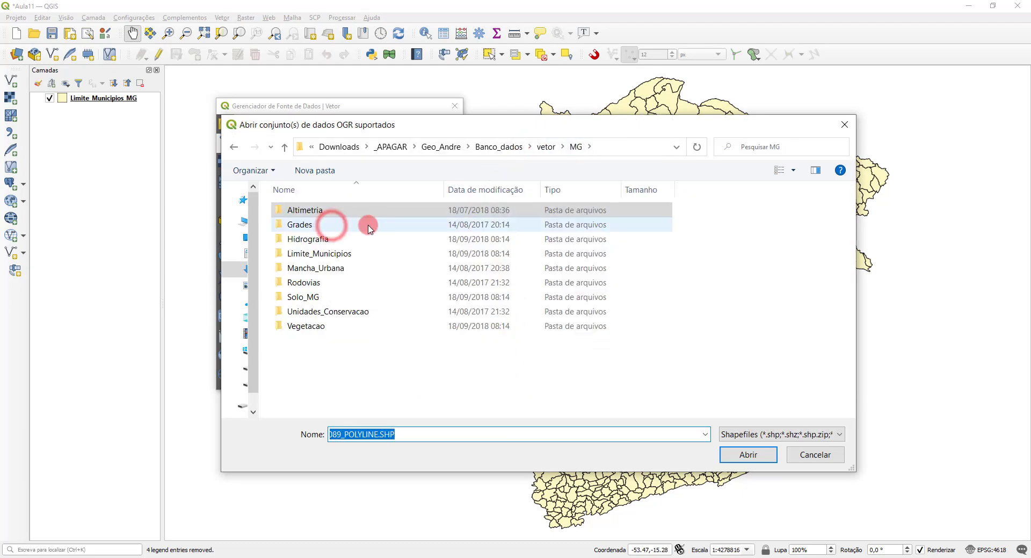
double_click(333, 223)
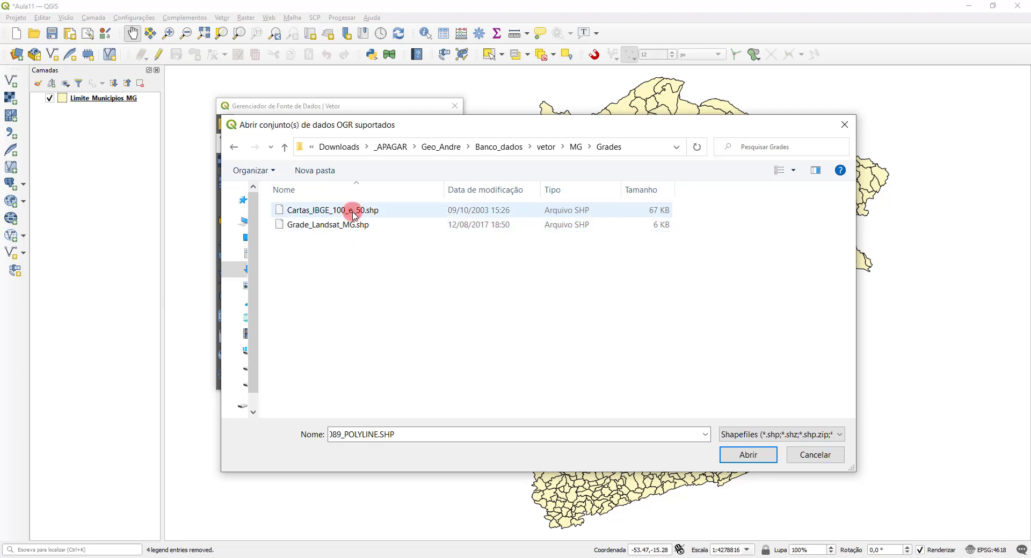
click(353, 210)
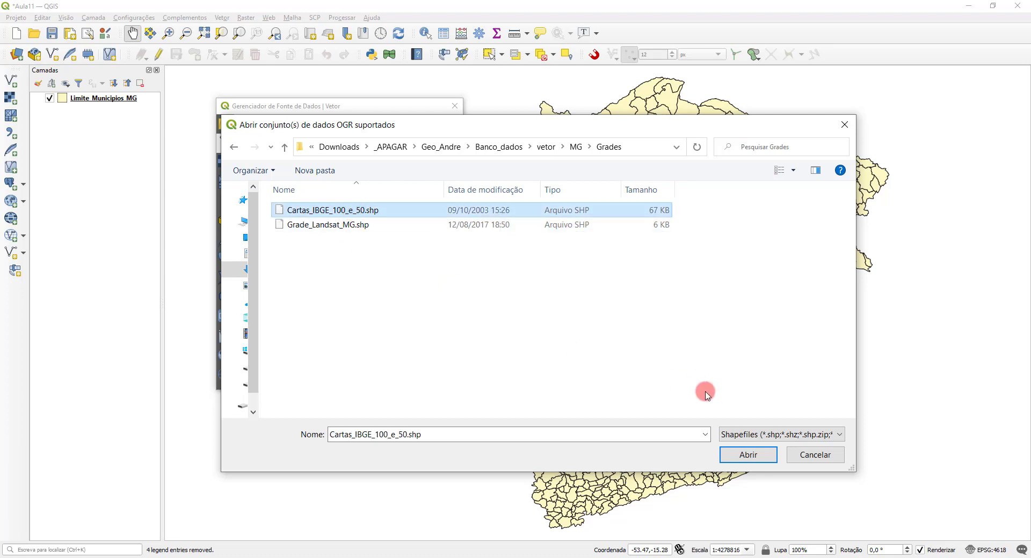
click(750, 454)
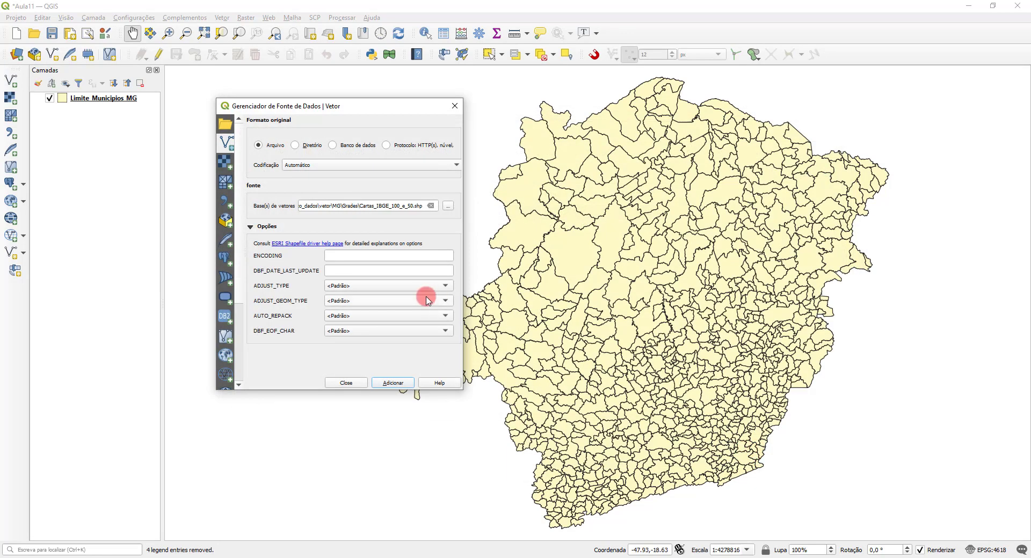
click(393, 383)
click(346, 383)
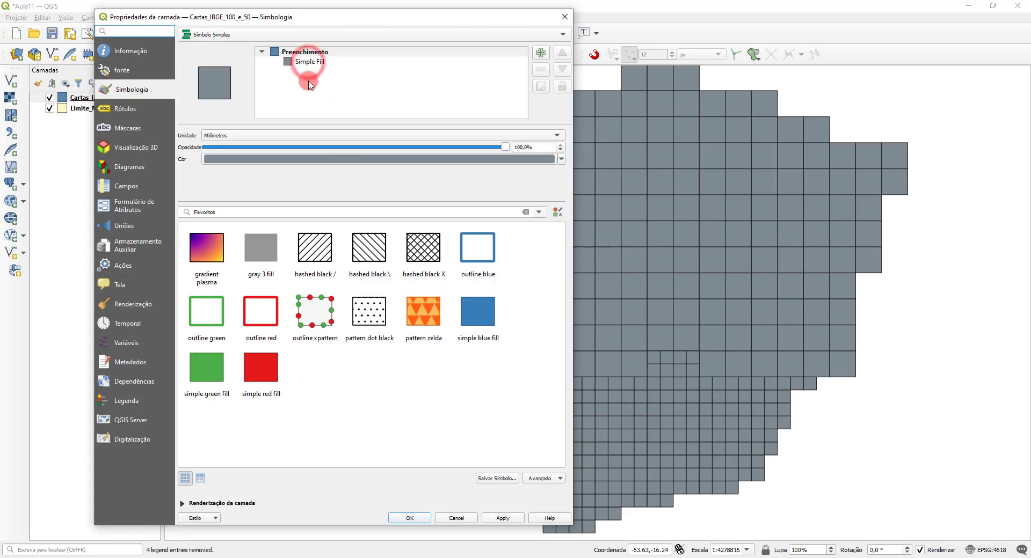
Step: Set the fill style of the Cartas_IBGE_100_e_50 layer's Simple Fill symbol to Sem pincel and apply it
click(303, 62)
click(402, 173)
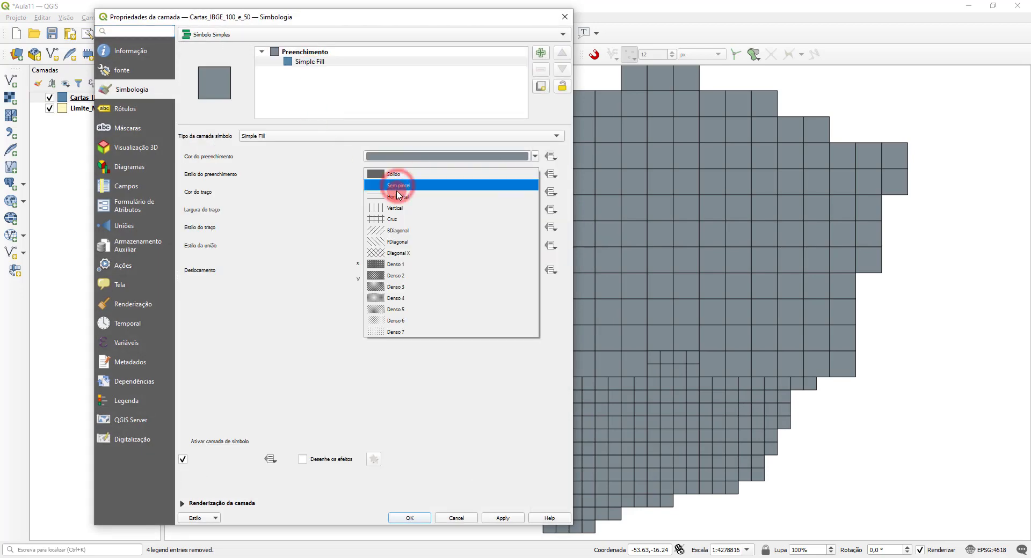
click(398, 185)
click(410, 519)
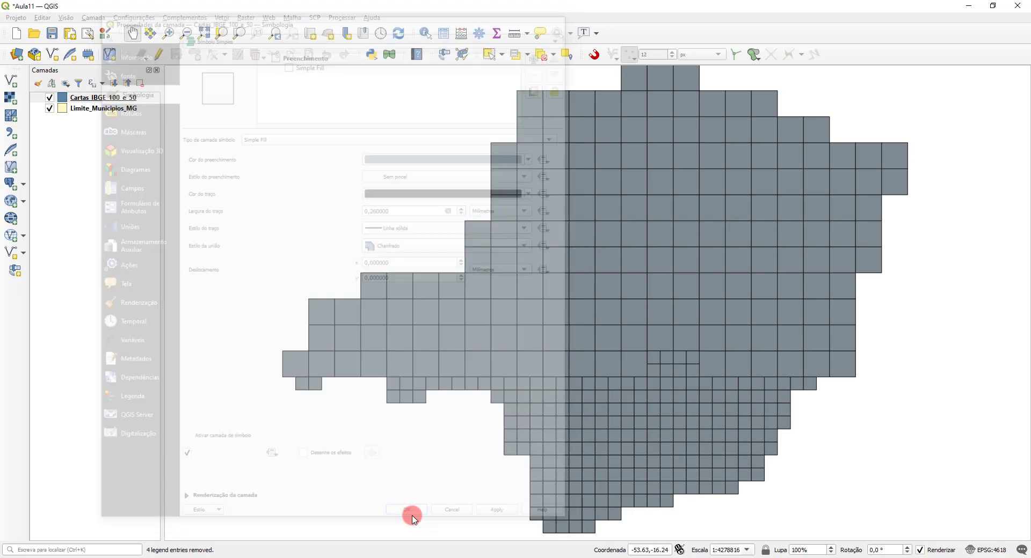
Step: Set the stroke colour of the Cartas_IBGE_100_e_50 grid to red (#ff0101) and apply the symbology
double_click(63, 99)
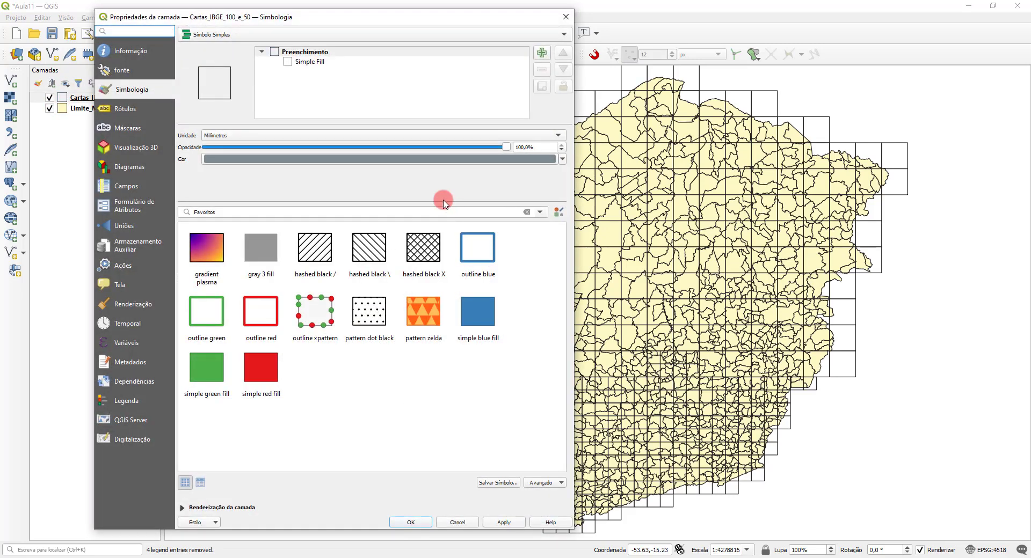
click(303, 62)
click(408, 191)
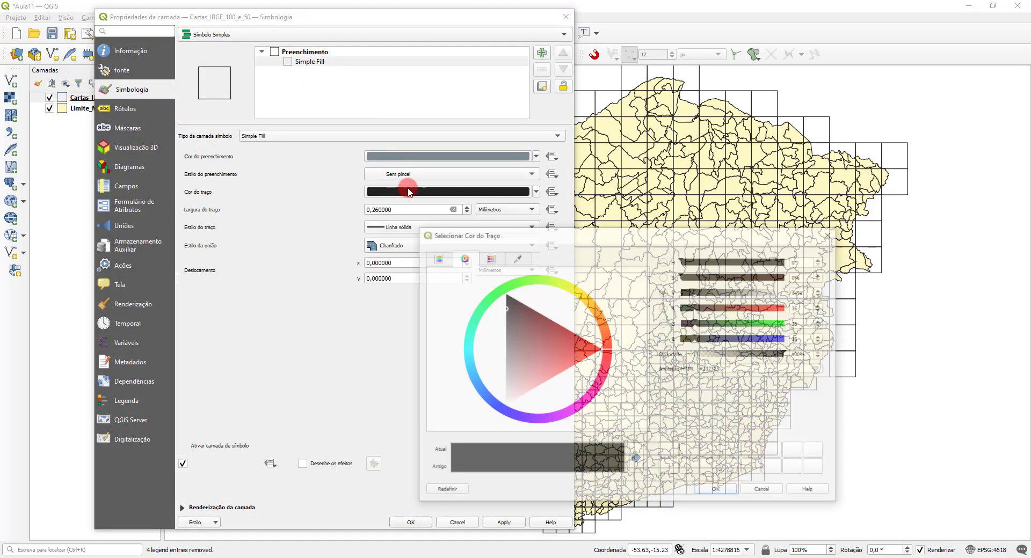
drag(553, 347, 613, 355)
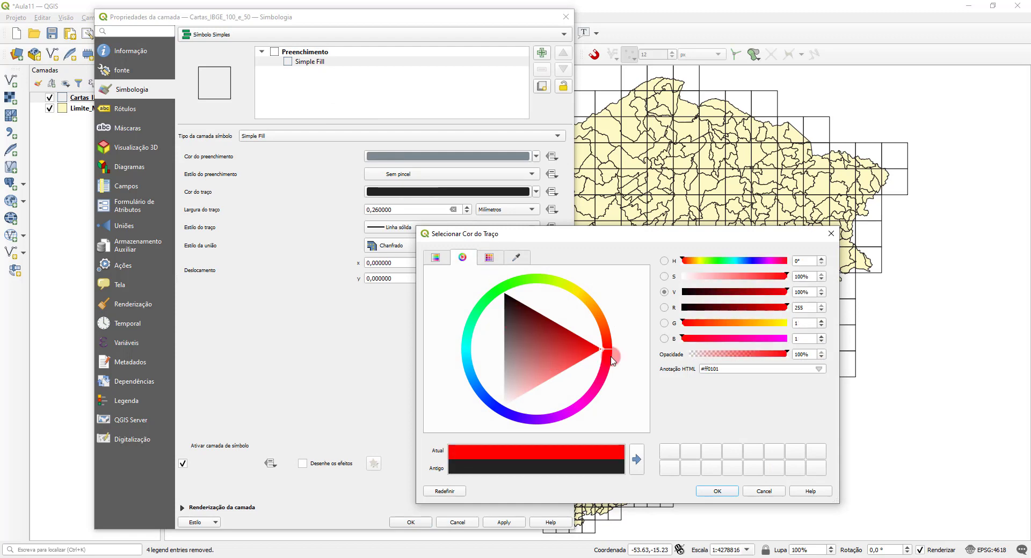
click(714, 490)
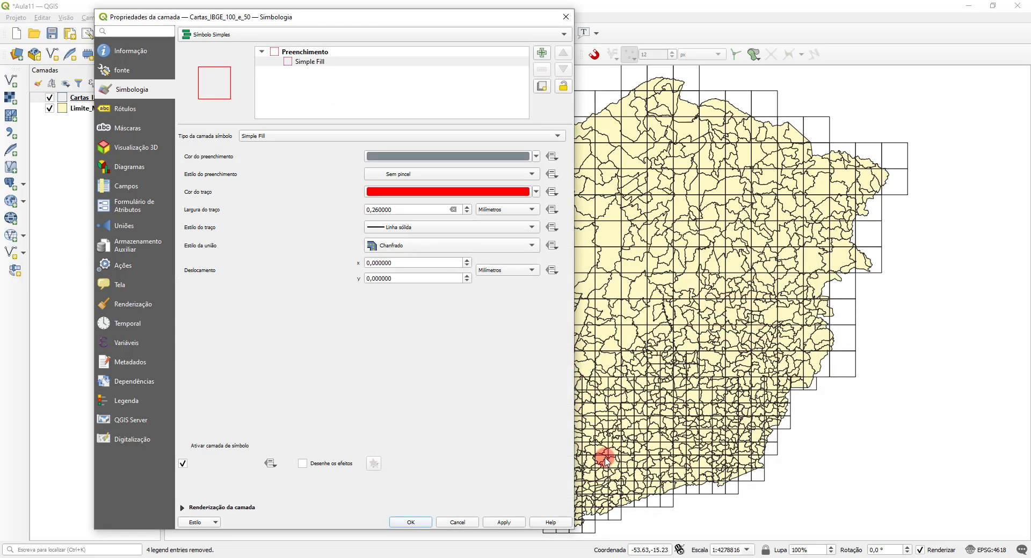
click(414, 523)
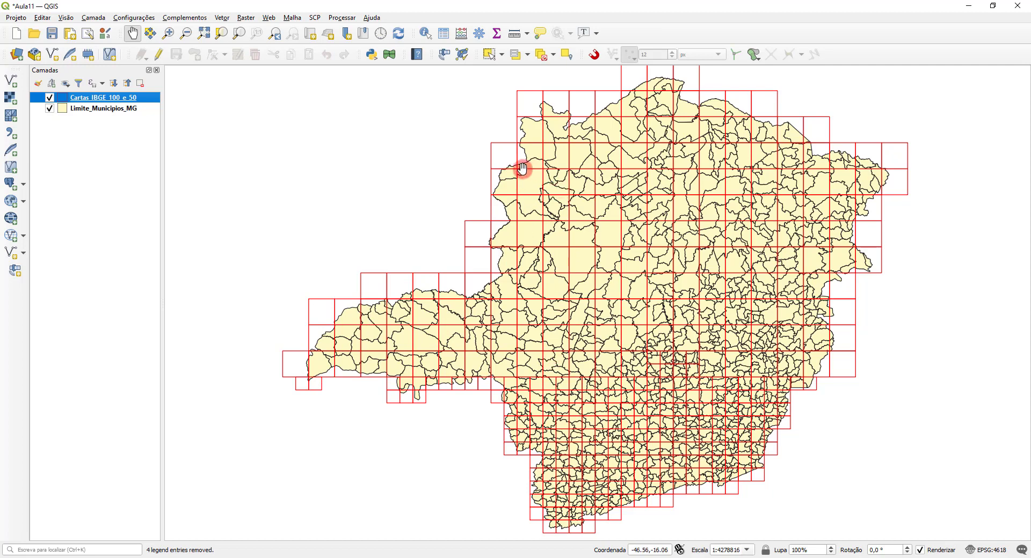
Step: Identify the adjacent Cachoeira do Queimado and Unaí map sheets in the northwest of the Cartas_IBGE_100_e_50 grid
scroll(523, 169, up, 3)
scroll(569, 252, down, 1)
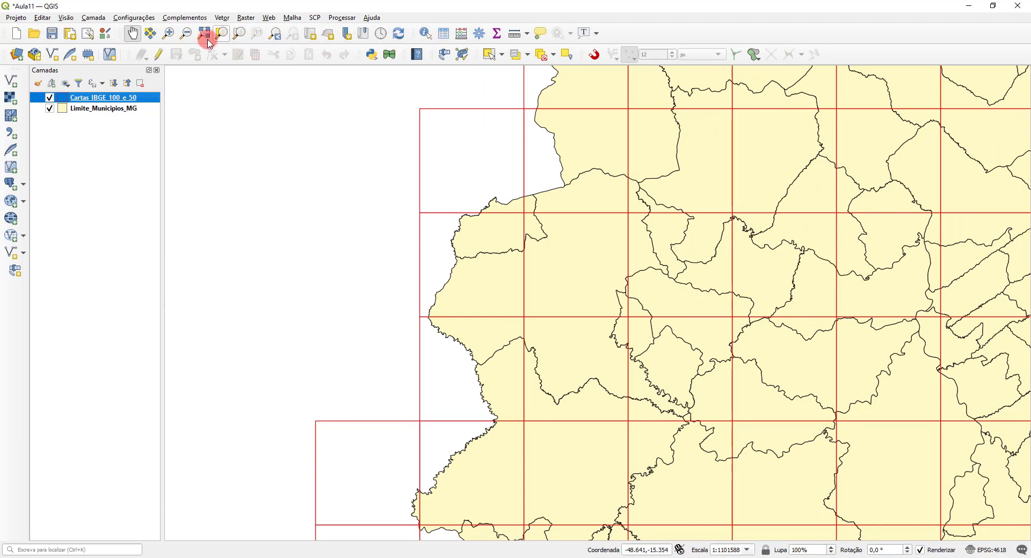
click(425, 35)
click(435, 247)
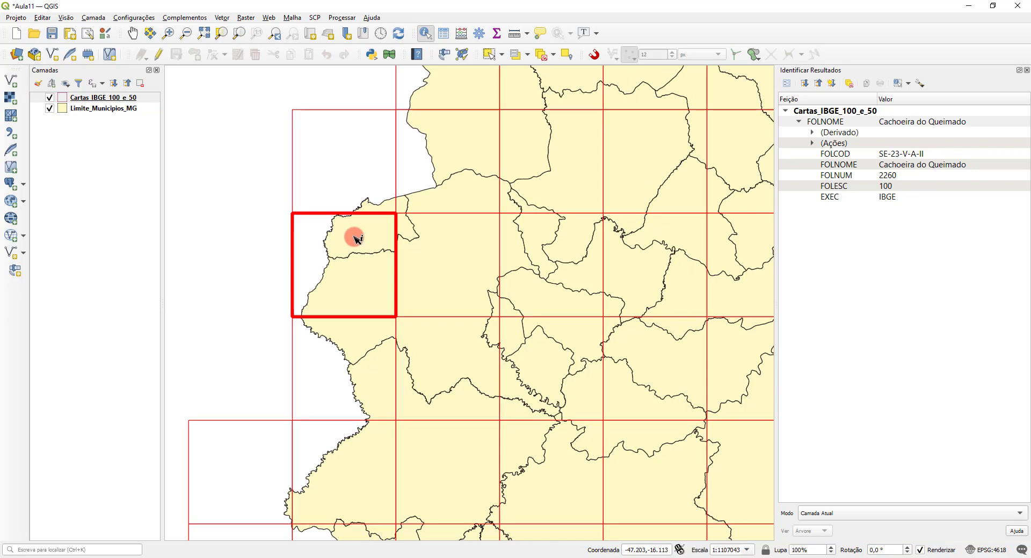
click(455, 251)
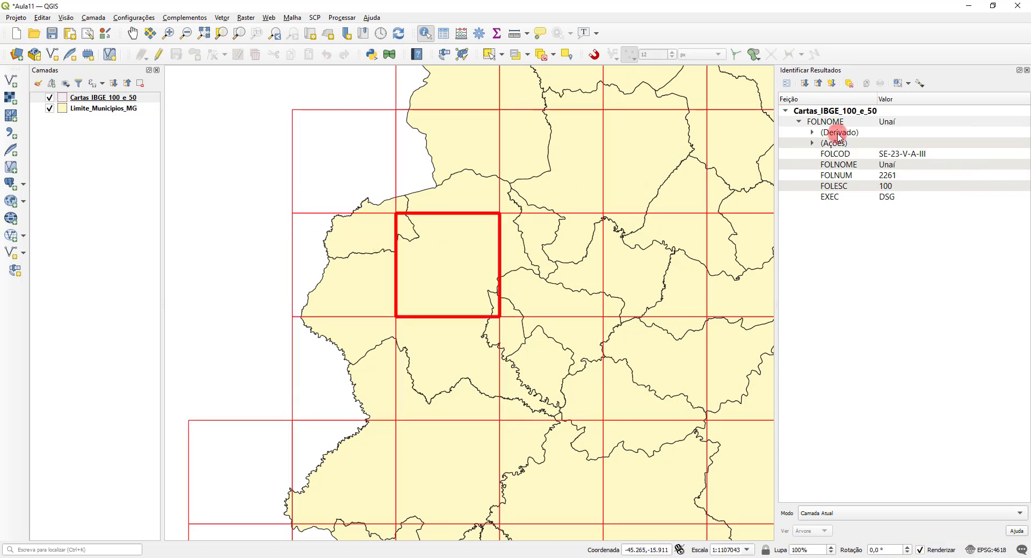
click(357, 237)
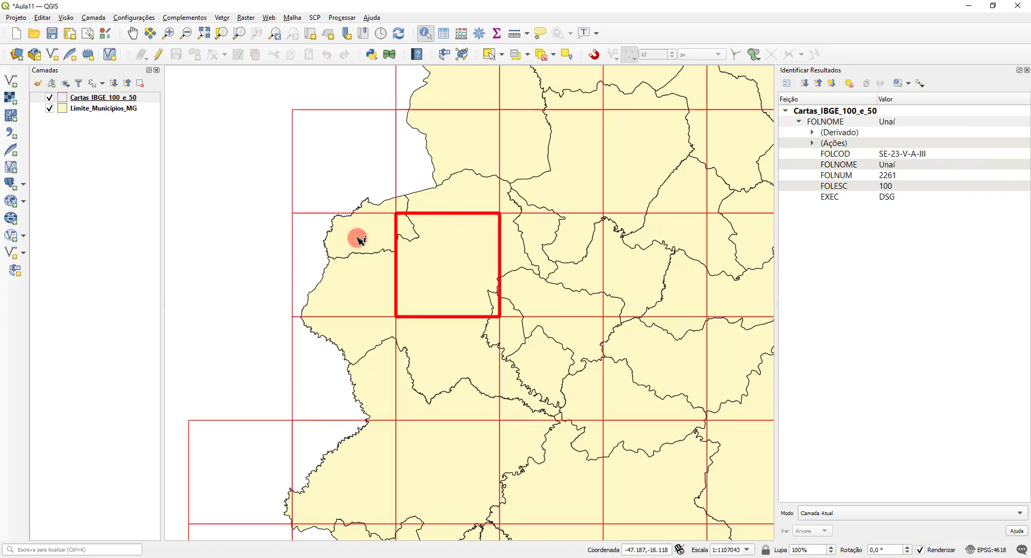
Step: Identify the municipality of Unaí in Limite_Municipios_MG and the two grid sheets over its northern part in Cartas_IBGE_100_e_50
click(92, 110)
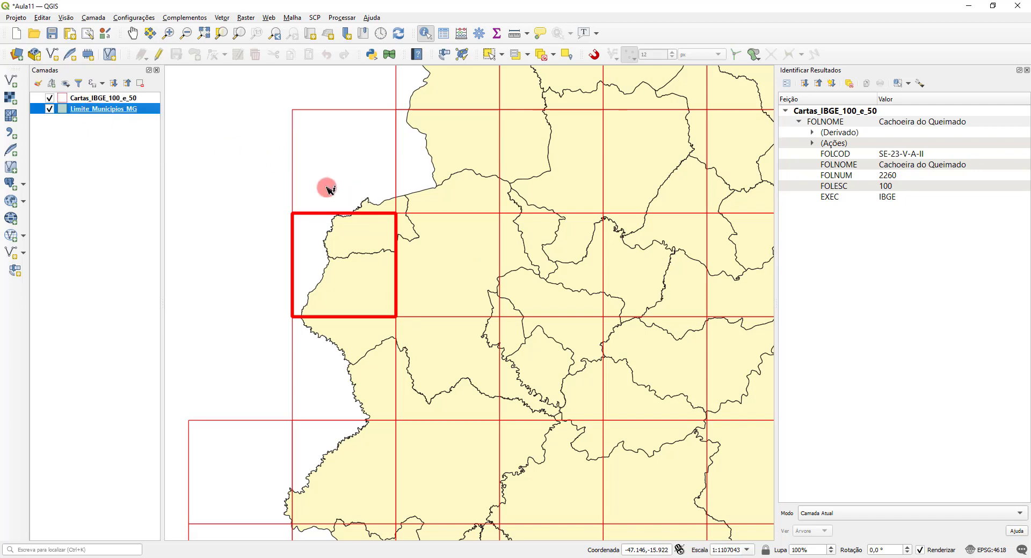
click(433, 266)
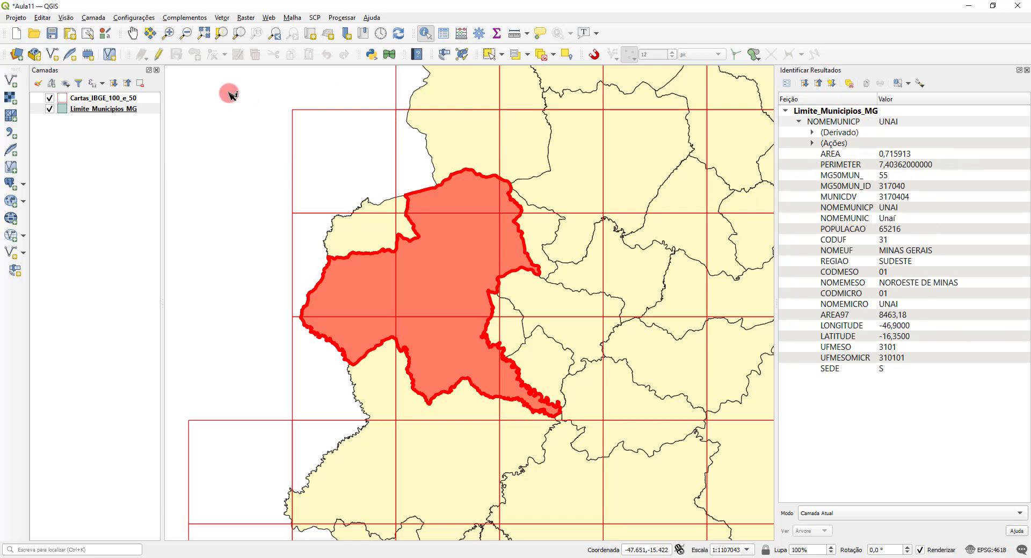
click(103, 98)
click(377, 259)
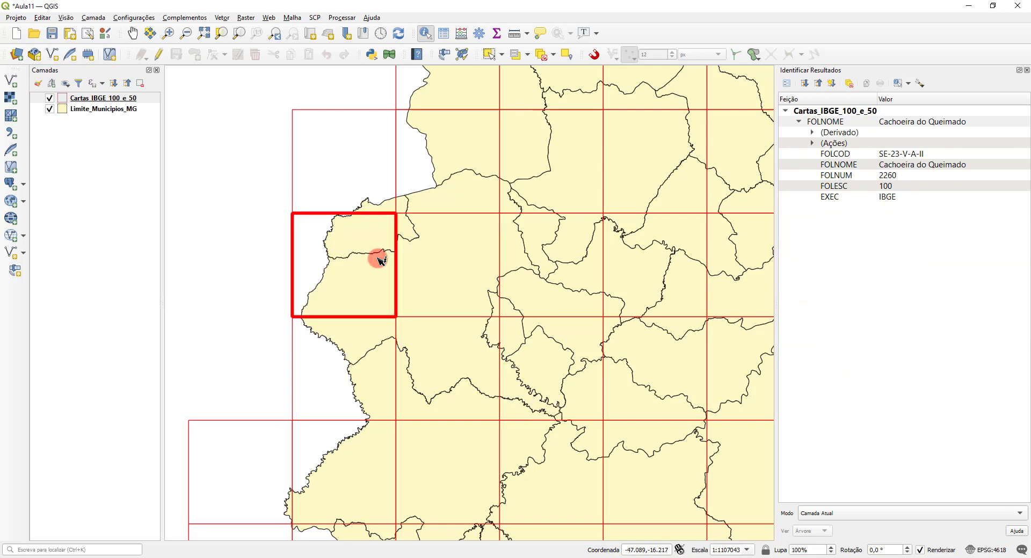
click(463, 258)
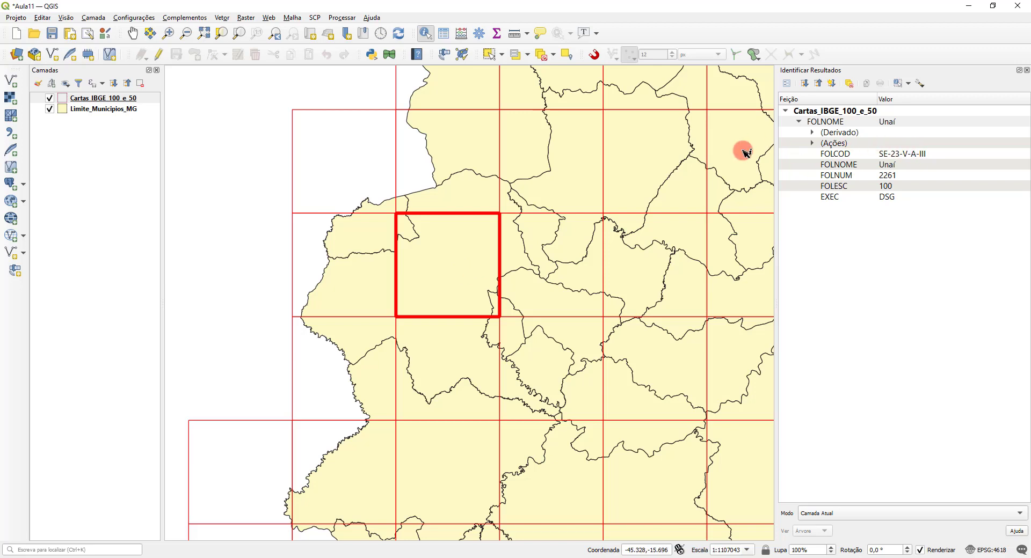
Step: Open the attribute table of Cartas_IBGE_100_e_50 and enlarge its window to examine the FOLNUM sheet numbers
right_click(107, 97)
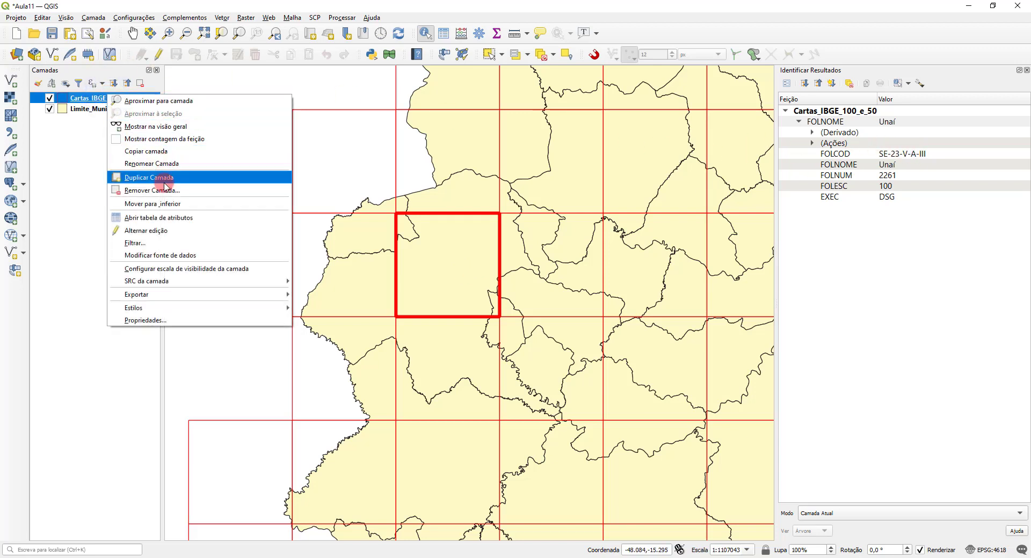
click(164, 224)
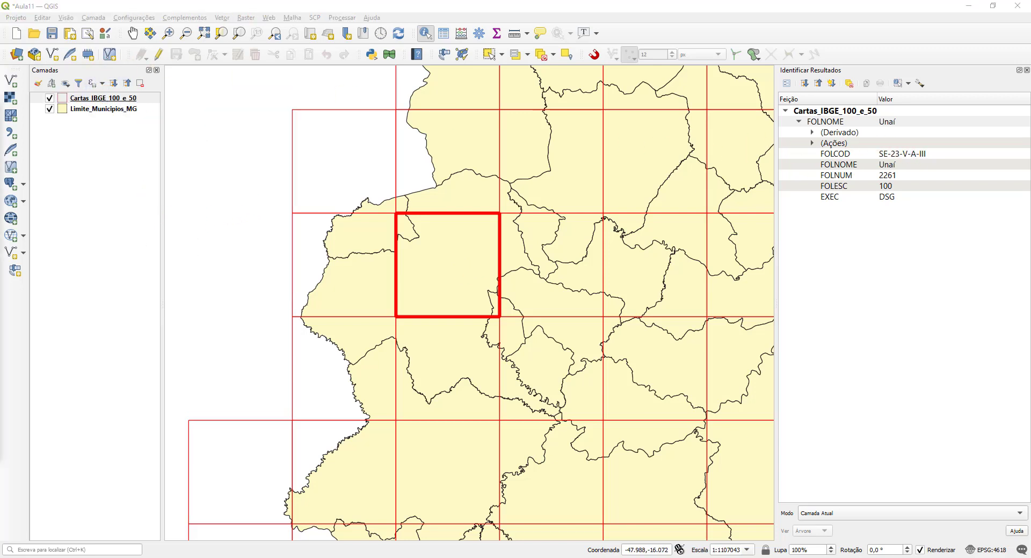
drag(343, 4, 186, 154)
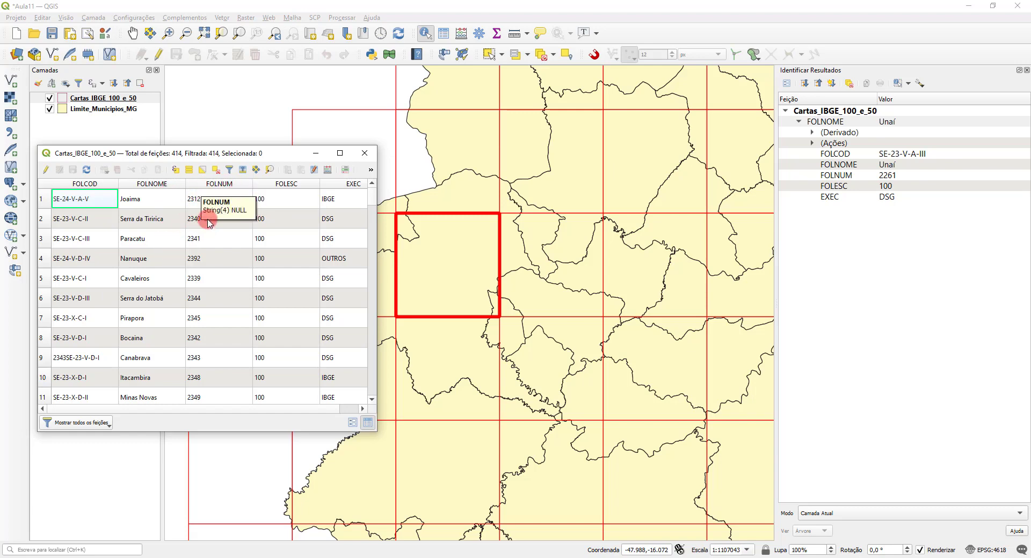
drag(379, 212, 534, 220)
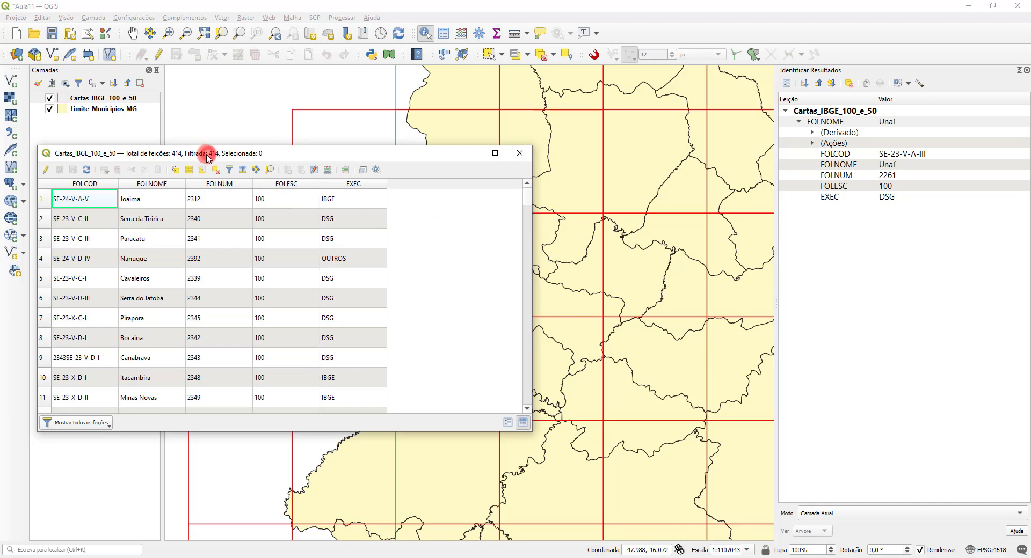
drag(208, 154, 467, 146)
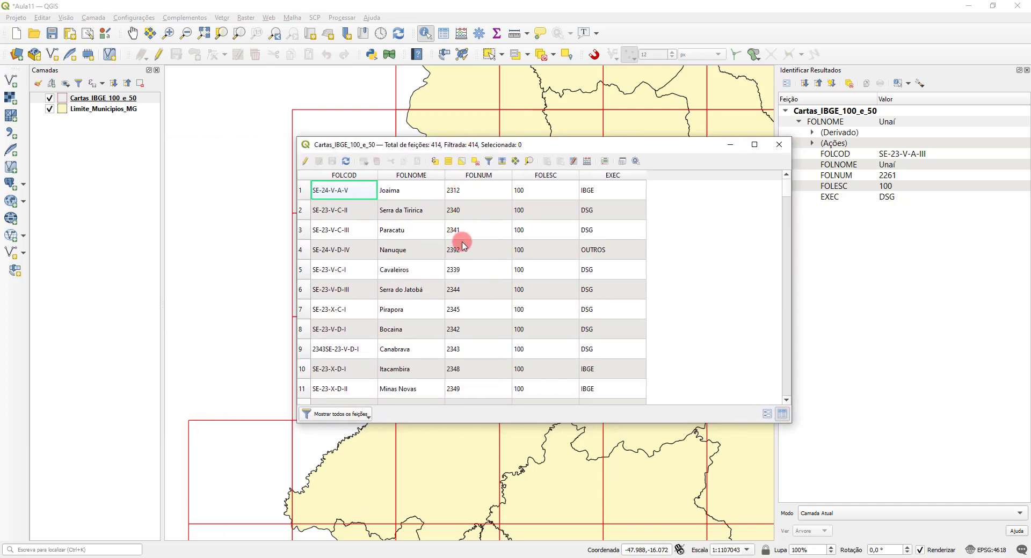
Step: Add the CN2261_POLYLINE.SHP contour shapefile from the MG/Altimetria/Curva_nivel folder and close the data source manager
click(13, 83)
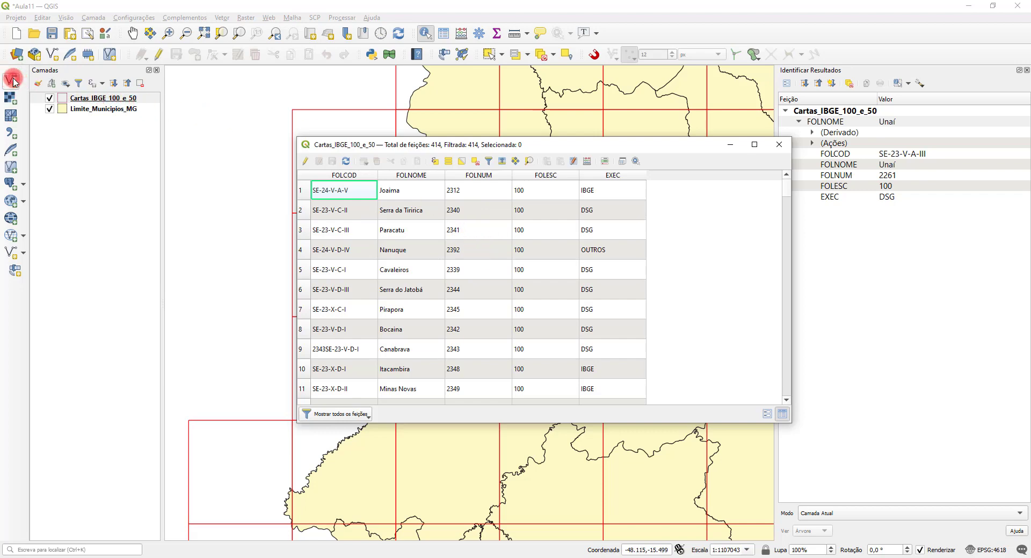
click(448, 206)
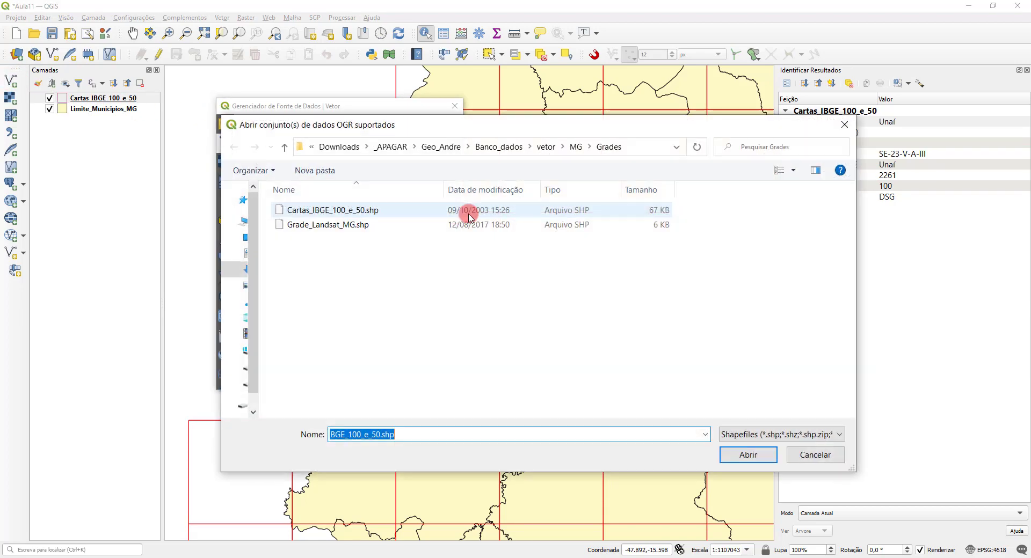
drag(617, 108, 514, 117)
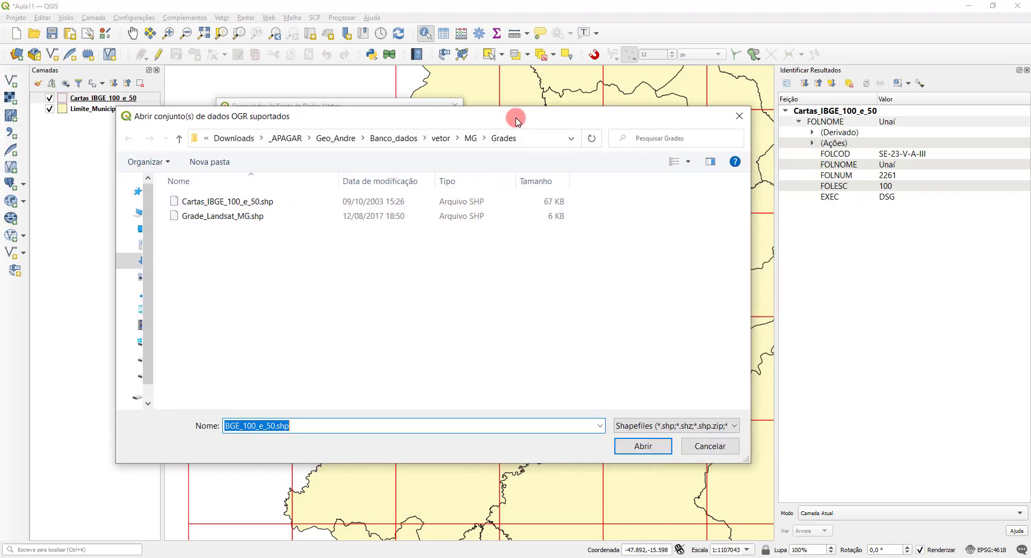
click(471, 138)
double_click(200, 202)
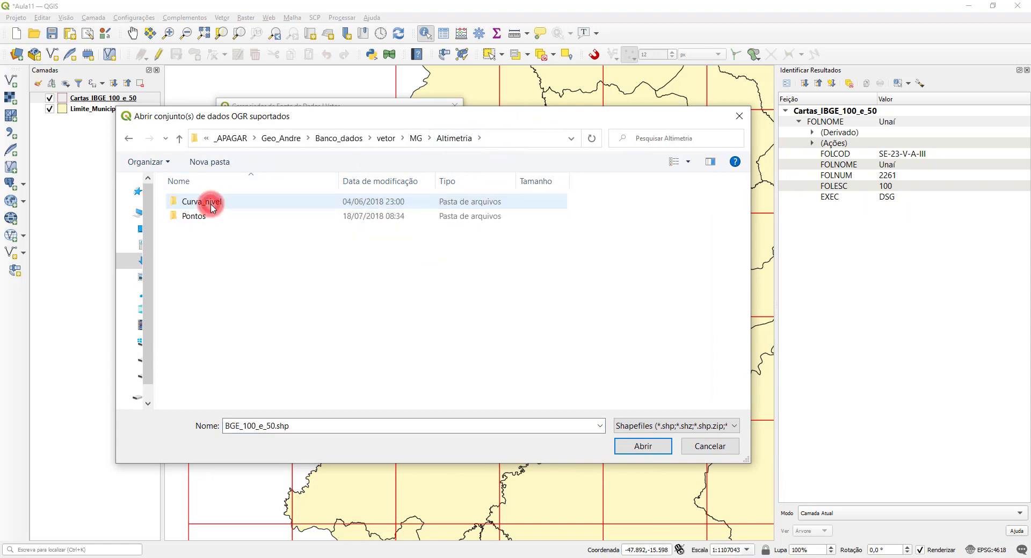
double_click(204, 209)
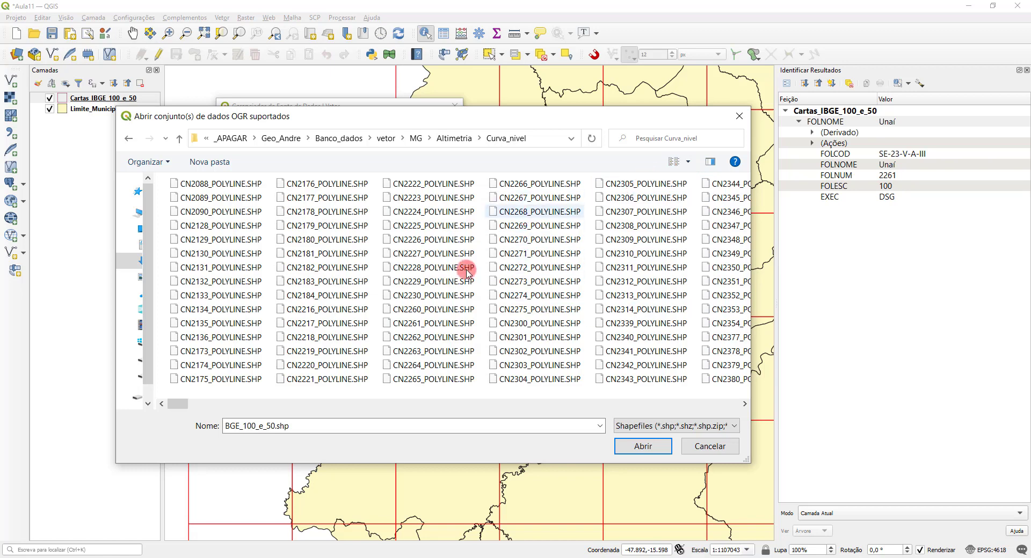
click(425, 324)
click(643, 447)
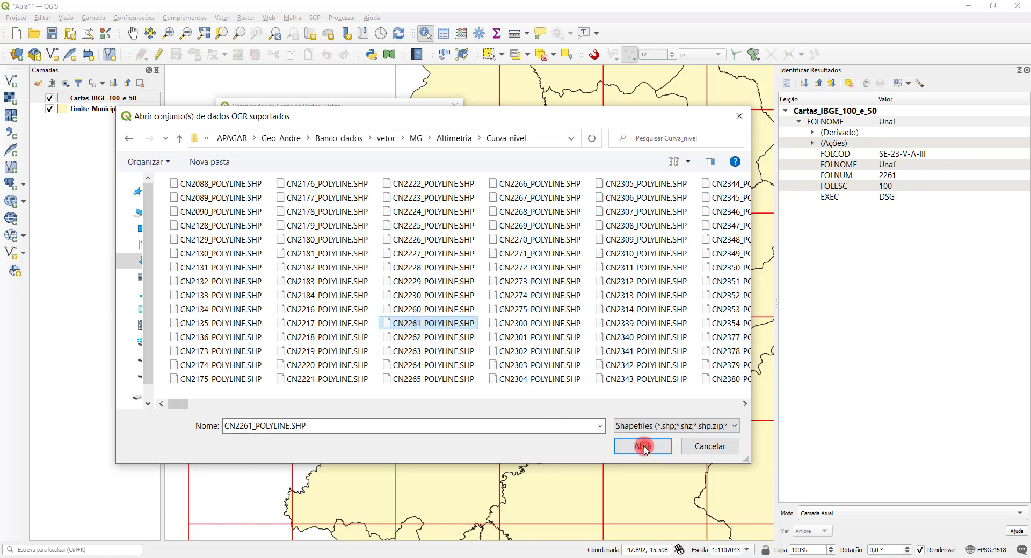
click(393, 383)
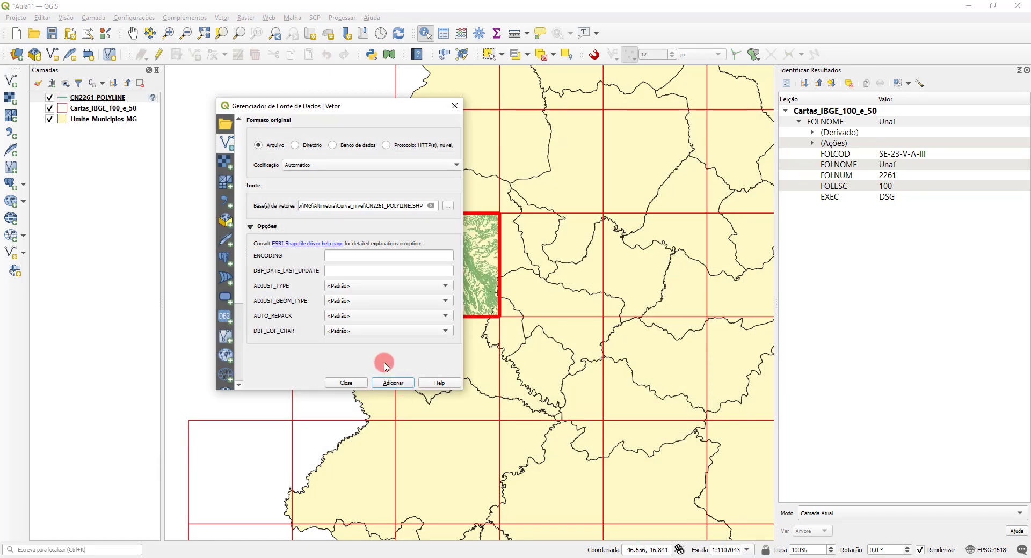
click(346, 382)
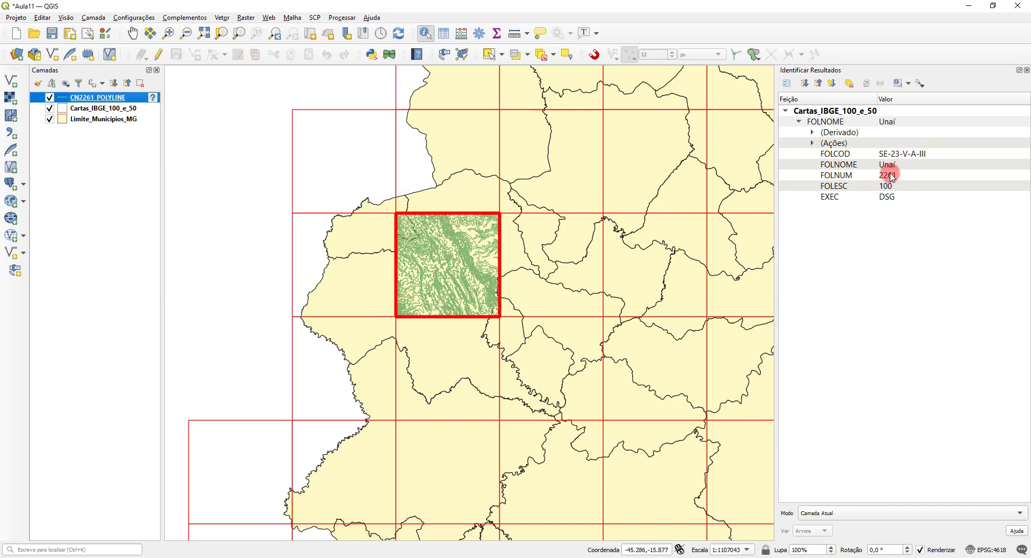
Step: Identify the Cartas_IBGE_100_e_50 sheets beside and south of the Unaí sheet to read their FOLNUM numbers
click(341, 229)
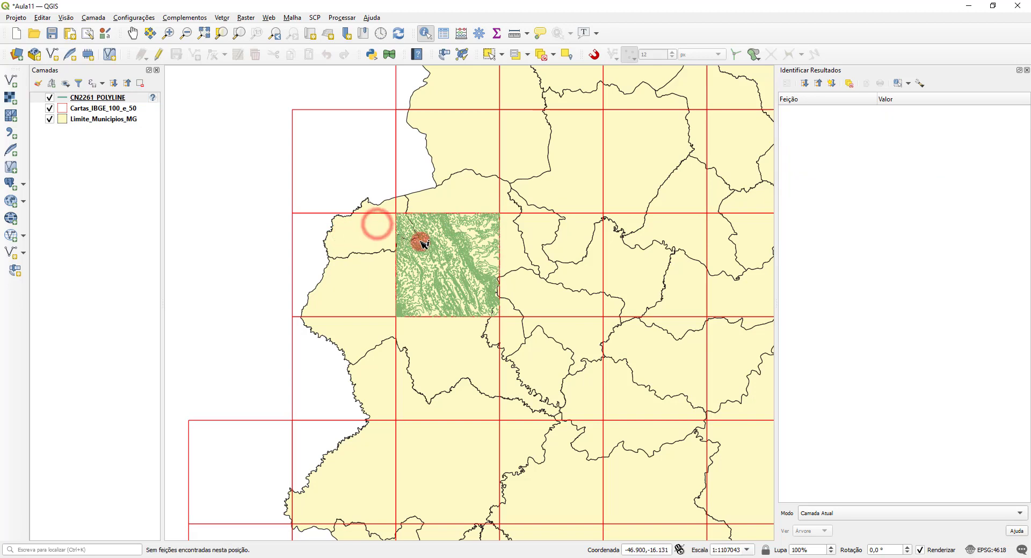
click(92, 109)
click(323, 253)
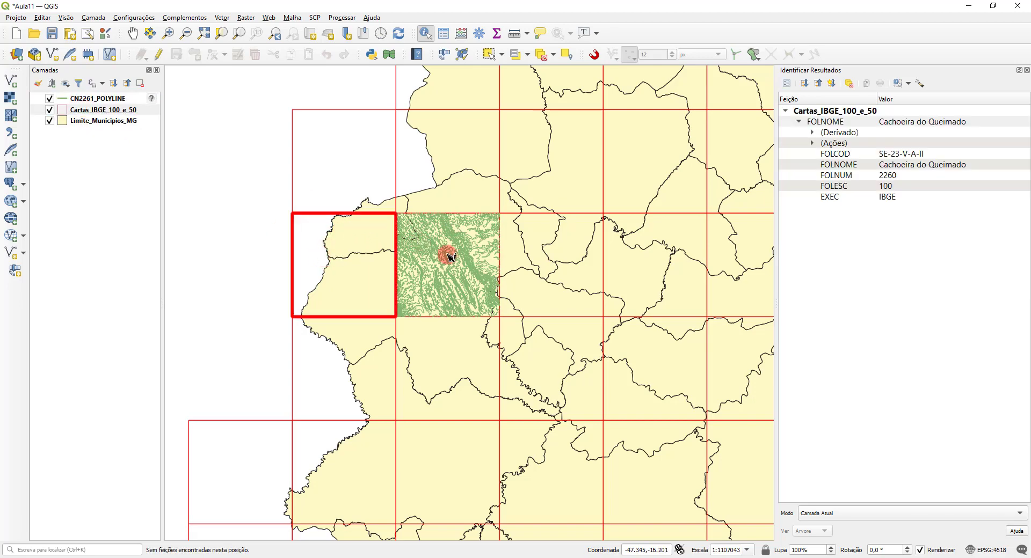
click(426, 237)
click(546, 248)
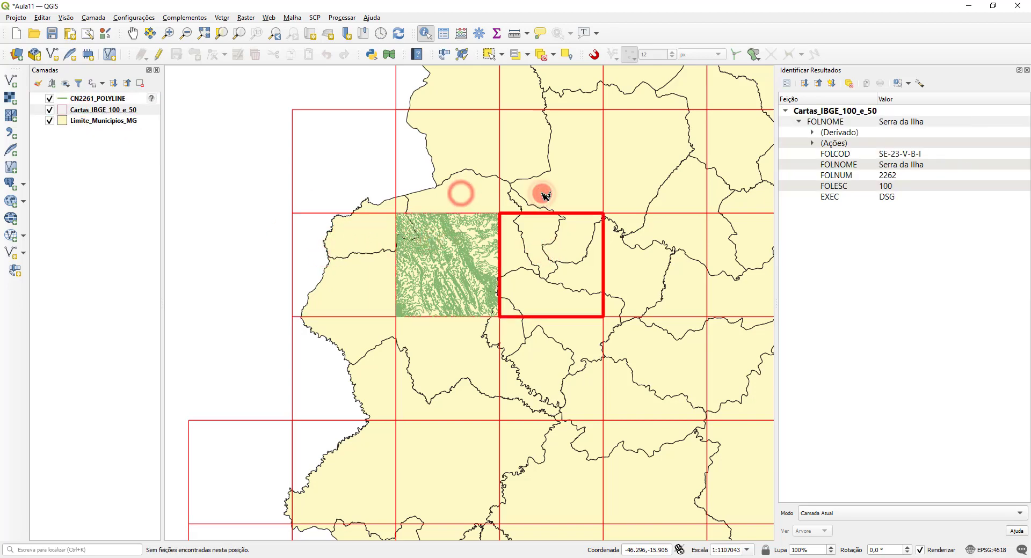
click(431, 211)
click(353, 337)
click(458, 338)
click(560, 346)
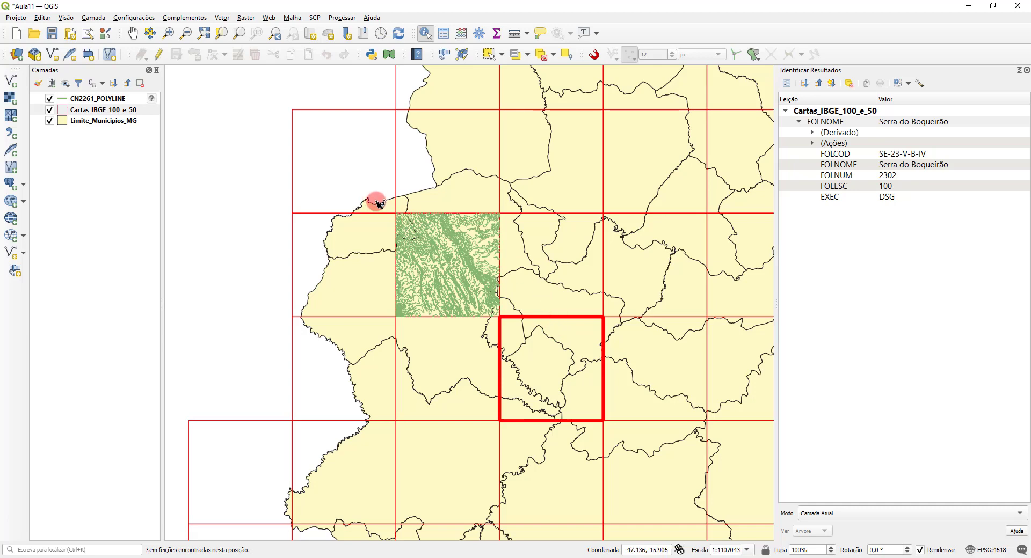
Step: Hide the CN2261_POLYLINE contour layer and try to identify the sheet west of the Unaí sheet
right_click(76, 99)
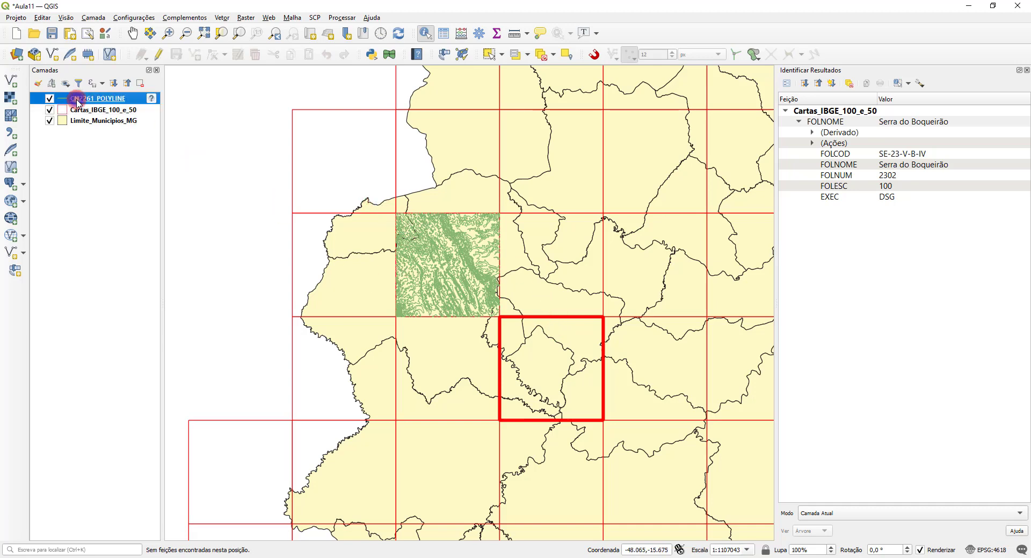
click(50, 99)
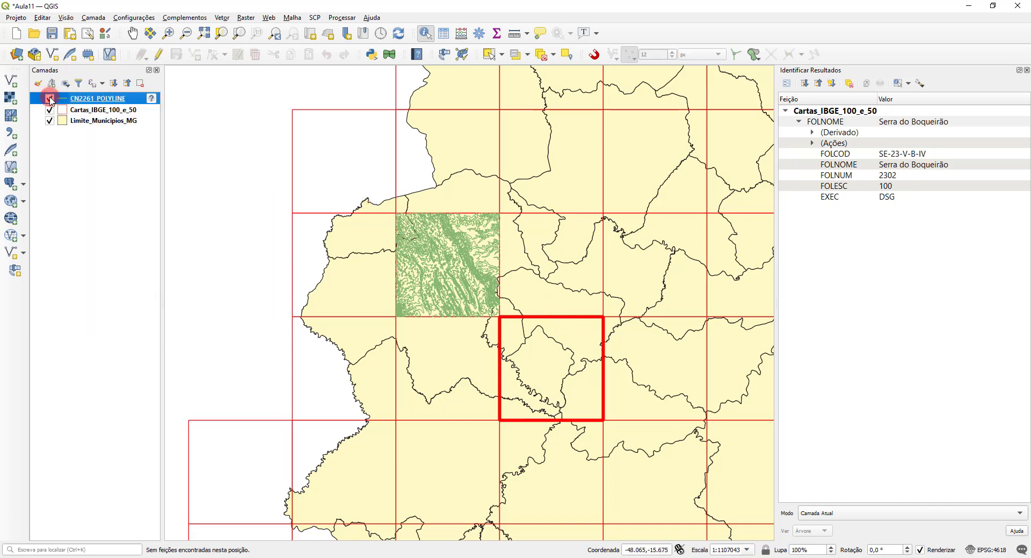
click(338, 280)
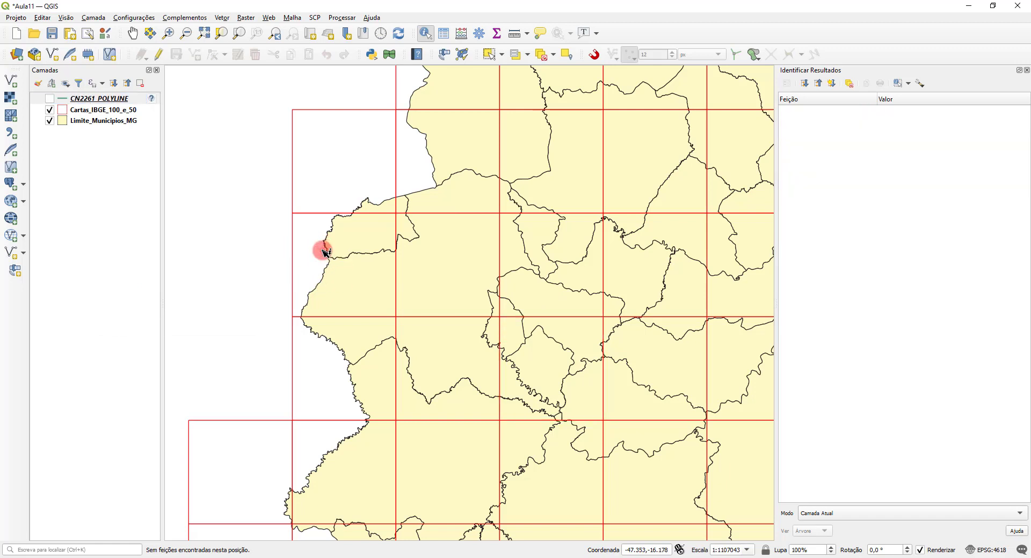
Step: Identify the Unaí sheet and its western and eastern neighbours in Cartas_IBGE_100_e_50 to read their FOLNUM numbers
click(105, 110)
click(301, 263)
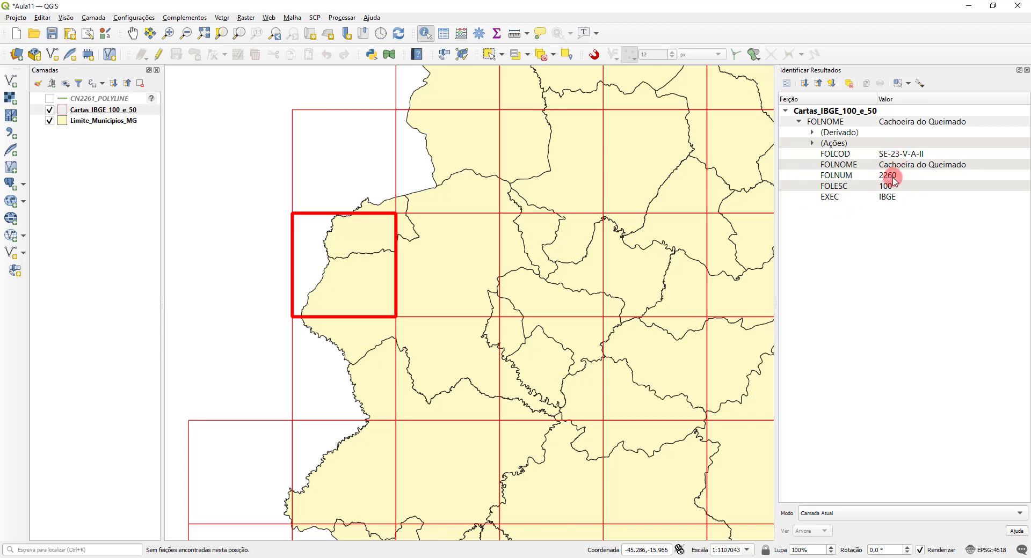
click(466, 270)
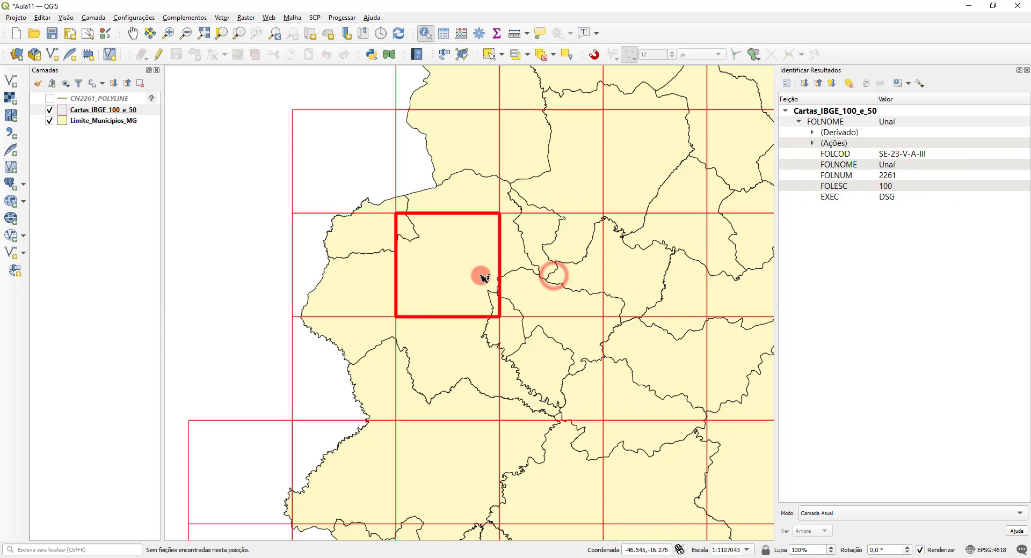
click(555, 277)
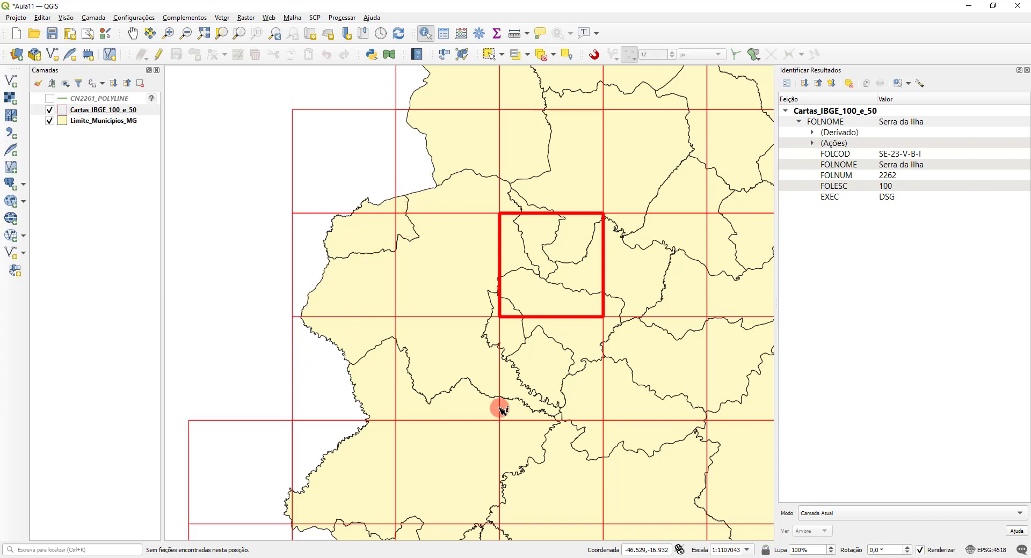
click(434, 250)
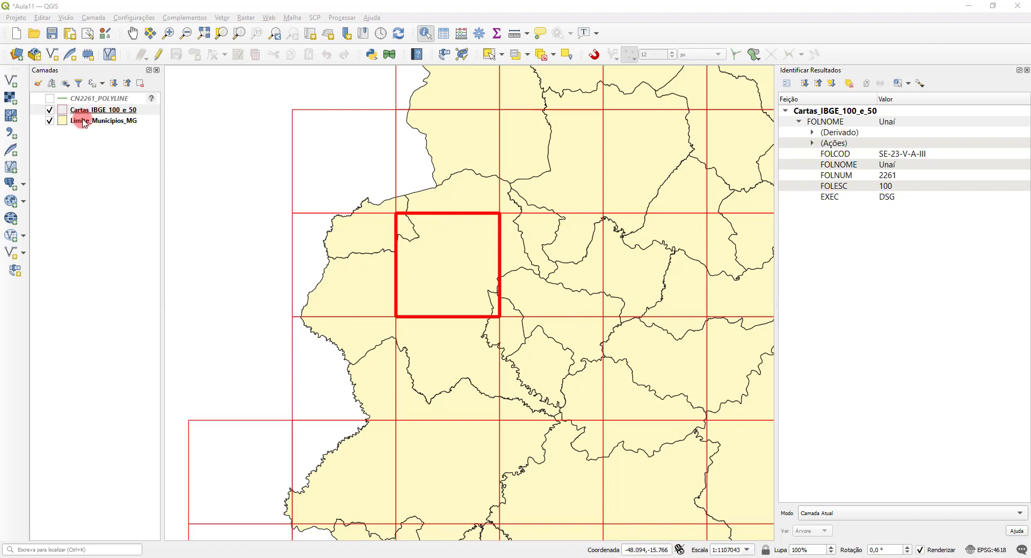
Step: Open the attribute table of Limite_Municipios_MG, narrow its window and move it clear of the Unaí area on the map
right_click(104, 122)
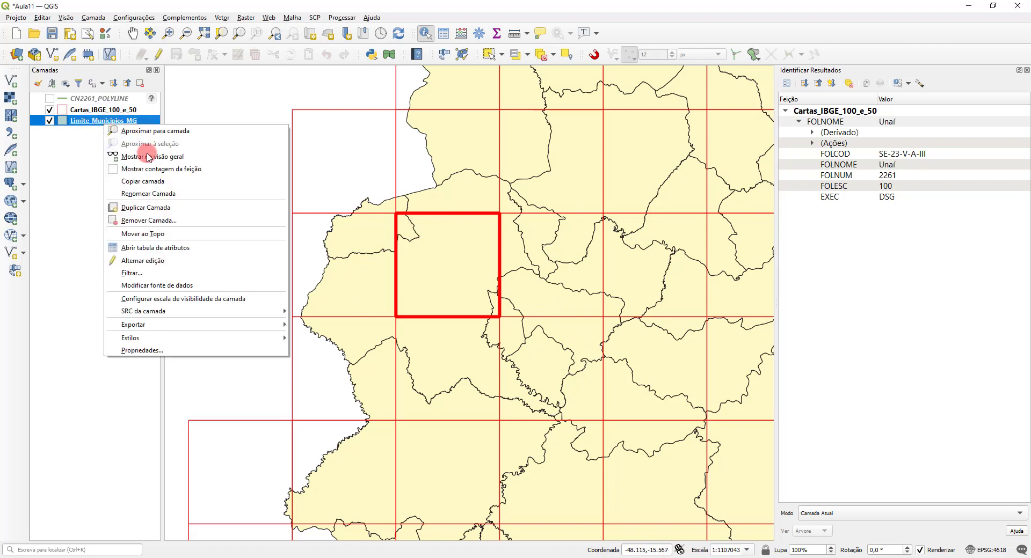
click(172, 248)
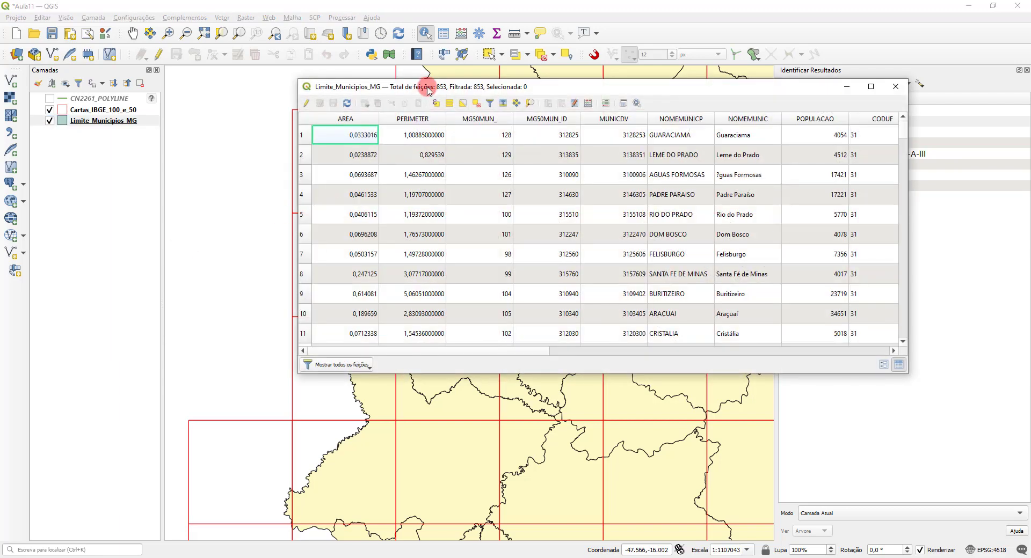
drag(295, 118, 492, 112)
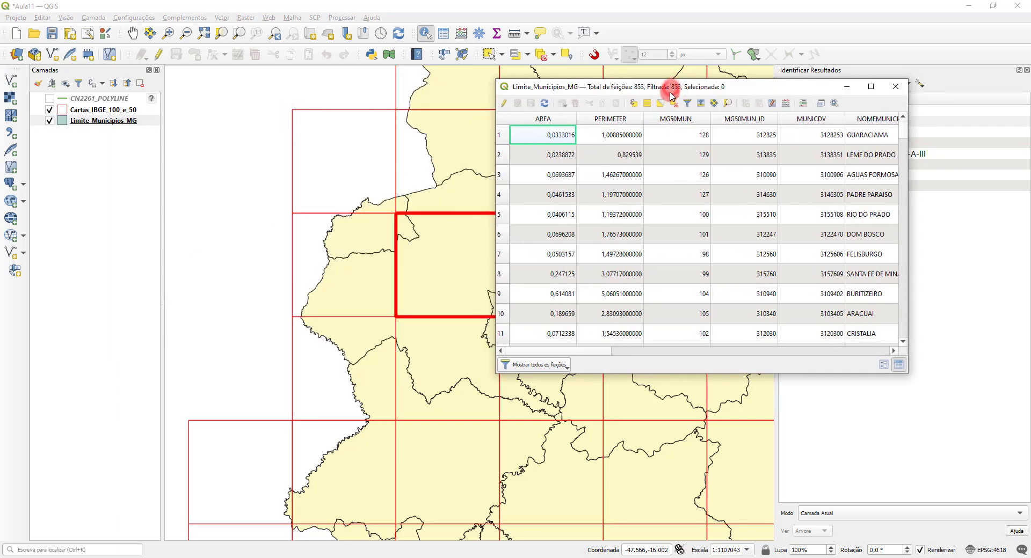
drag(672, 86, 776, 85)
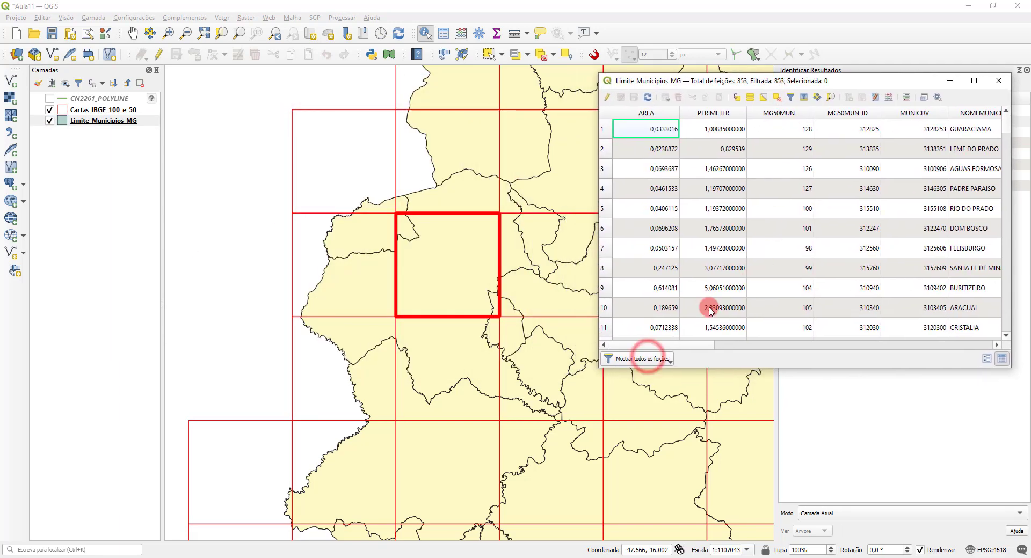
Step: Filter the municipality table on the NOMEMUNIC field for Unaí, select the matching record and close the table
click(647, 359)
mouse_move(733, 424)
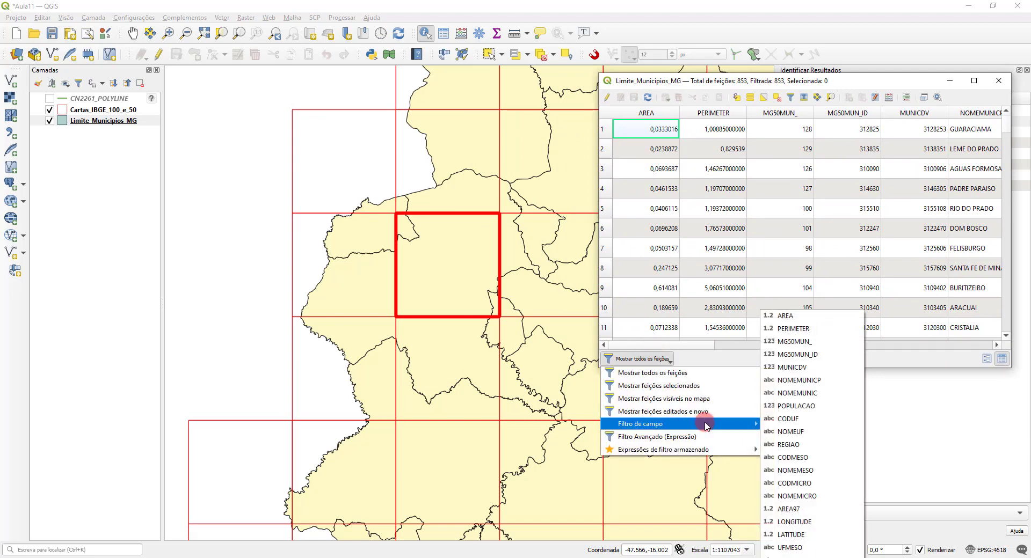
click(805, 400)
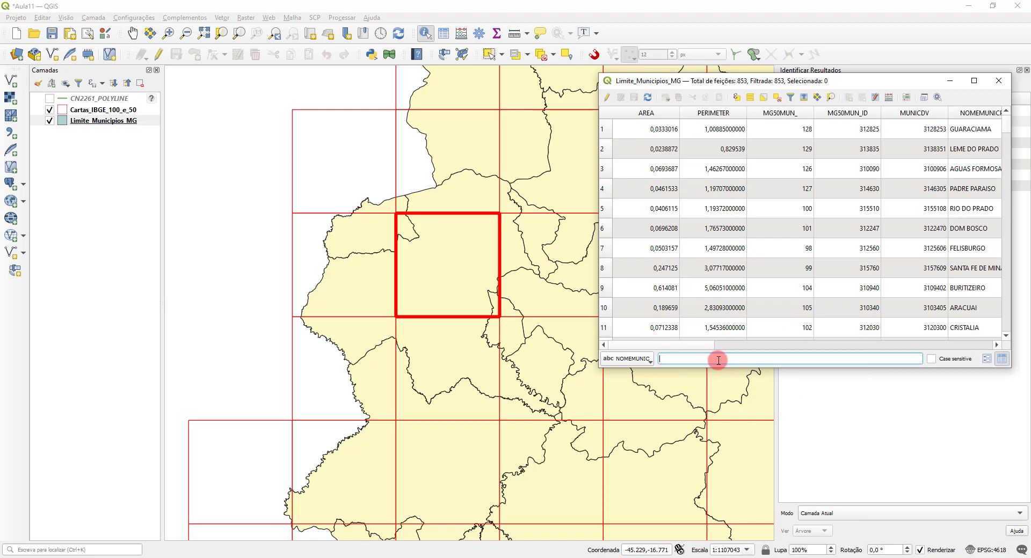
text(una)
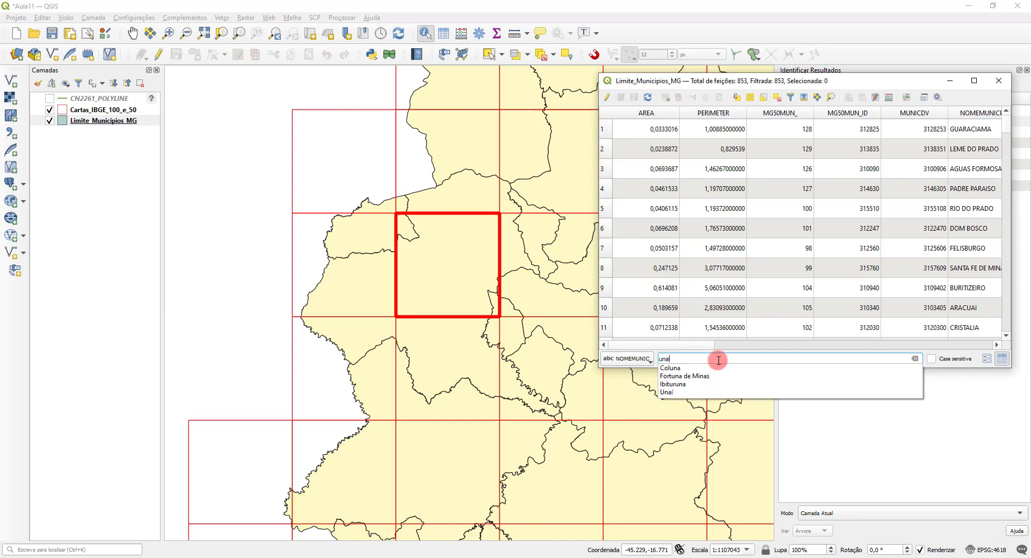
click(677, 394)
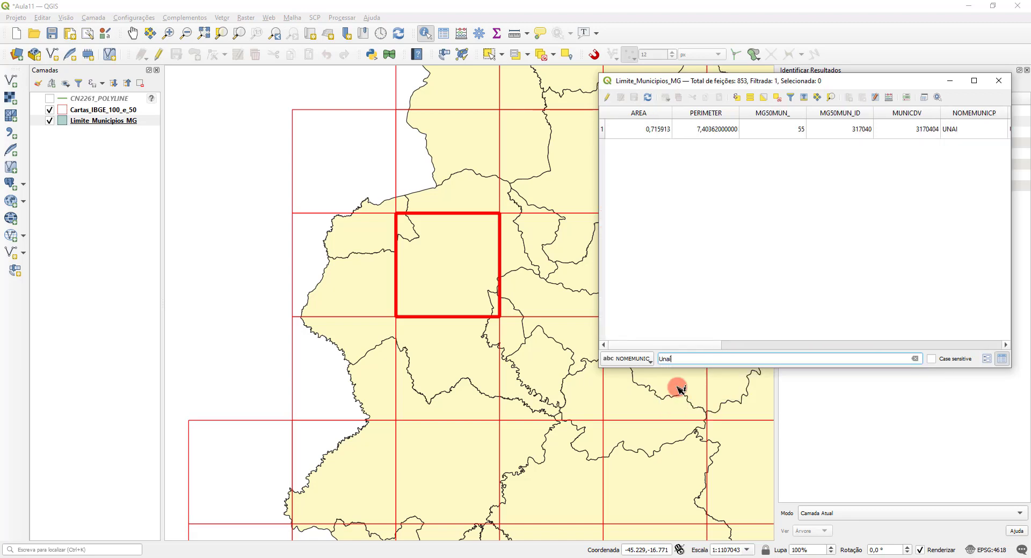
click(607, 130)
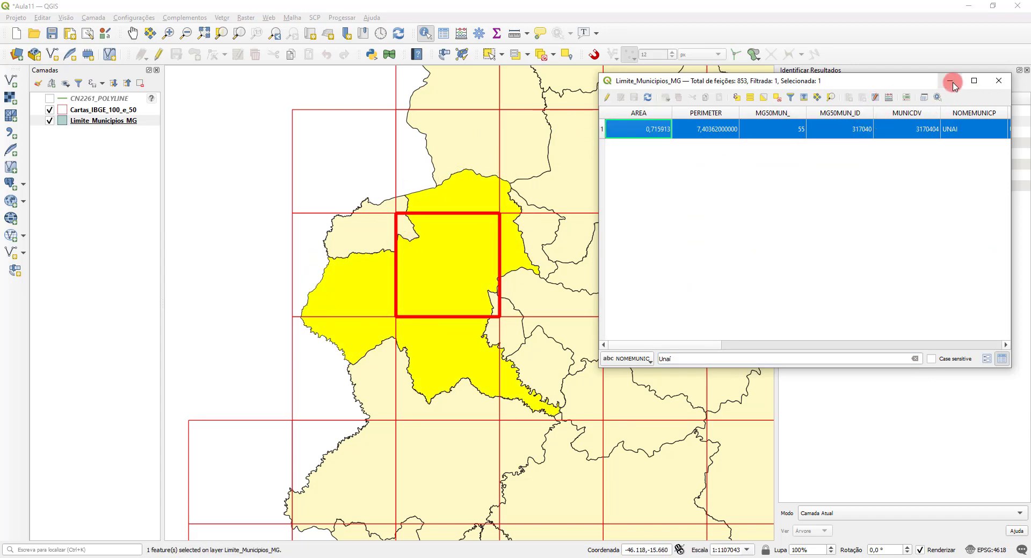
click(994, 81)
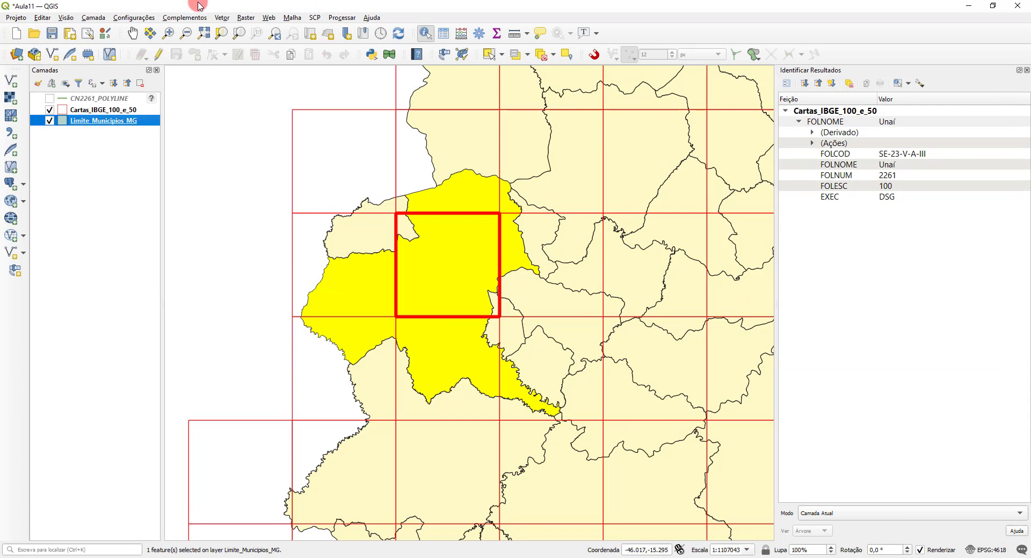
Step: Set up Select by Location to select Cartas_IBGE_100_e_50 features that intersect those of Limite_Municipios_MG
click(220, 20)
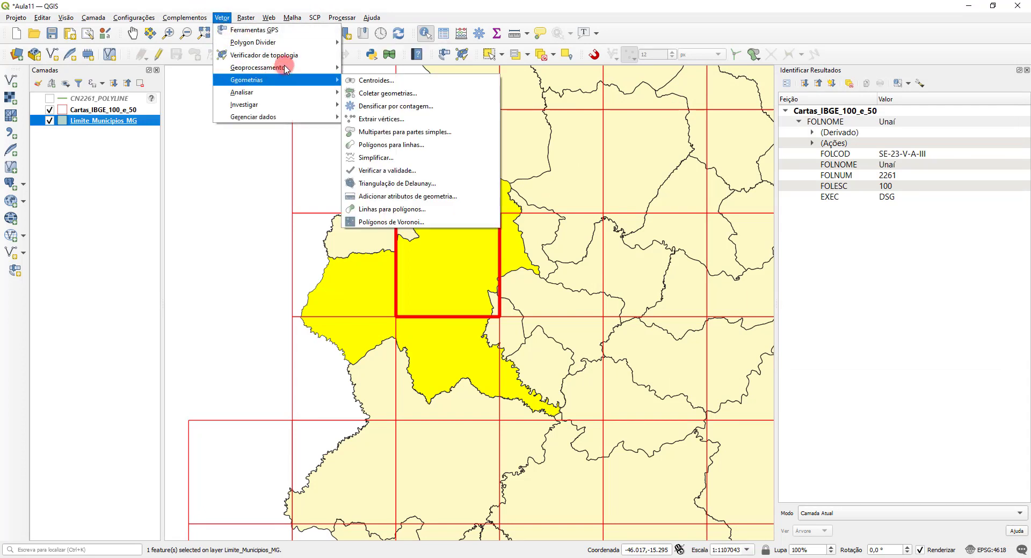
mouse_move(288, 67)
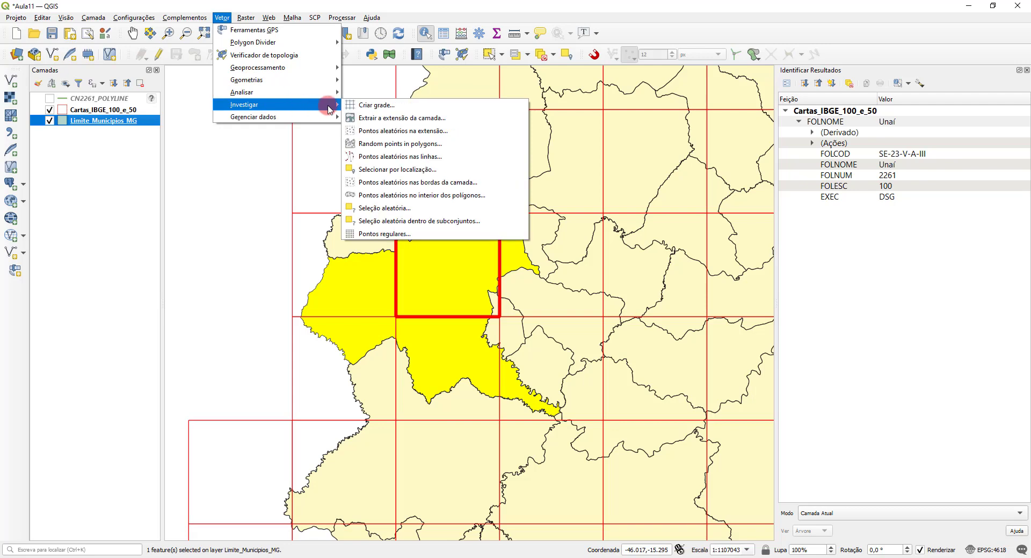
click(443, 170)
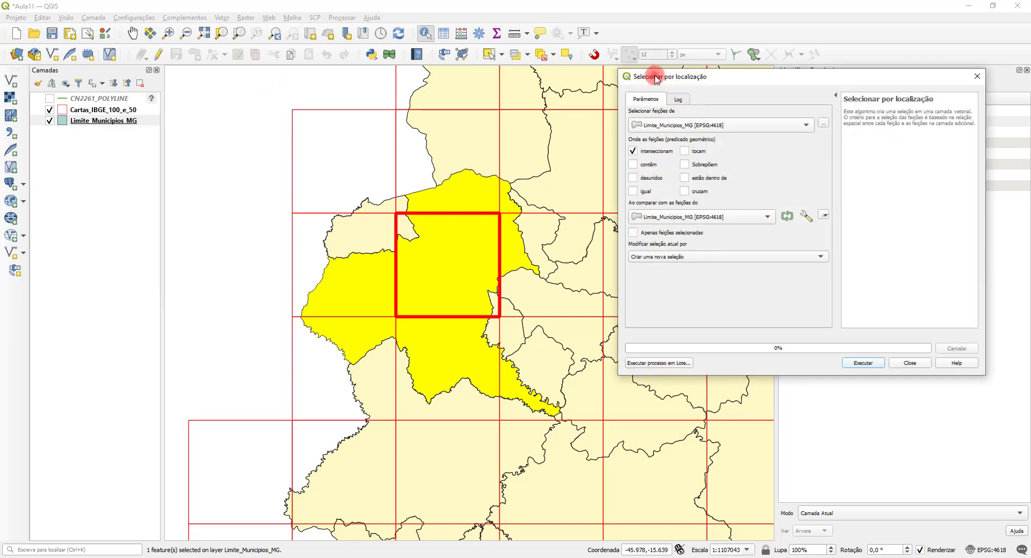
drag(637, 77, 656, 85)
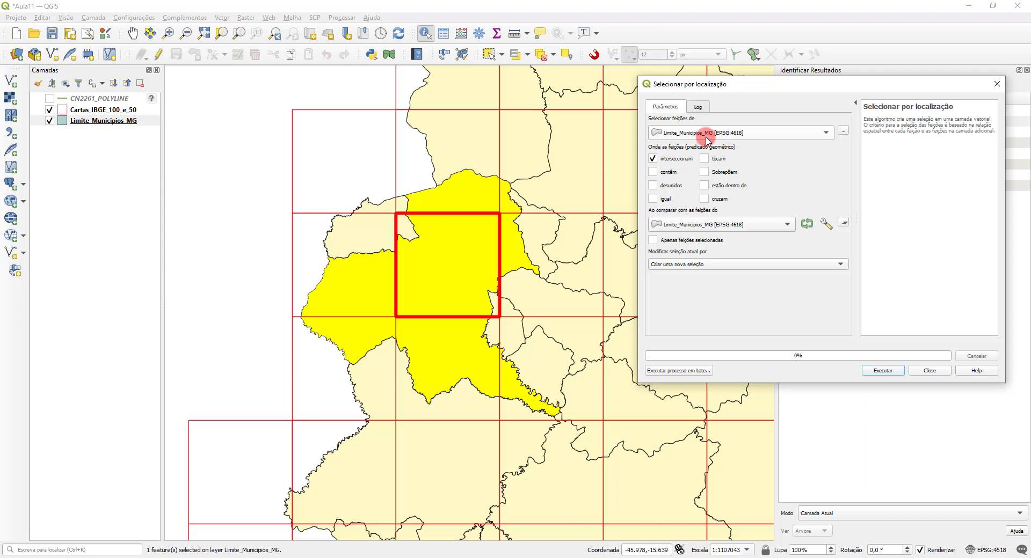
click(683, 132)
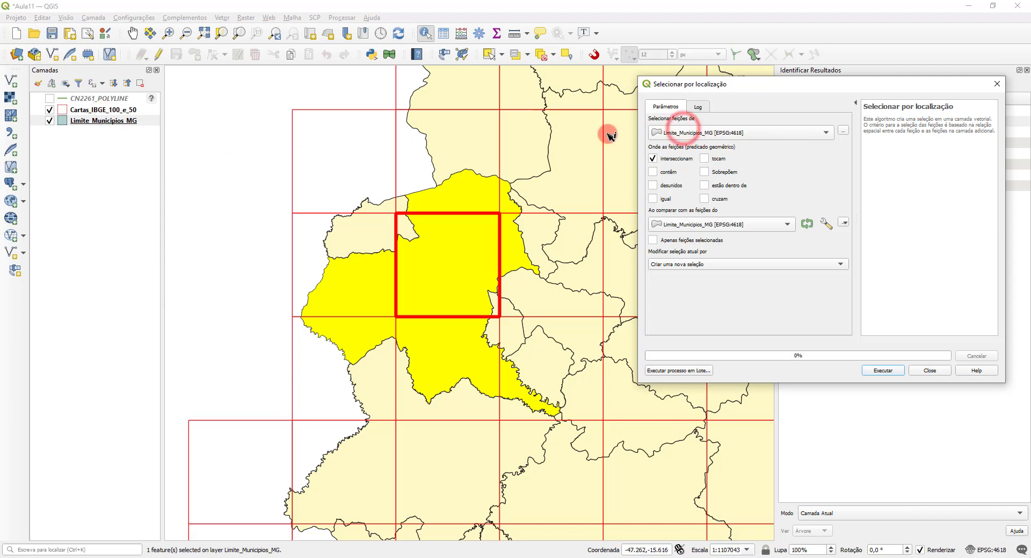
click(697, 107)
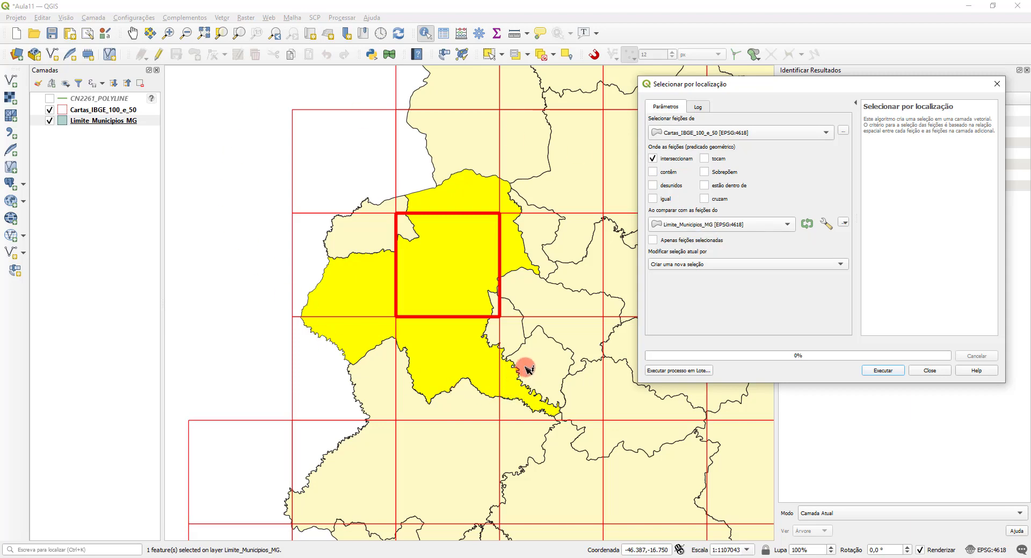
Step: Run the location selection against all municipalities, and clear the selected features from all layers
click(885, 370)
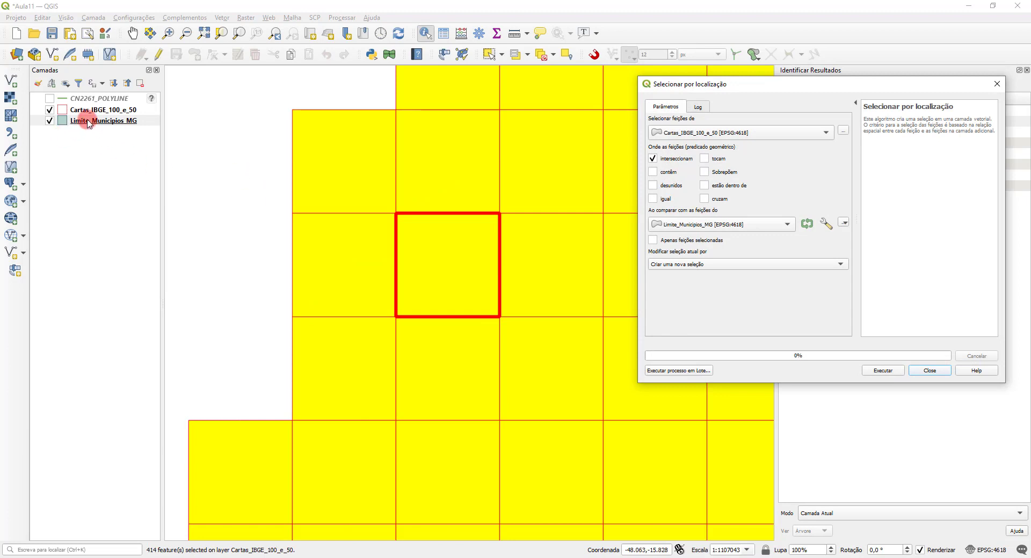
right_click(94, 124)
click(124, 130)
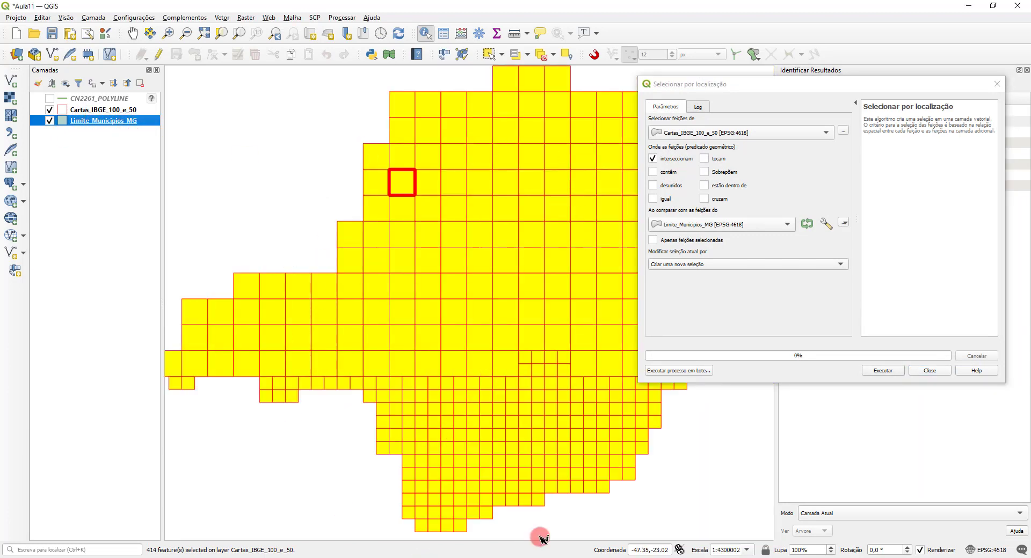
click(541, 54)
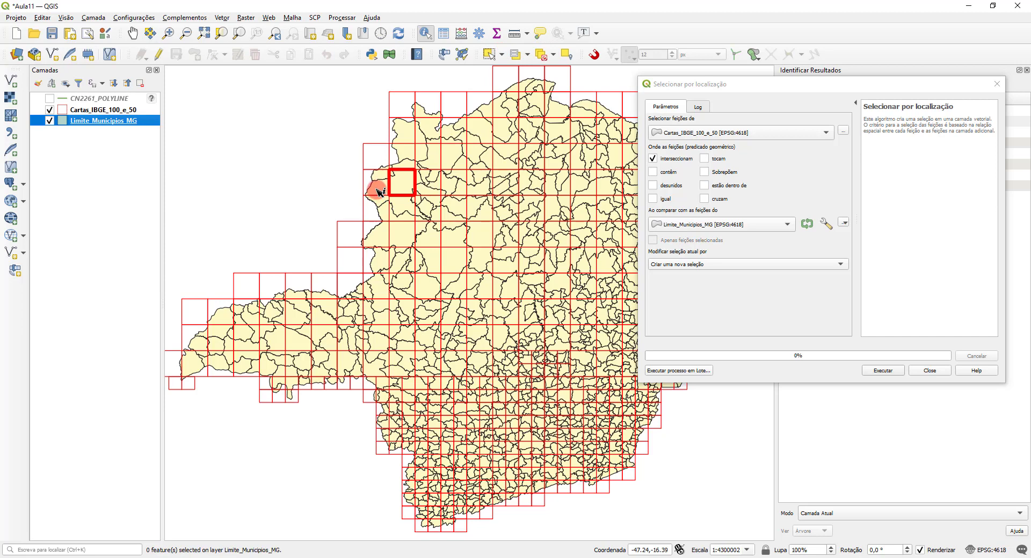
Step: Filter the Limite_Municipios_MG attribute table on NOMEMUNICP for UNAI, select the municipality's record and close the table
right_click(84, 123)
click(157, 231)
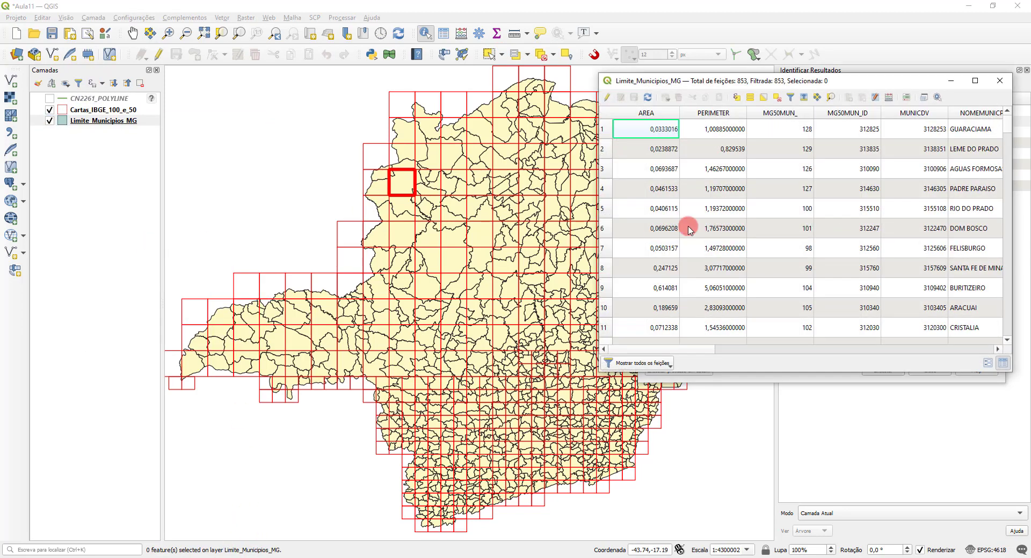
click(661, 365)
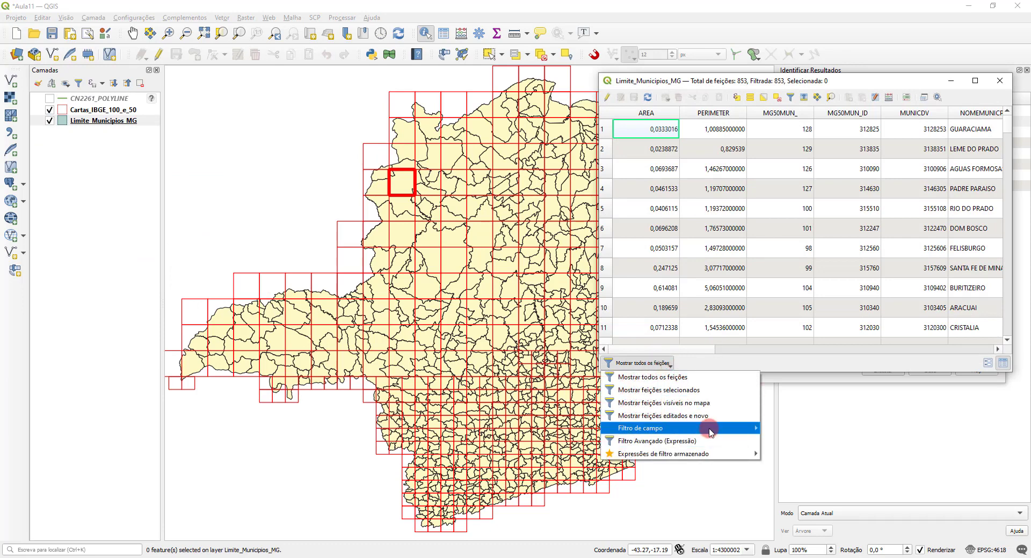
mouse_move(710, 429)
click(781, 382)
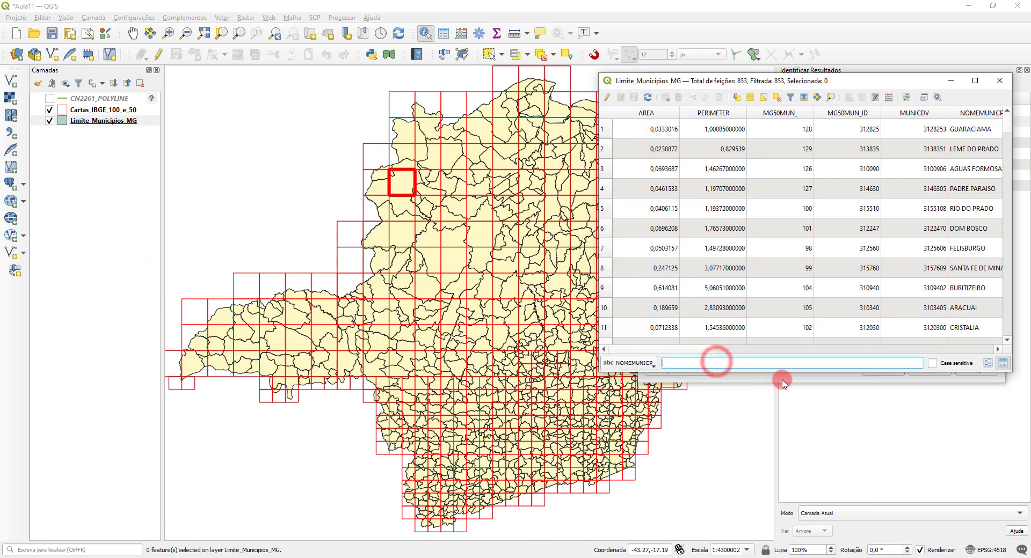
click(717, 362)
text(Una)
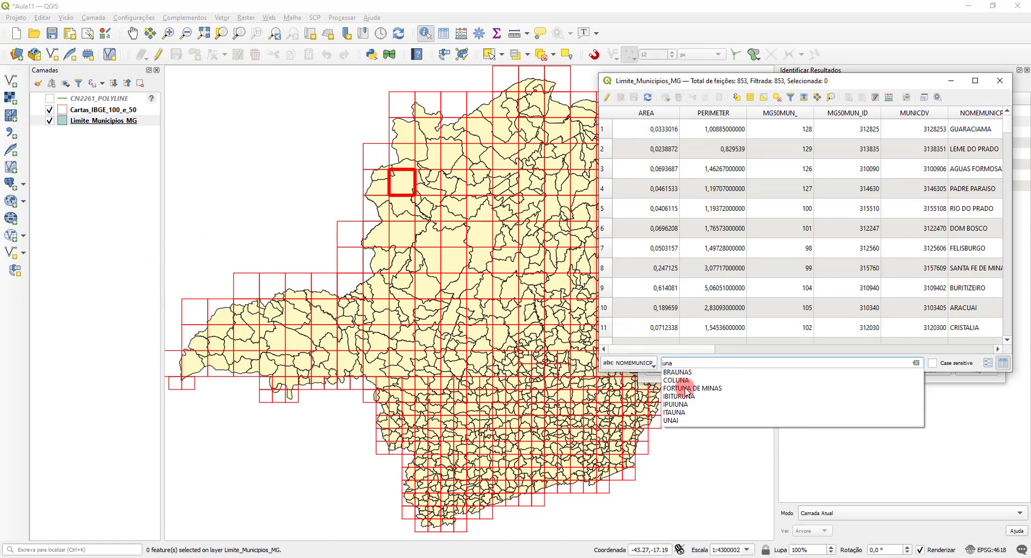
click(678, 418)
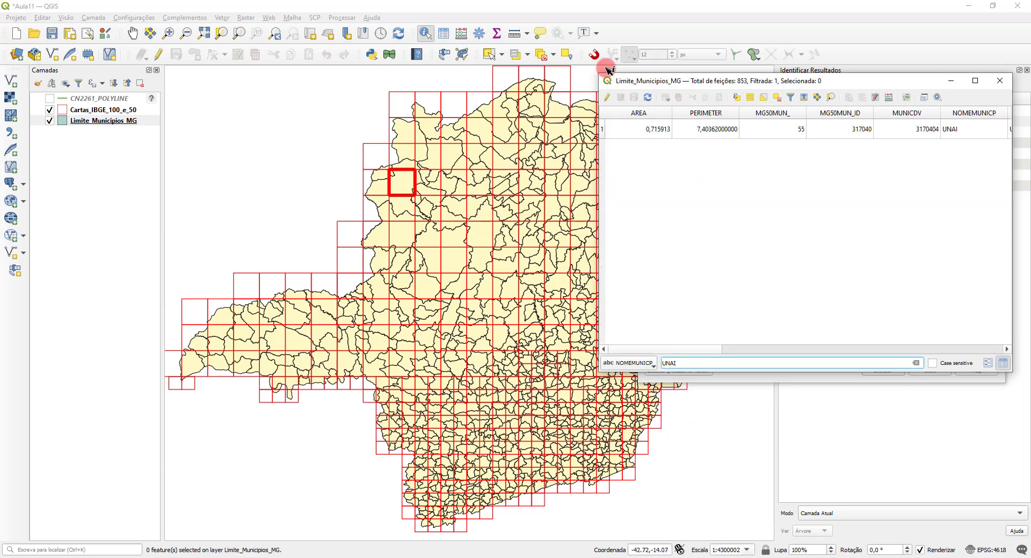
click(604, 134)
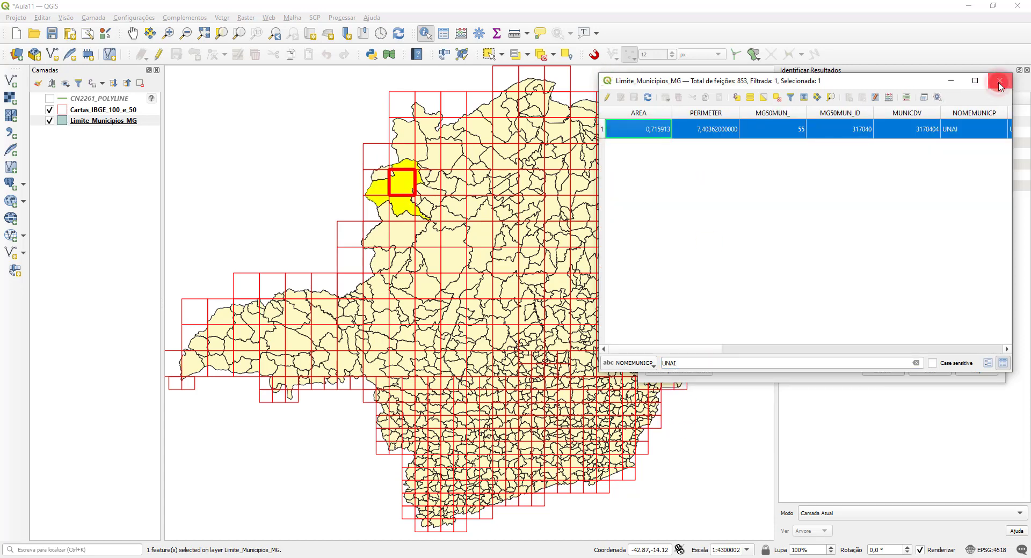
click(1000, 80)
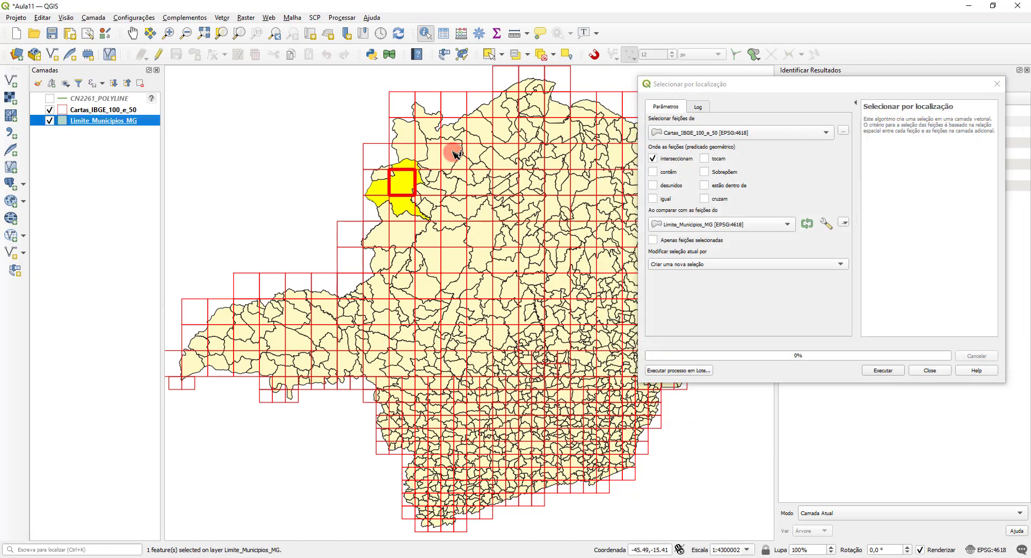
Step: Run the location selection using only the selected municipality, and narrow and move the dialog away from the selected sheets
click(653, 240)
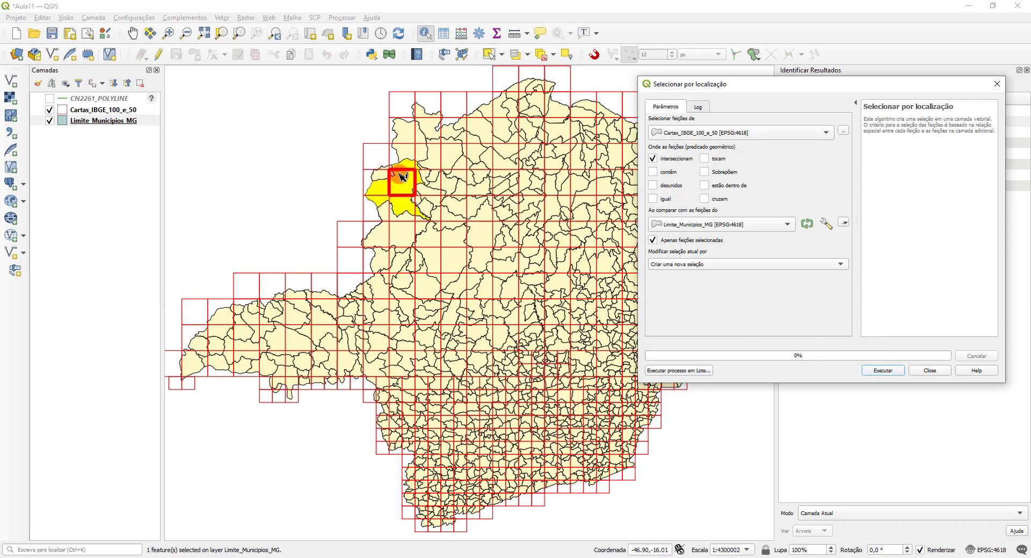
click(884, 372)
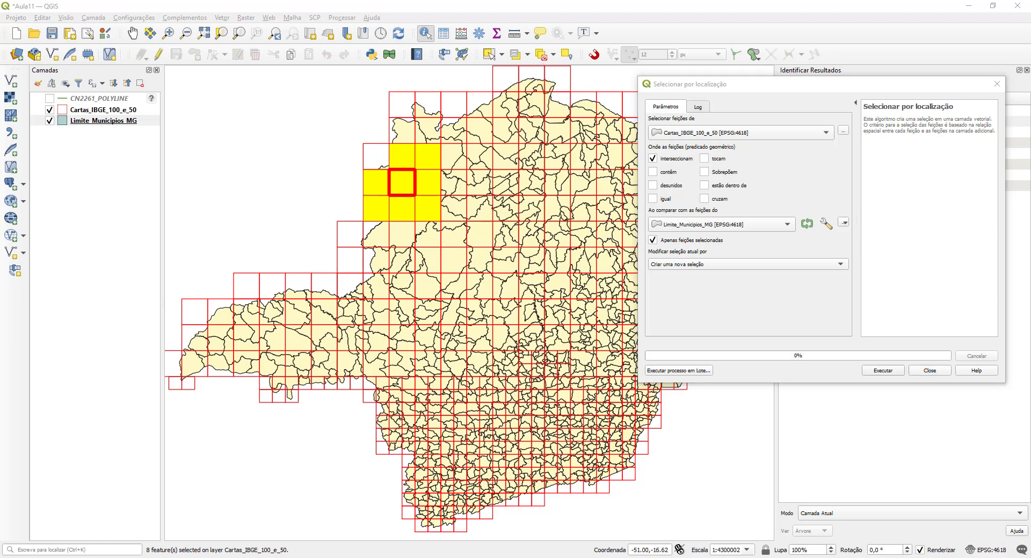
click(221, 35)
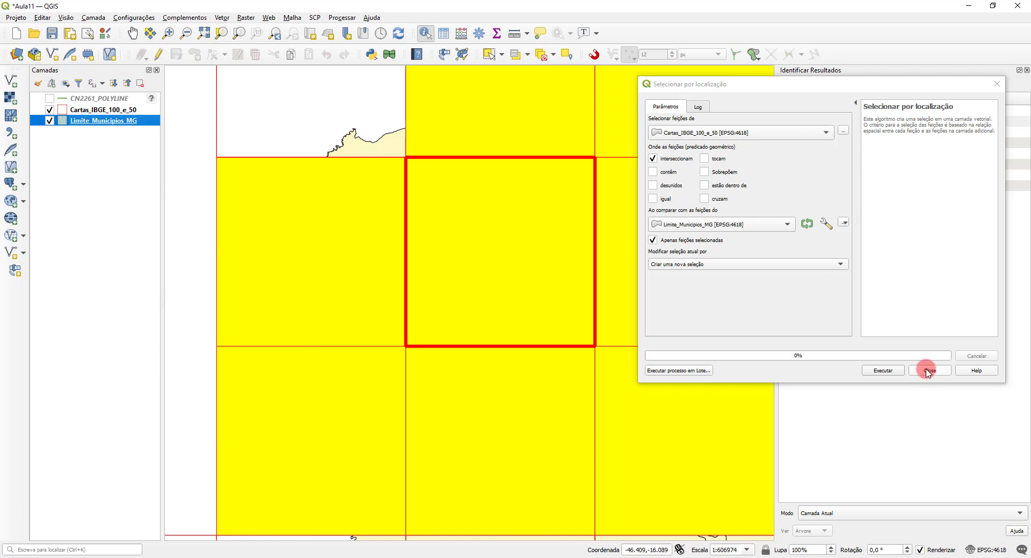
drag(639, 166, 821, 165)
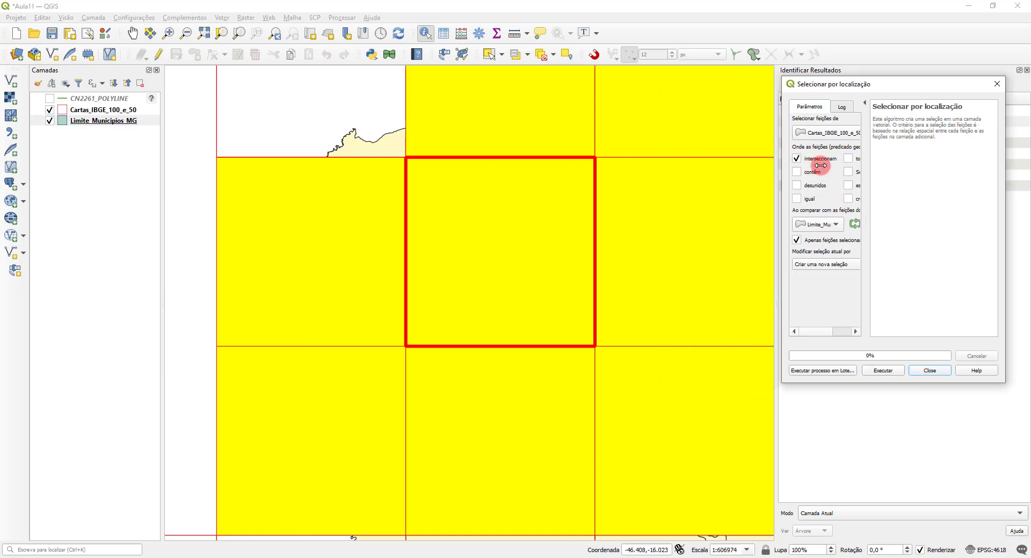
drag(897, 83, 913, 83)
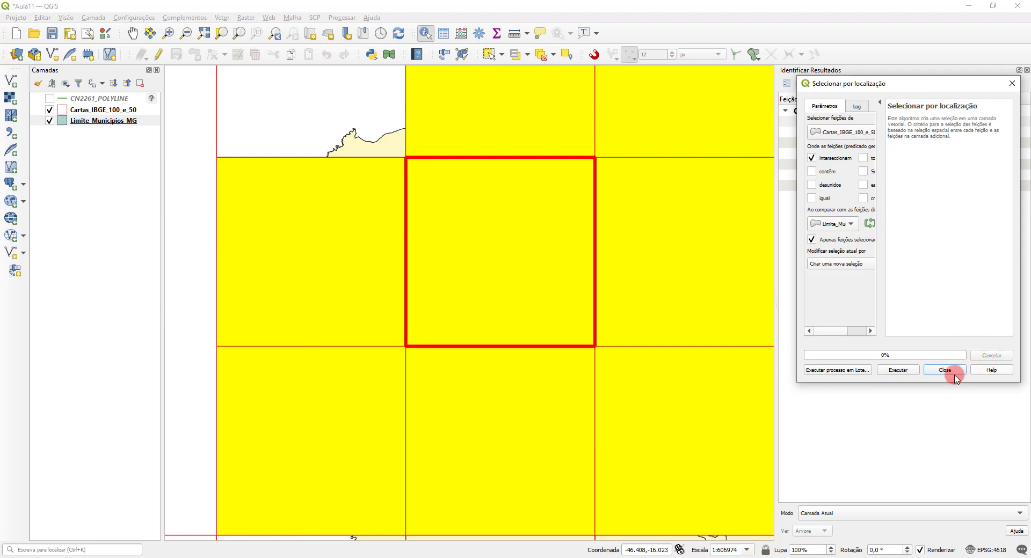
Step: Expand the location dialog's parameters, and list only the selected features in the Cartas_IBGE_100_e_50 attribute table
drag(884, 261, 1003, 253)
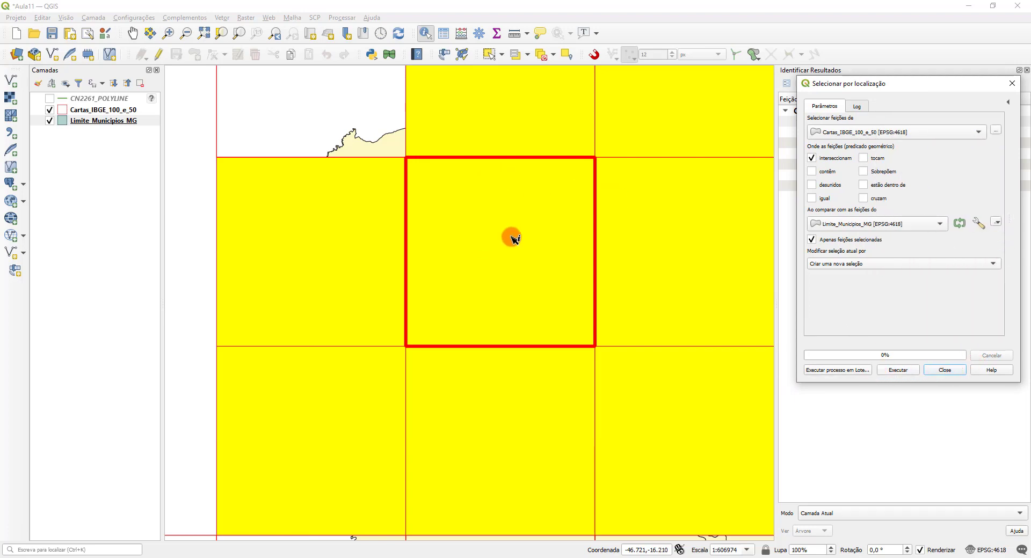
scroll(511, 237, down, 2)
scroll(510, 237, up, 1)
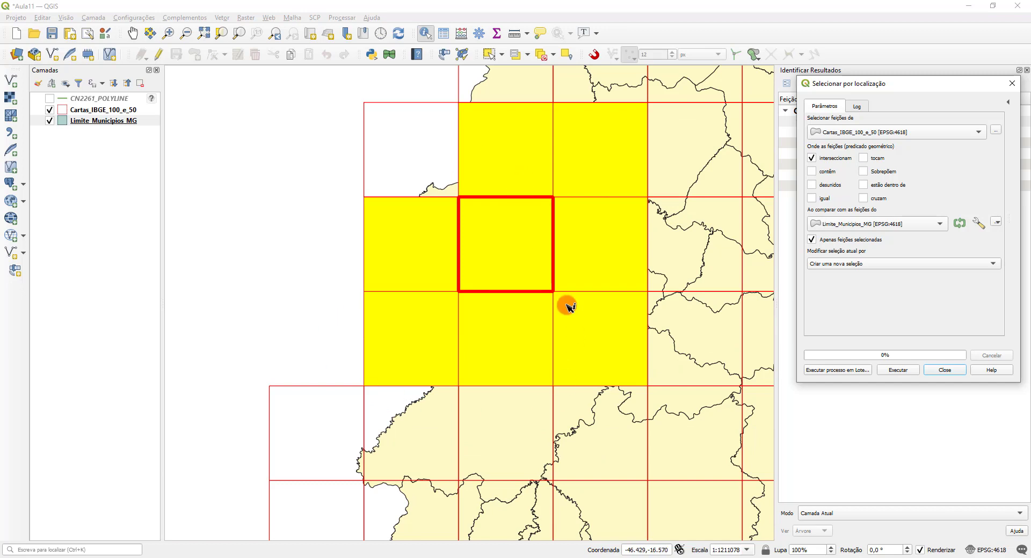
right_click(105, 110)
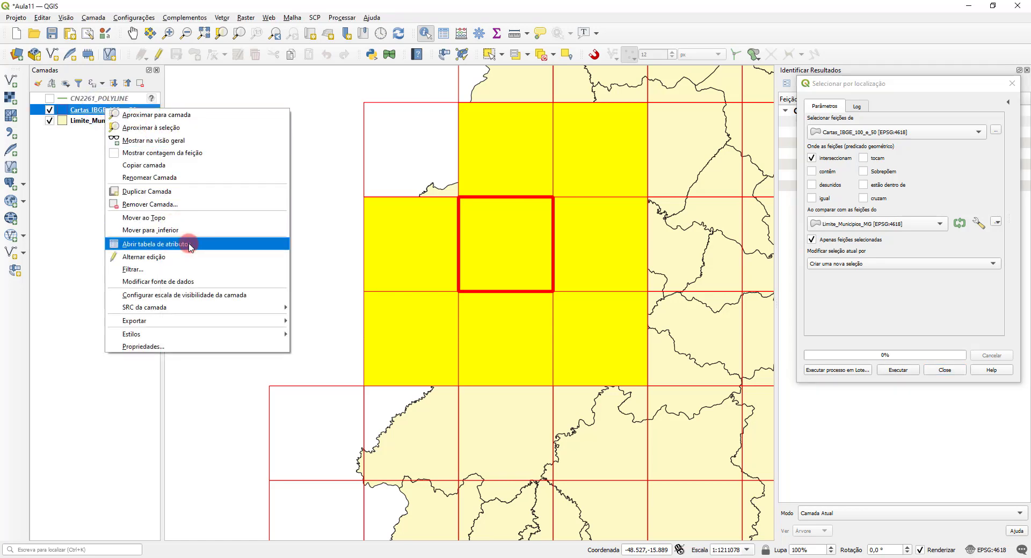
click(190, 244)
click(648, 368)
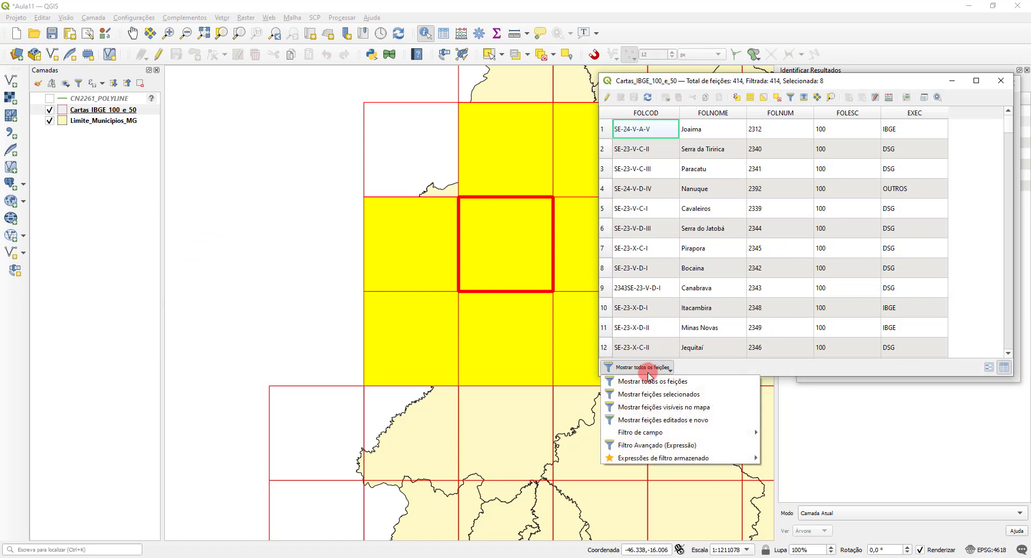
click(676, 395)
Step: Sort the selected map sheets by FOLNUM in ascending order to read their numbers, and close the table
click(748, 168)
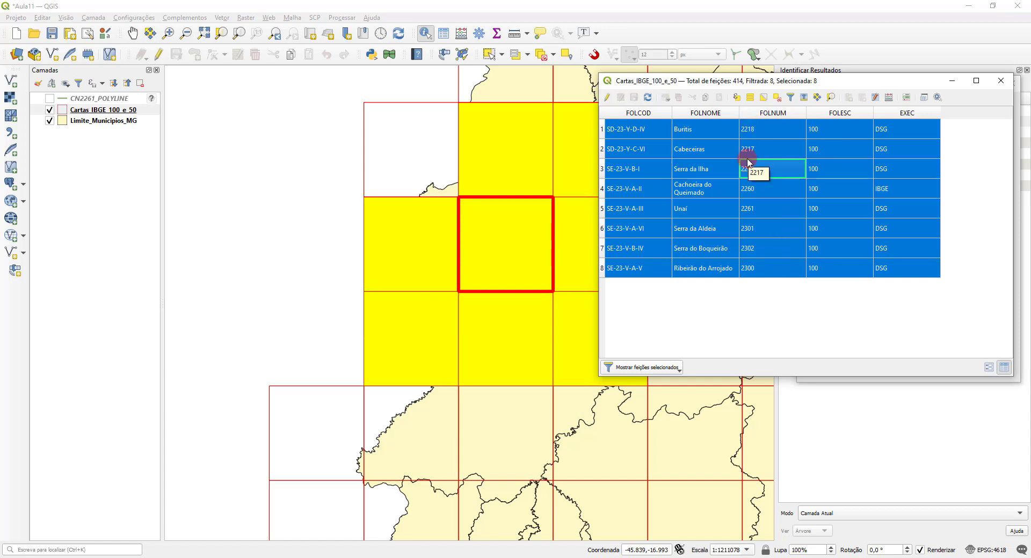
click(774, 113)
click(774, 113)
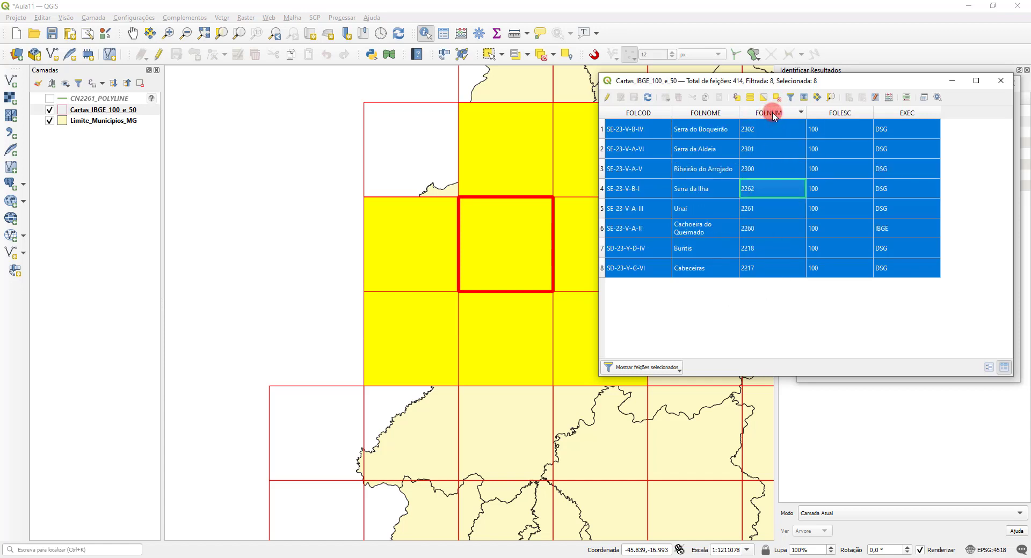
click(772, 114)
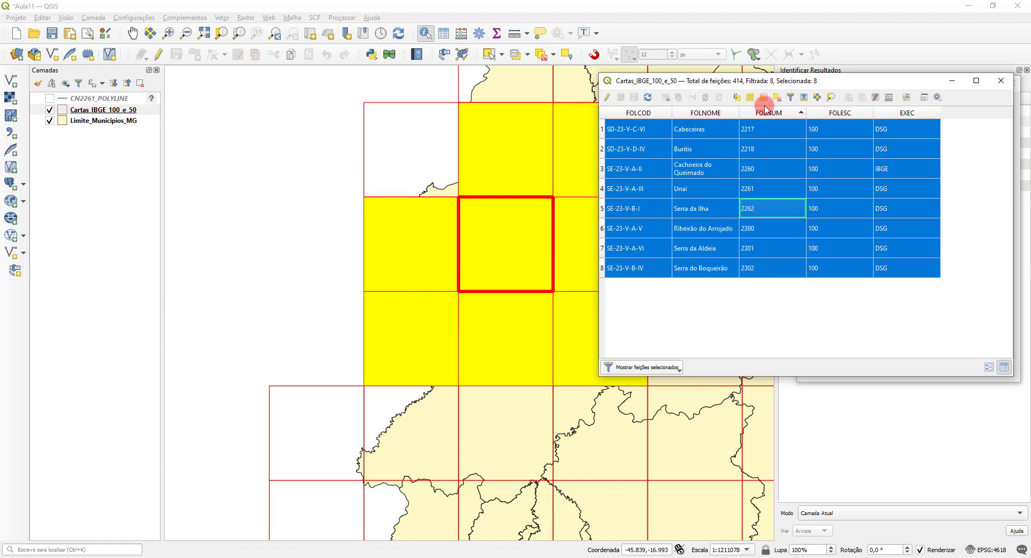
click(1000, 82)
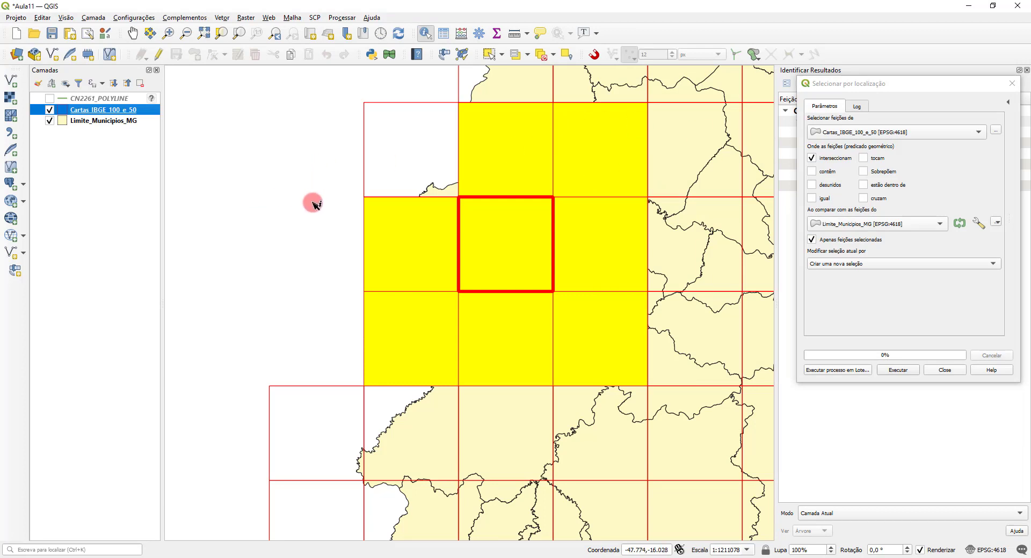
Step: Reopen the Cartas_IBGE_100_e_50 attribute table, limited to the selected features and sorted ascending by FOLNUM
right_click(117, 112)
click(196, 244)
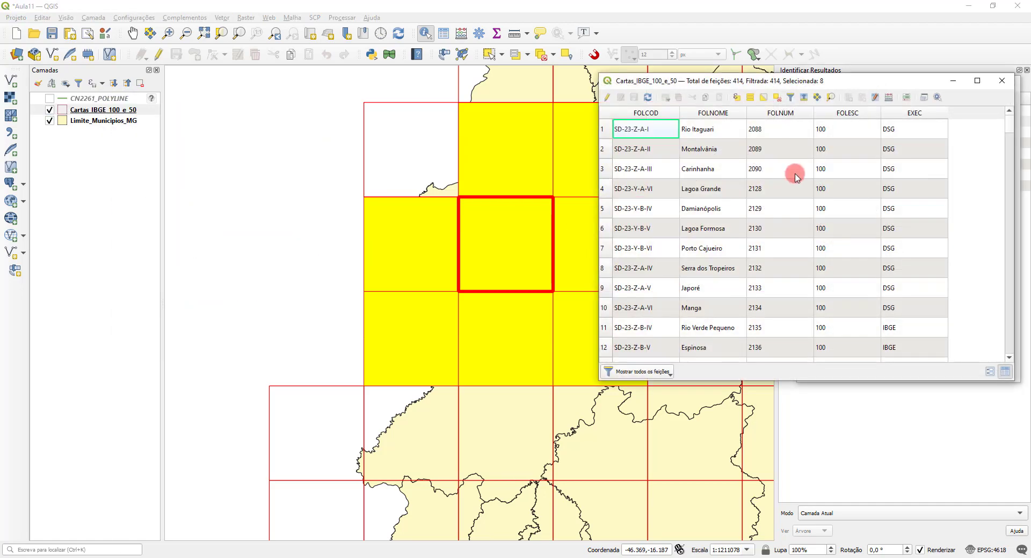
click(655, 371)
click(673, 394)
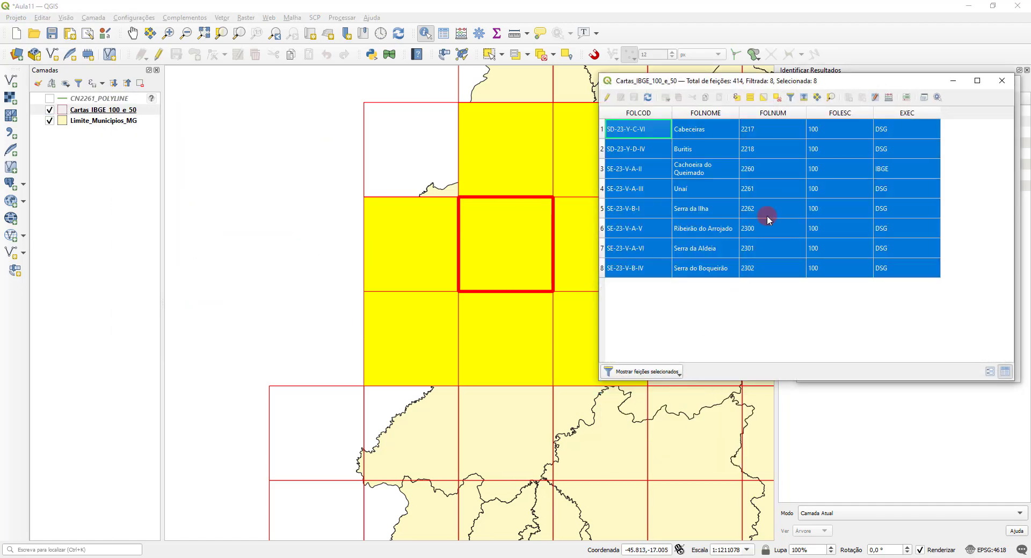
click(778, 113)
click(779, 114)
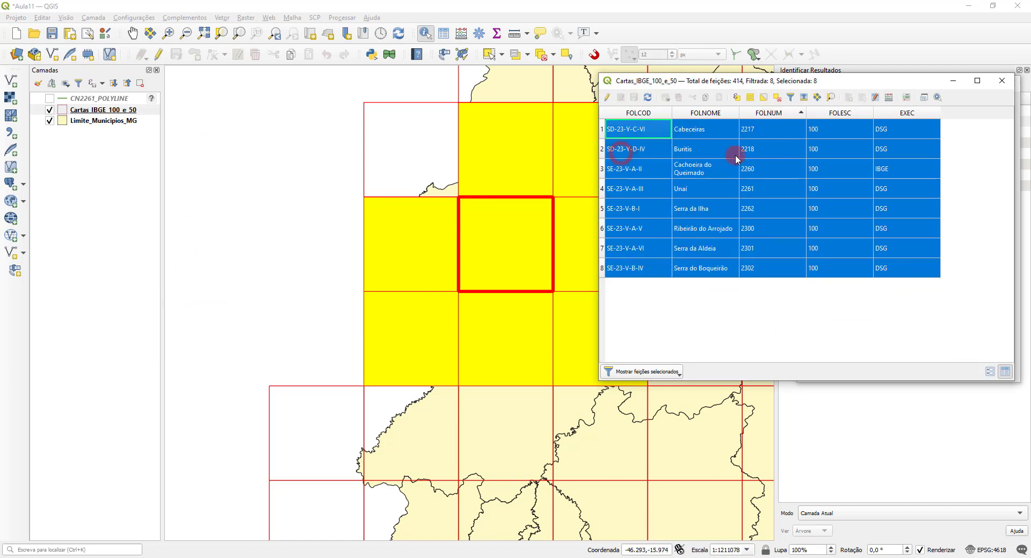
click(622, 150)
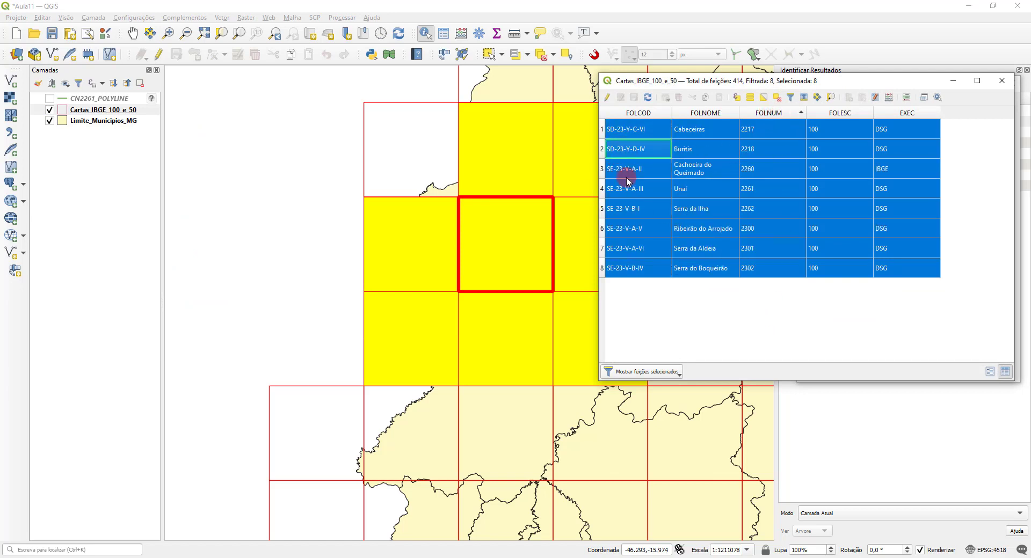
Step: Shrink the main window and place it beside the sheet attribute table, minimizing the presentation and moving the location dialog off the table
click(12, 80)
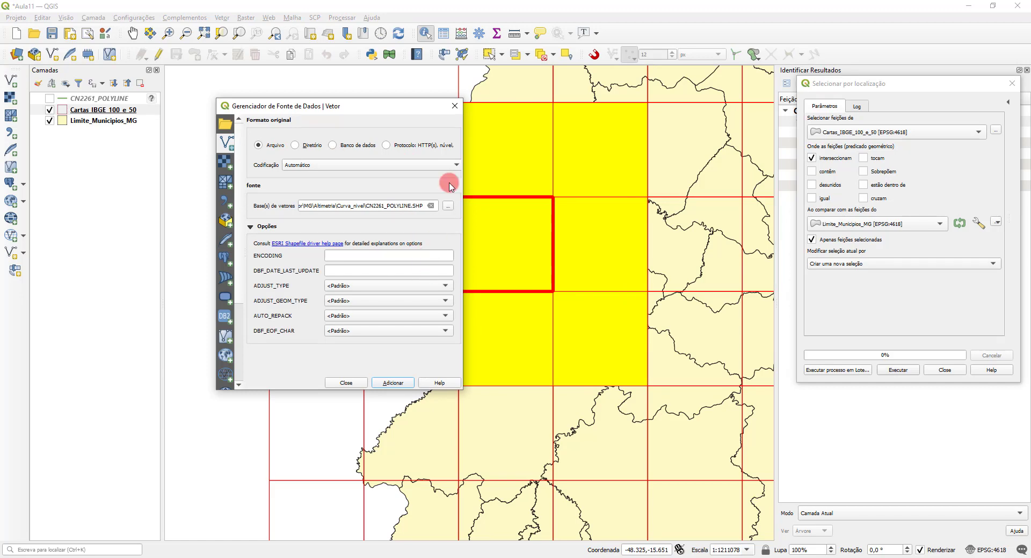
click(455, 106)
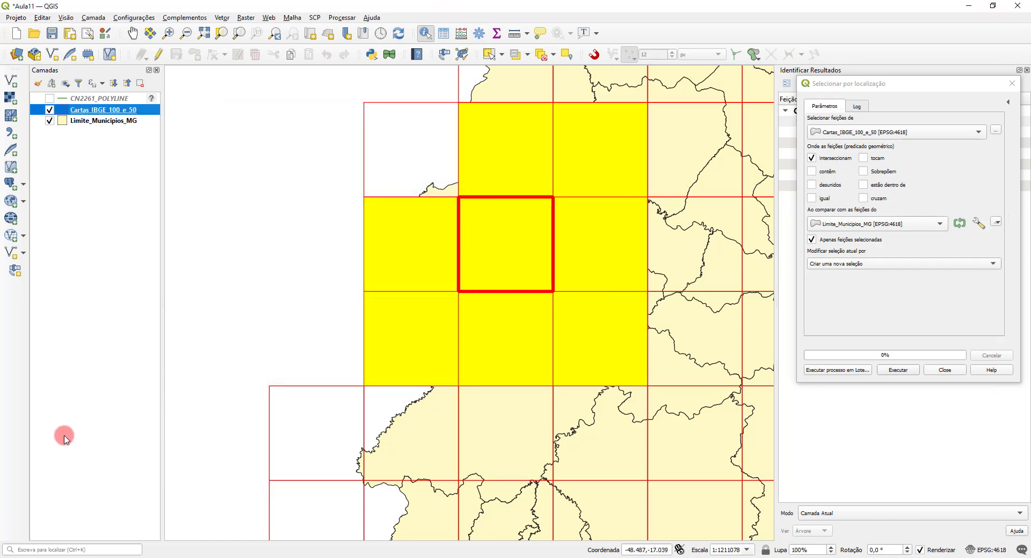
click(993, 6)
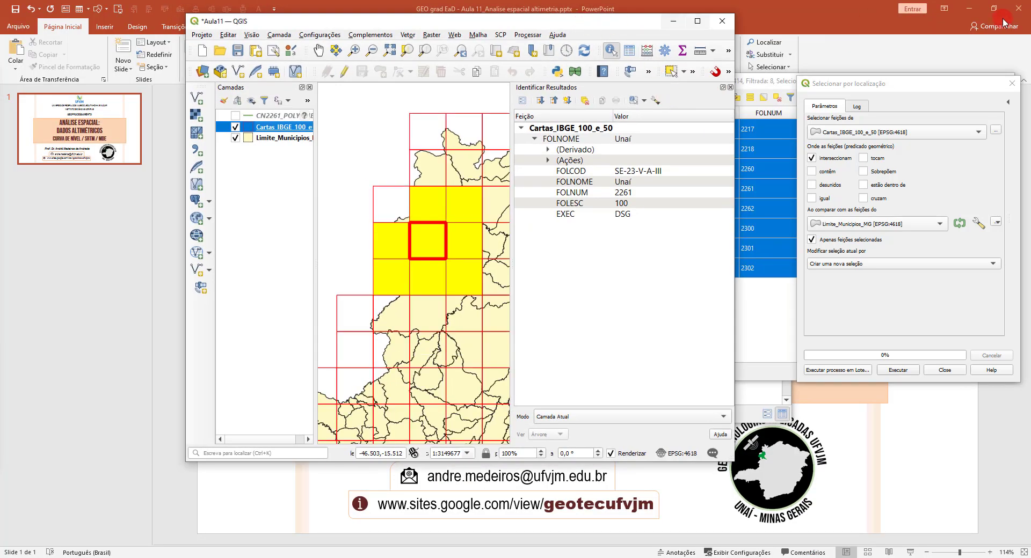
click(969, 8)
drag(533, 27, 348, 14)
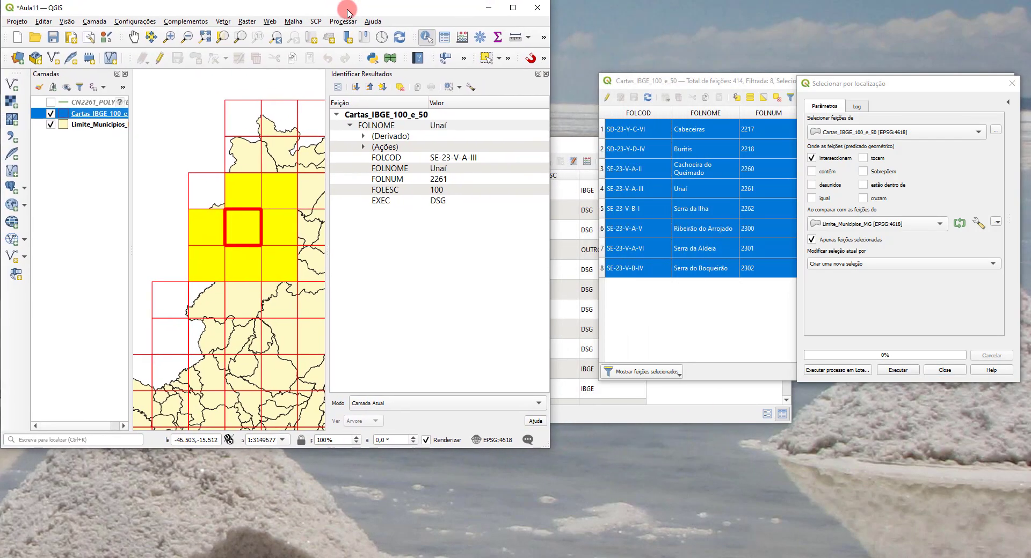
drag(548, 446, 590, 556)
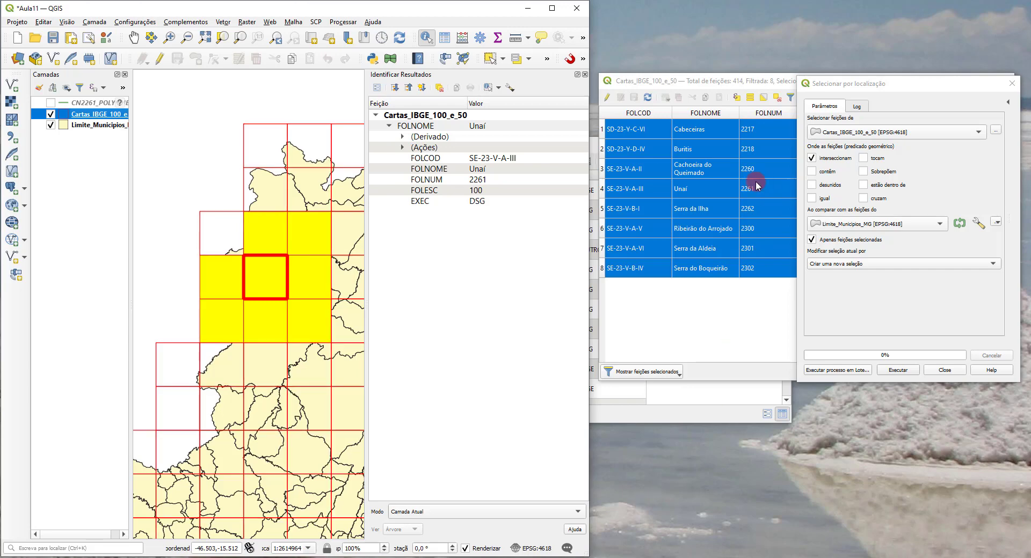
drag(986, 85, 955, 307)
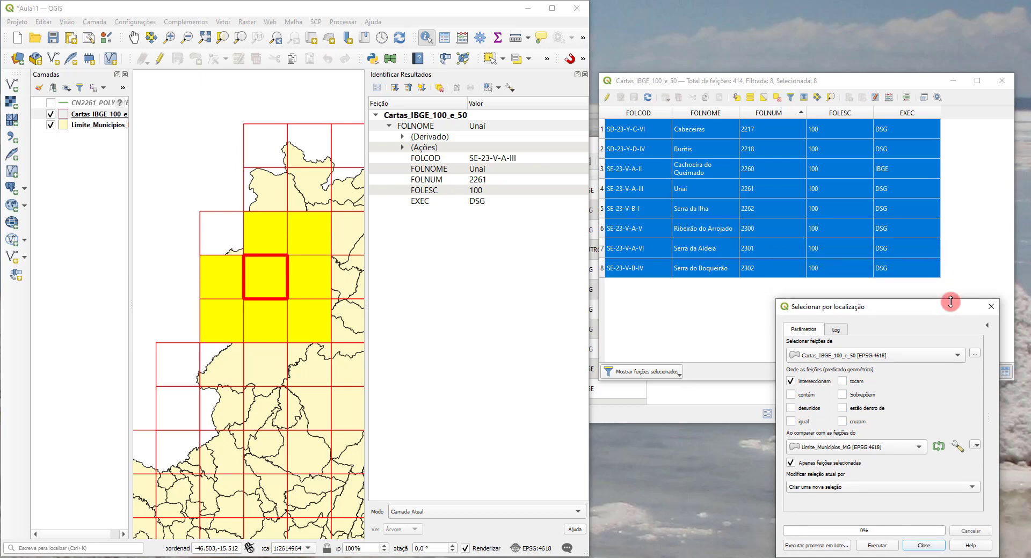
Step: Browse for vector files in the Curva_nivel folder, keeping the file dialog clear of the sheet numbers in the attribute table
click(10, 86)
click(451, 202)
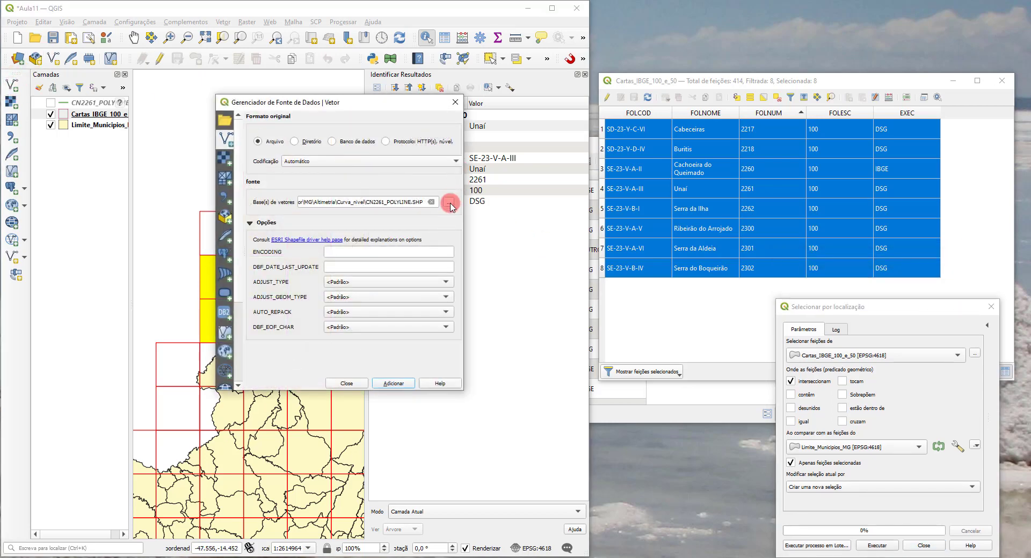
drag(515, 124, 311, 96)
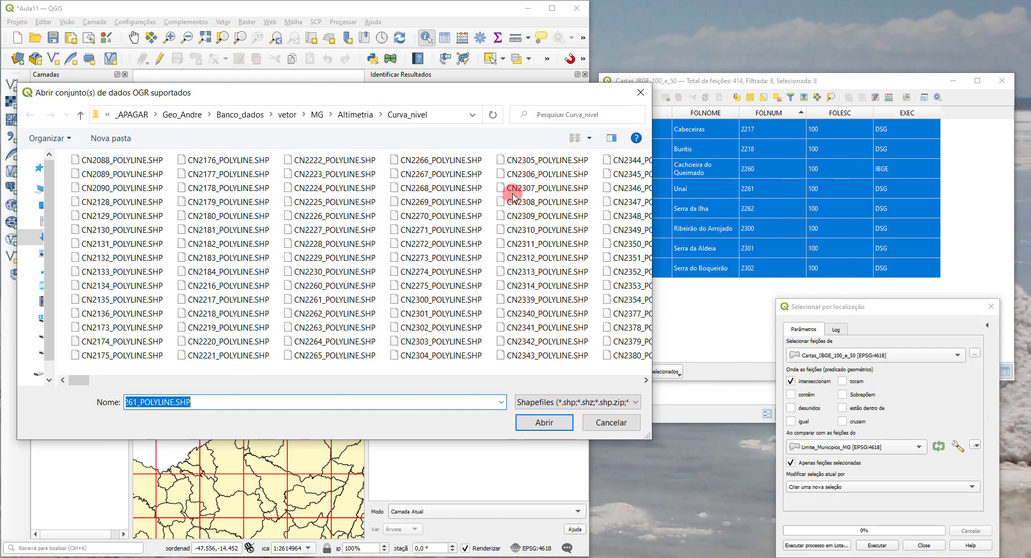
drag(653, 220, 562, 220)
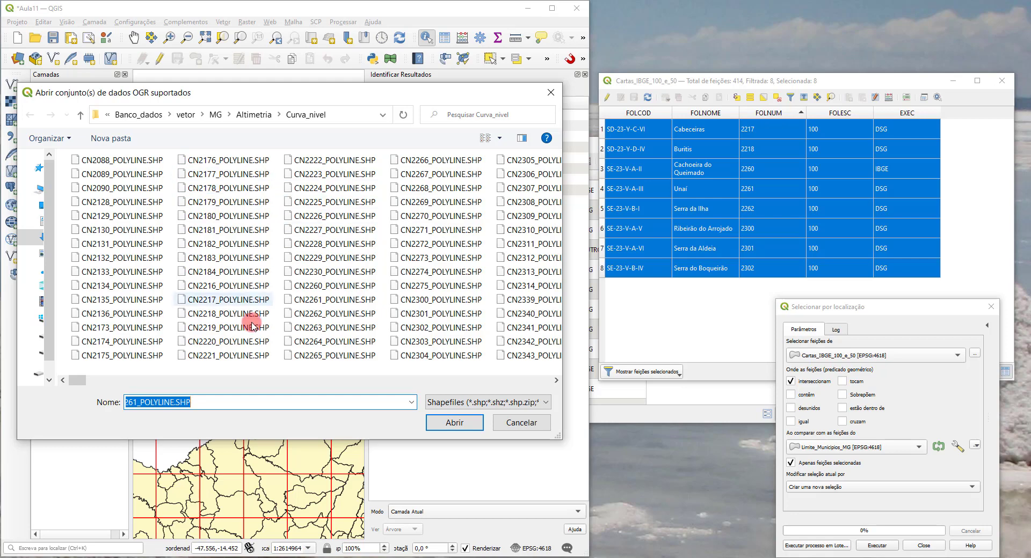
Step: Add the CN…_POLYLINE.SHP contour shapefiles for sheets 2217, 2218, 2260, 2261, 2262, 2300, 2301 and 2302 as vector layers
click(218, 300)
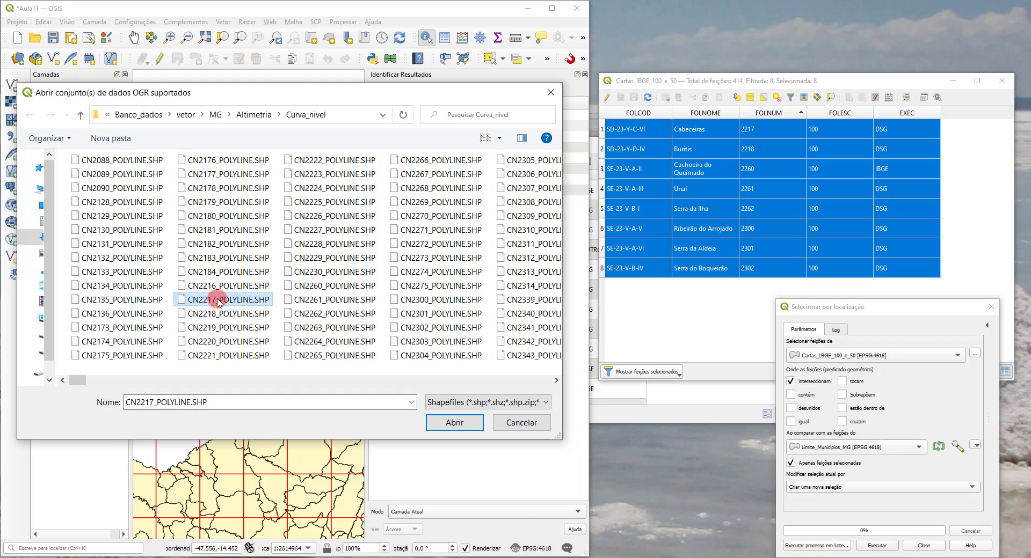
ctrl+click(215, 314)
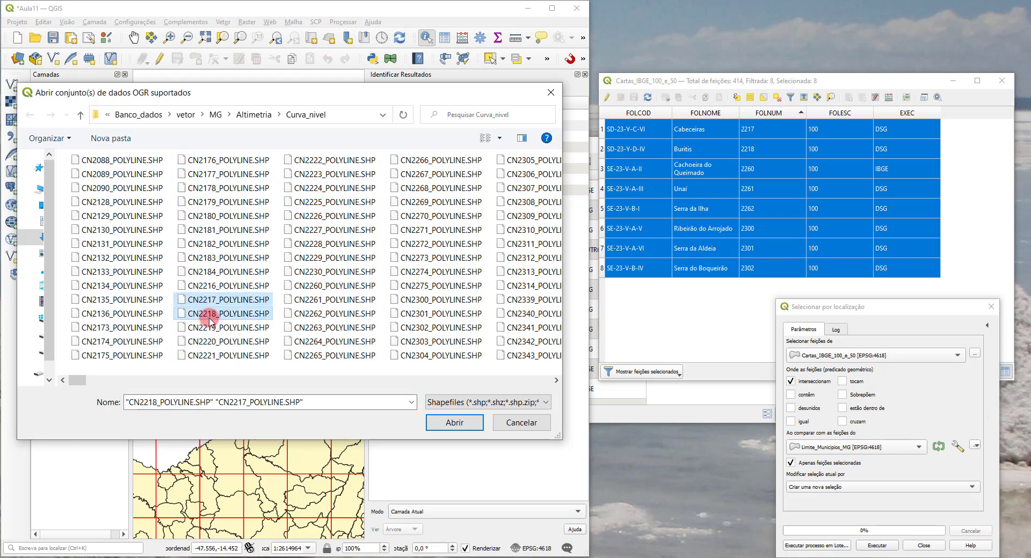
ctrl+click(327, 286)
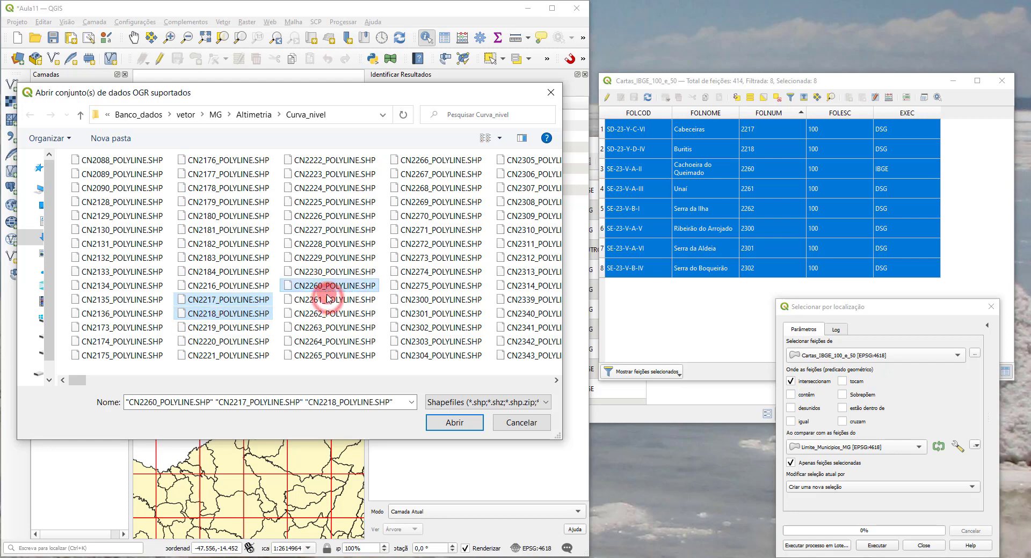
ctrl+click(330, 300)
ctrl+click(325, 315)
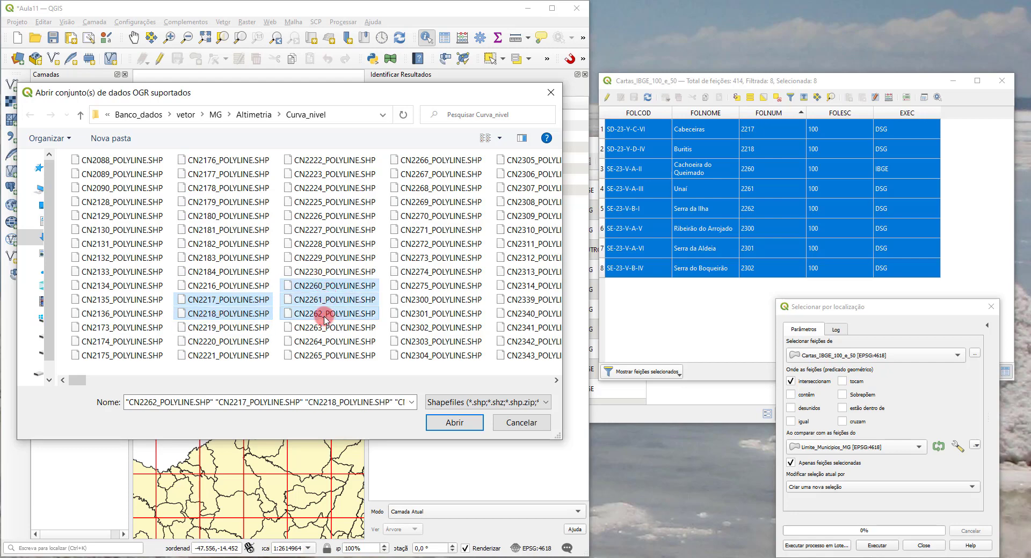
ctrl+click(429, 301)
ctrl+click(433, 315)
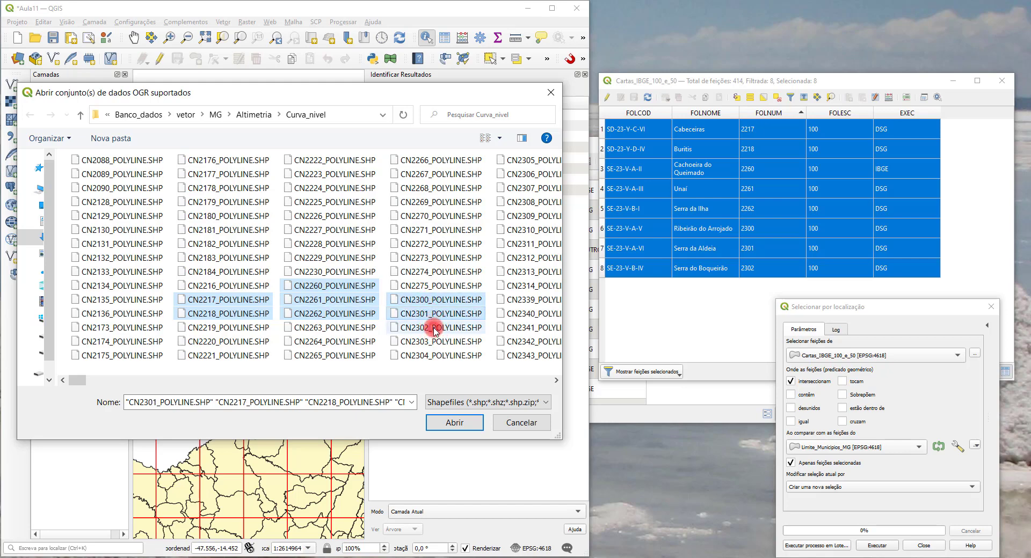
ctrl+click(431, 327)
click(454, 425)
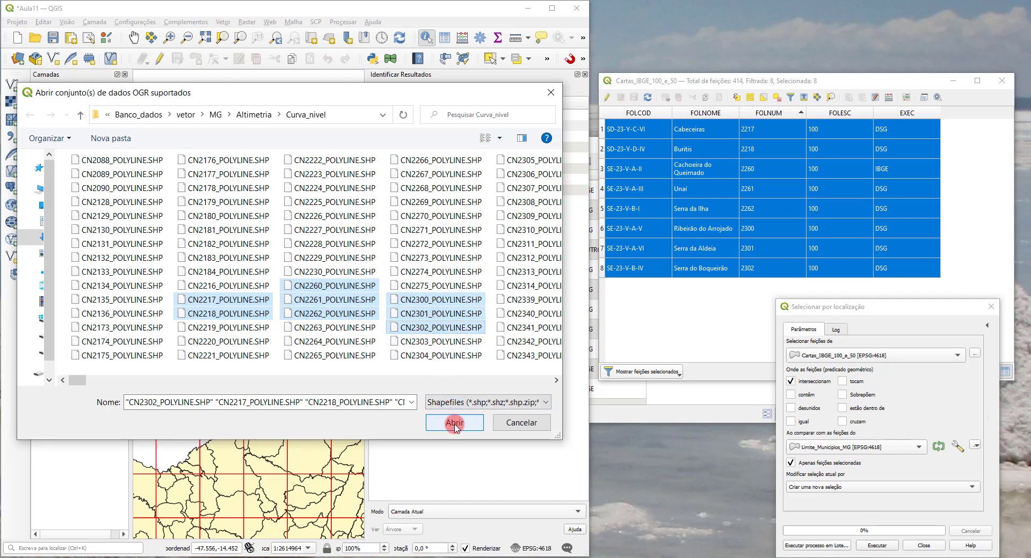
click(399, 384)
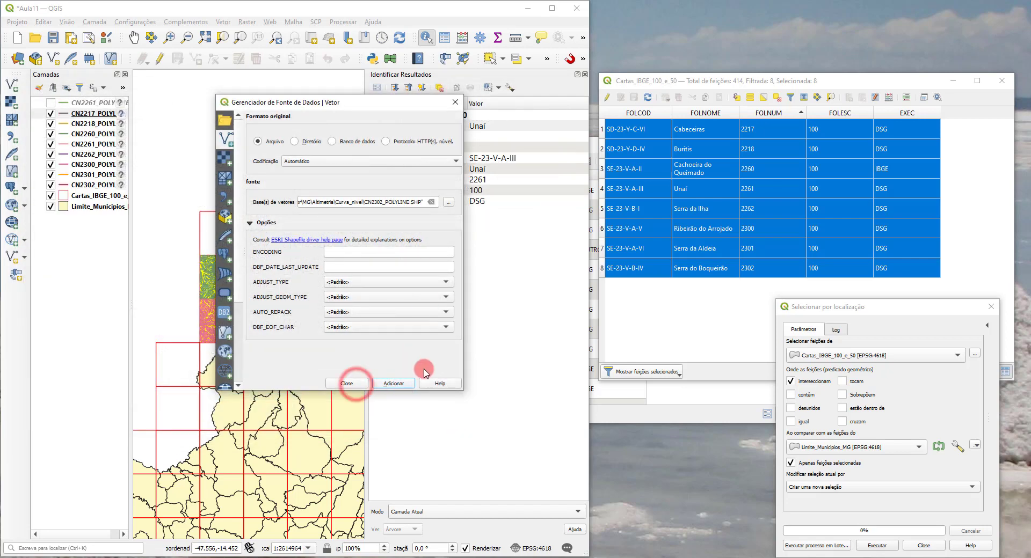
click(356, 385)
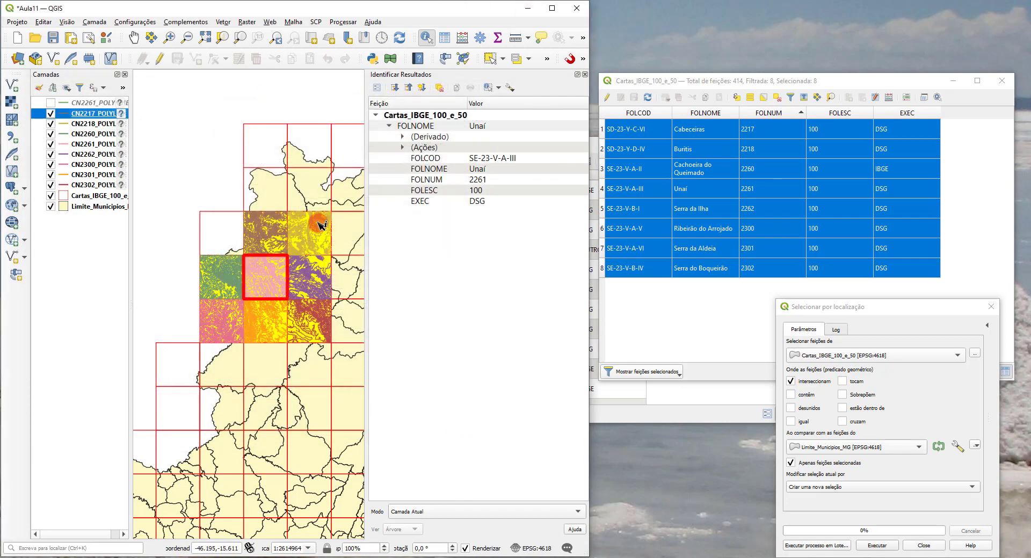
Step: Maximize the main window with a layer list wide enough for full names, and hide the Cartas_IBGE_100_e_50 layer
click(552, 8)
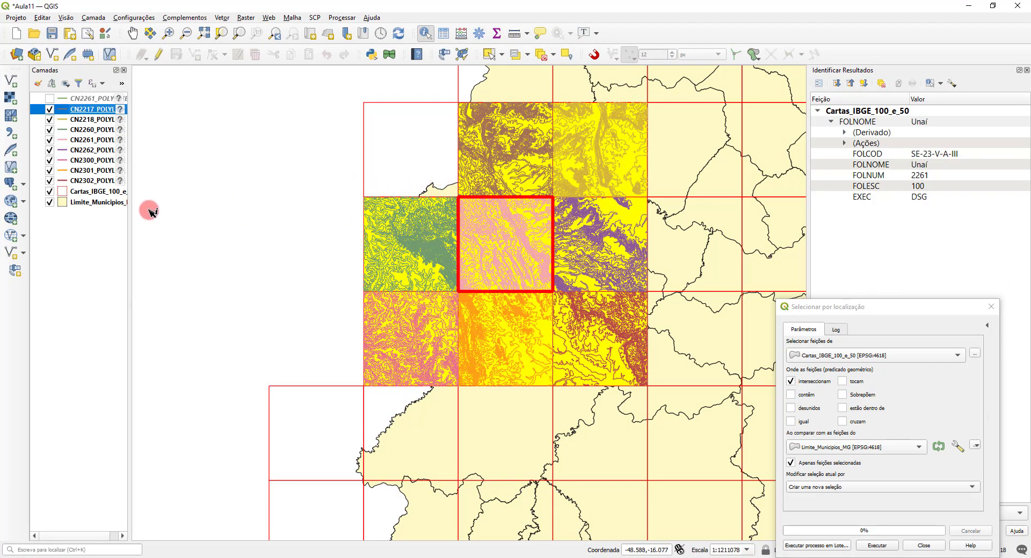
drag(130, 195, 170, 194)
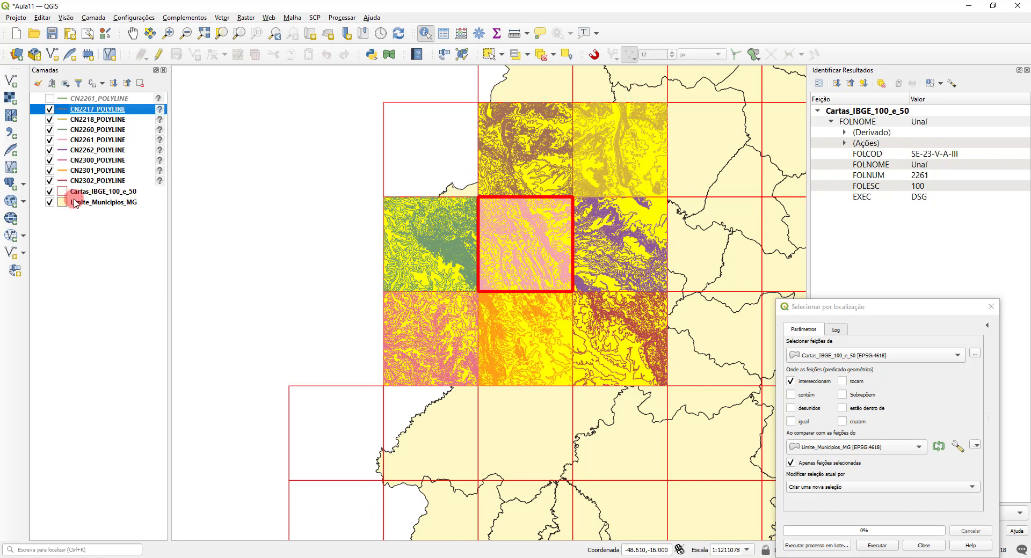
click(50, 193)
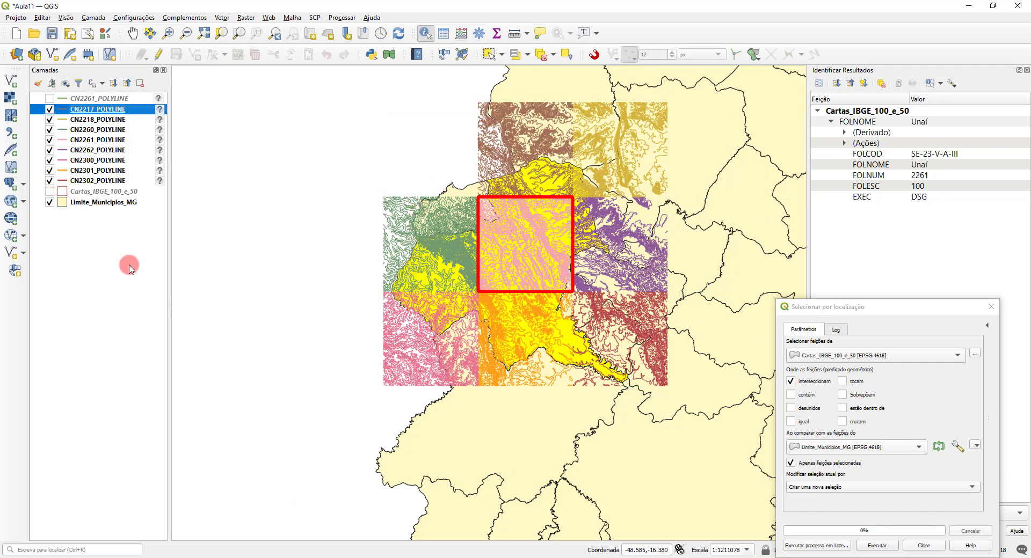
Step: Remove the hidden duplicate CN2261_POLYLINE layer from the project and save the project
right_click(97, 99)
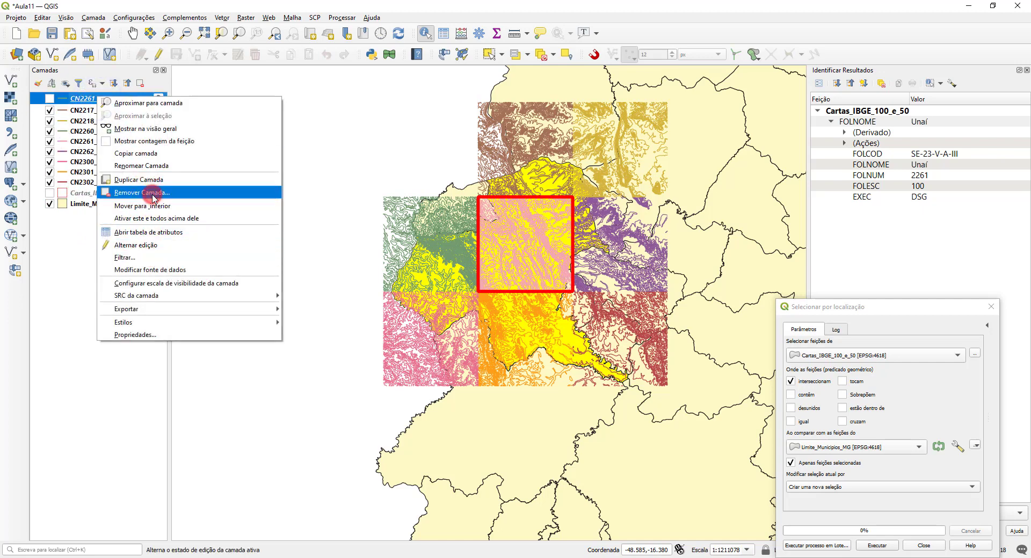
click(142, 192)
click(508, 292)
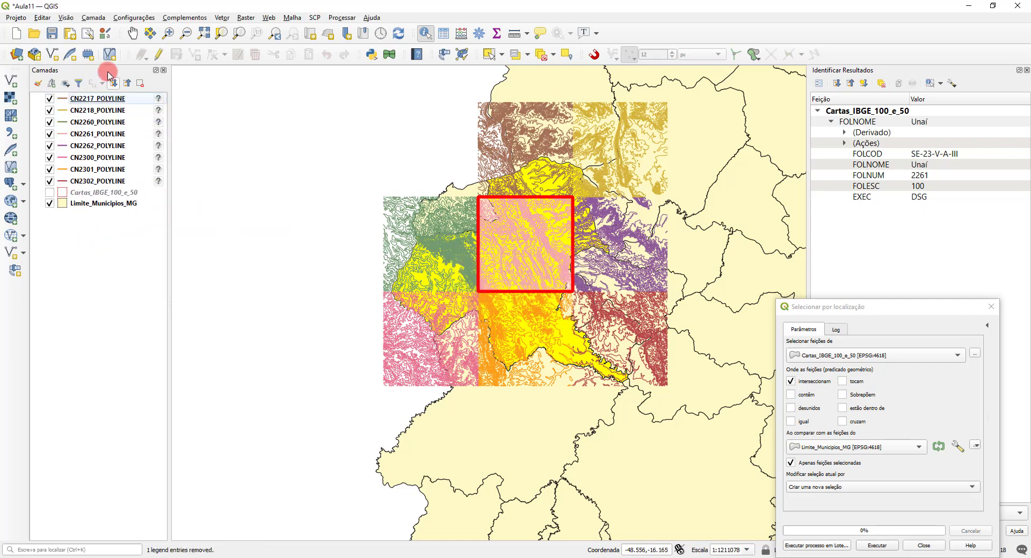
click(52, 34)
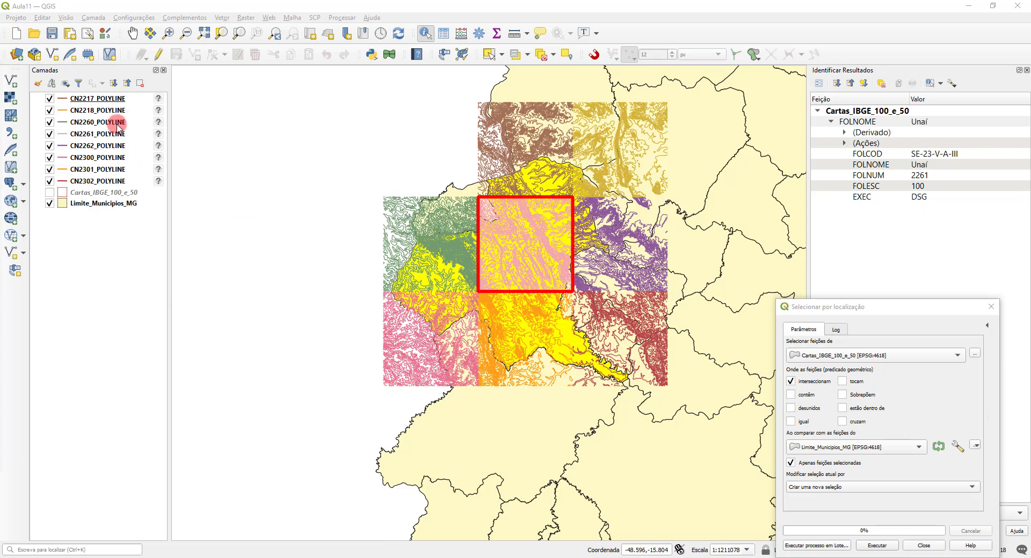
Step: Open the attribute table of the CN2217_POLYLINE contour layer
right_click(106, 102)
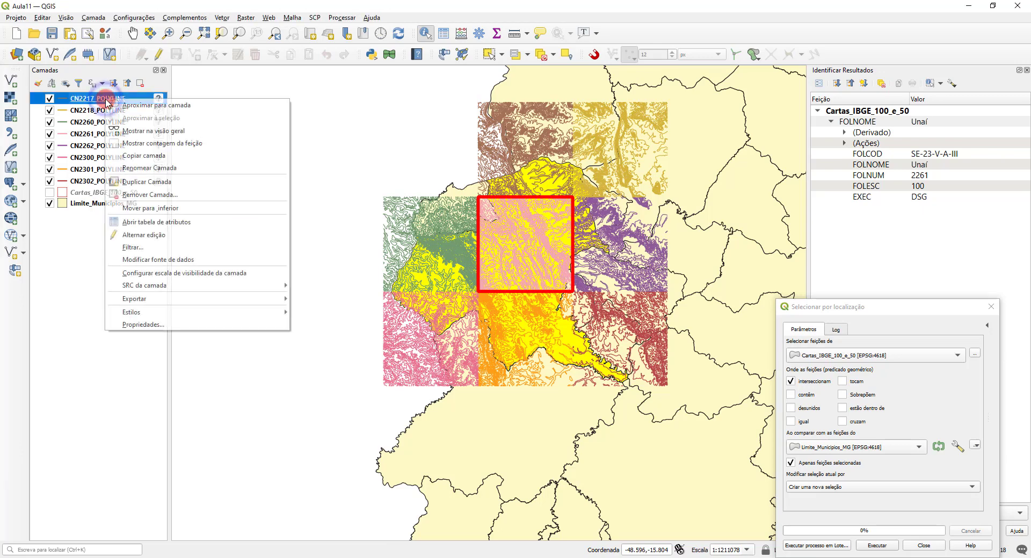
click(164, 224)
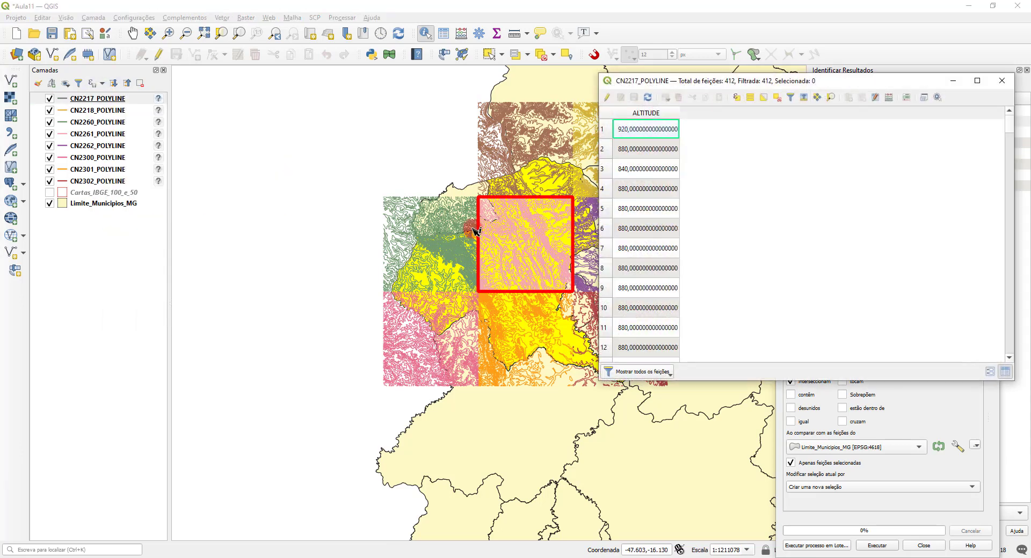
Step: Close the Selecionar por localização dialog and the Cartas_IBGE_100_e_50 attribute table, and clear the feature selection in all layers
click(938, 428)
click(995, 309)
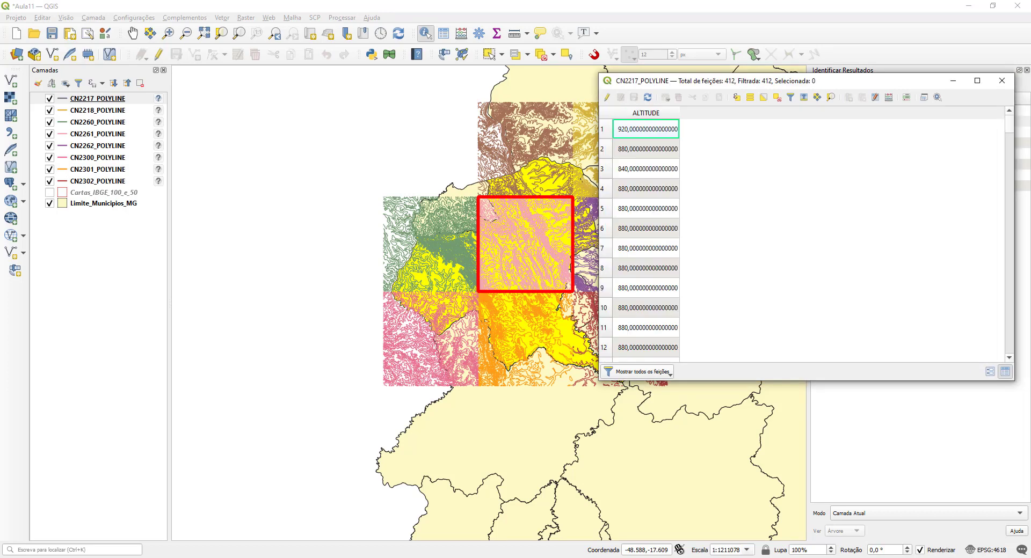
drag(840, 85, 701, 141)
click(1002, 80)
click(542, 53)
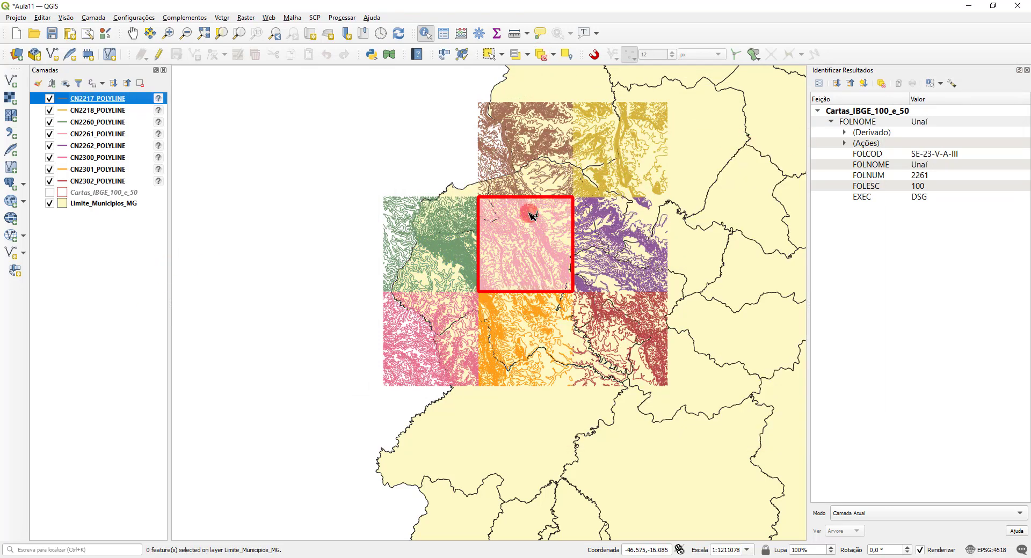
Step: Sort the CN2217_POLYLINE attribute table by ALTITUDE in ascending order, keeping its window clear of the contours on the map
click(102, 557)
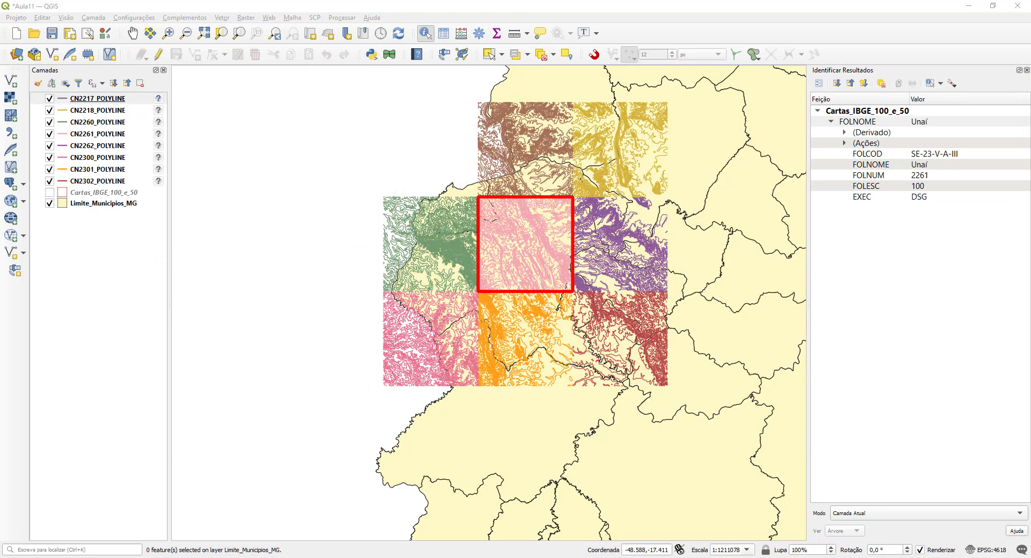
key(alt+Tab)
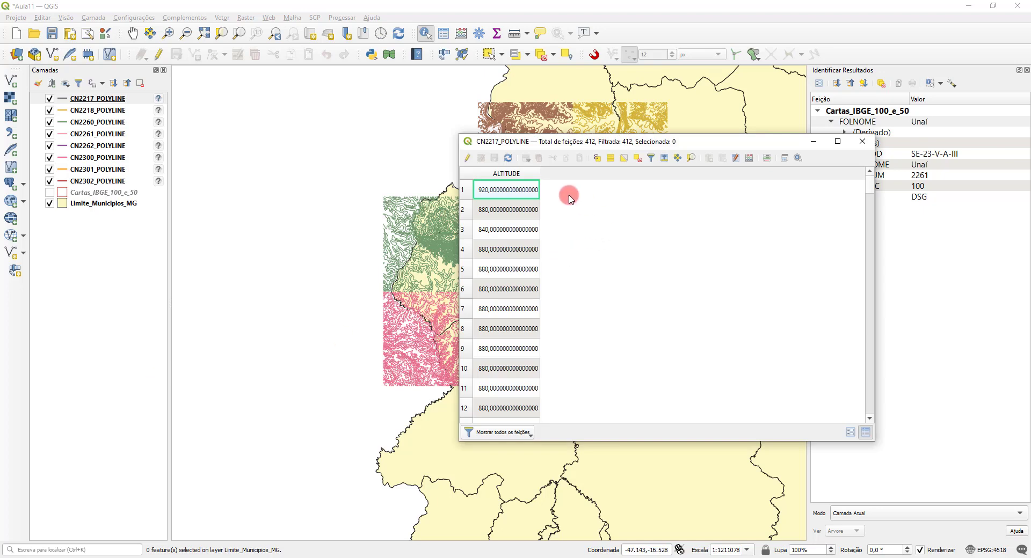
click(519, 175)
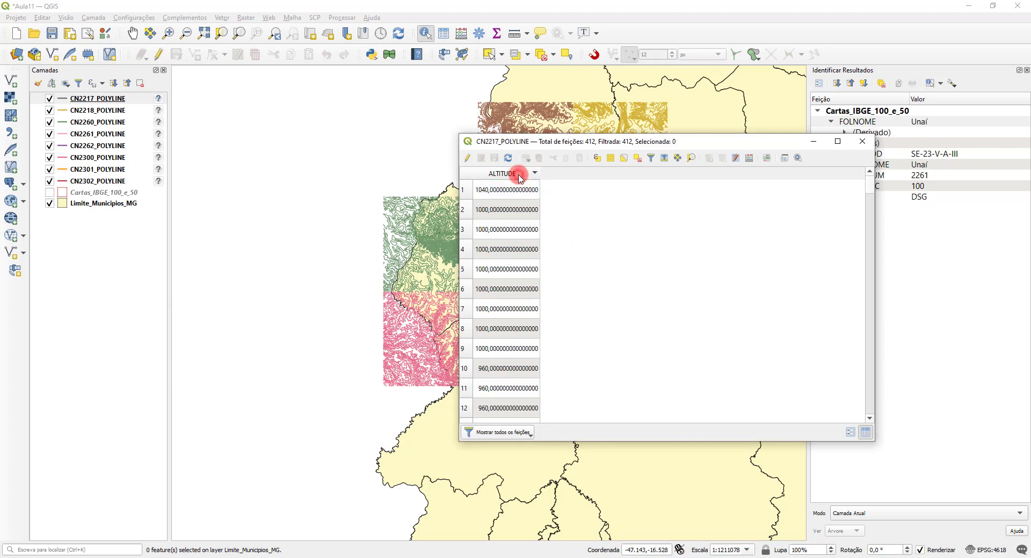
drag(553, 143, 699, 104)
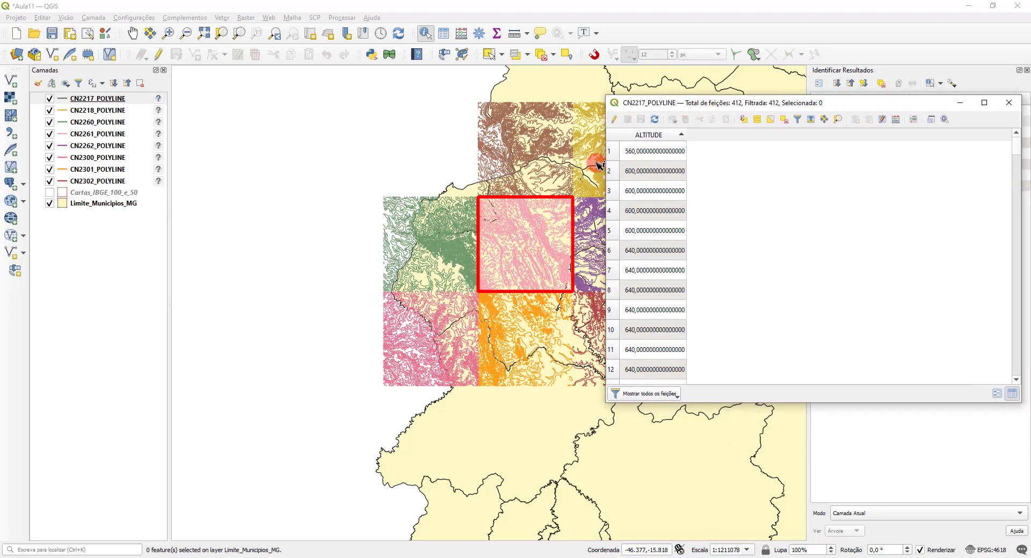
drag(604, 161, 682, 157)
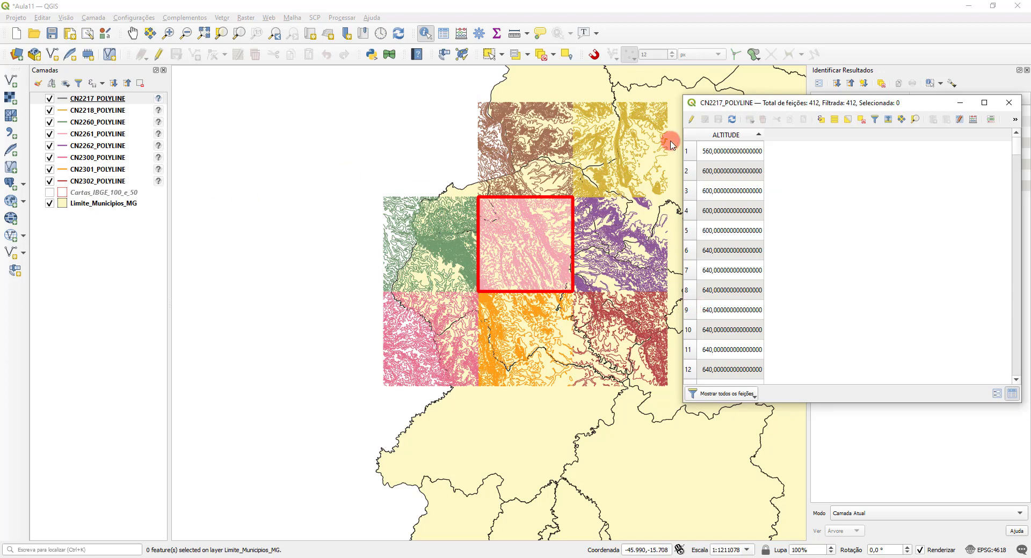
Step: Review the ALTITUDE values in the CN2300_POLYLINE attribute table and close the table
right_click(104, 156)
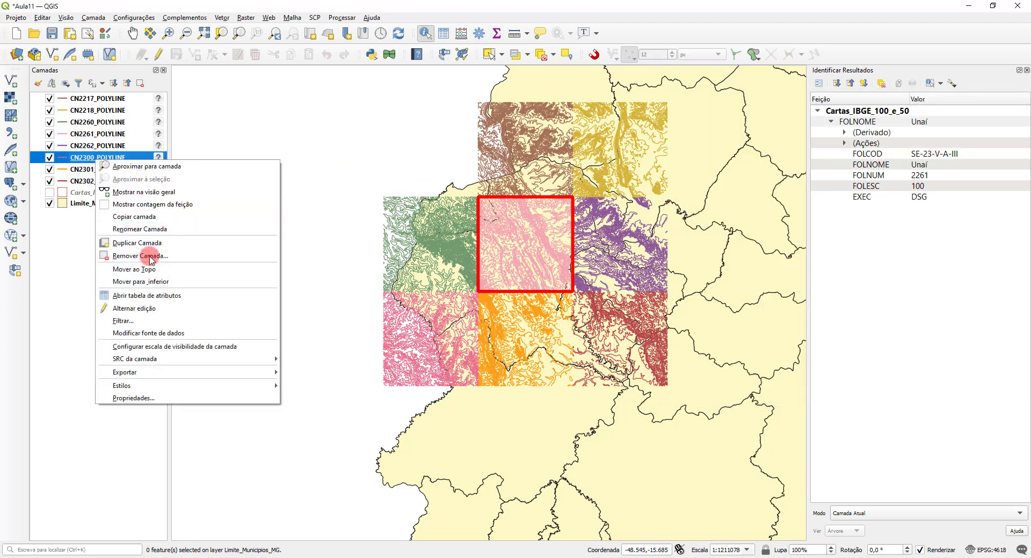
click(153, 300)
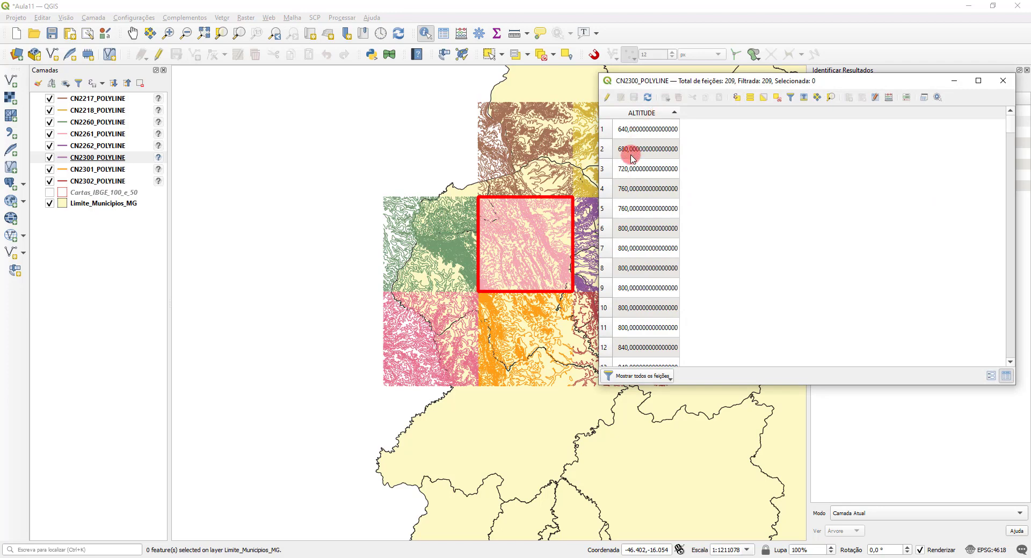
click(1003, 86)
Step: Label the CN2300_POLYLINE contours with individual labels (Rótulos individuais) taken from the ALTITUDE field
scroll(478, 273, up, 5)
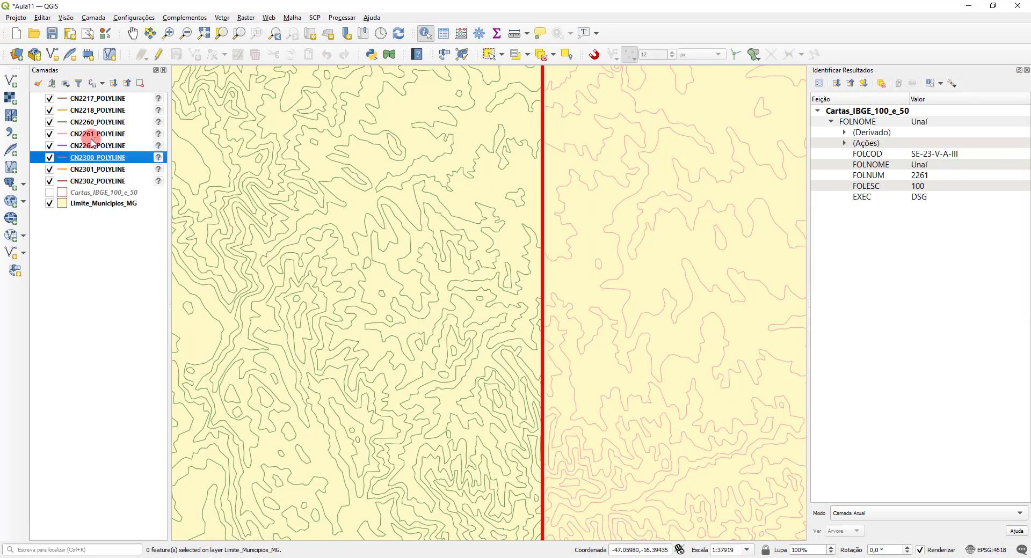
right_click(86, 160)
click(105, 163)
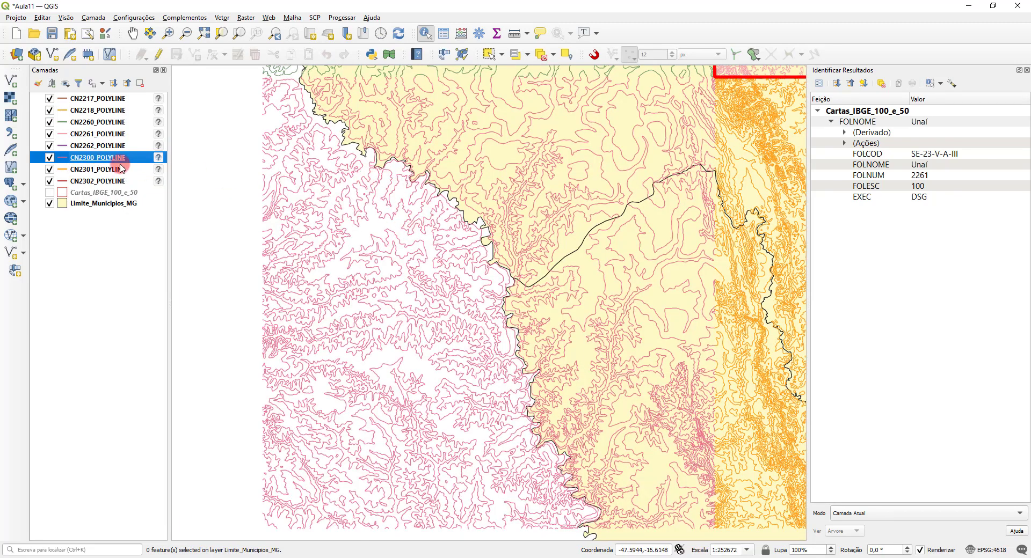
right_click(105, 160)
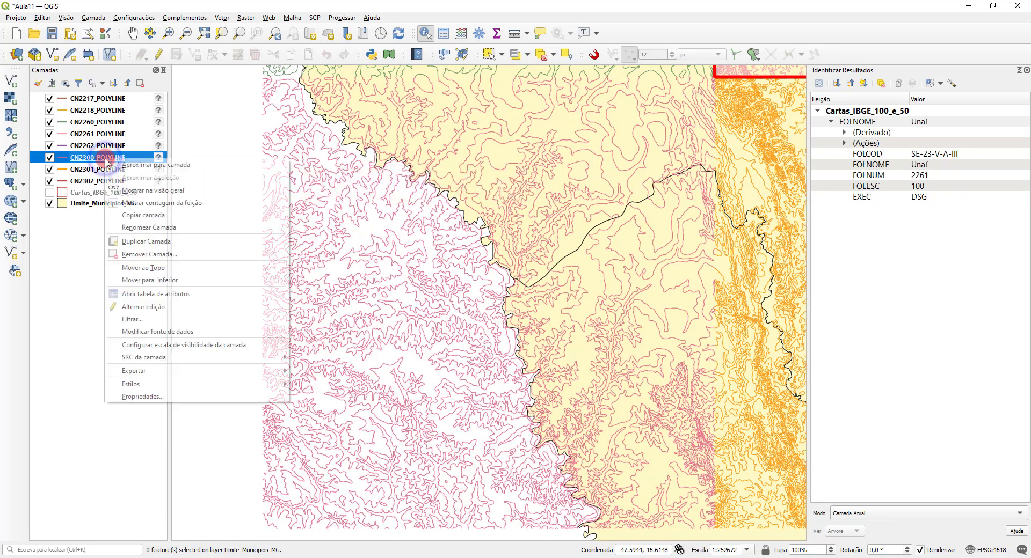
click(185, 396)
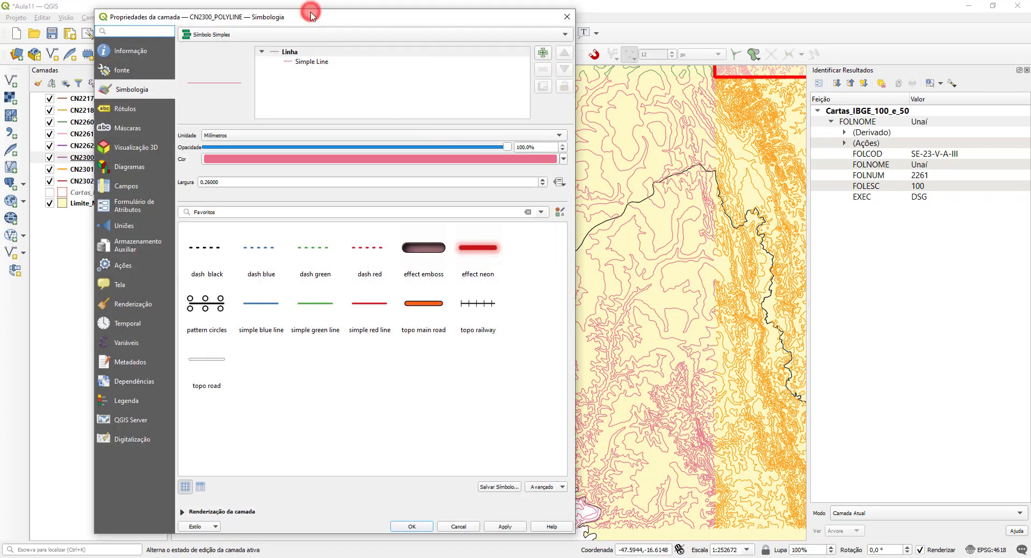
drag(317, 9, 741, 46)
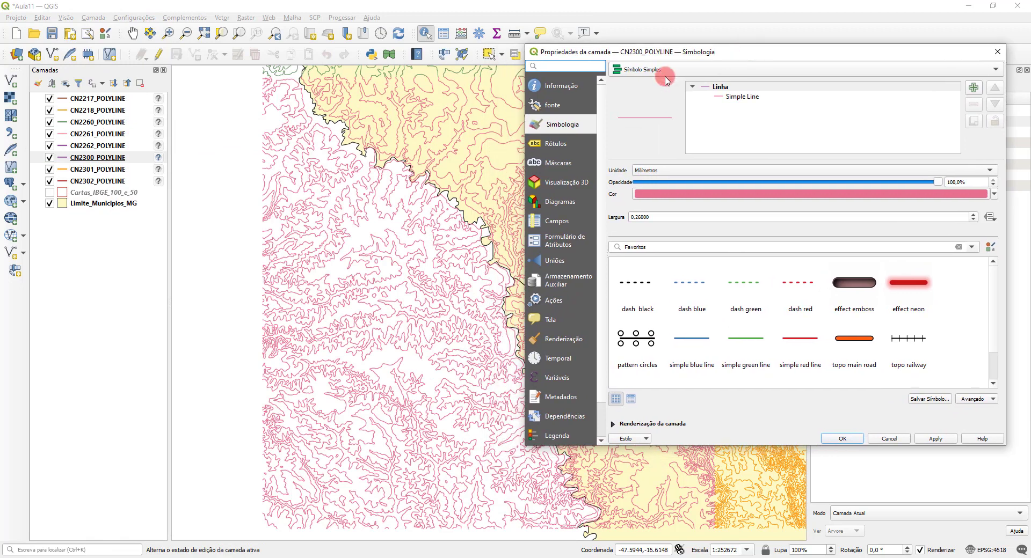
click(564, 142)
click(752, 71)
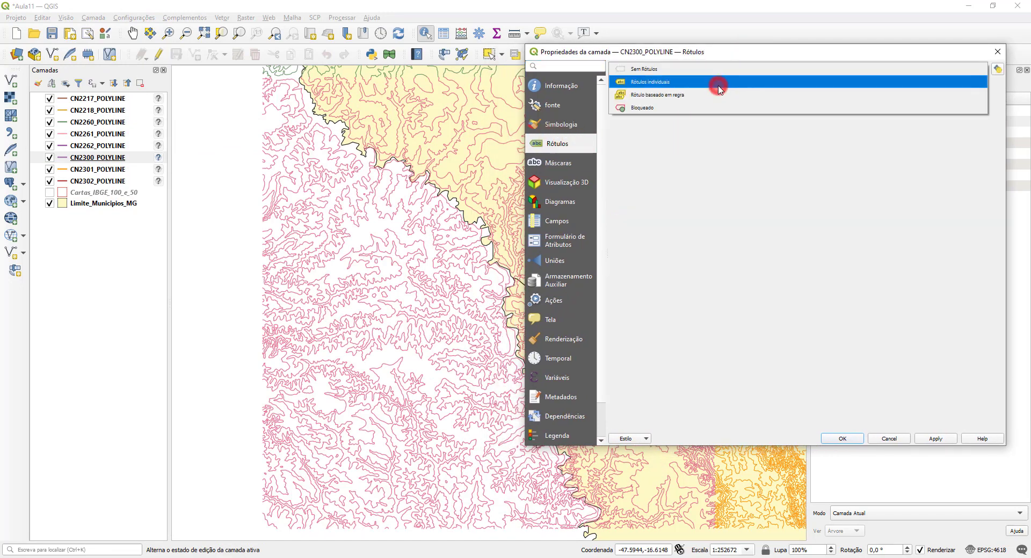
click(729, 95)
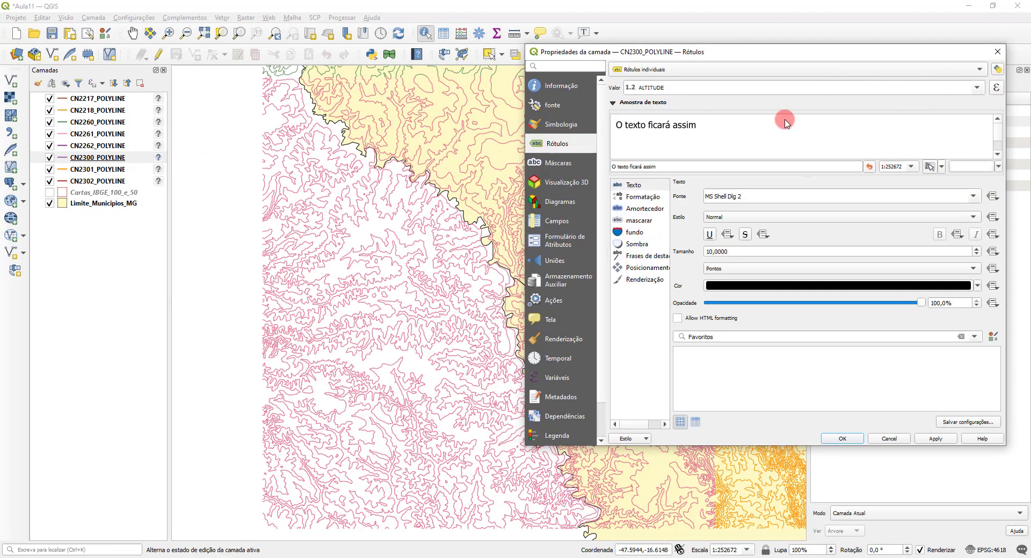
click(858, 439)
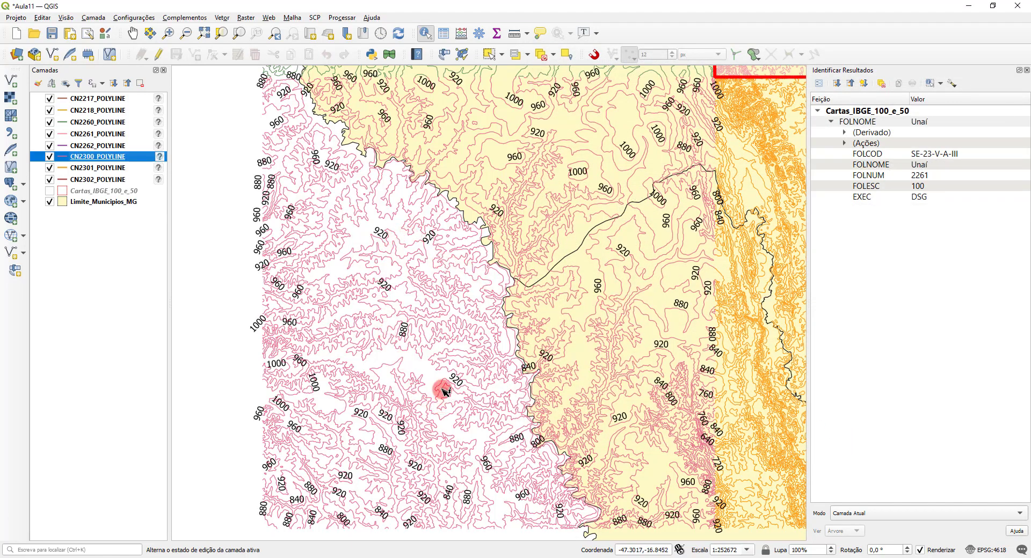
Step: Set the CN2300_POLYLINE layer back to no labels (Sem Rótulos)
right_click(124, 160)
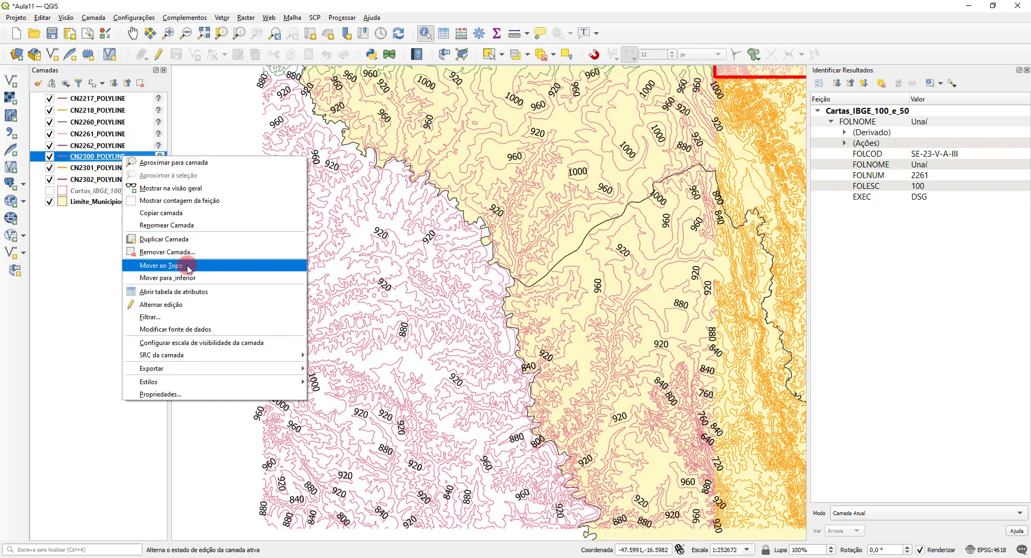
click(194, 394)
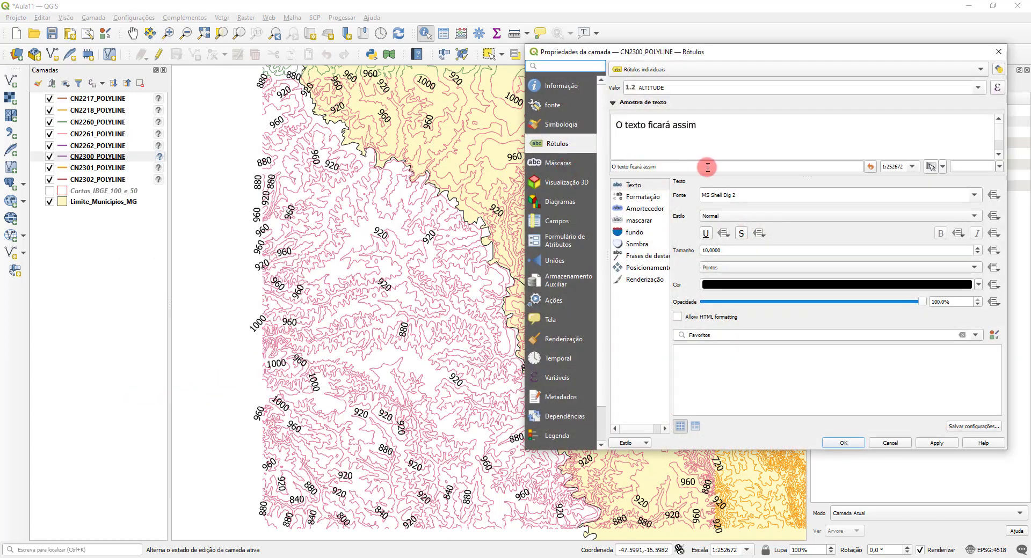
click(644, 71)
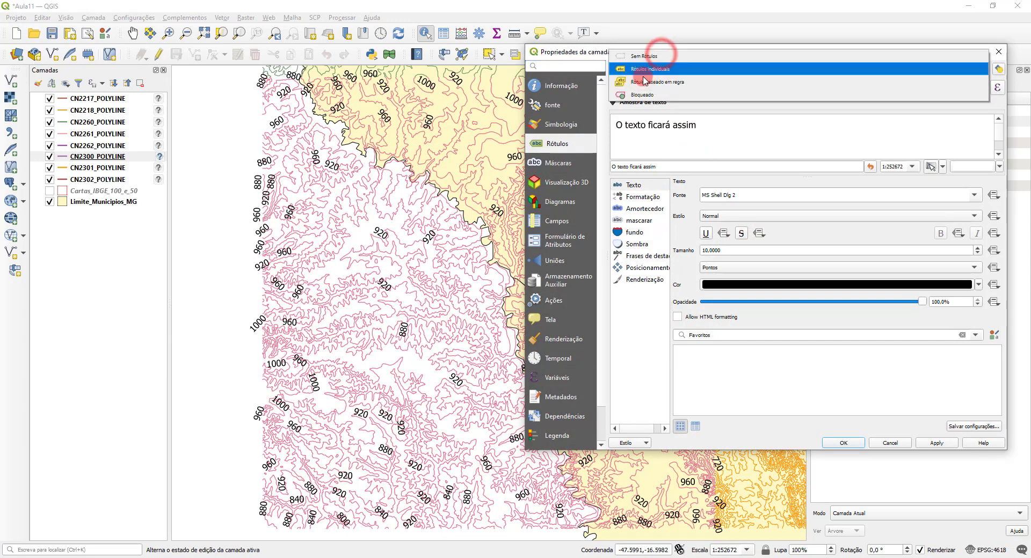
click(661, 58)
click(850, 443)
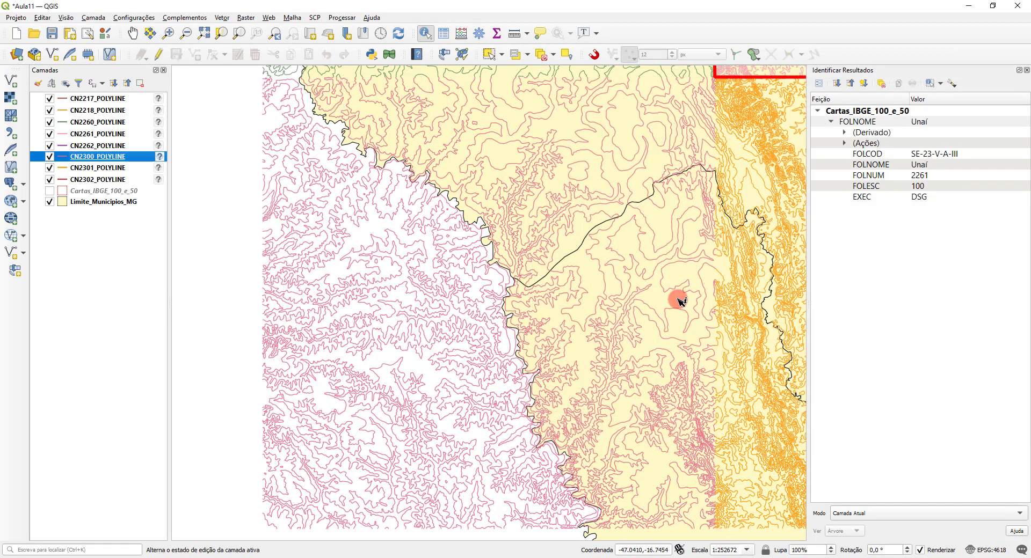
Step: Select all eight contour layers from CN2217_POLYLINE to CN2302_POLYLINE and show their full extent on the map
right_click(90, 203)
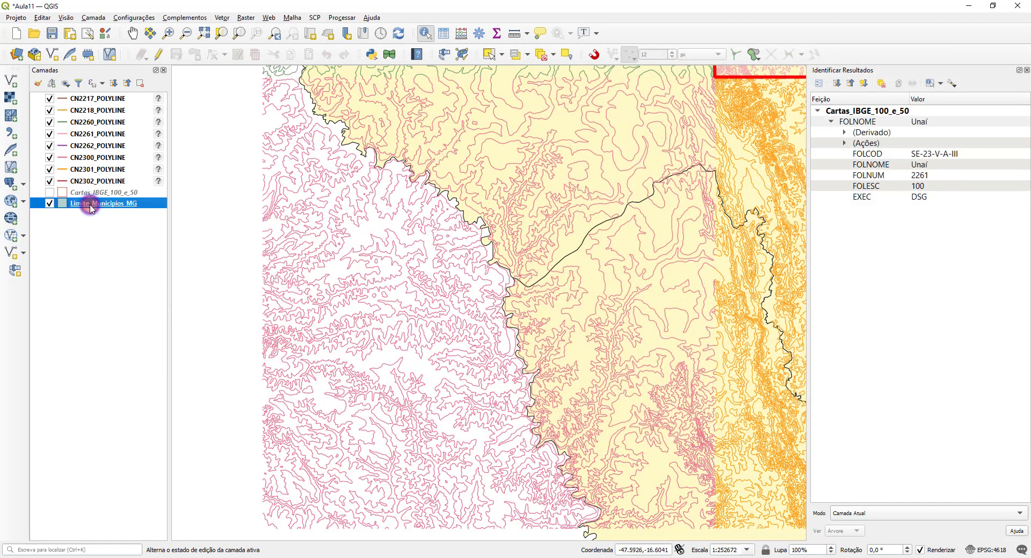
click(85, 181)
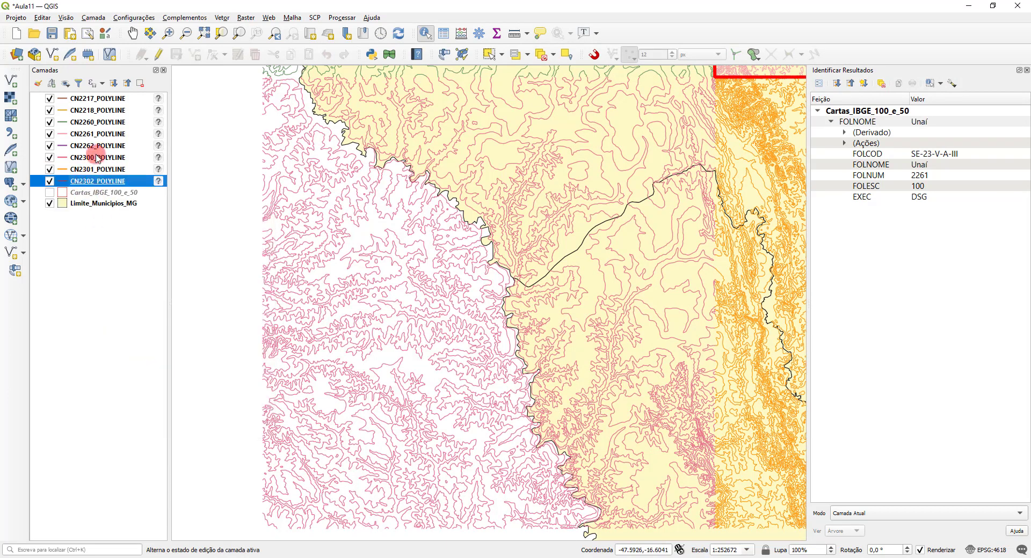
shift+click(94, 99)
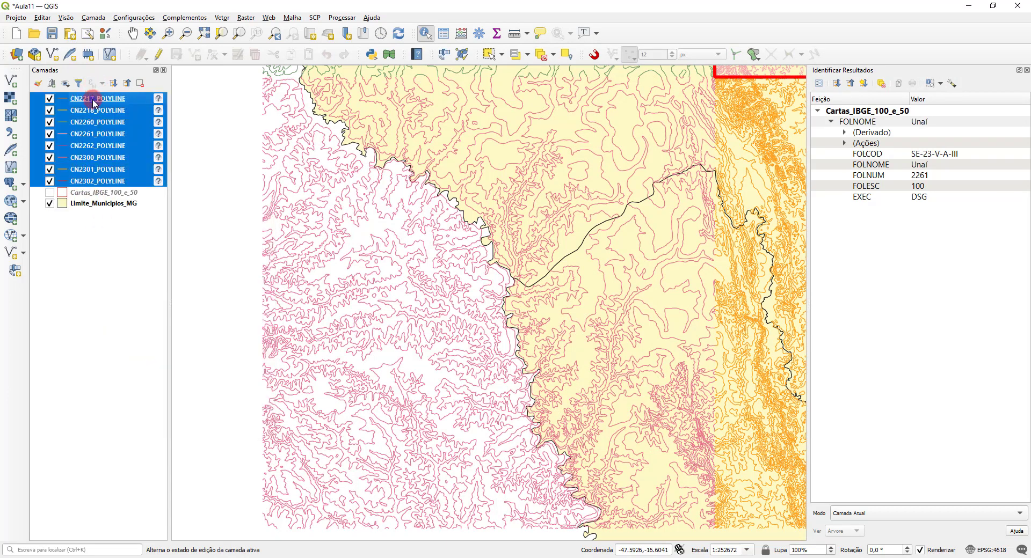
right_click(94, 102)
click(146, 107)
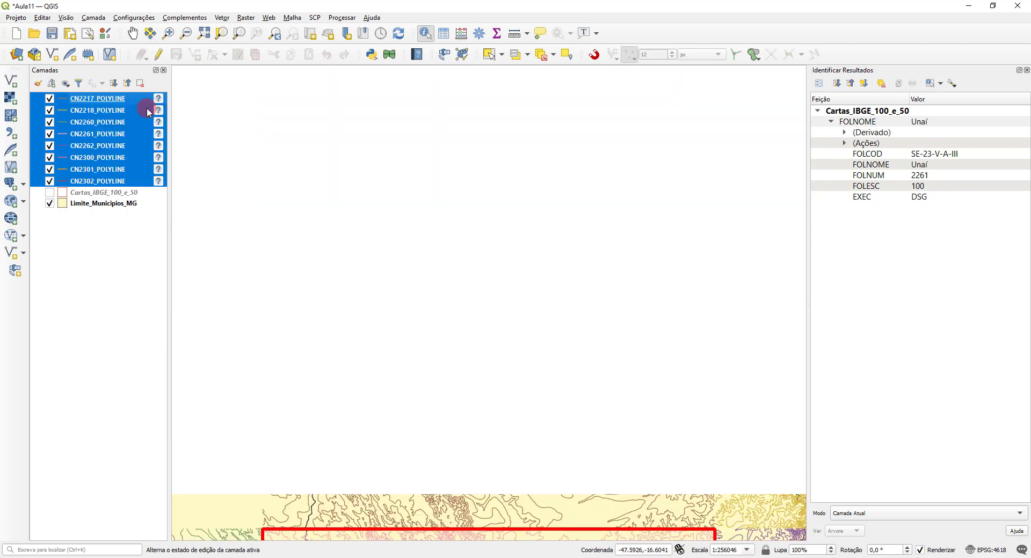
right_click(92, 144)
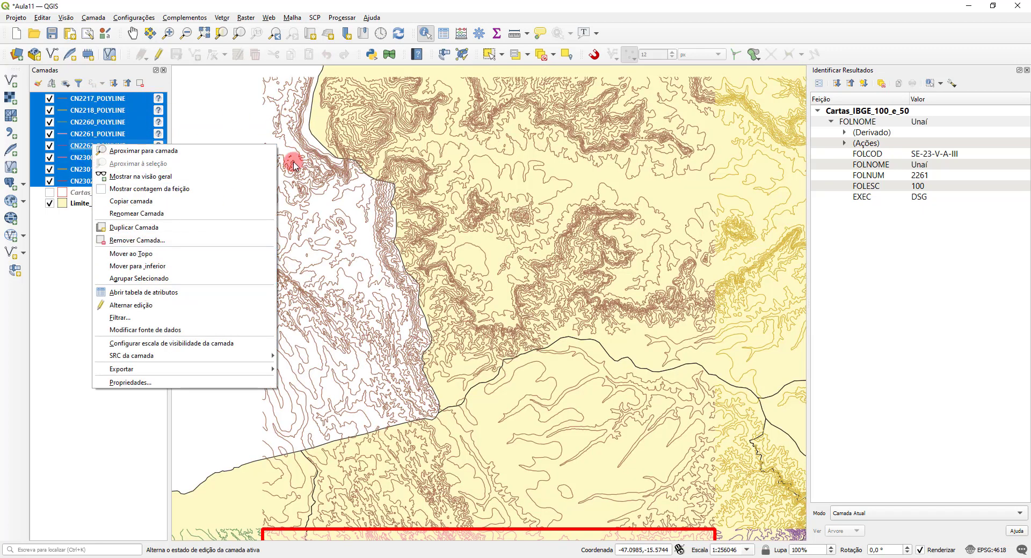
click(446, 3)
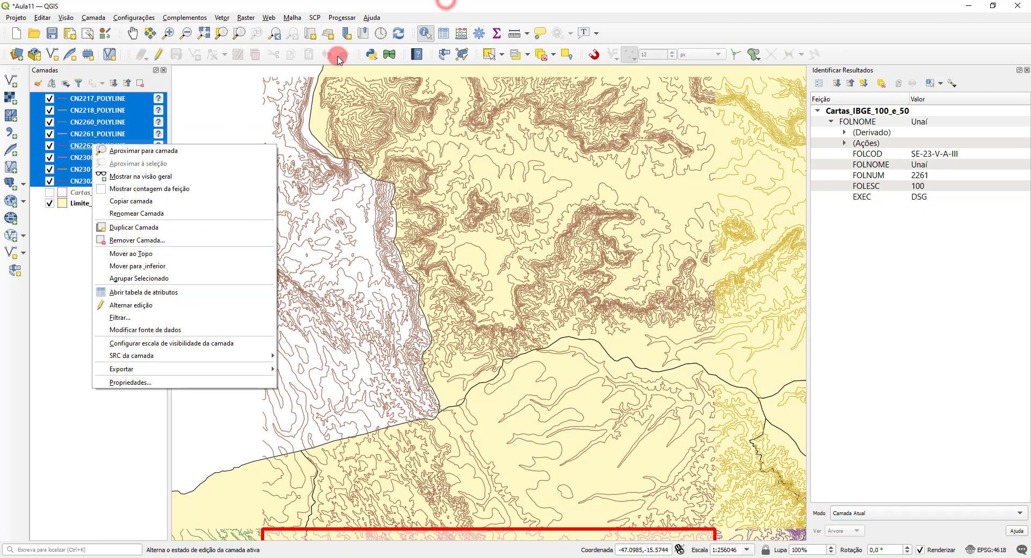
right_click(102, 122)
click(128, 128)
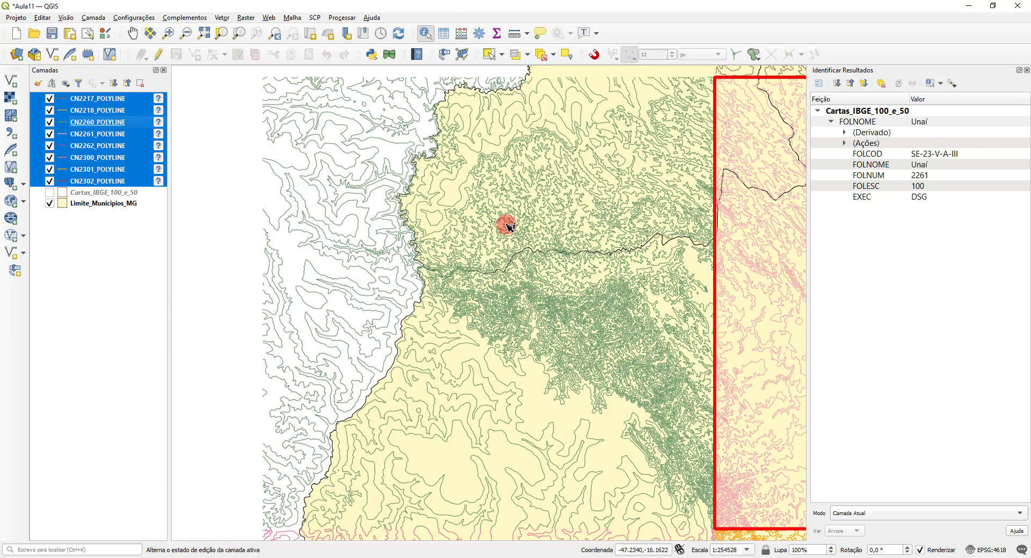
scroll(507, 225, down, 3)
scroll(558, 215, up, 1)
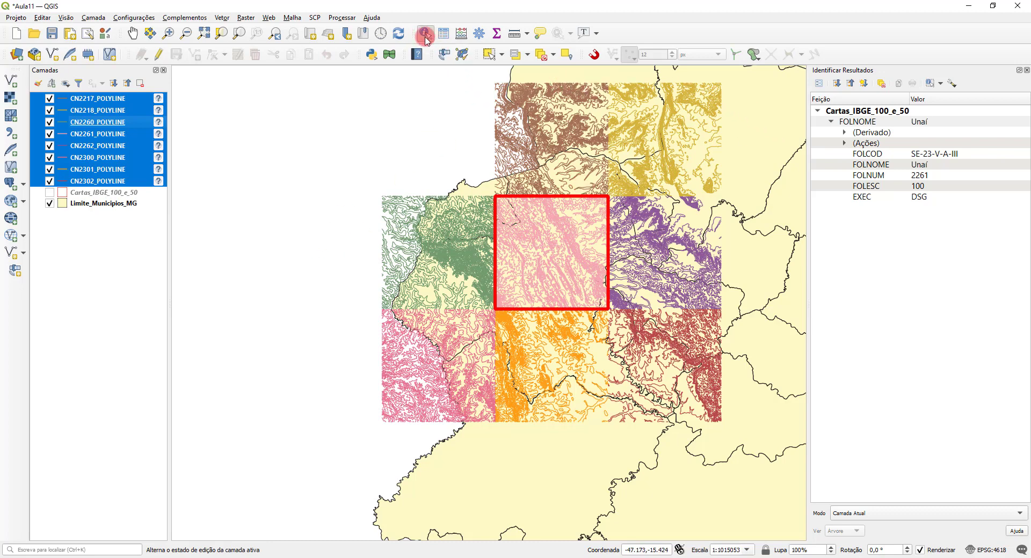
Step: Switch to the Pan tool to clear the identify highlight, save the project and open the Processing Toolbox
click(132, 33)
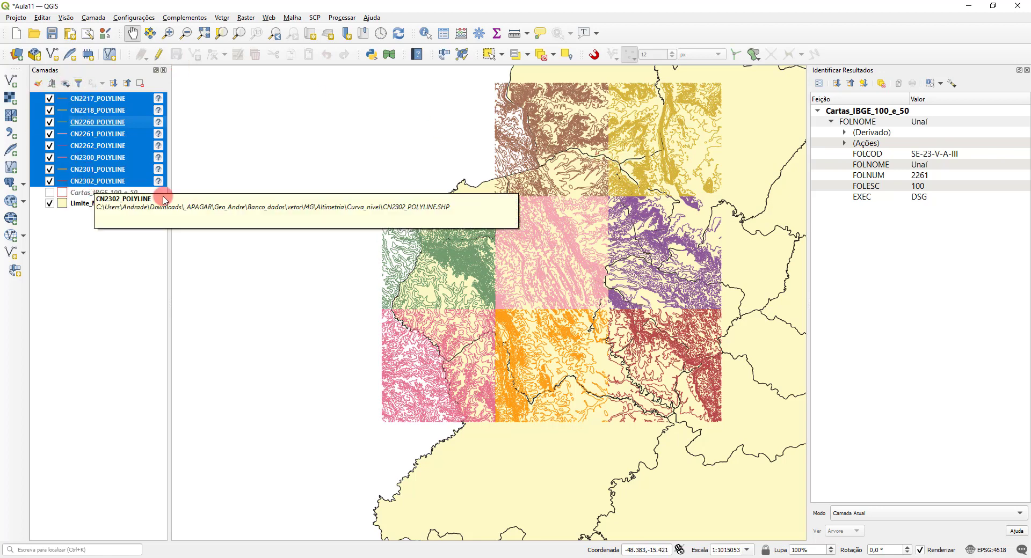
click(52, 34)
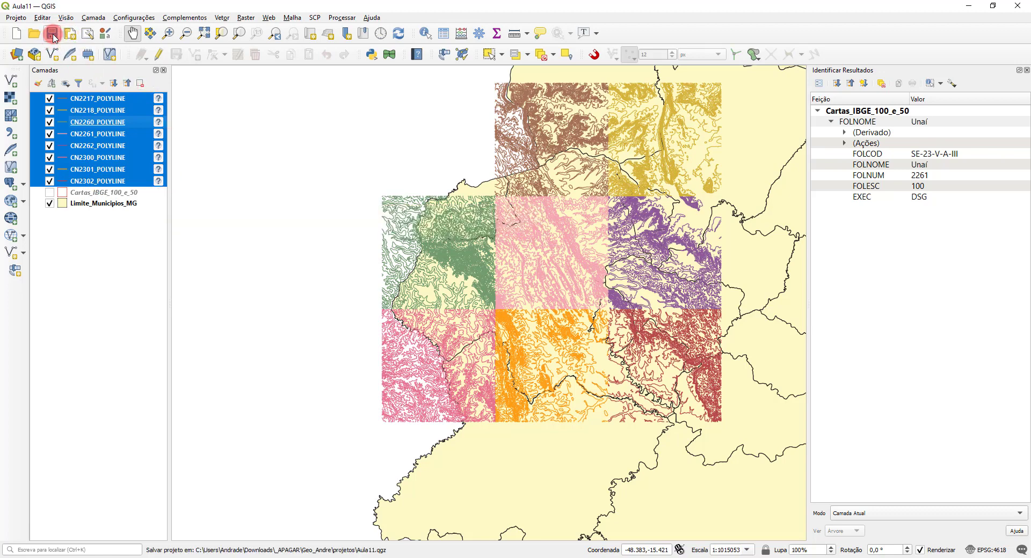
click(149, 30)
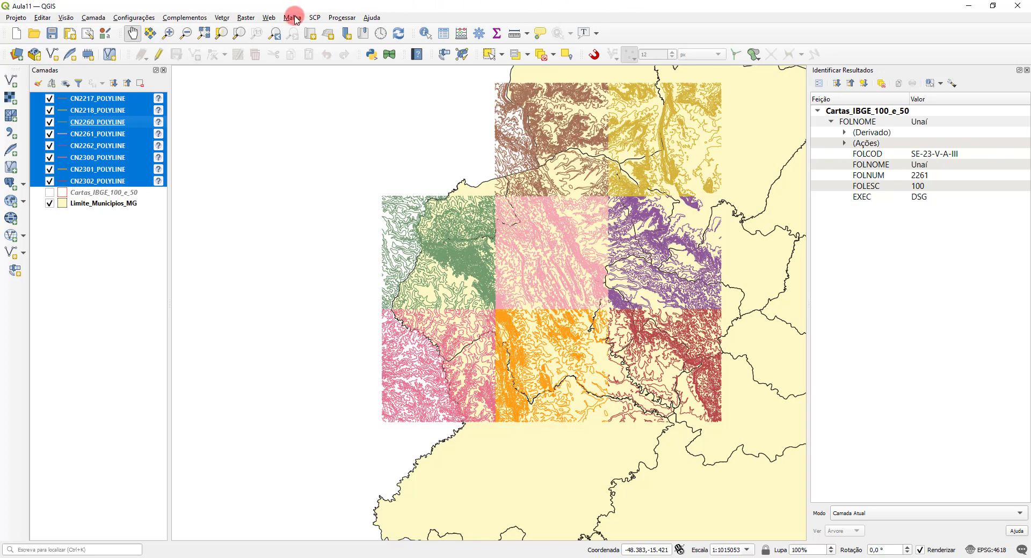
click(342, 17)
click(360, 28)
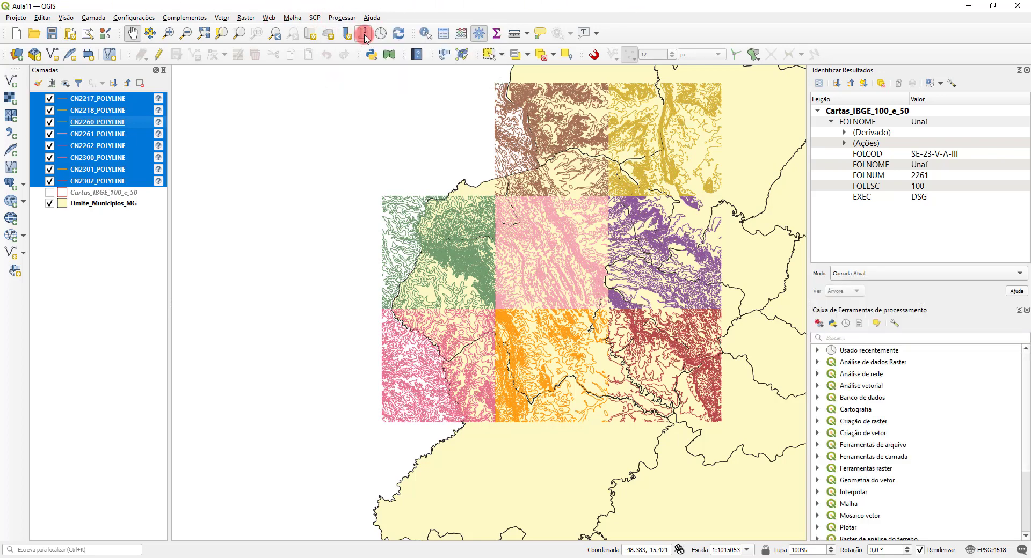
Step: Close the identify results, search the toolbox for "mesclar" and open the Mesclar camadas vetoriais algorithm in a widened dialog
click(1026, 70)
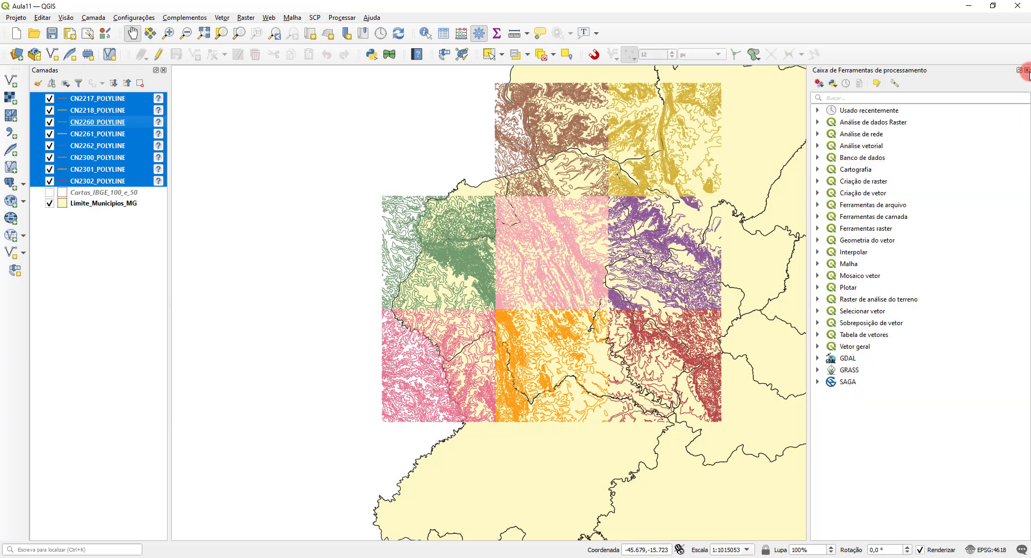
click(888, 99)
text(mesclar)
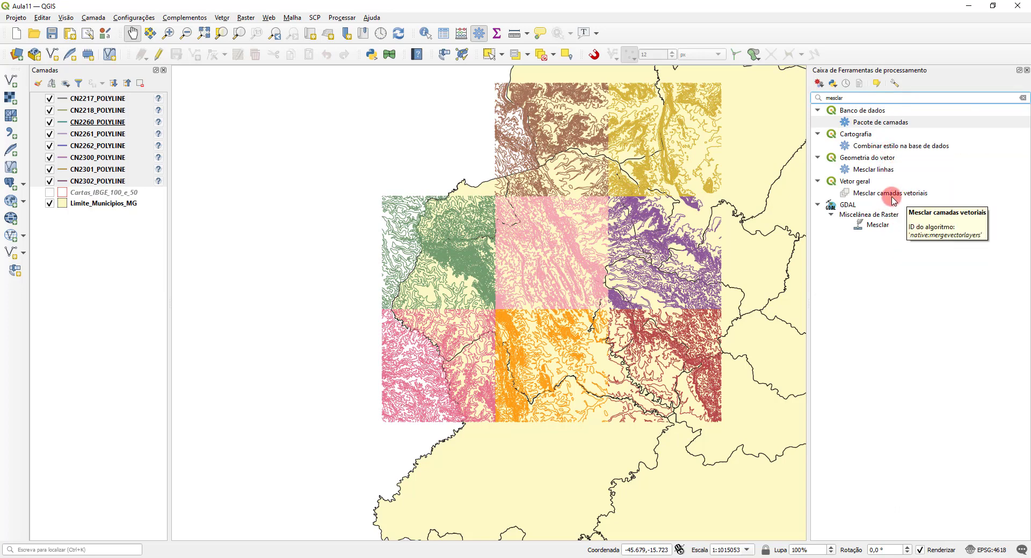
double_click(891, 194)
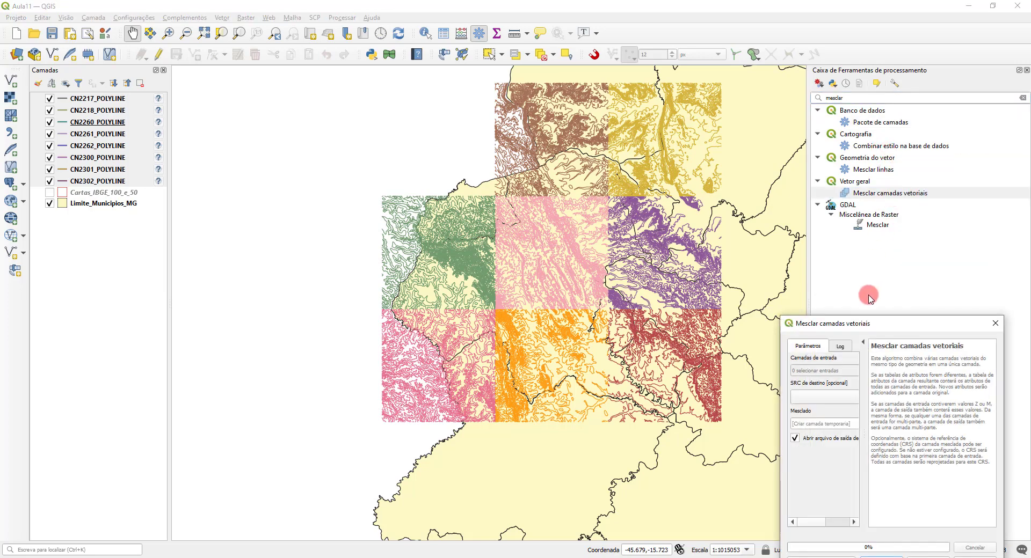
drag(871, 324, 469, 86)
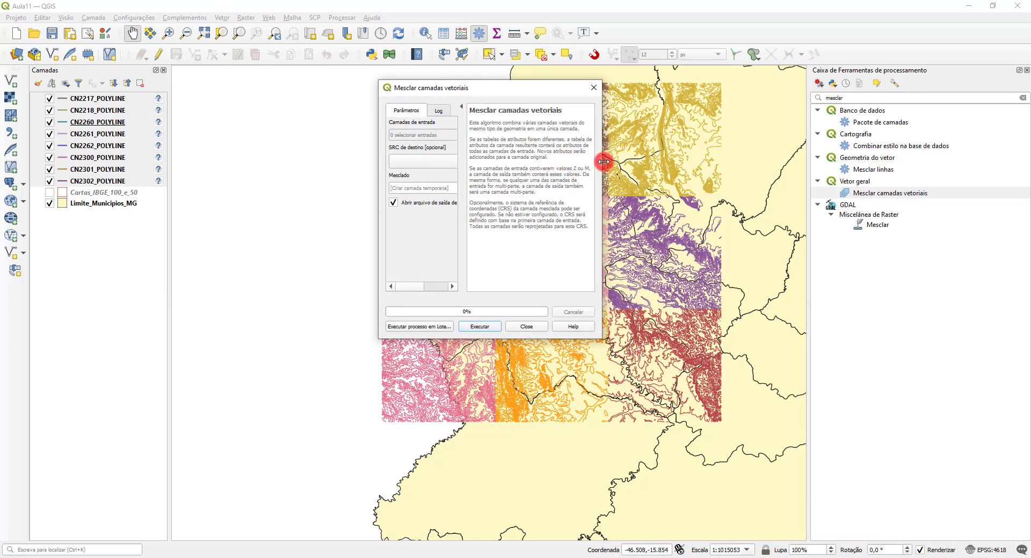
drag(605, 163, 786, 165)
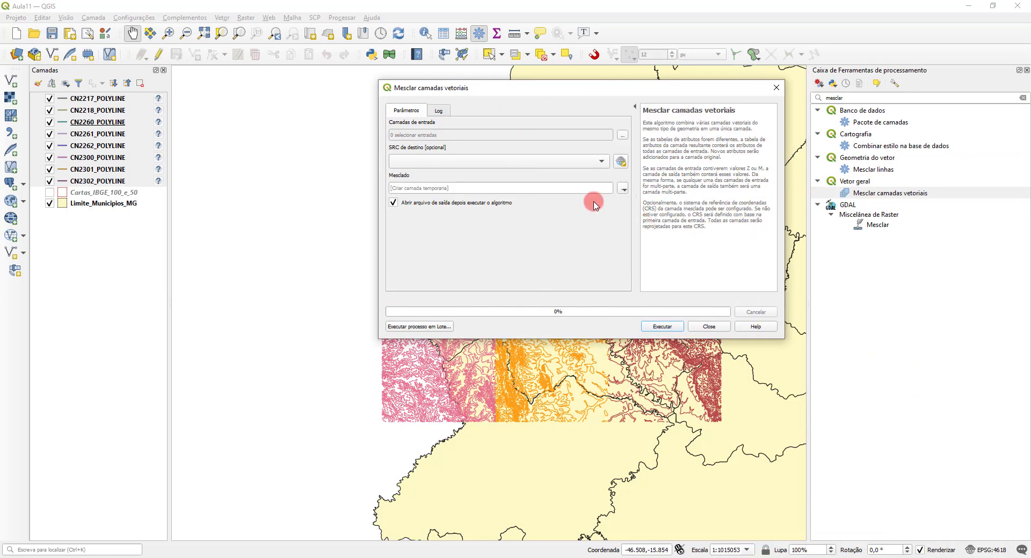
Step: Choose the eight contour layers from CN2217_POLYLINE to CN2302_POLYLINE as the merge input layers
click(622, 135)
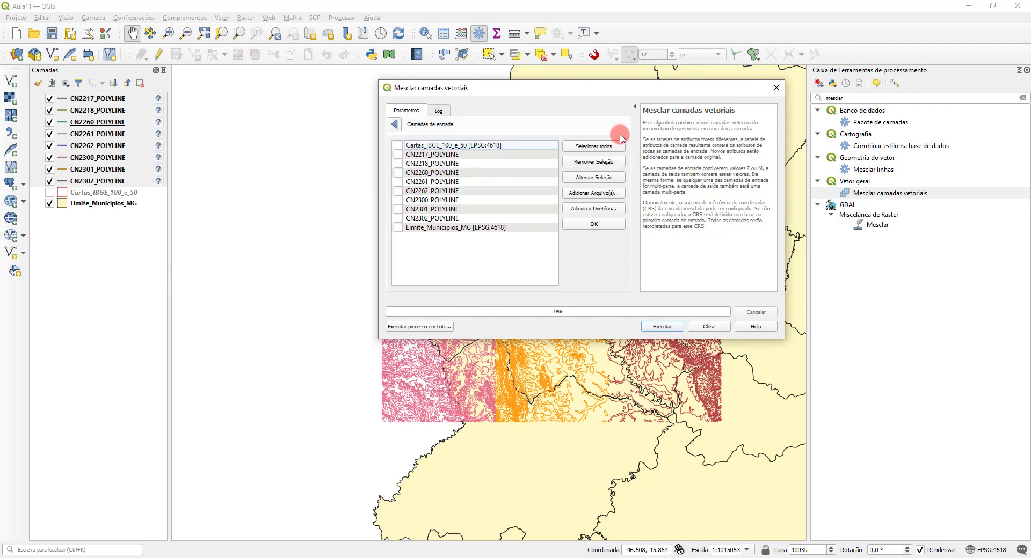
click(398, 154)
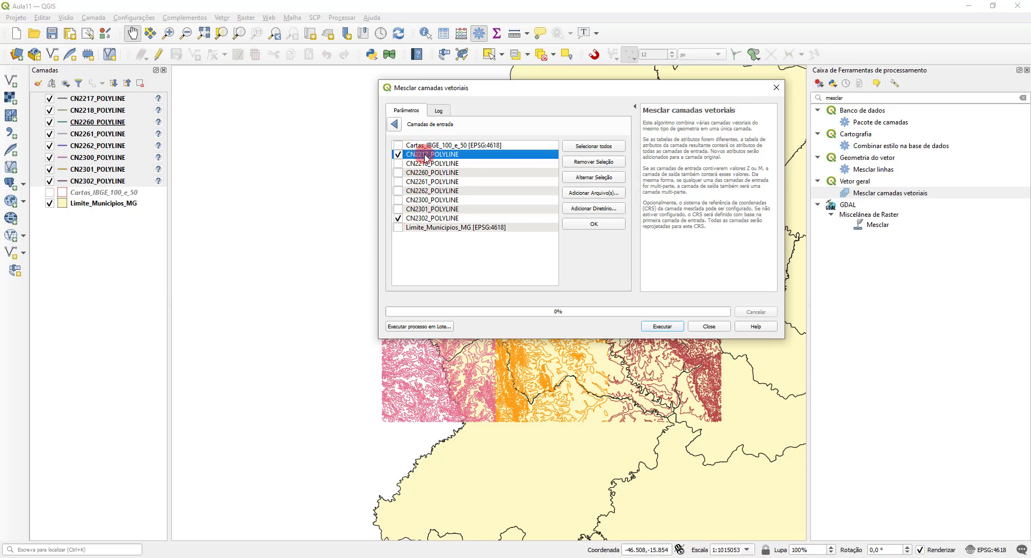
shift+click(435, 218)
click(398, 165)
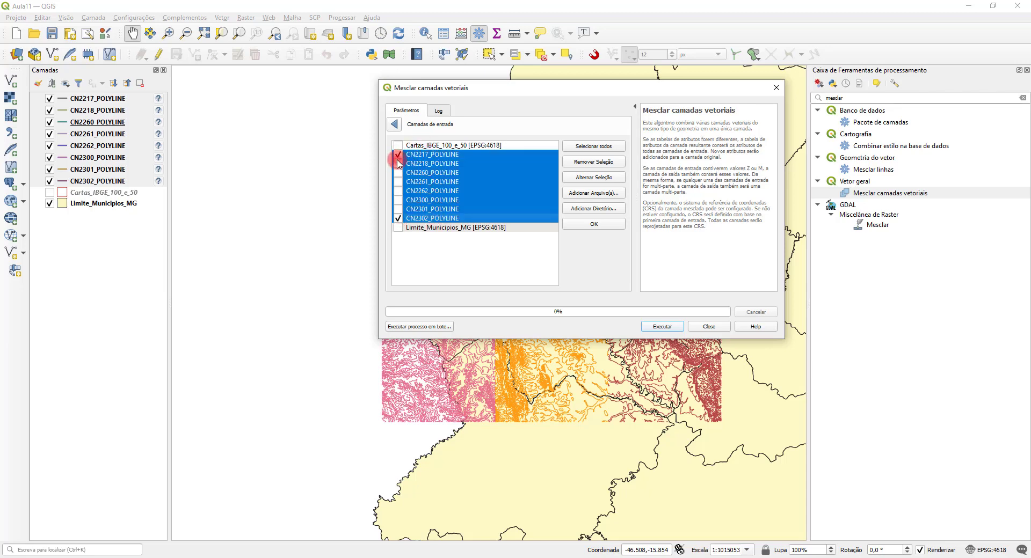
click(399, 218)
click(400, 155)
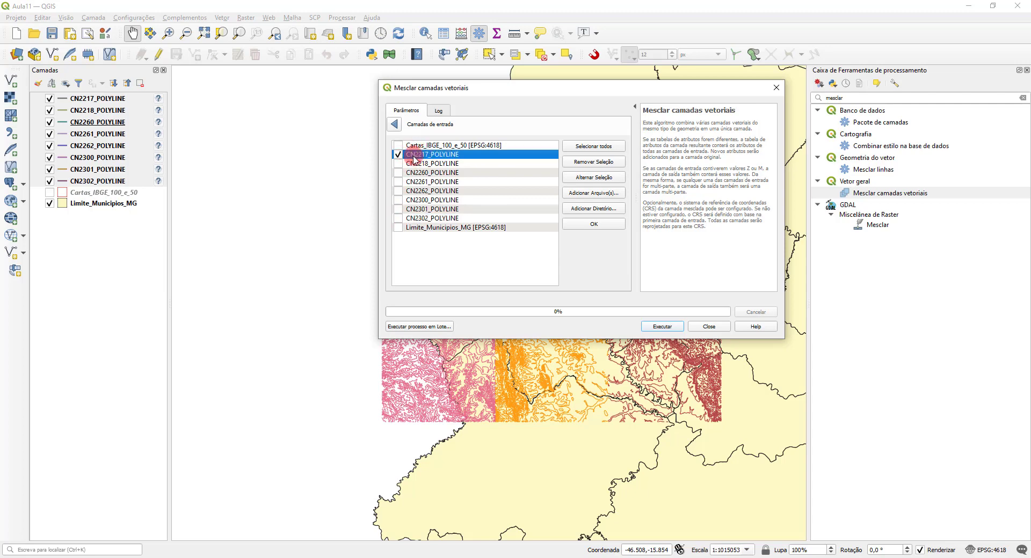
click(398, 218)
click(400, 211)
click(400, 184)
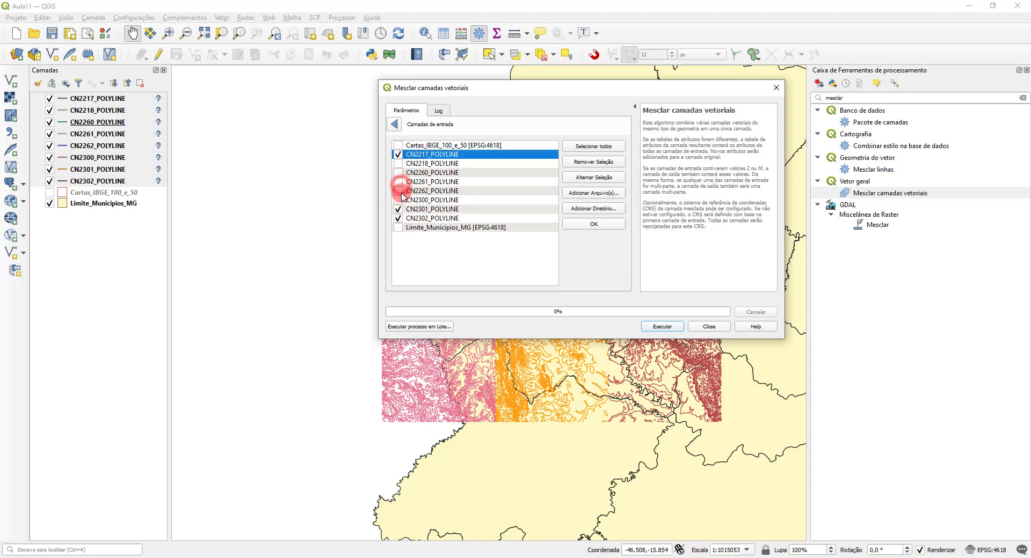
drag(398, 161, 400, 186)
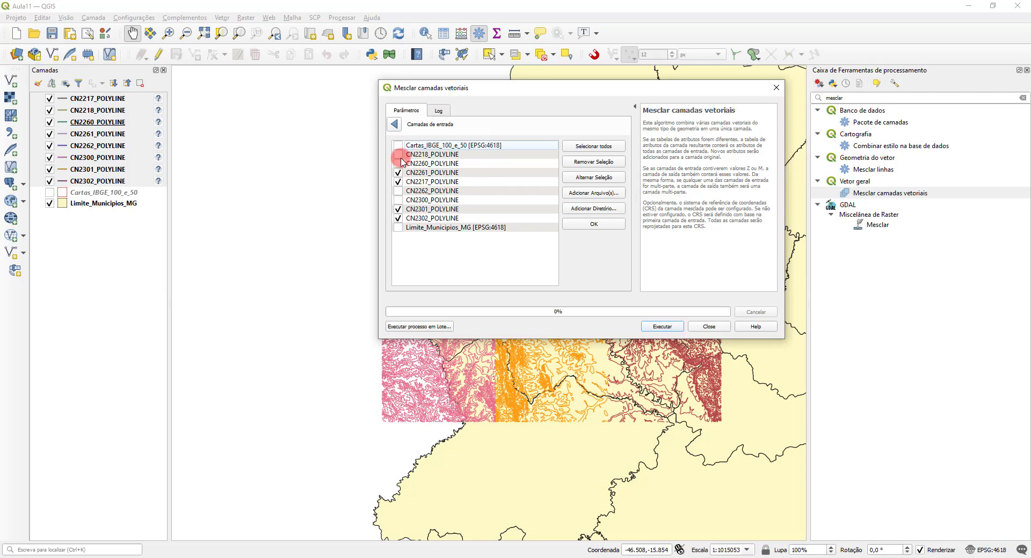
click(398, 156)
click(398, 163)
click(399, 192)
click(398, 200)
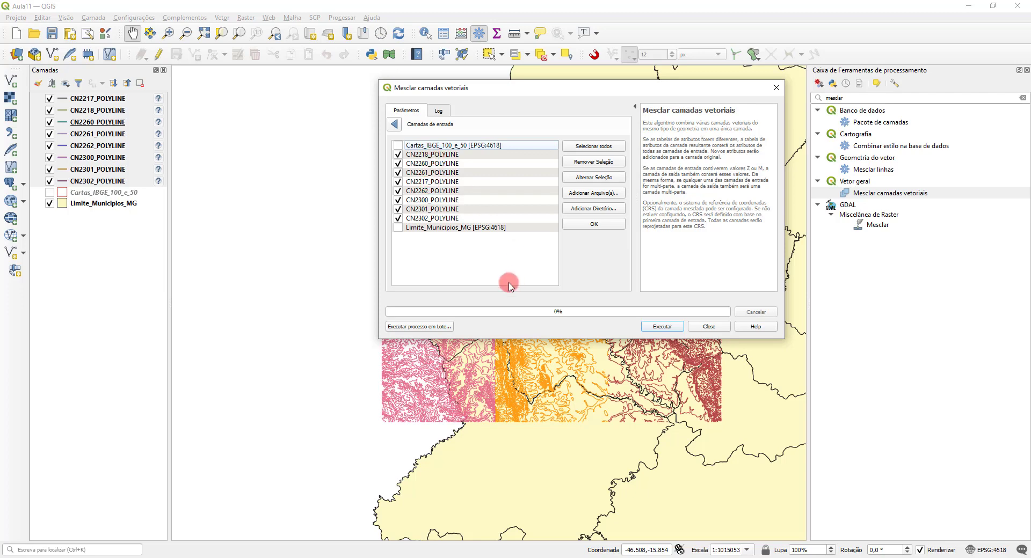
click(397, 123)
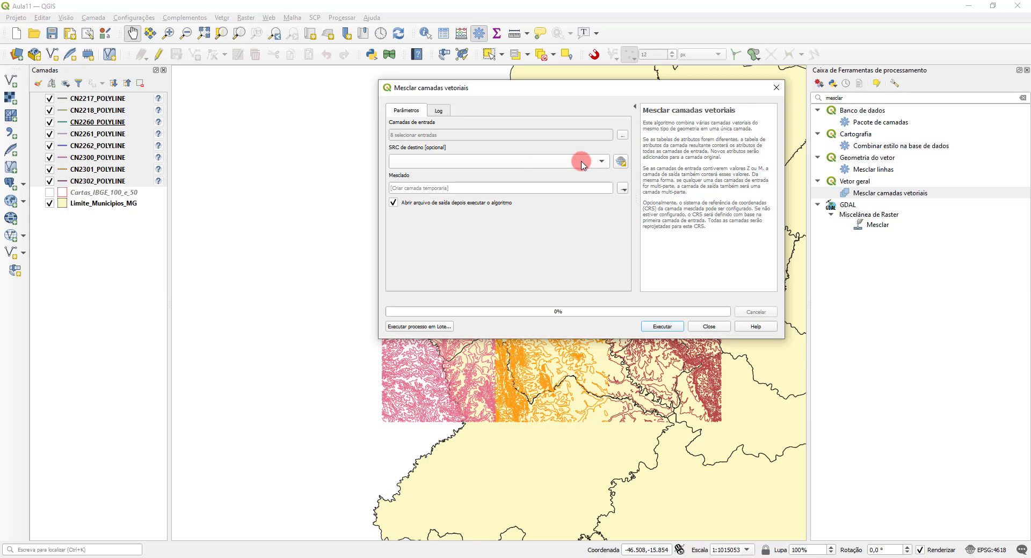
Step: Check the provider information of the CN2217_POLYLINE layer for its coordinate reference system
double_click(93, 99)
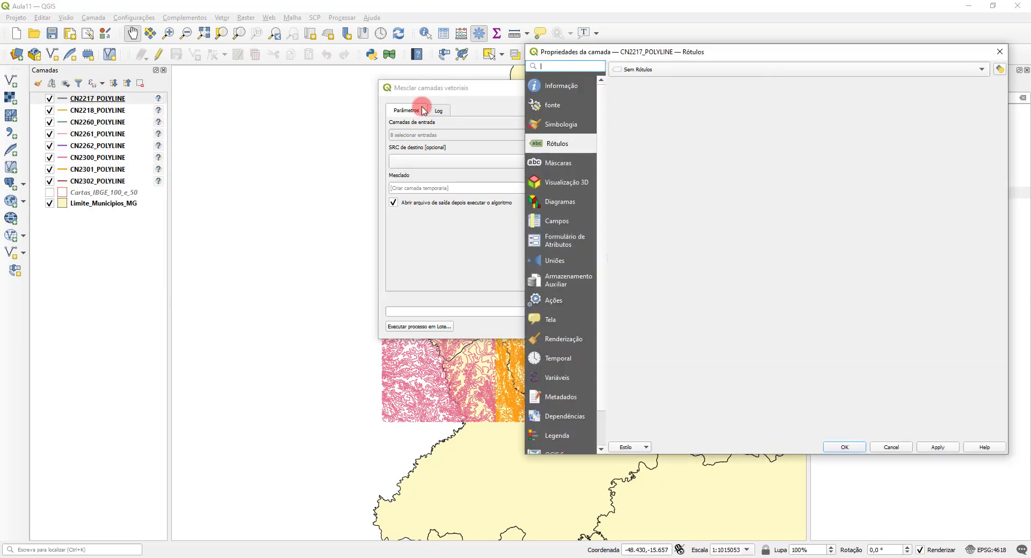
click(553, 92)
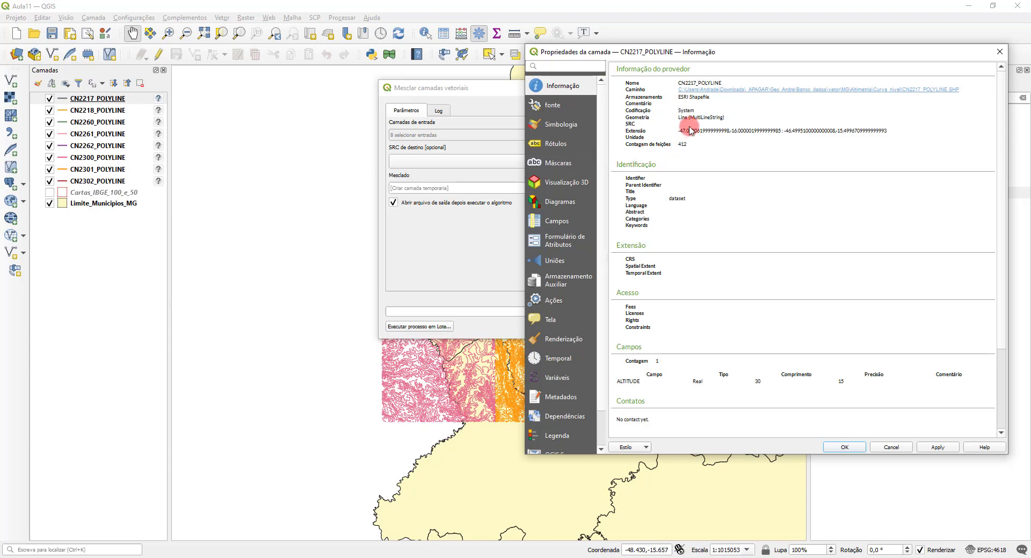
click(999, 51)
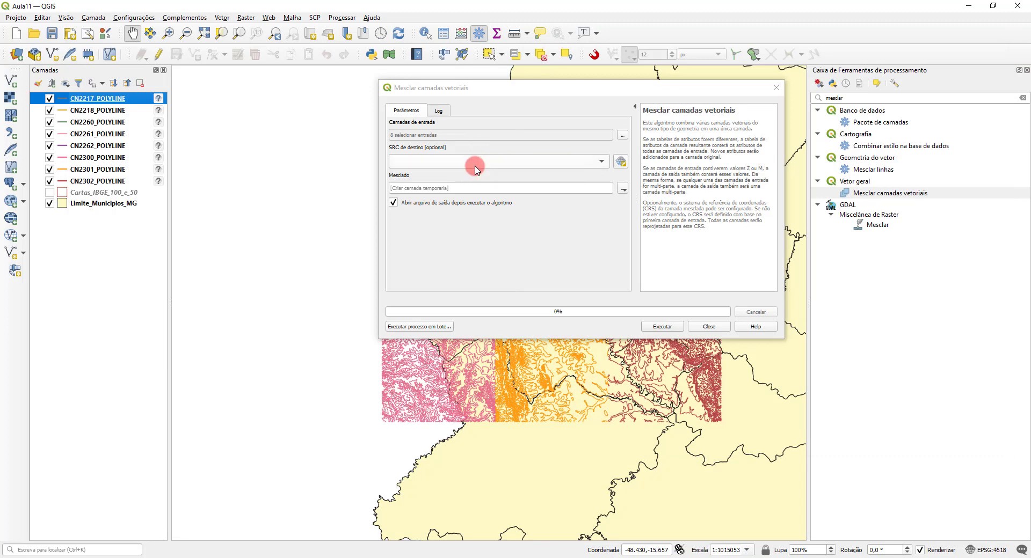
Step: Choose to save the merged output to a file and create a new folder Aula11 inside Dados_gerados for it
click(623, 188)
click(646, 213)
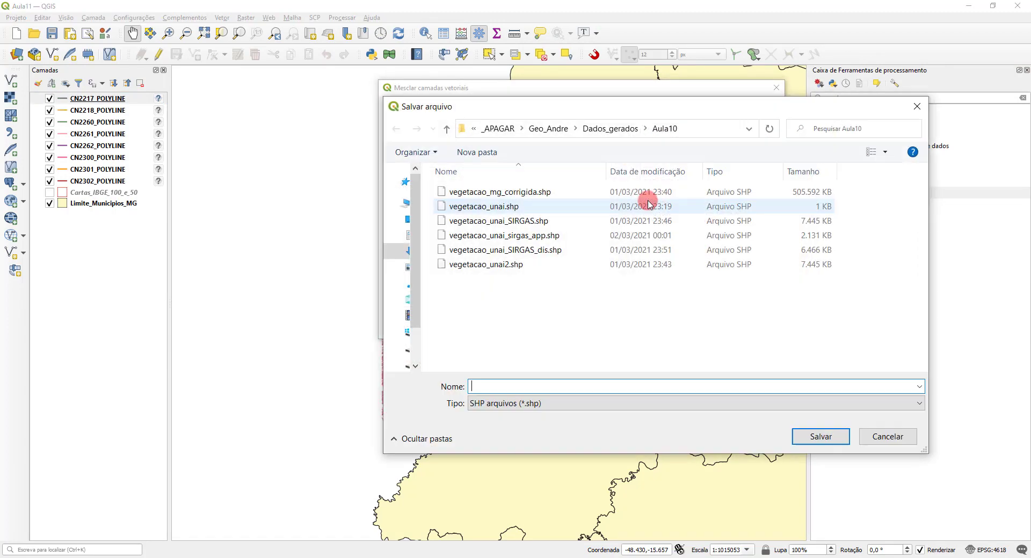
click(612, 129)
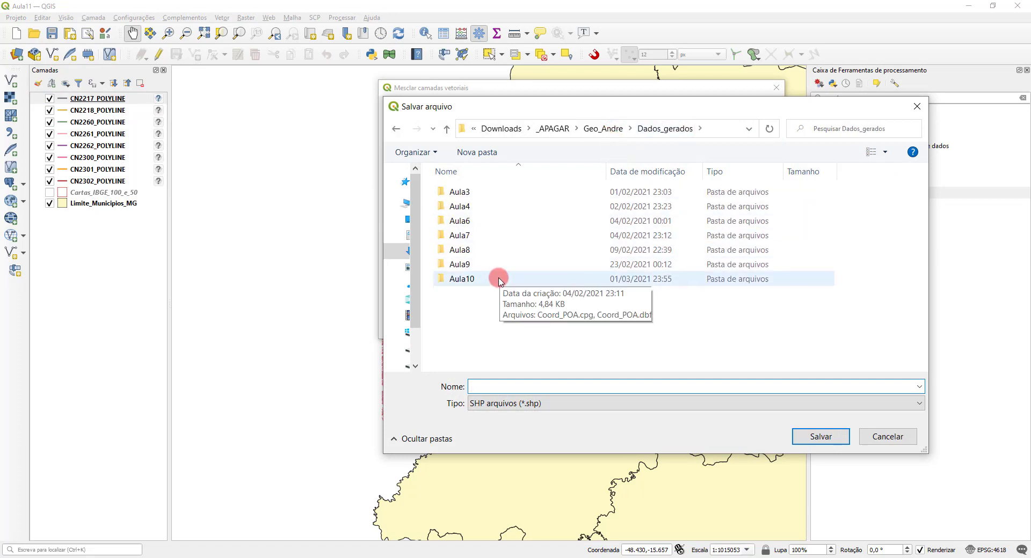
click(460, 155)
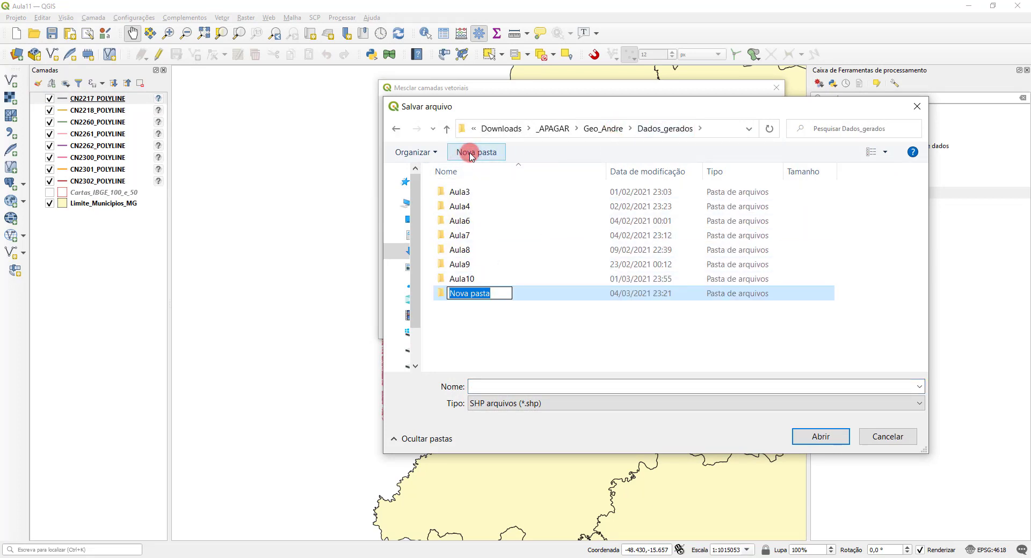
text(Aula11)
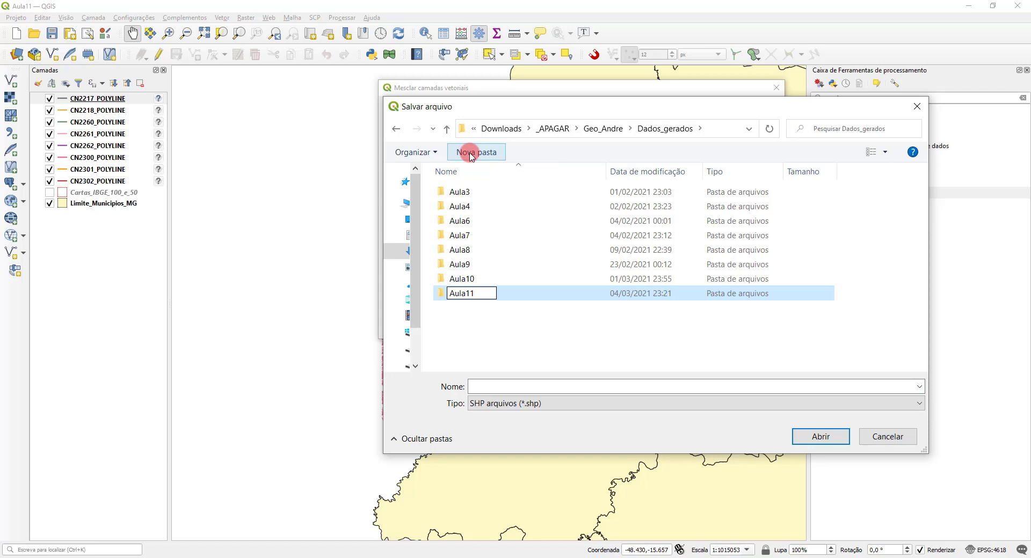
click(815, 435)
click(806, 429)
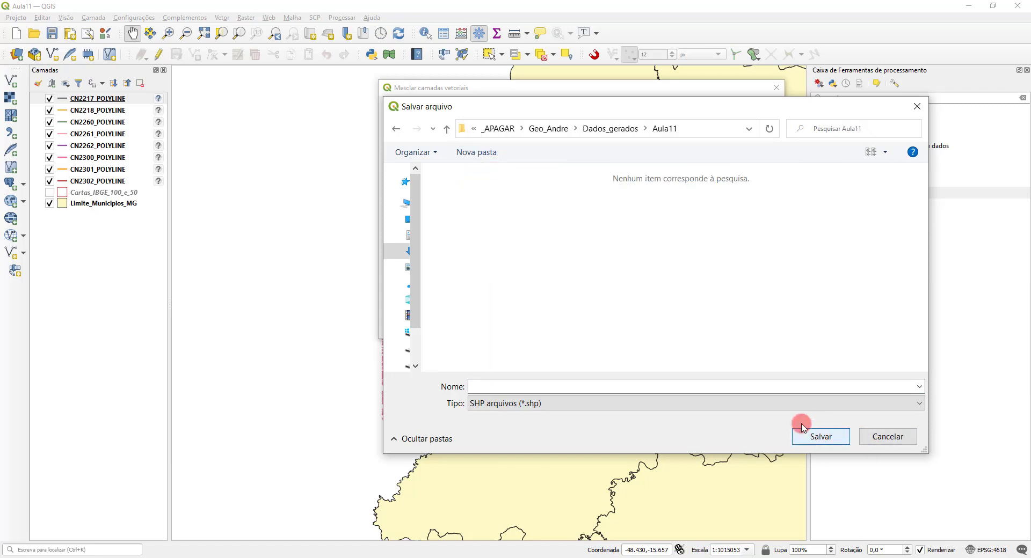
Step: Name the output shapefile curva_unai, run the merge and close the algorithm dialog
click(691, 389)
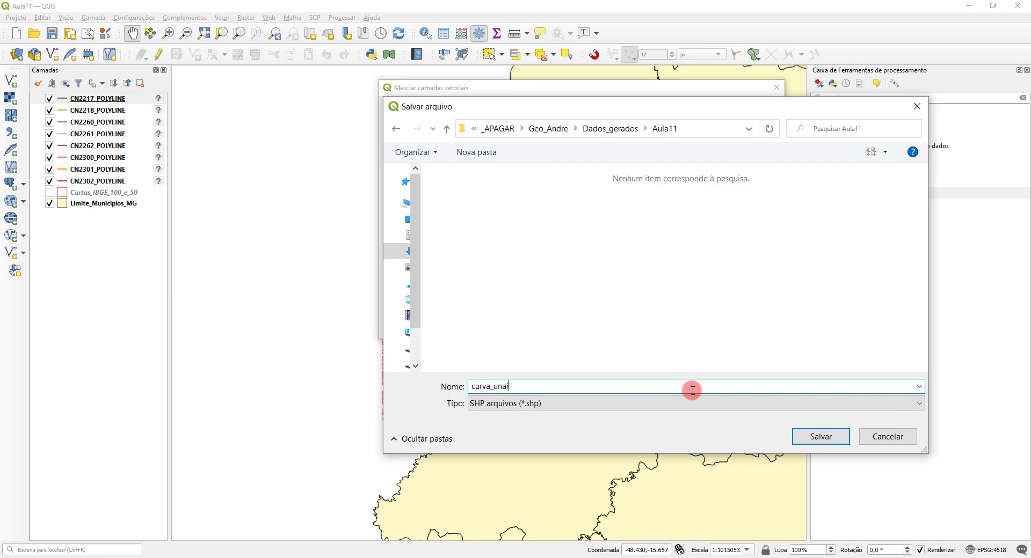
click(822, 437)
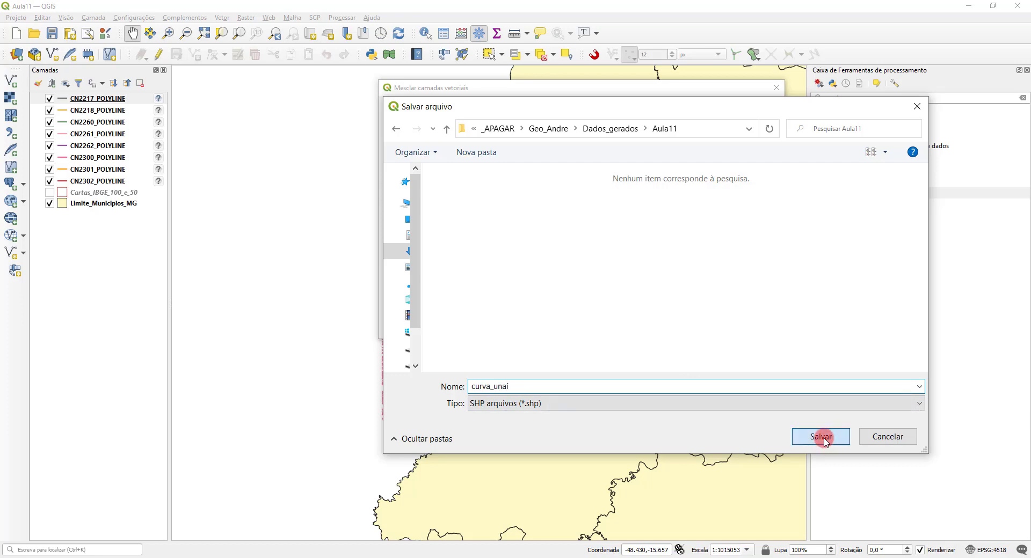
click(661, 326)
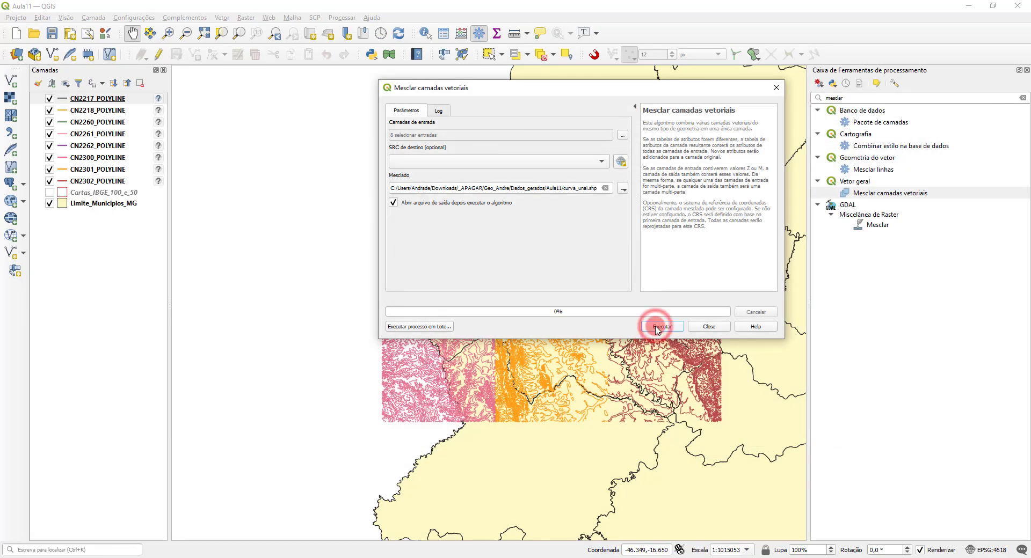
click(710, 327)
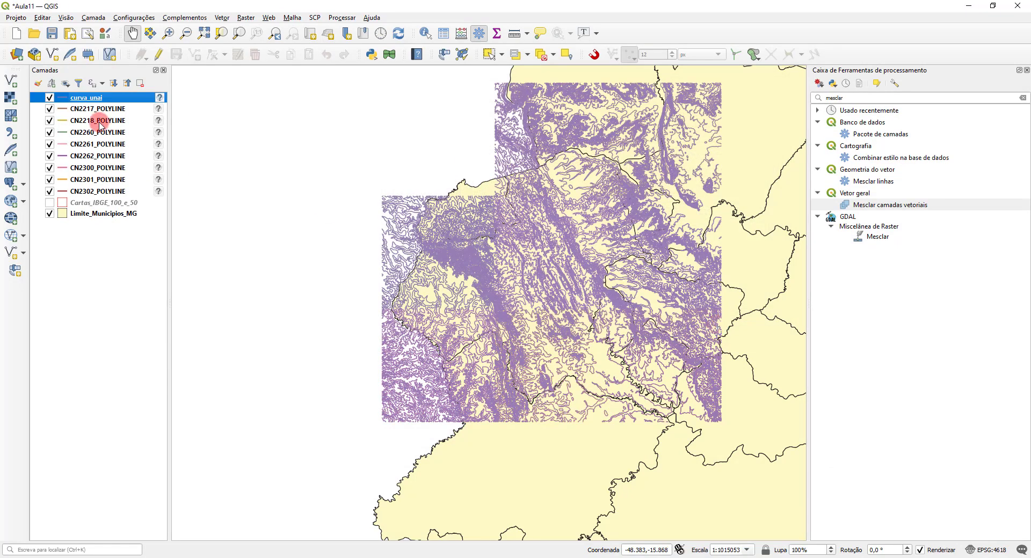
click(78, 111)
shift+click(82, 192)
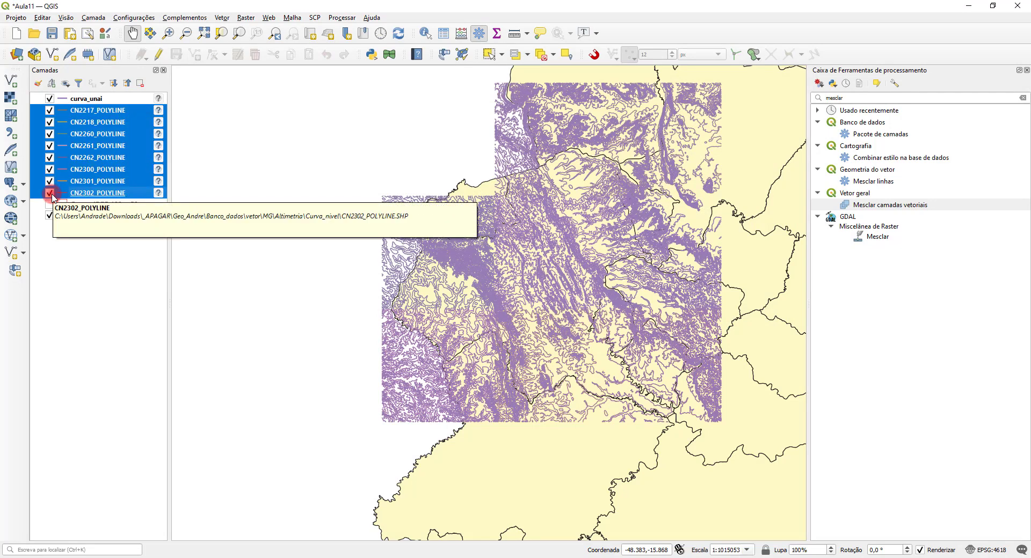
click(51, 195)
click(49, 182)
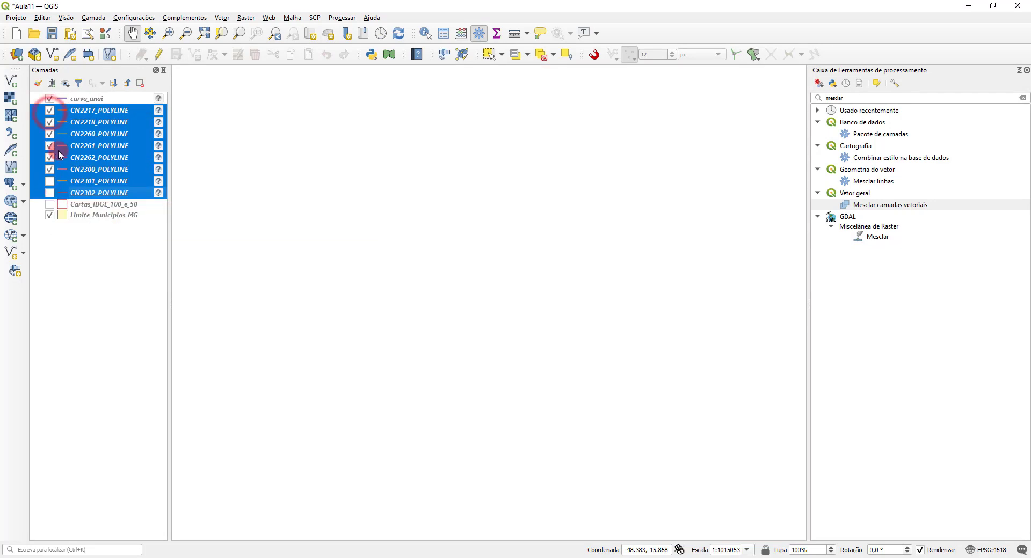
click(50, 111)
click(50, 110)
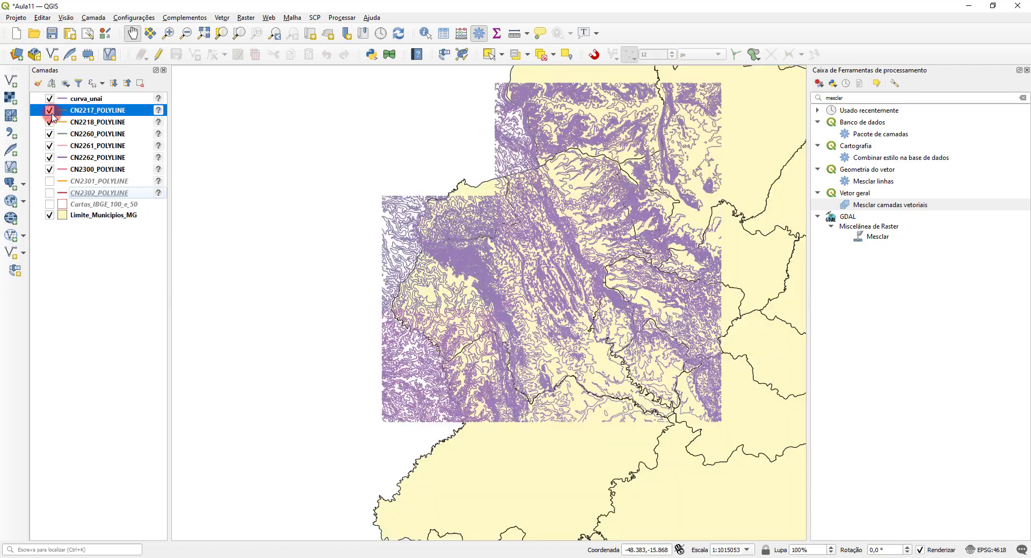
click(50, 181)
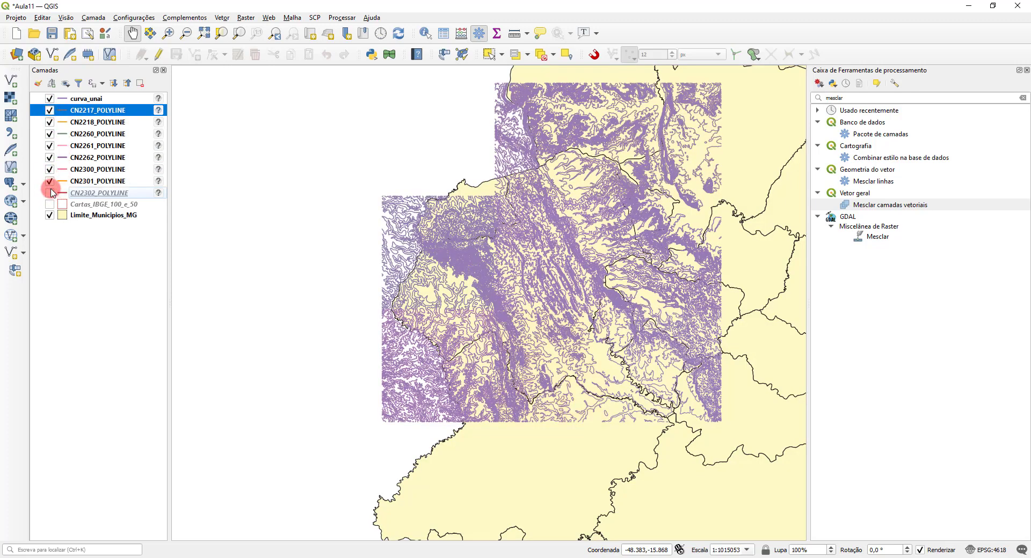
click(50, 193)
Step: Select the layers from CN2217_POLYLINE to CN2302_POLYLINE, hide all layers and apply Mostrar camadas selecionadas to the selection
click(84, 194)
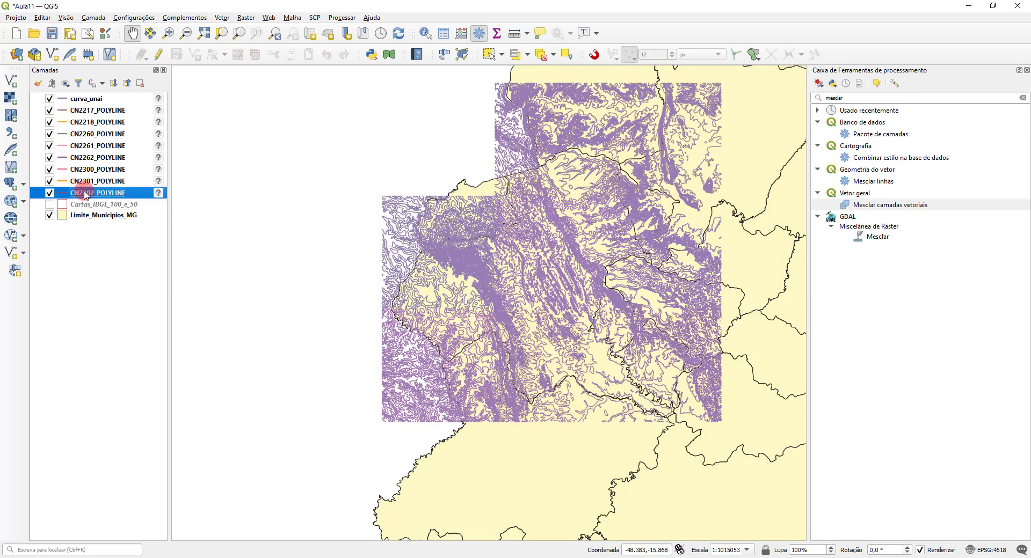
shift+click(71, 112)
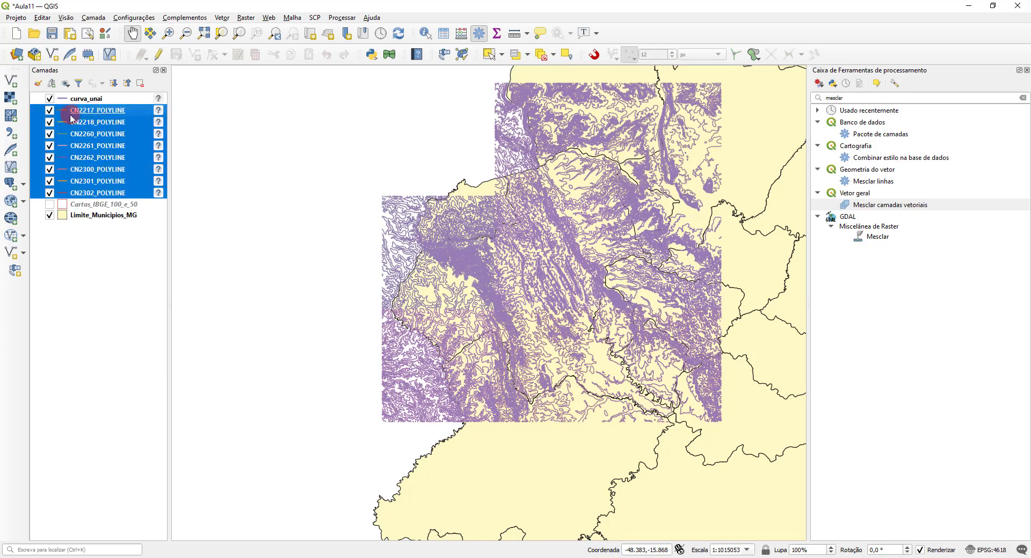
click(65, 83)
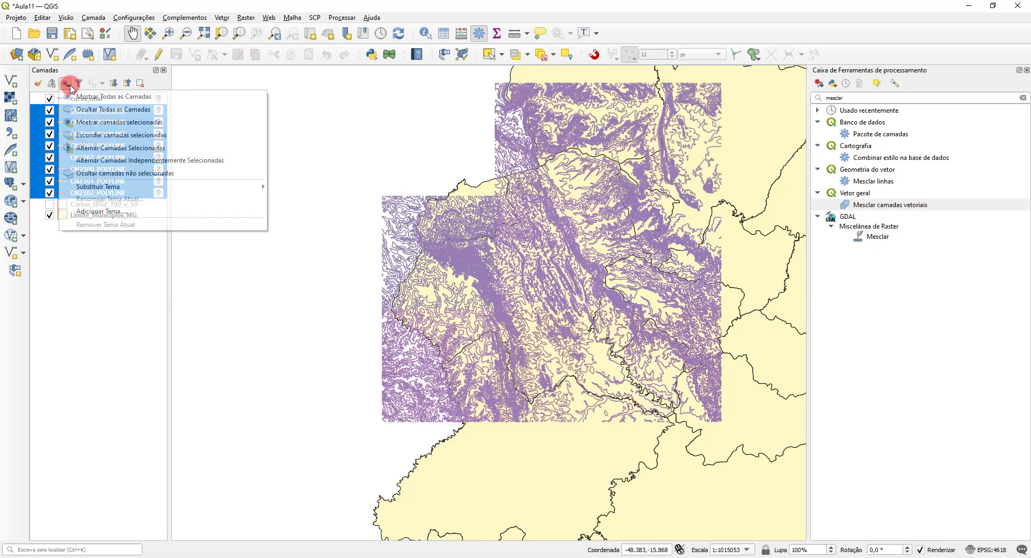
click(86, 109)
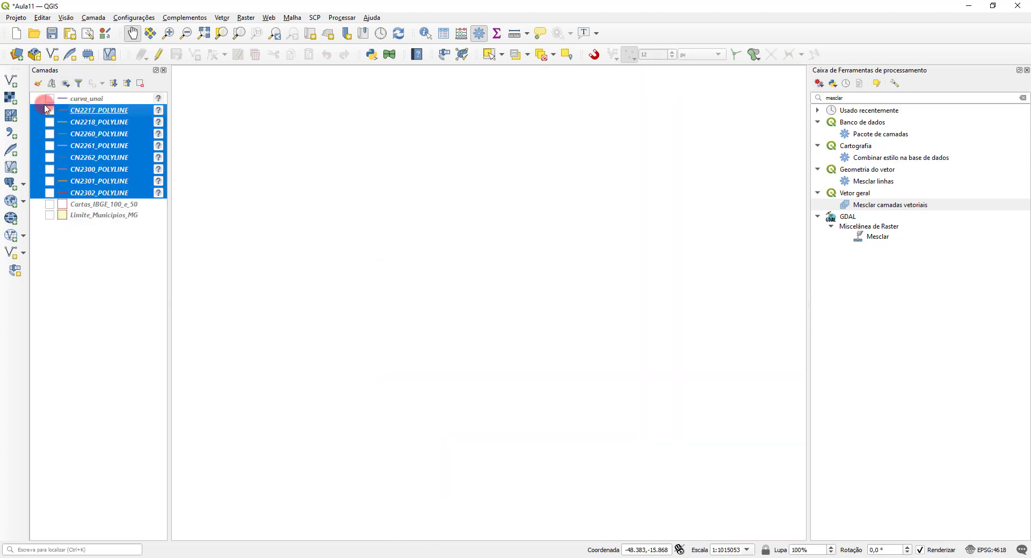
click(68, 84)
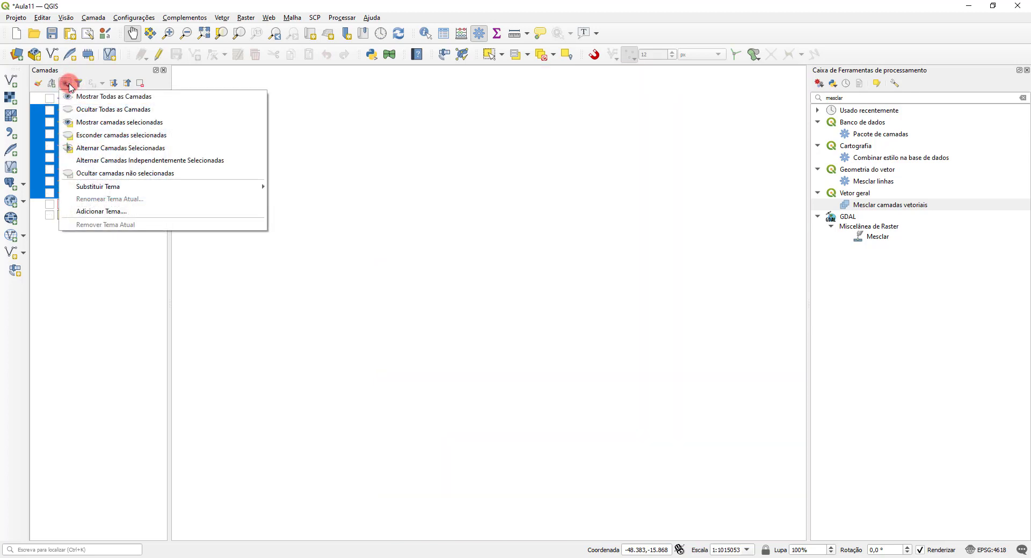
click(94, 125)
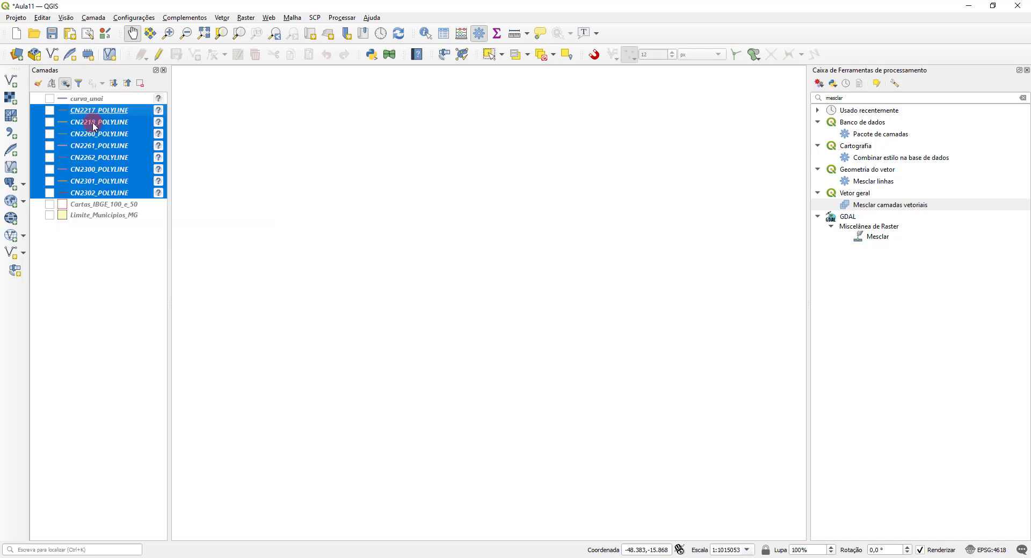
Step: Hide the selected CN polyline layers and make the merged curva_unai layer visible
click(67, 84)
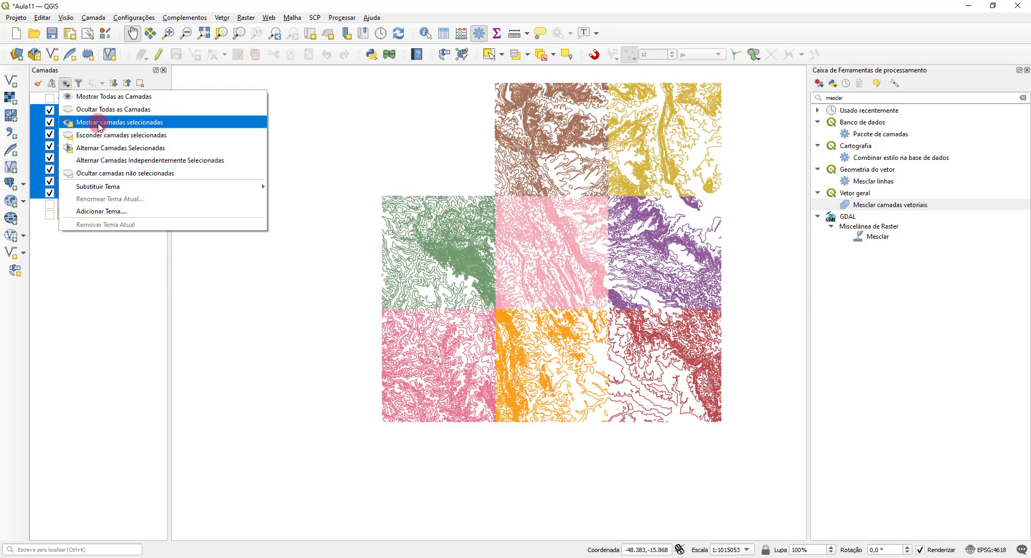
click(108, 135)
click(49, 99)
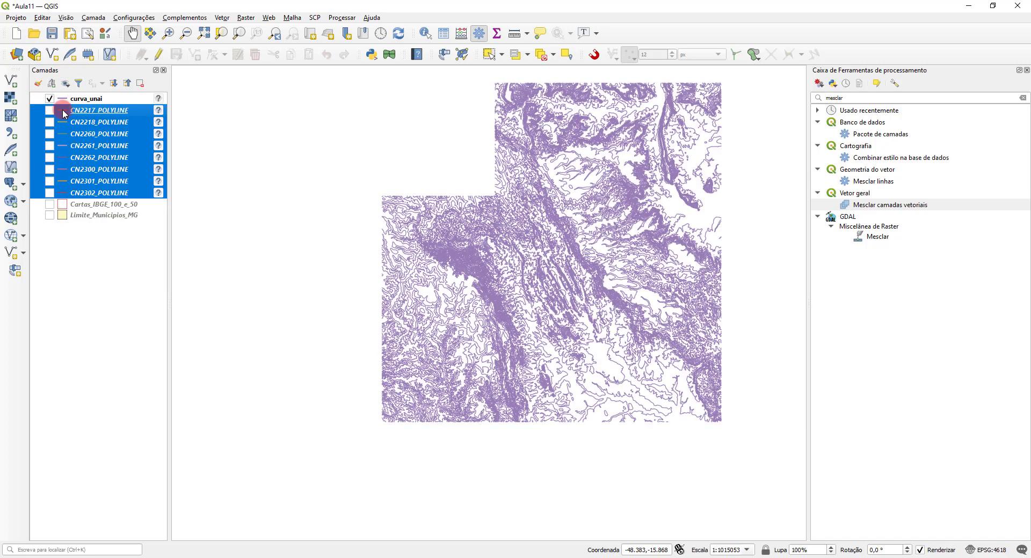
click(87, 248)
Step: Show Limite_Municipios_MG beneath the contours, check Cartas_IBGE_100_e_50 and hide it again, and toggle curva_unai off and on to compare coverage
click(49, 204)
click(49, 217)
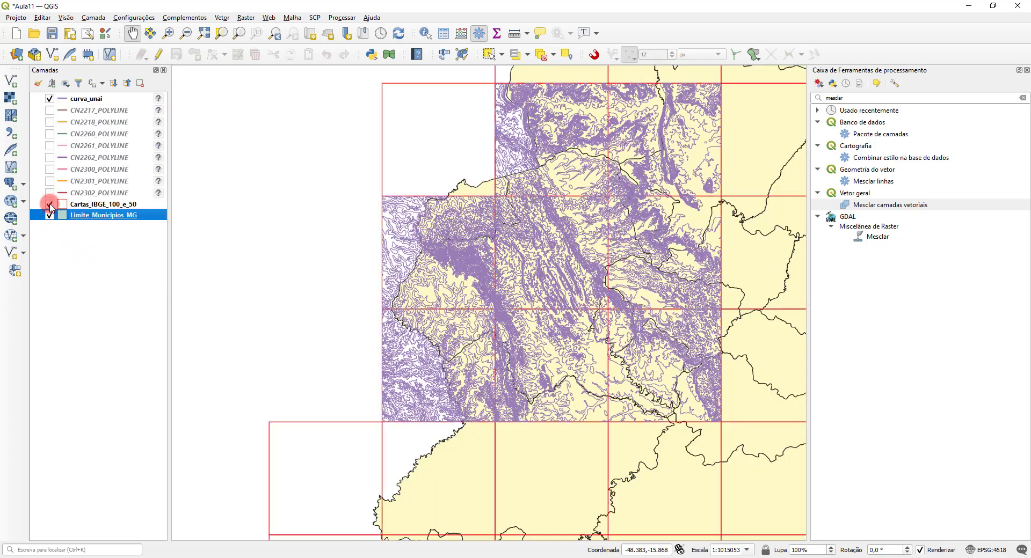
click(50, 204)
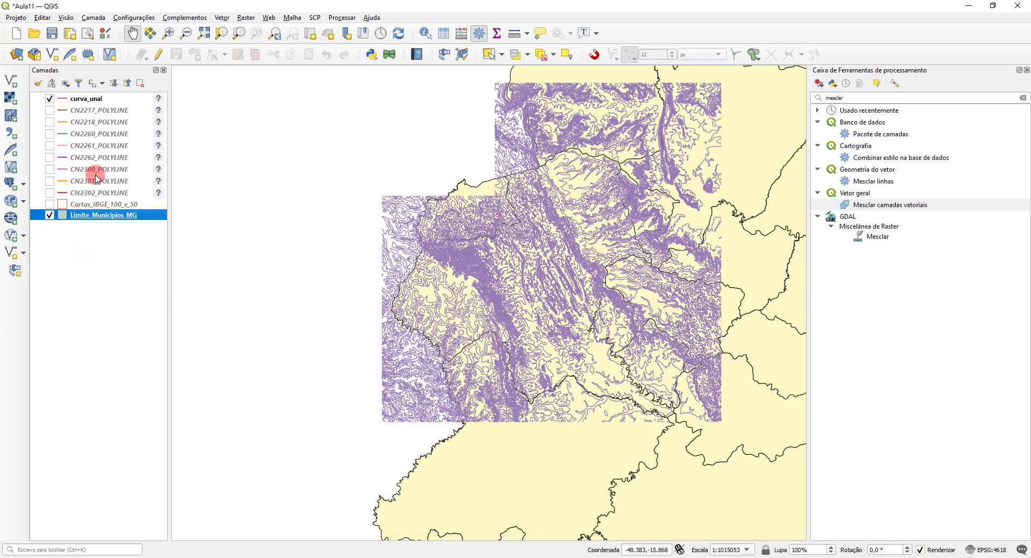
click(51, 99)
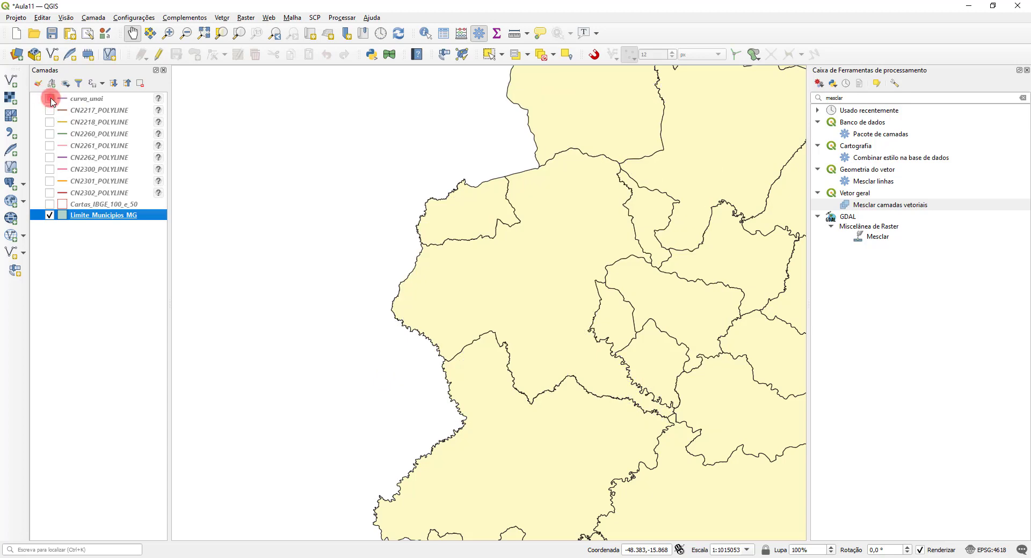
click(50, 99)
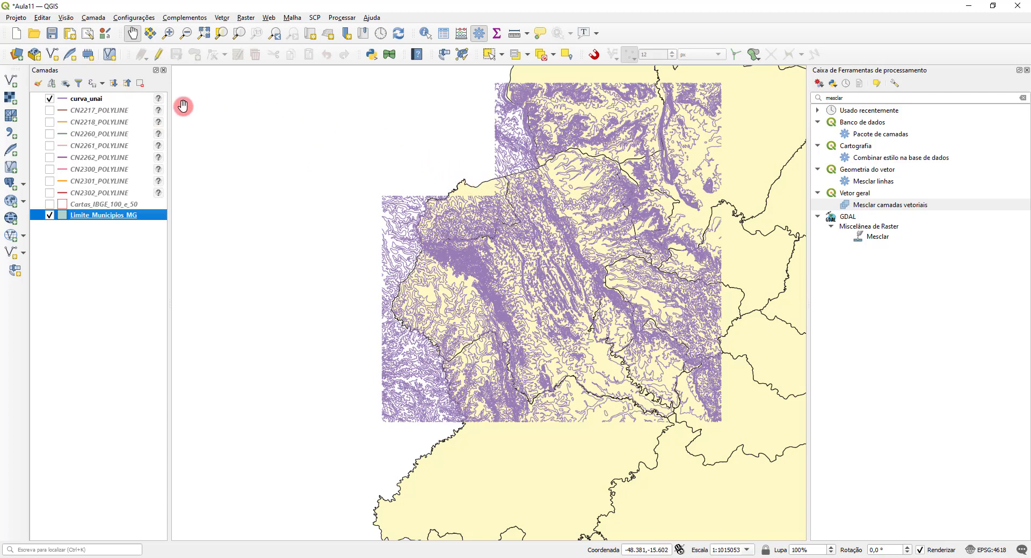
Step: Remove the eight original contour layers, CN2217_POLYLINE through CN2302_POLYLINE, from the project
click(91, 110)
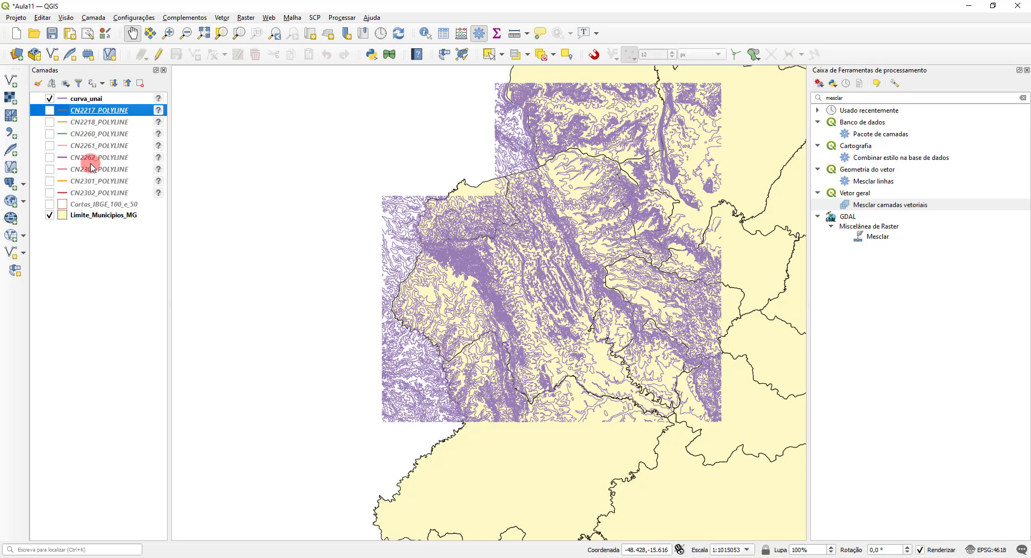
shift+click(88, 192)
right_click(99, 161)
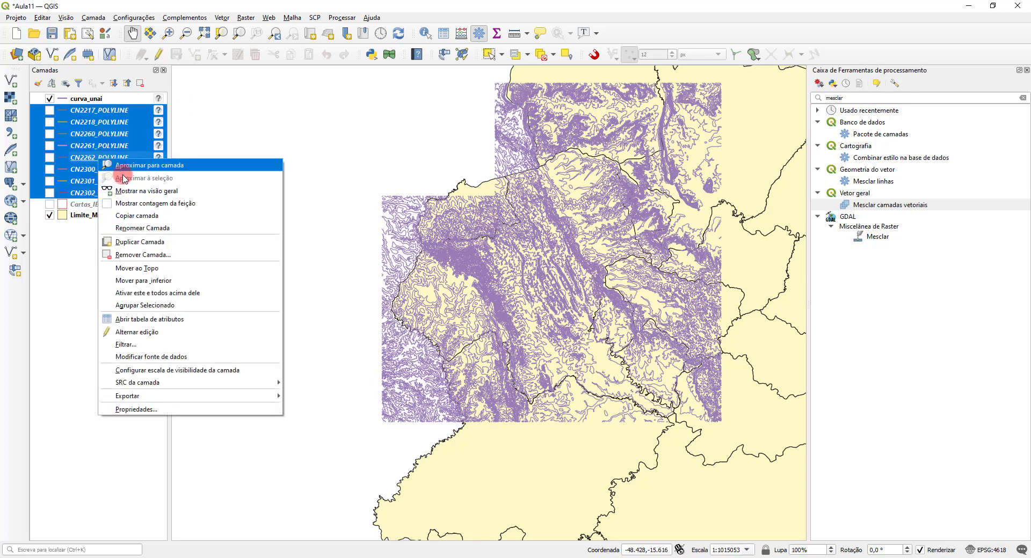
click(141, 231)
click(499, 298)
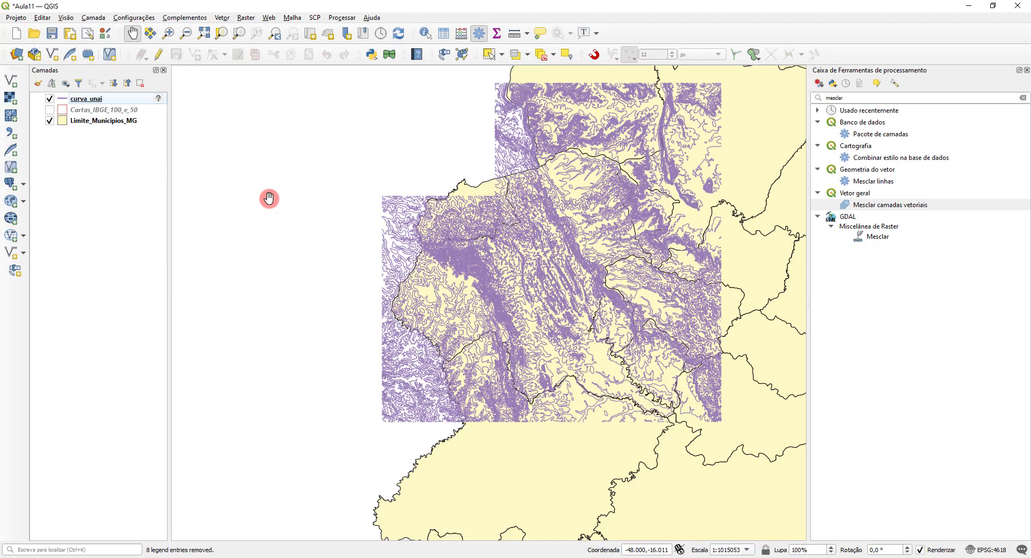
Step: Label the curva_unai contours with Rótulos individuais using the ALTITUDE field and inspect the labels on the map
scroll(478, 269, up, 4)
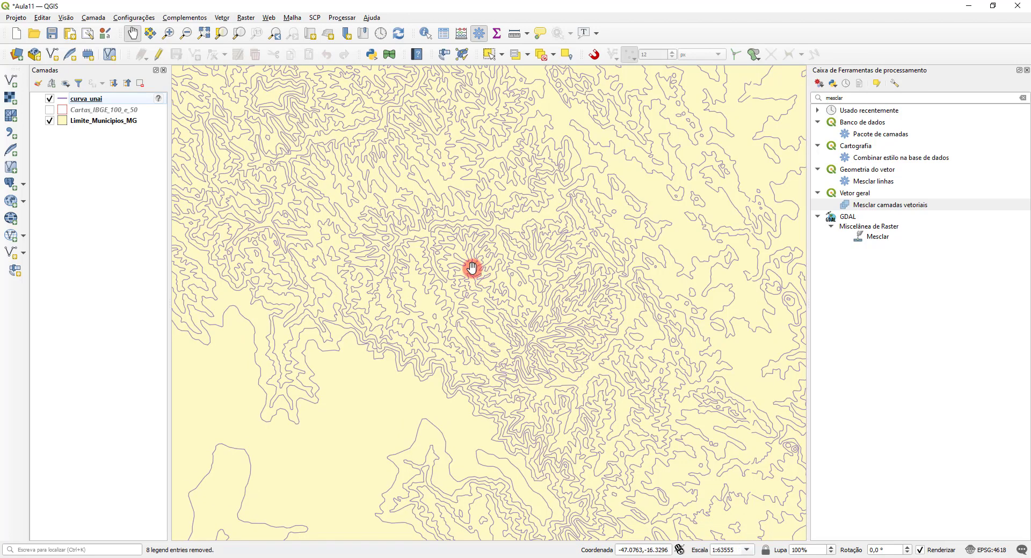
drag(279, 394, 460, 263)
scroll(407, 303, up, 1)
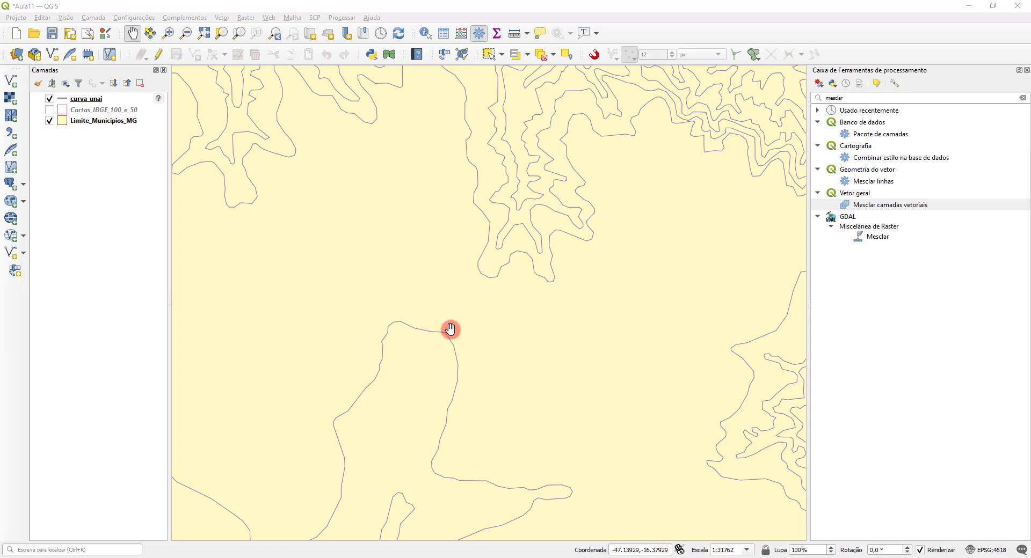
right_click(80, 98)
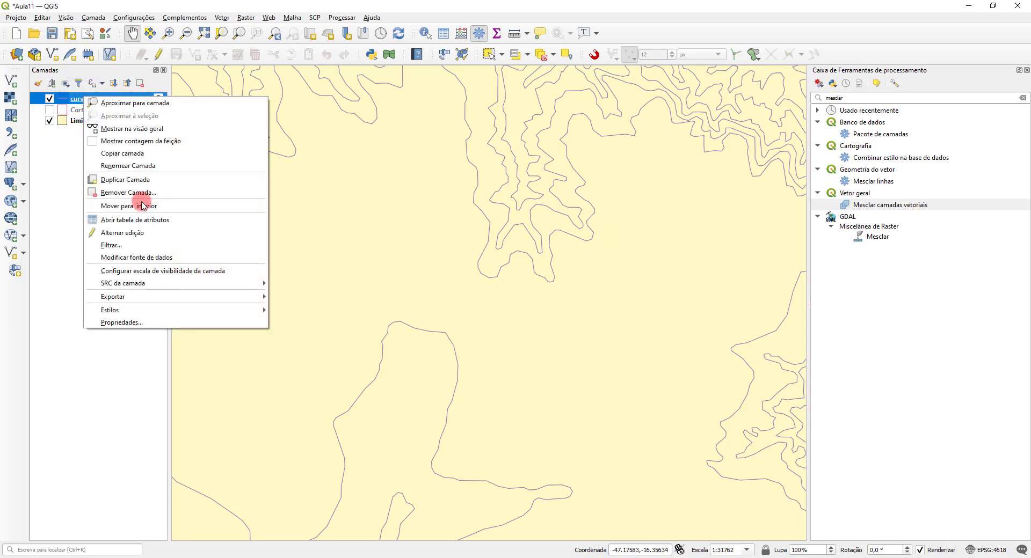
click(143, 323)
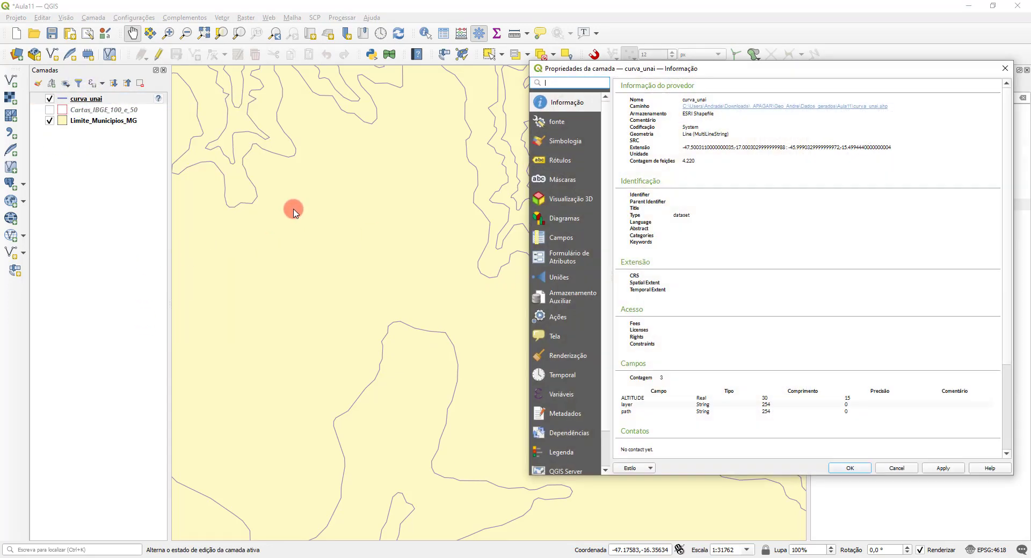
click(570, 159)
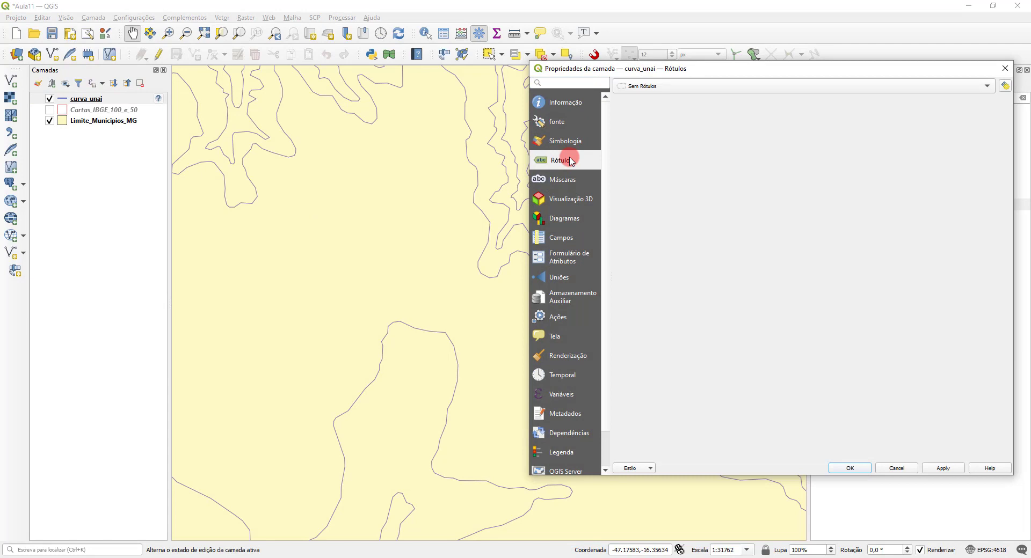
click(668, 84)
click(669, 100)
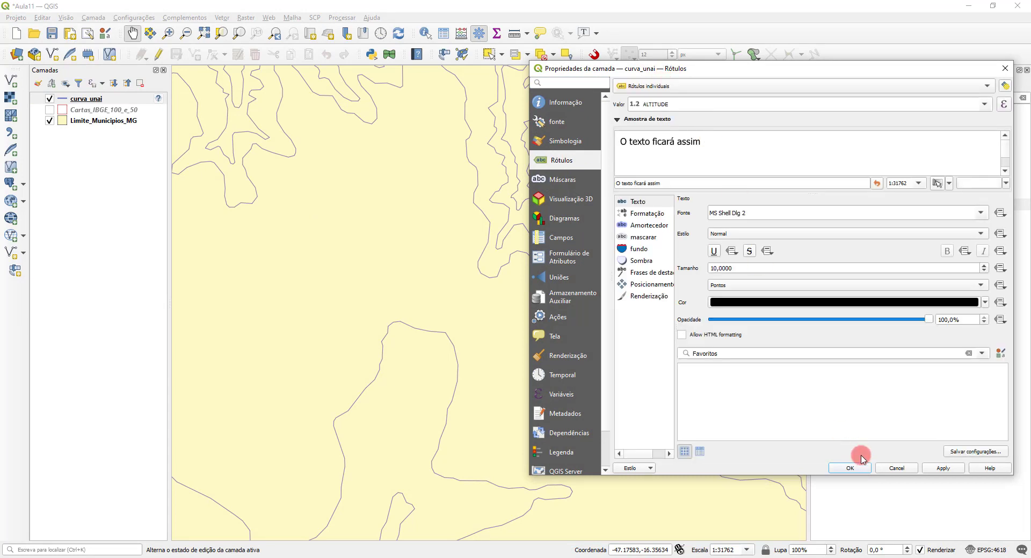
click(851, 468)
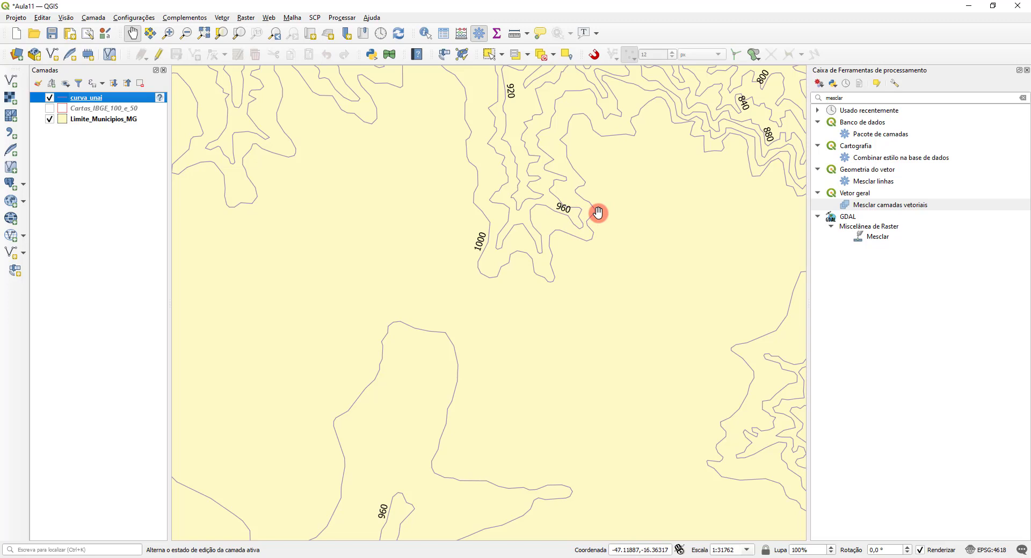
scroll(597, 214, up, 2)
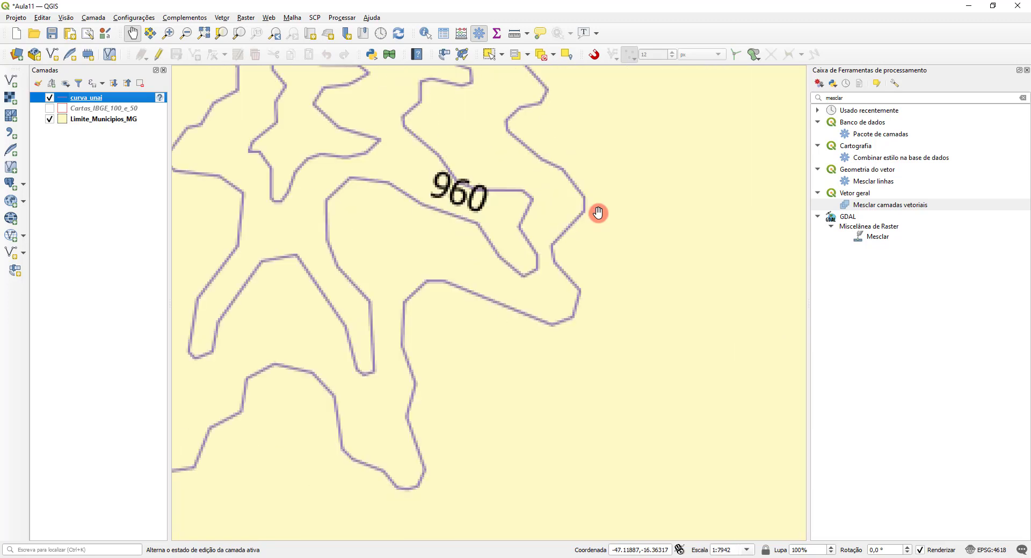
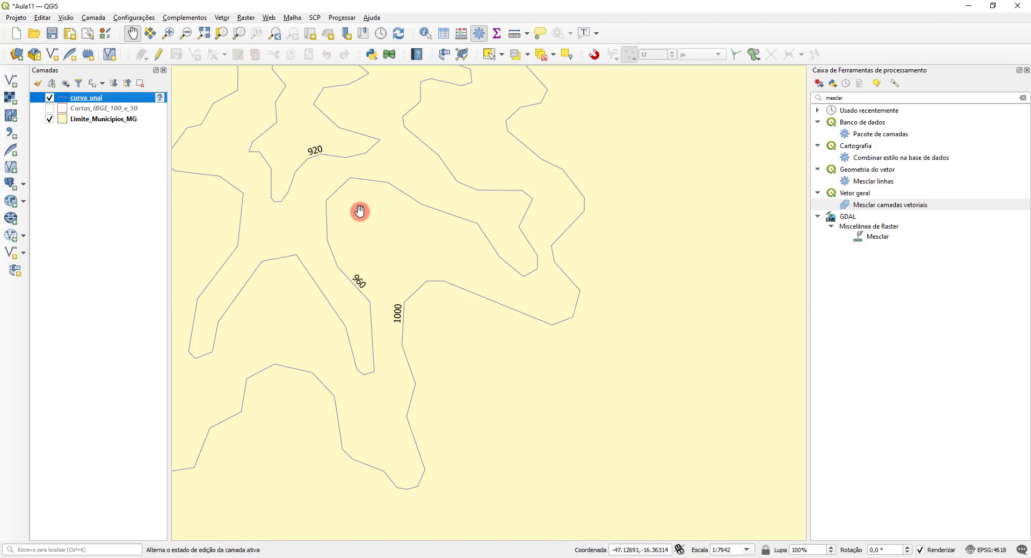
Step: Zoom to the full extent of curva_unai and turn off its labels with Sem Rótulos
right_click(93, 98)
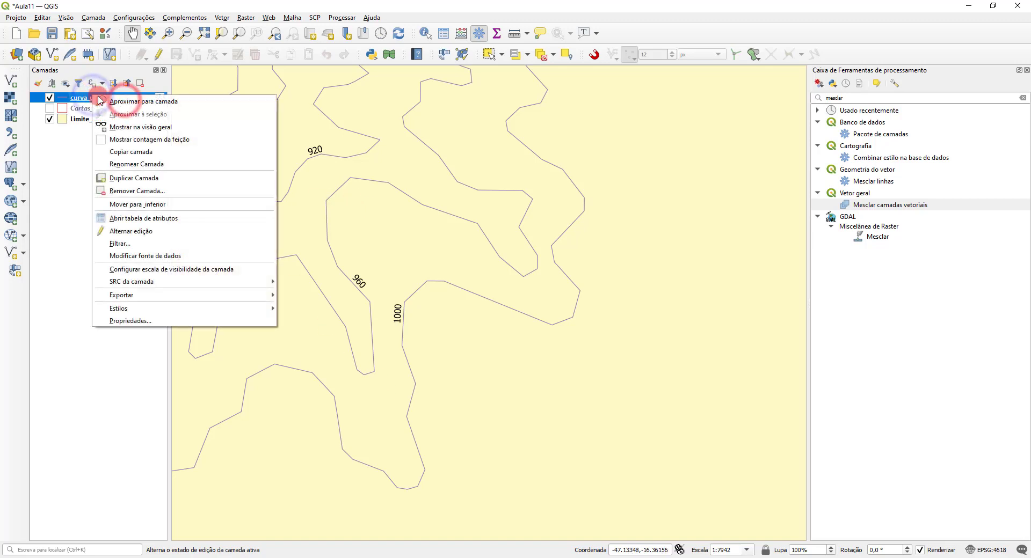
click(124, 103)
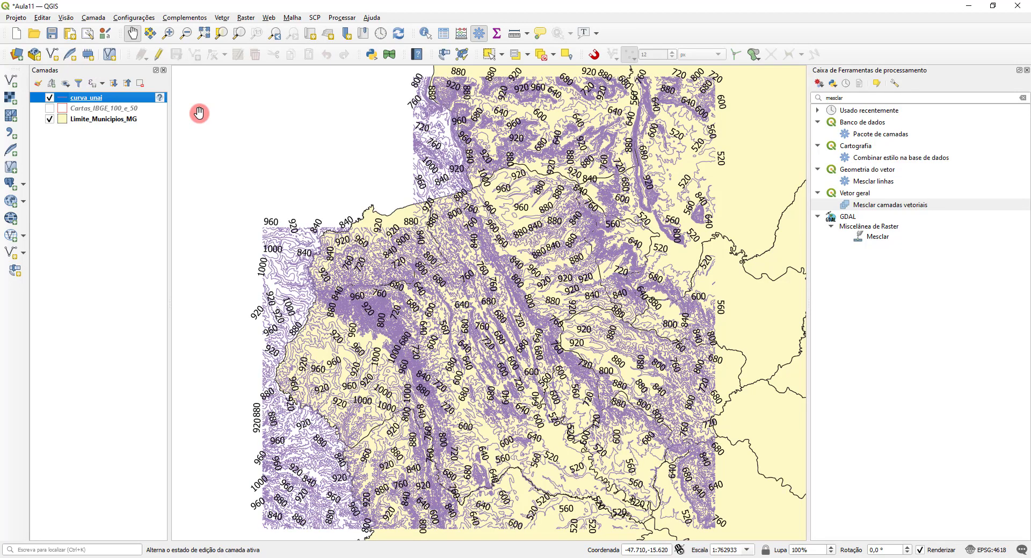
right_click(105, 99)
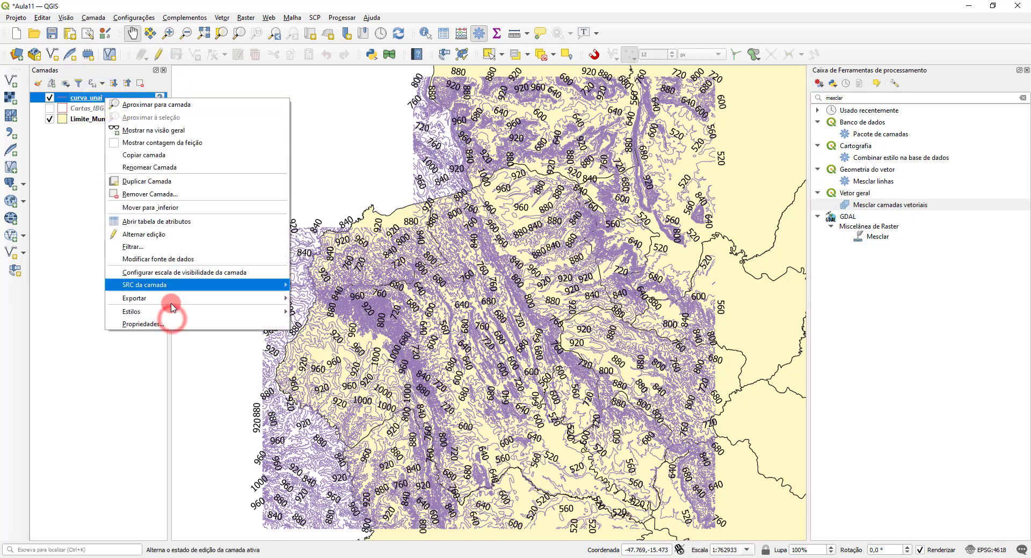
click(170, 323)
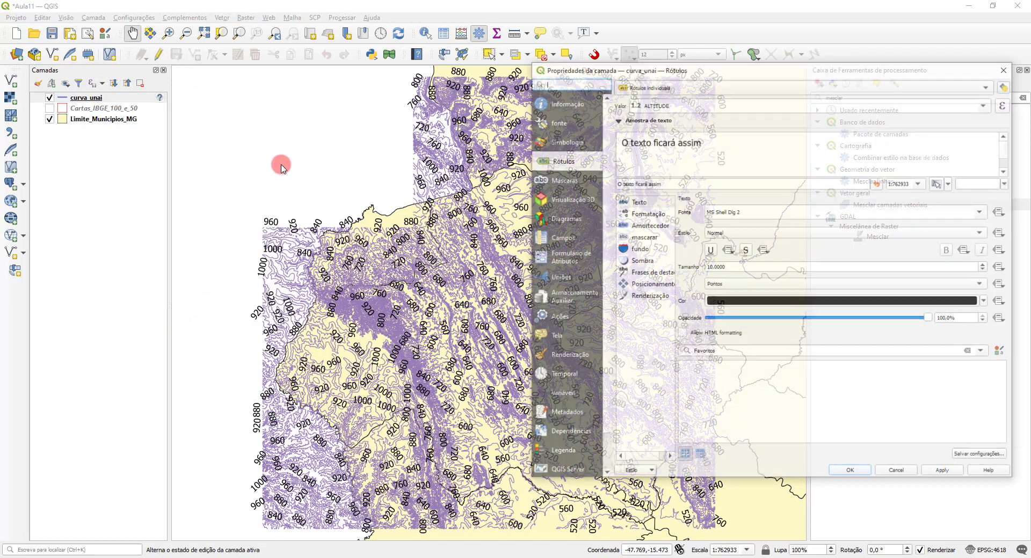
drag(679, 66, 391, 68)
click(376, 86)
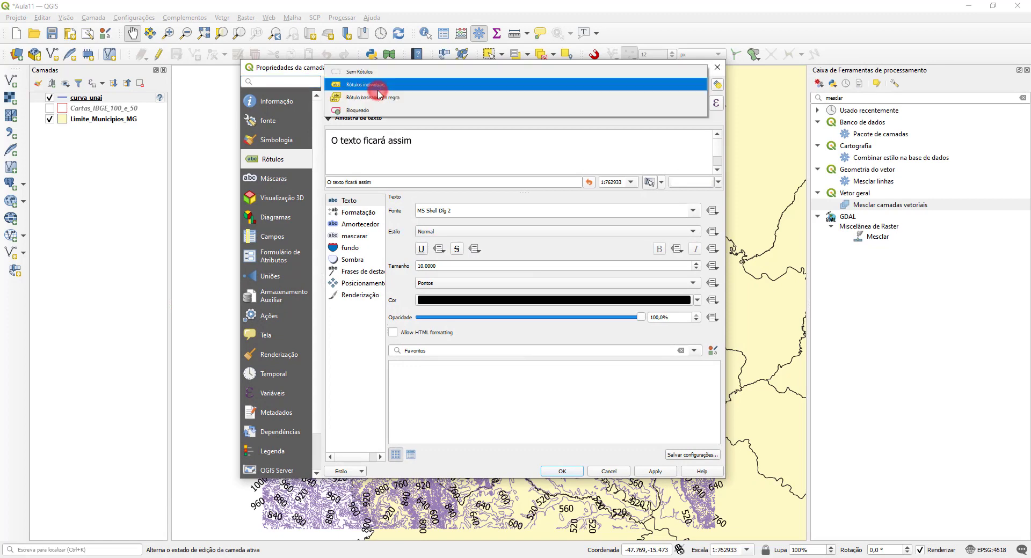
click(379, 73)
click(562, 472)
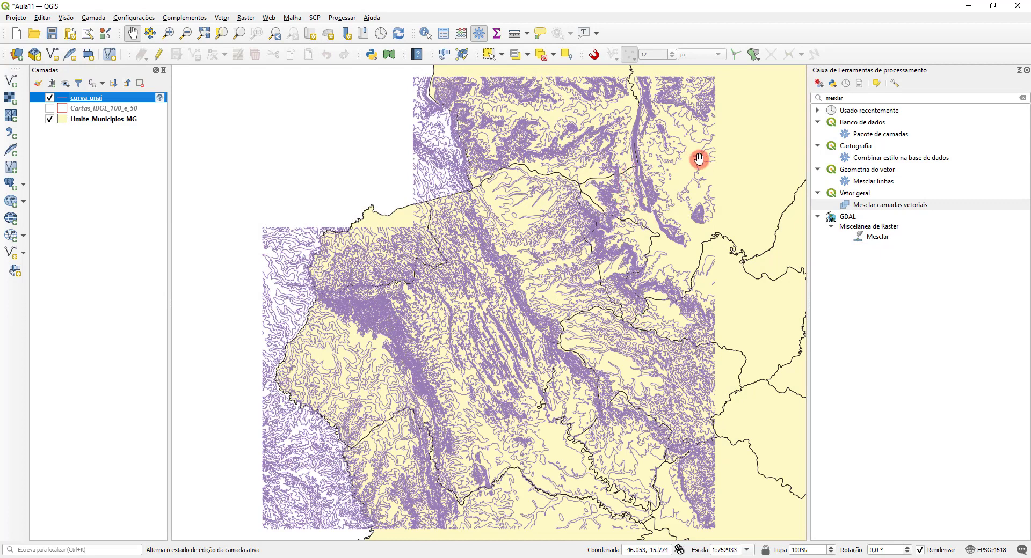
Step: Search the processing toolbox for "interpola" and open the Interpolação TIN tool
drag(846, 98, 789, 94)
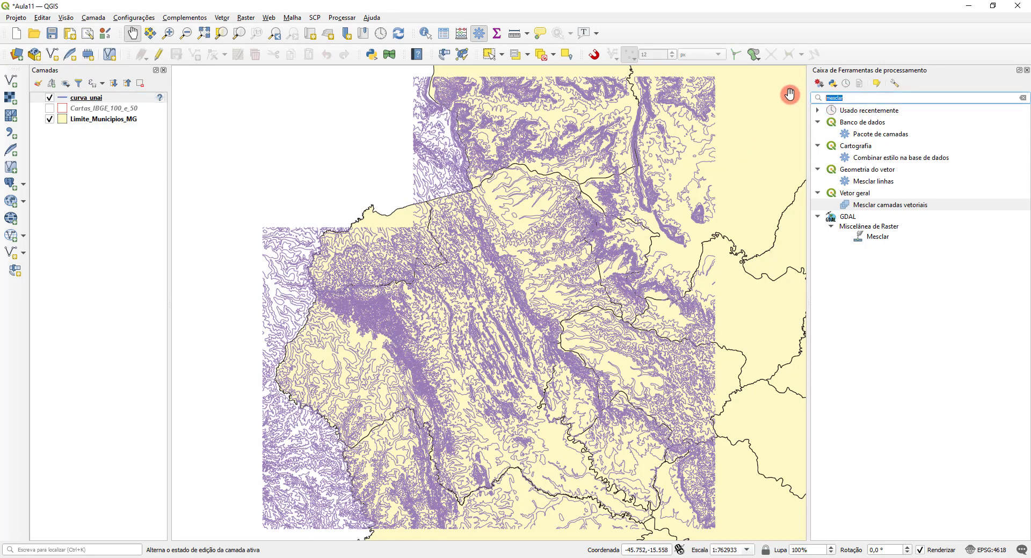
key(BackSpace)
text(interpola)
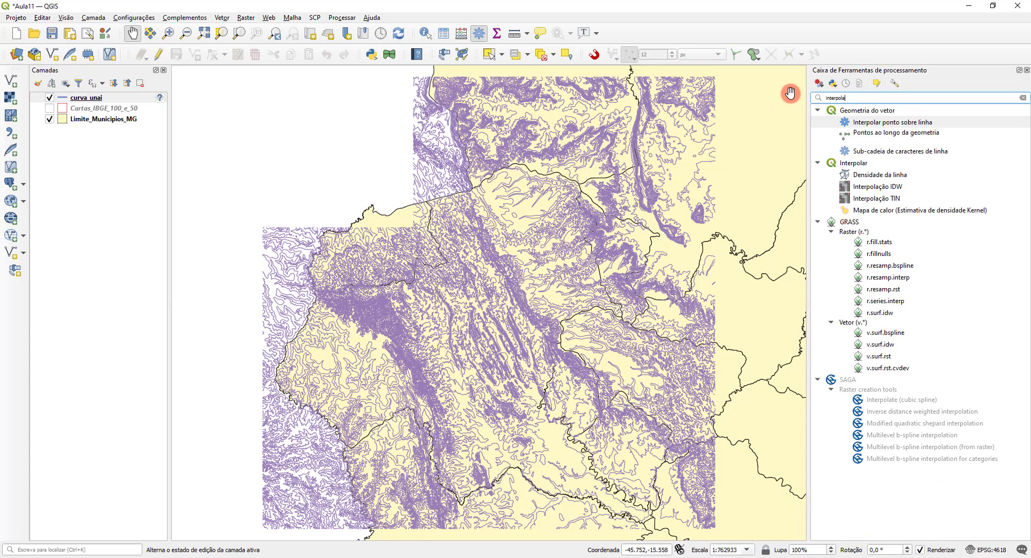
double_click(883, 200)
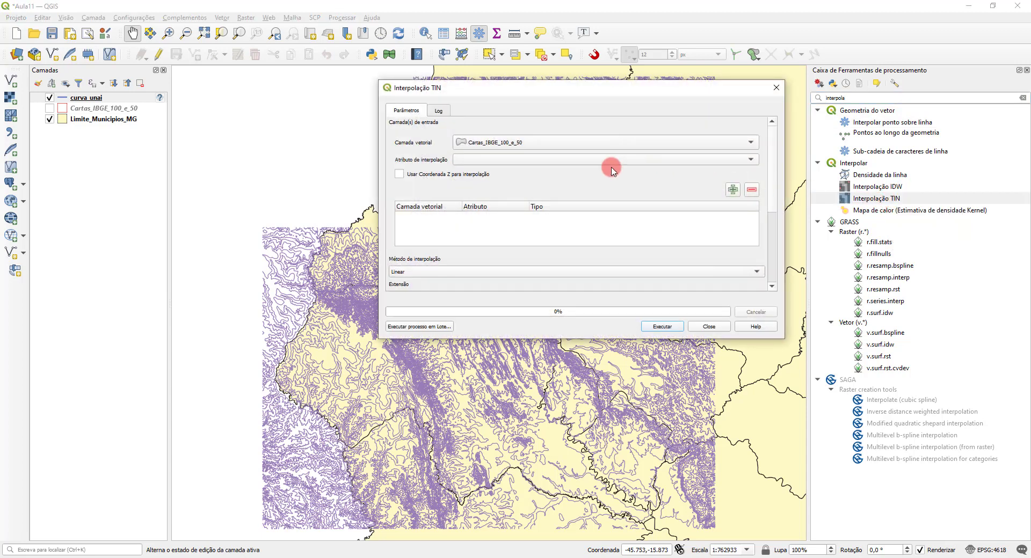
Step: Add curva_unai as TIN interpolation input with the ALTITUDE attribute and type Estruturas lineares
click(520, 144)
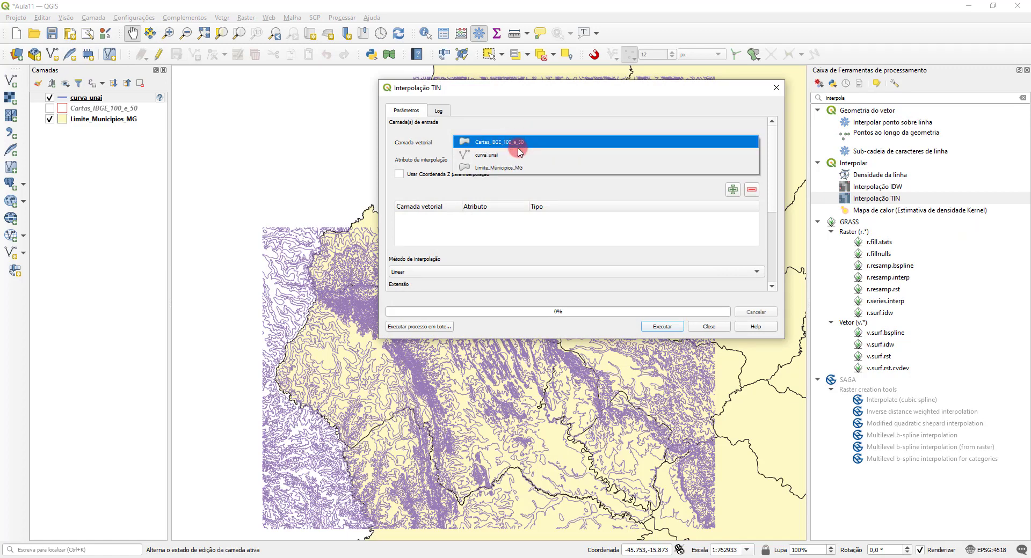
click(525, 155)
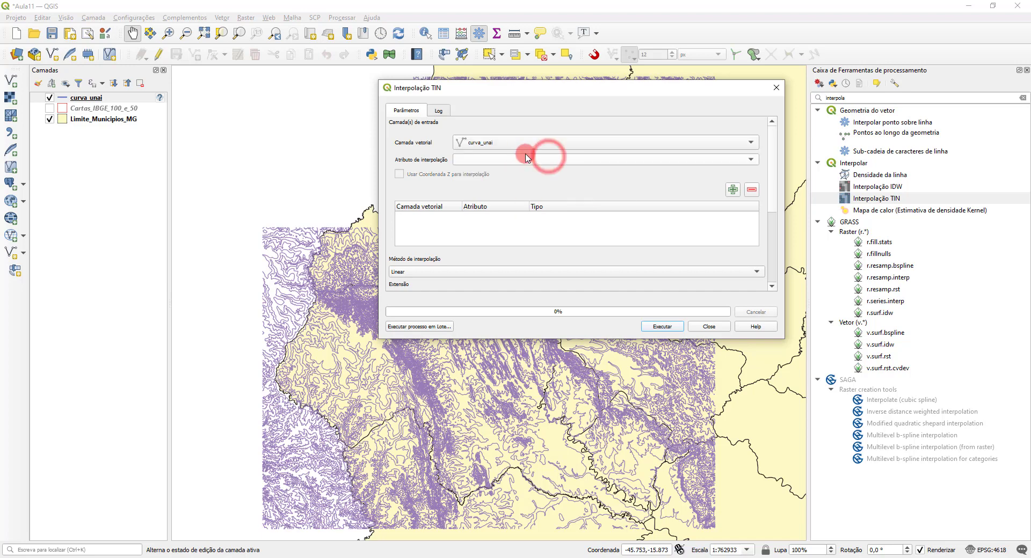
click(549, 159)
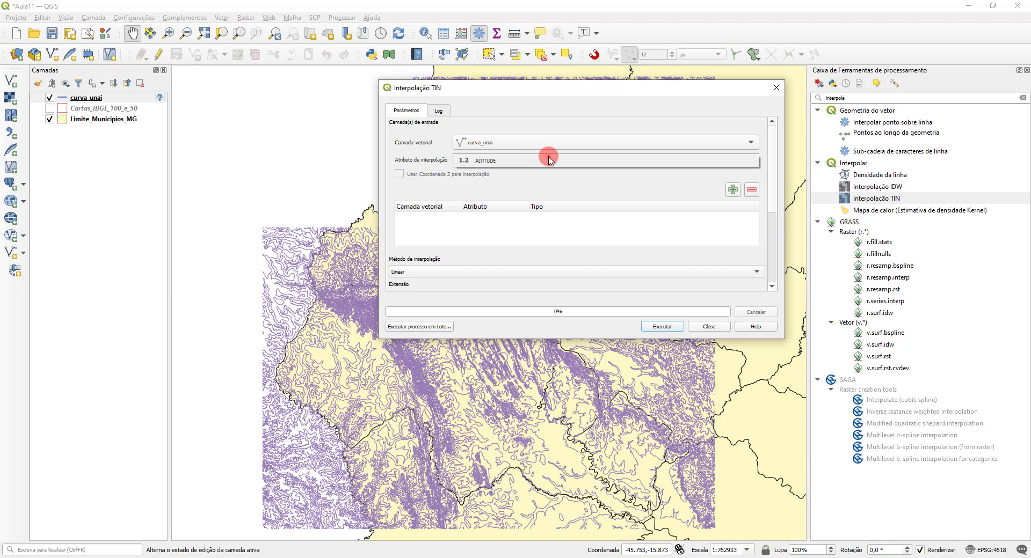
click(548, 159)
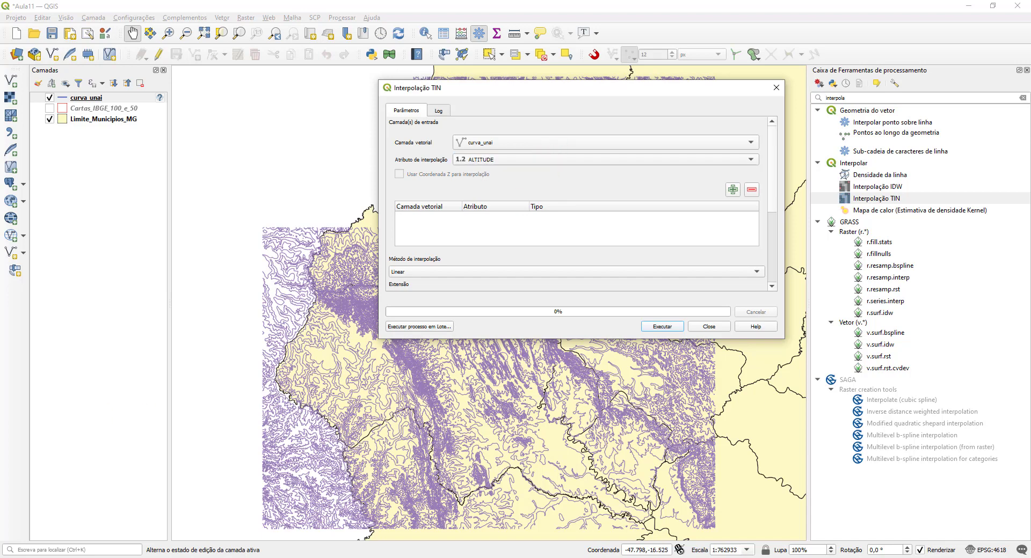
click(129, 433)
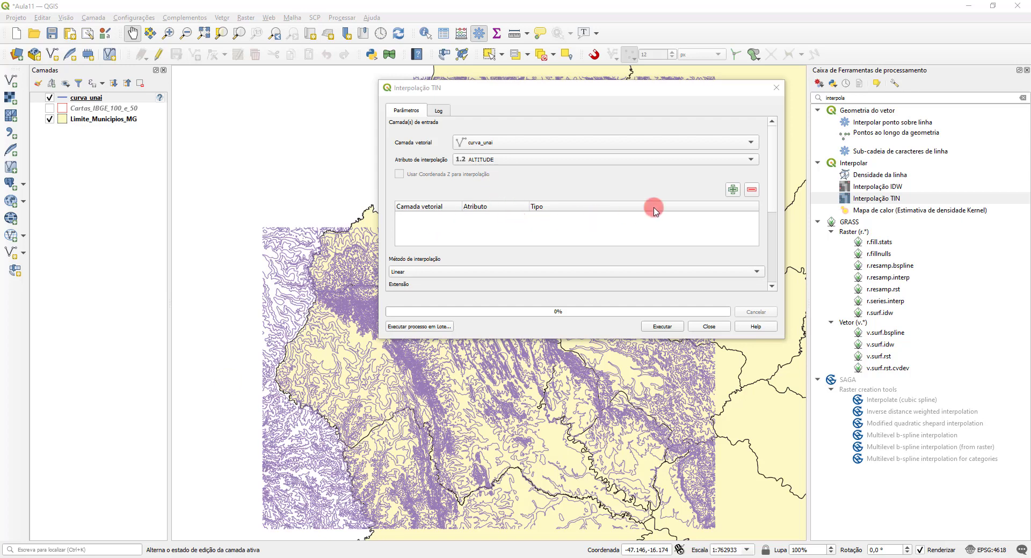
click(732, 189)
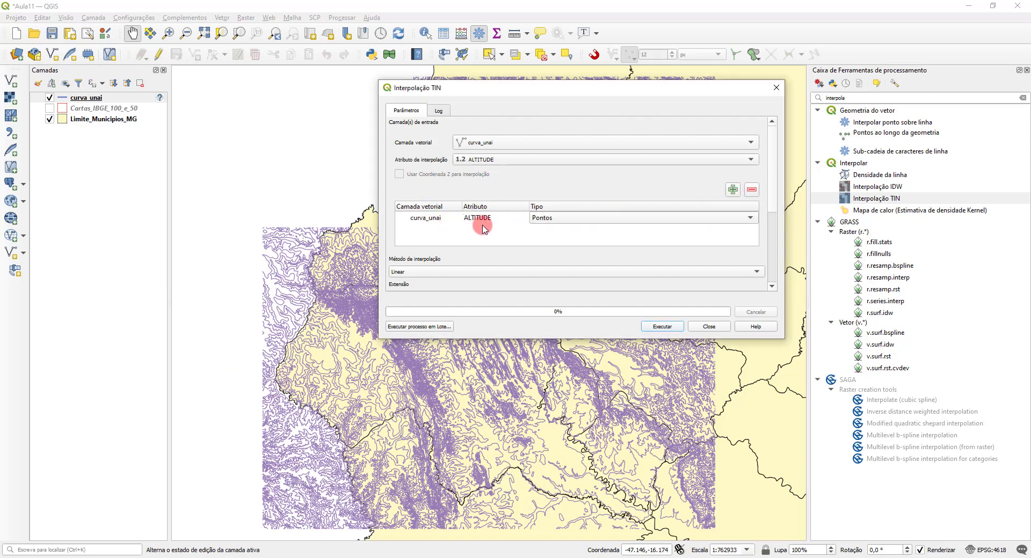
click(567, 218)
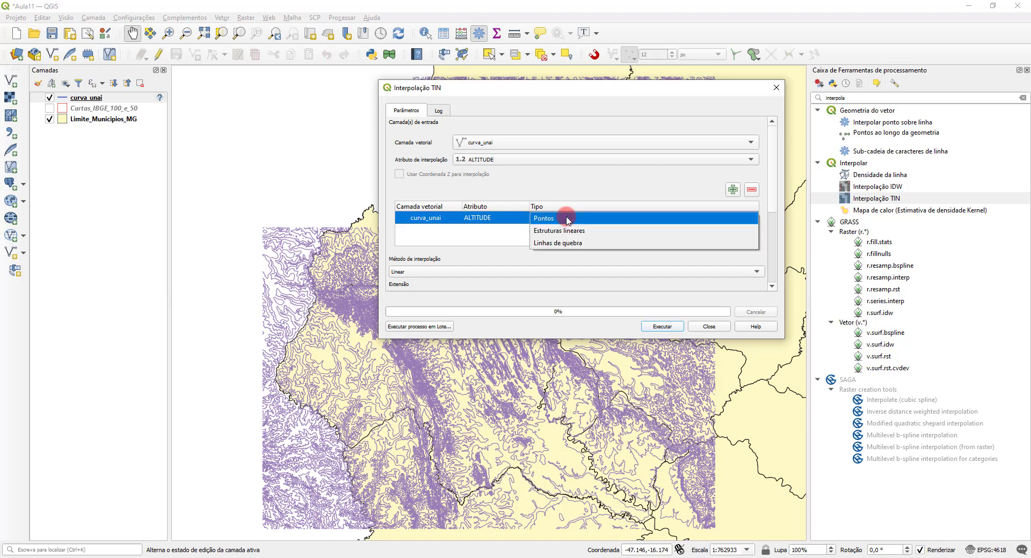
click(590, 231)
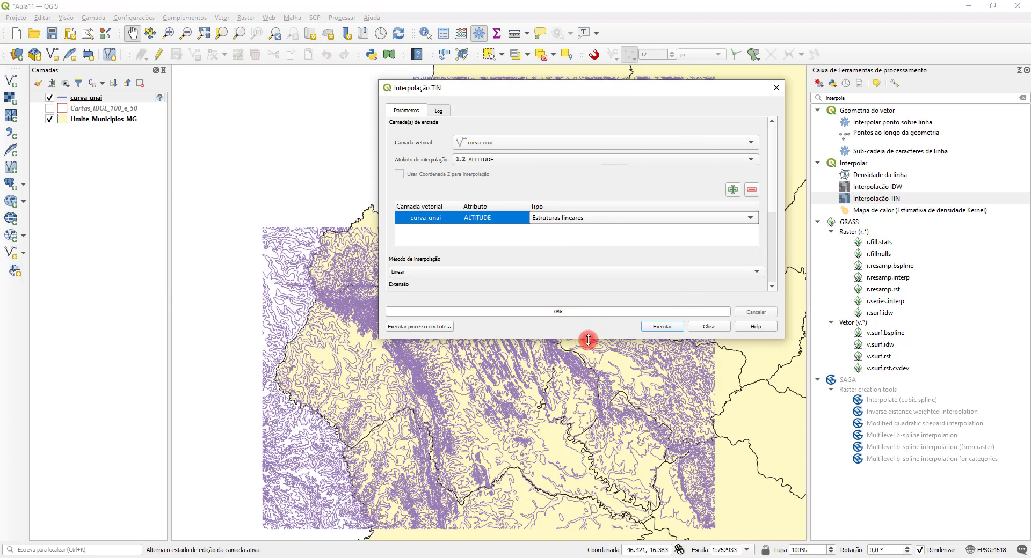
Step: Set the interpolated raster output to the file mde_tin.tif in the Aula11 folder
drag(587, 338, 588, 490)
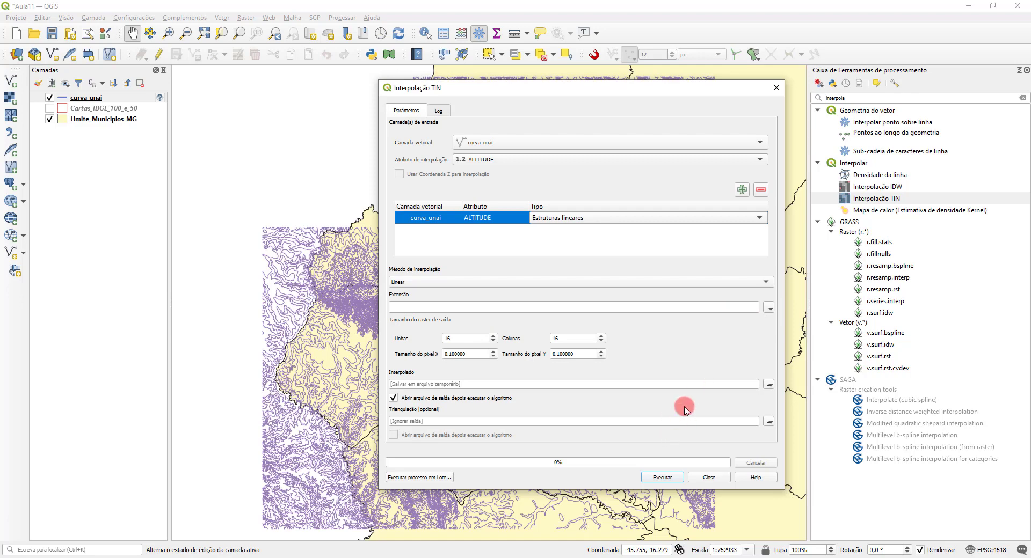
click(769, 384)
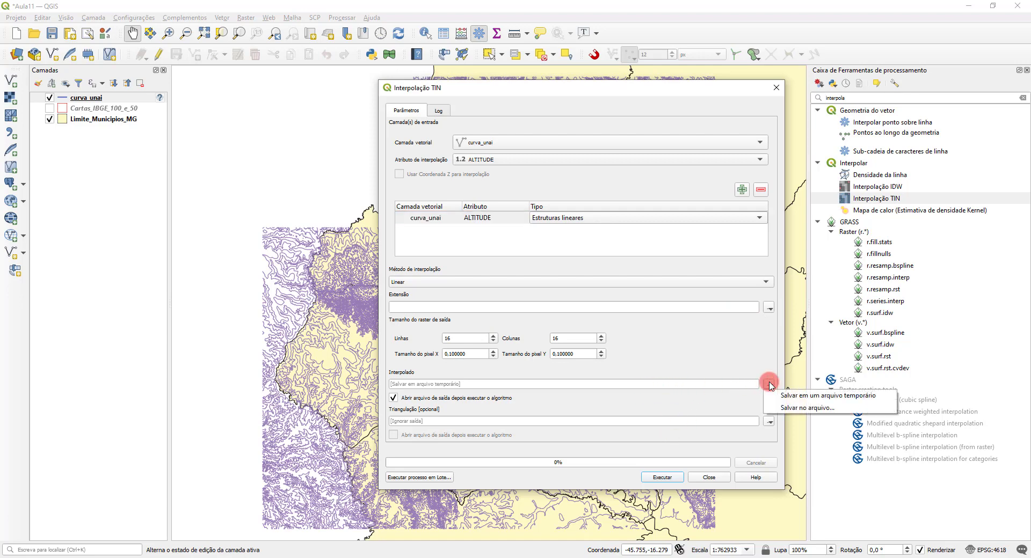
click(803, 408)
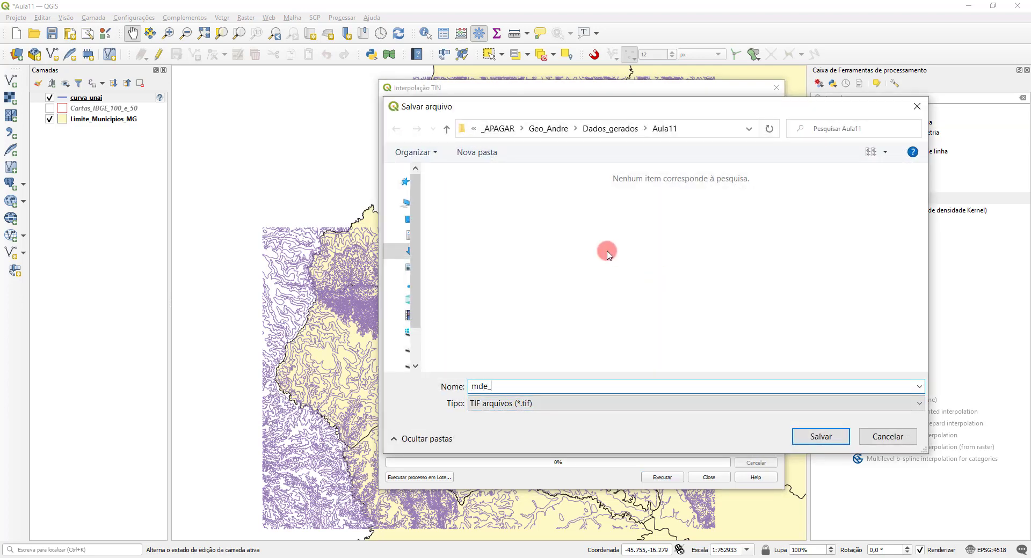
text(mde_tin)
click(808, 432)
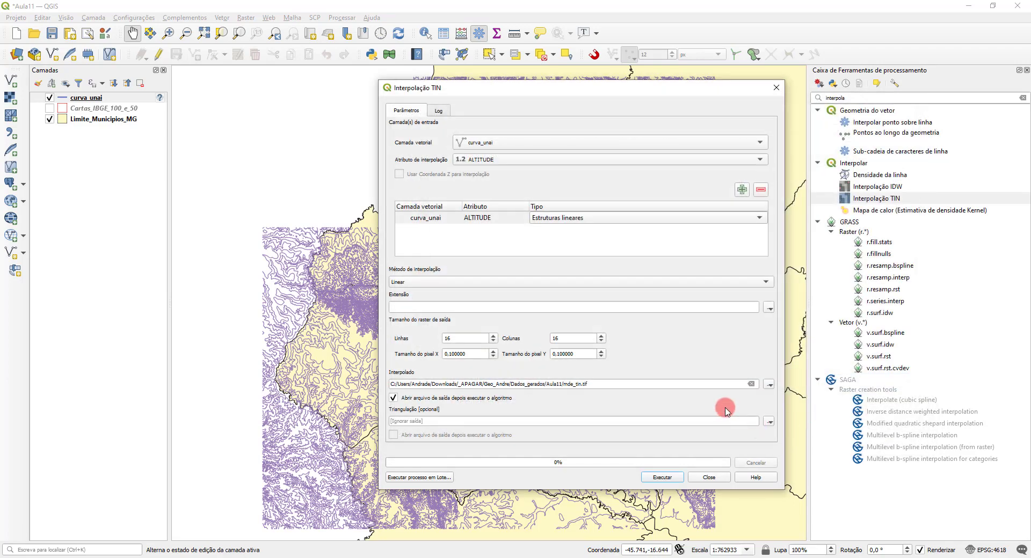
Step: Use the map canvas extent for the interpolation, run Interpolação TIN and close the tool
click(769, 308)
click(733, 309)
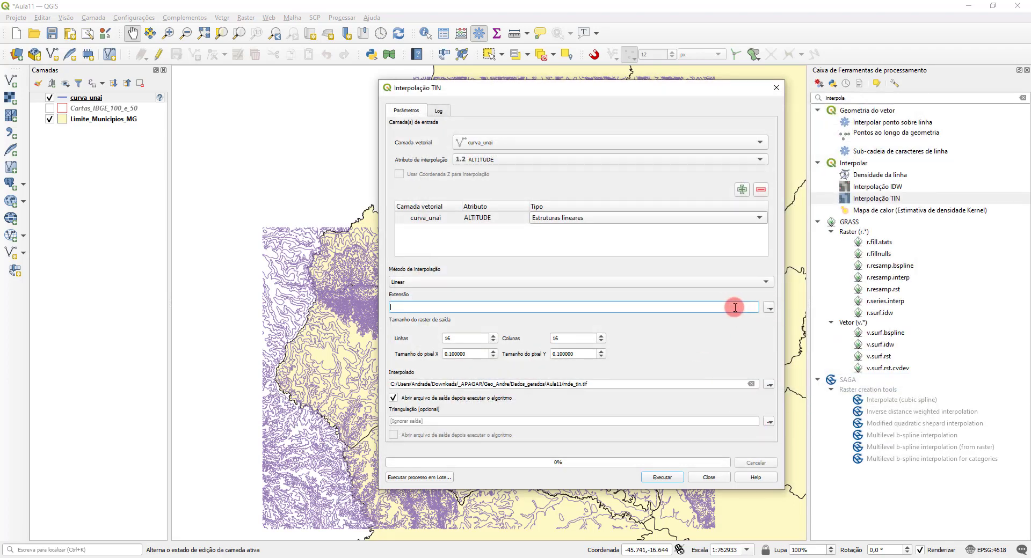
click(769, 308)
mouse_move(796, 325)
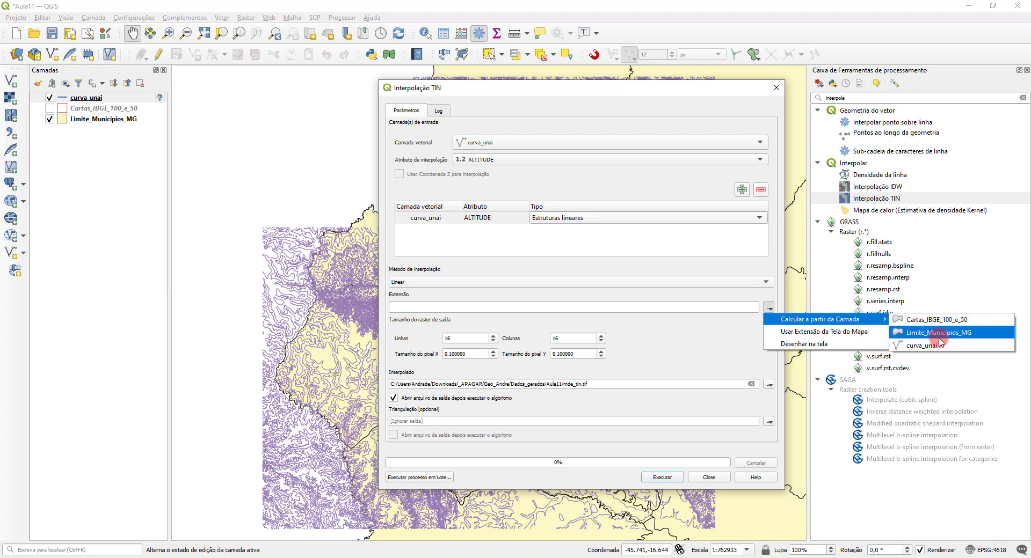
click(712, 267)
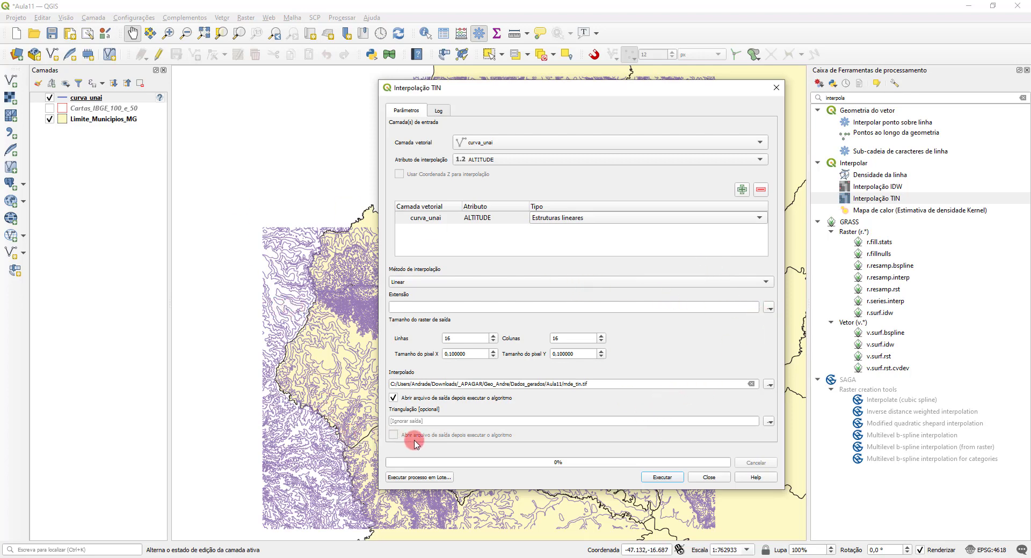
click(770, 308)
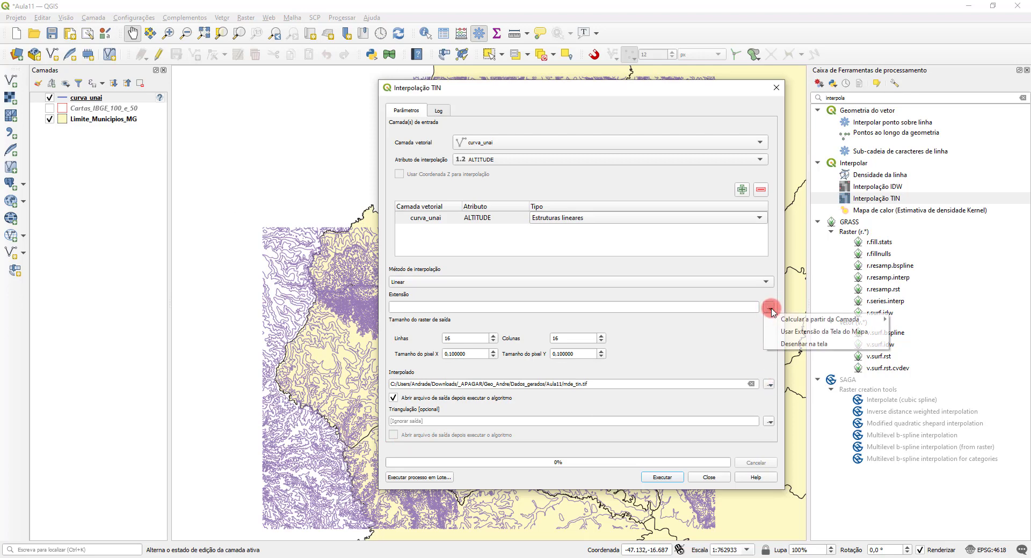
click(822, 333)
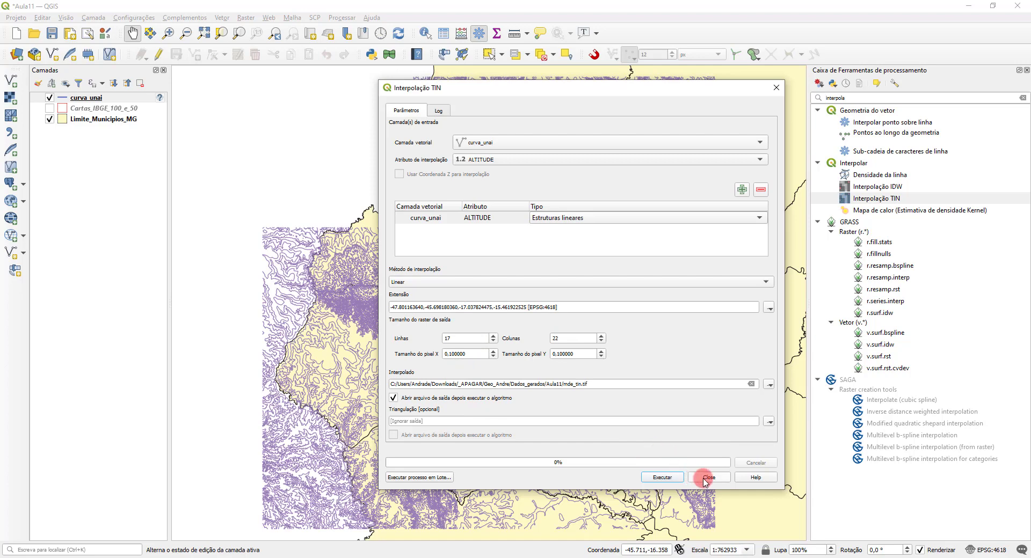
click(662, 477)
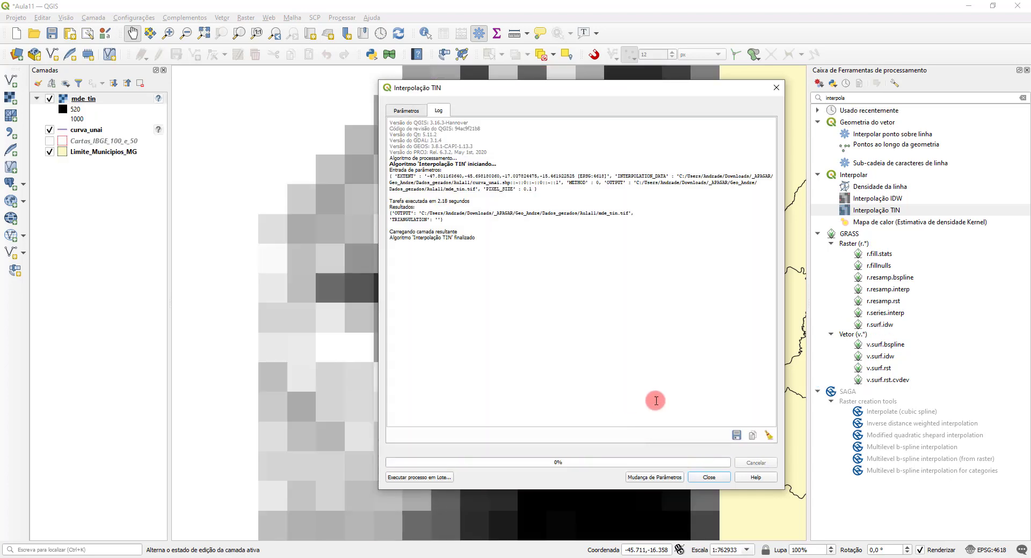
click(708, 477)
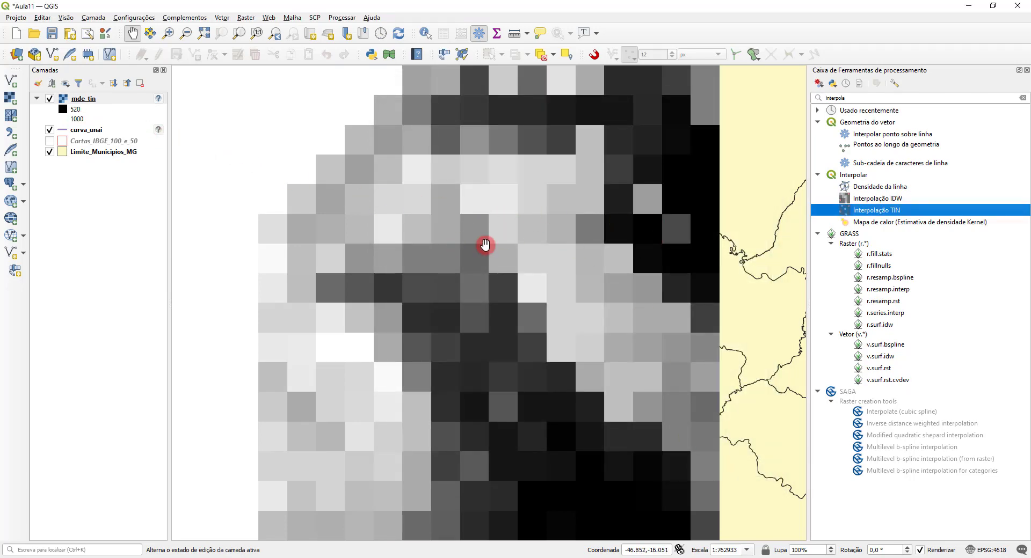
Step: Reopen Interpolação TIN and add curva_unai again with the ALTITUDE attribute and type Estruturas lineares
double_click(879, 214)
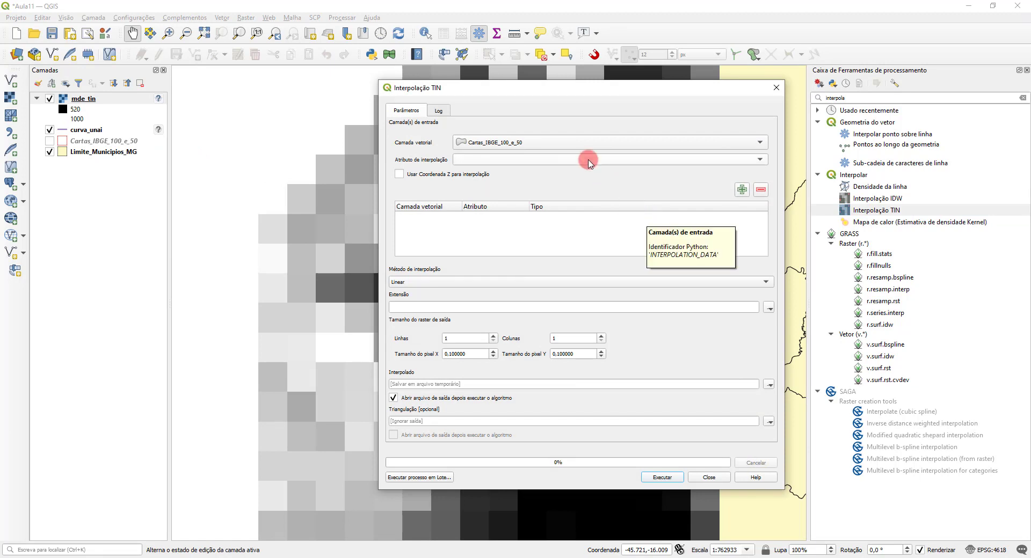
click(570, 144)
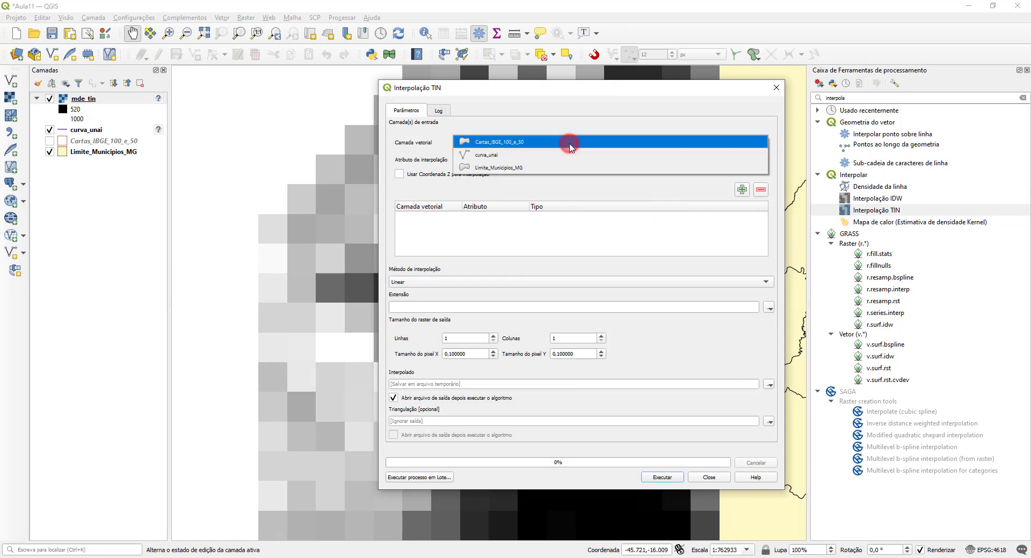
click(513, 154)
click(768, 162)
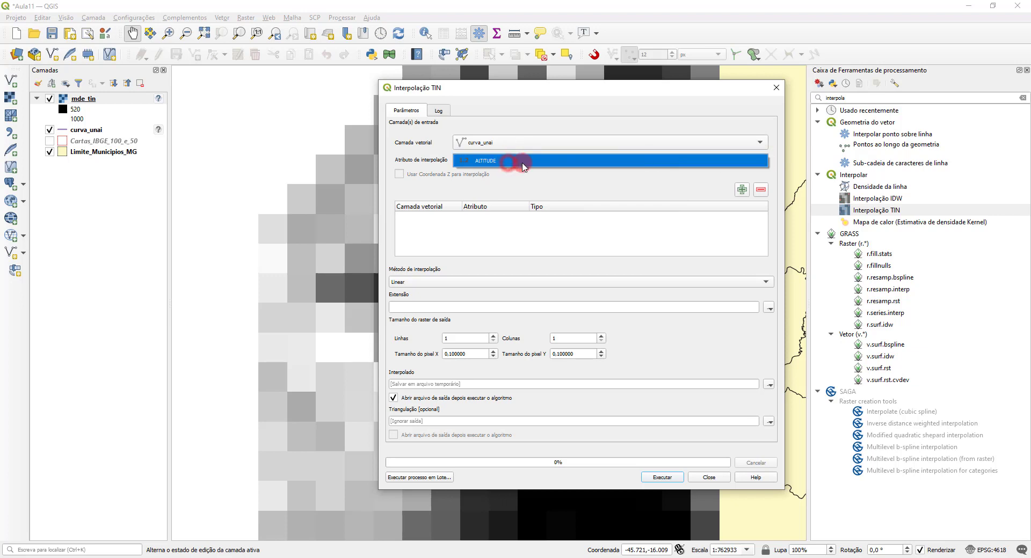
click(526, 166)
click(740, 188)
click(549, 218)
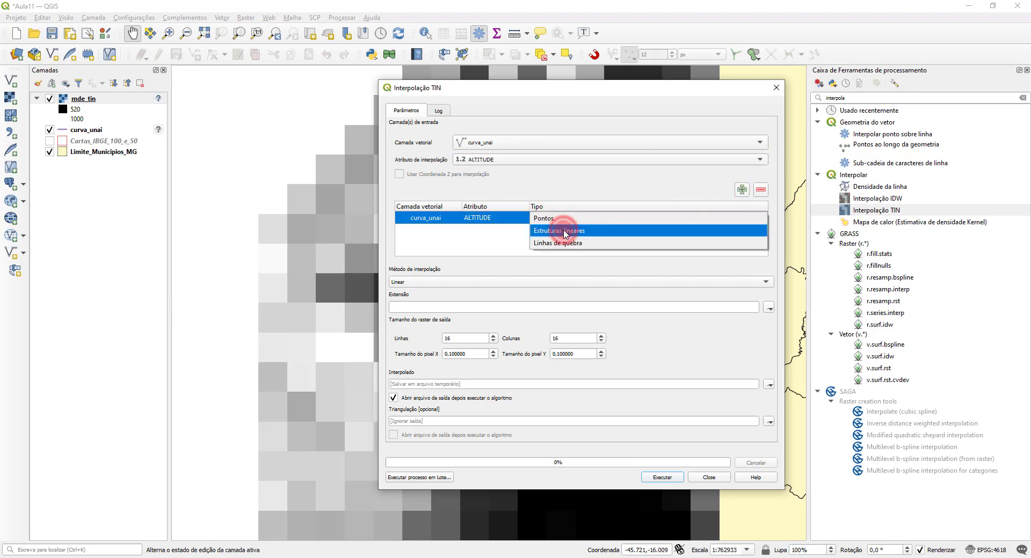
click(559, 231)
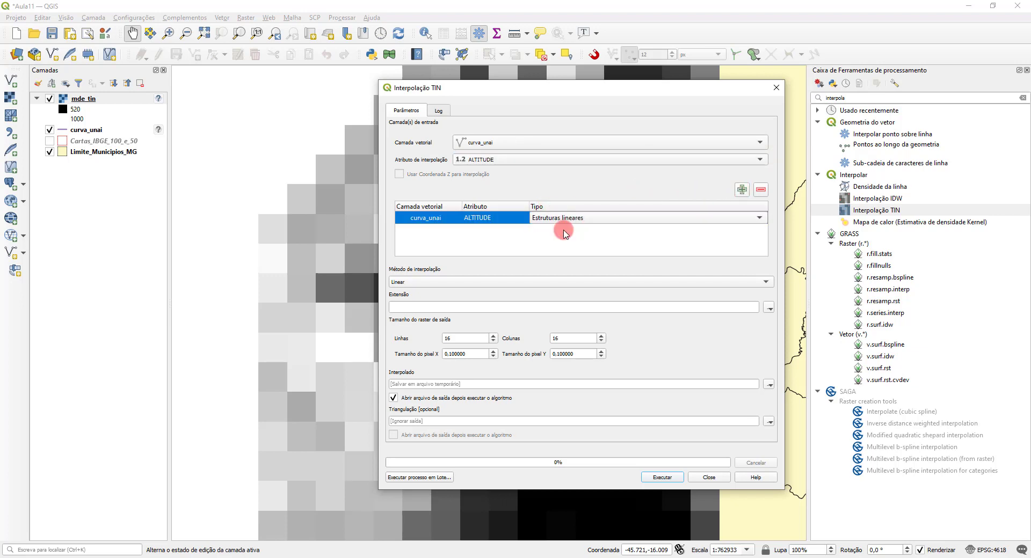
Step: Set the extent from the map canvas and the X and Y pixel sizes to 0.01
click(771, 310)
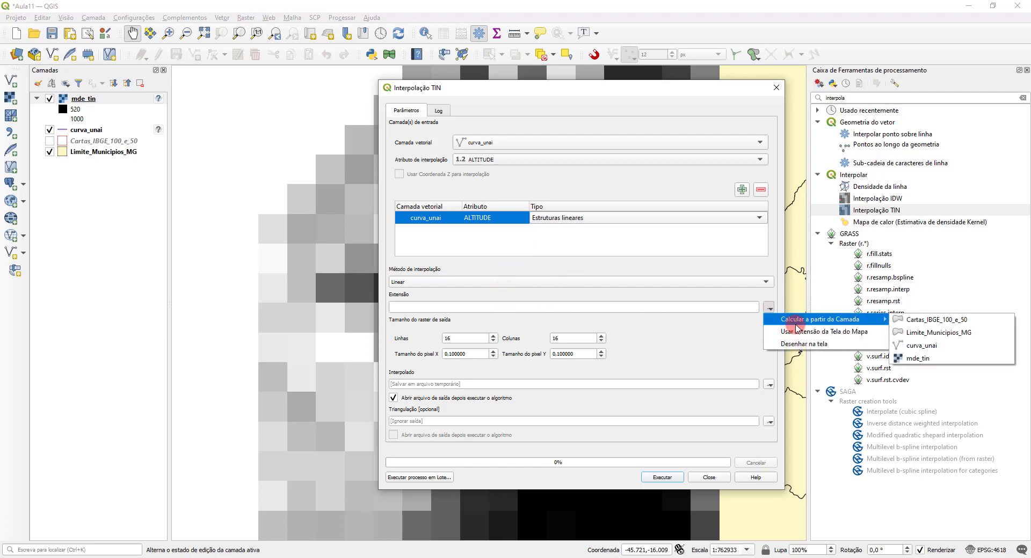
click(817, 334)
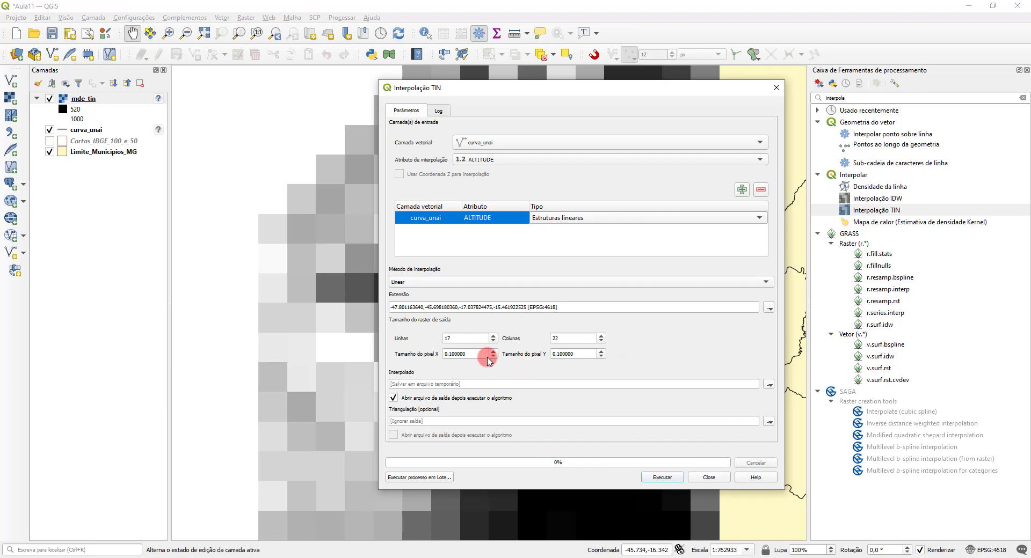
double_click(477, 354)
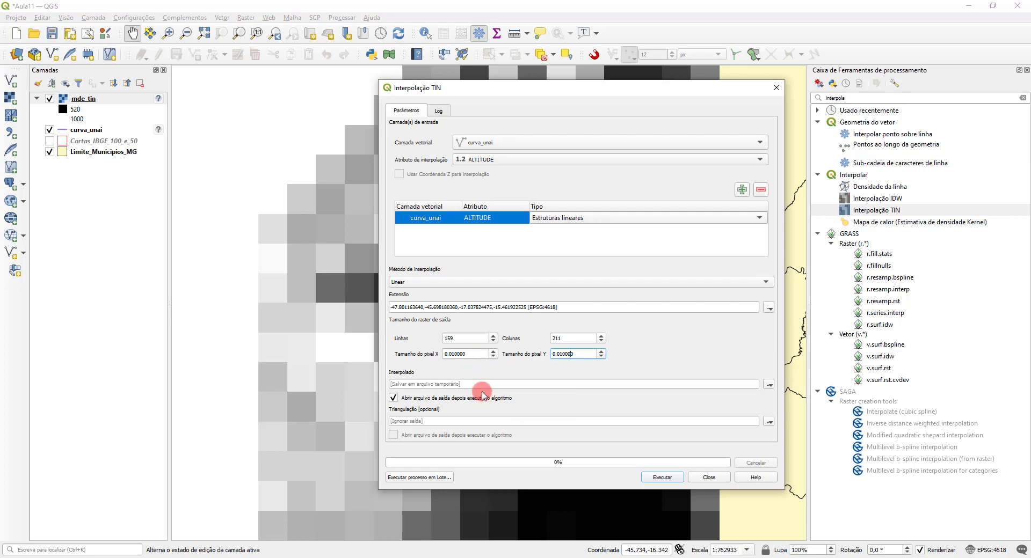
Step: Set the interpolated raster output to the file mde_tin2.tif in the Aula11 folder
click(769, 385)
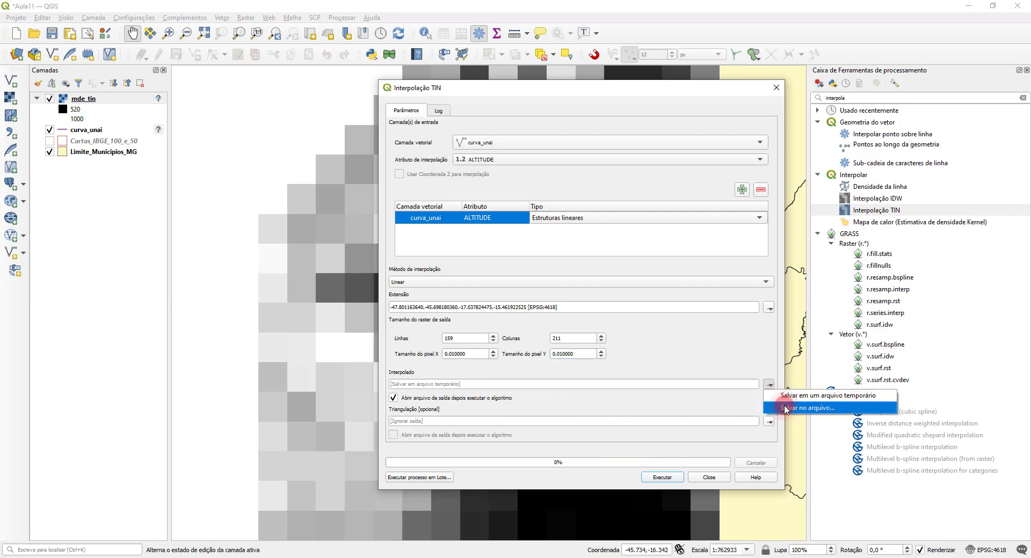
click(779, 410)
click(470, 207)
double_click(501, 388)
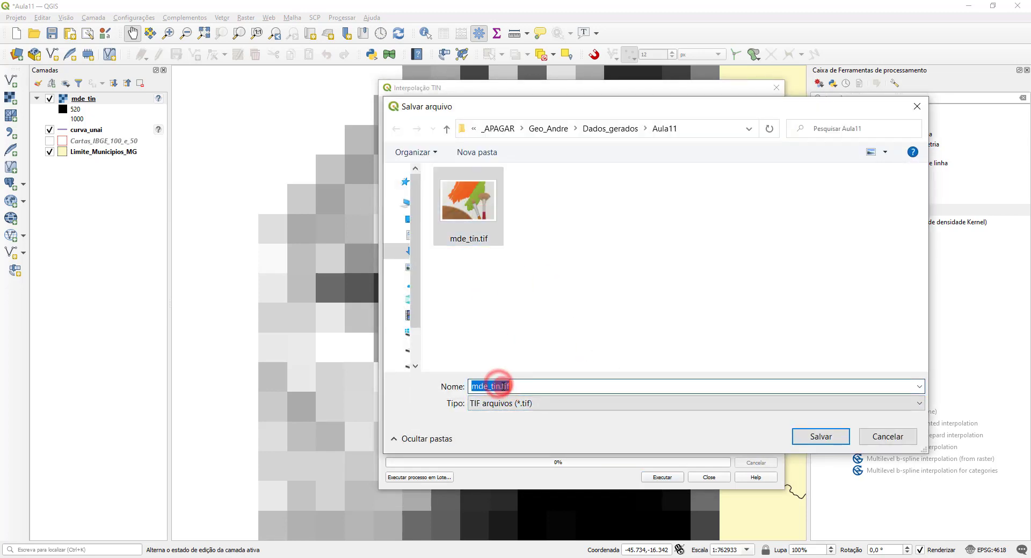
click(501, 386)
text(2)
click(820, 436)
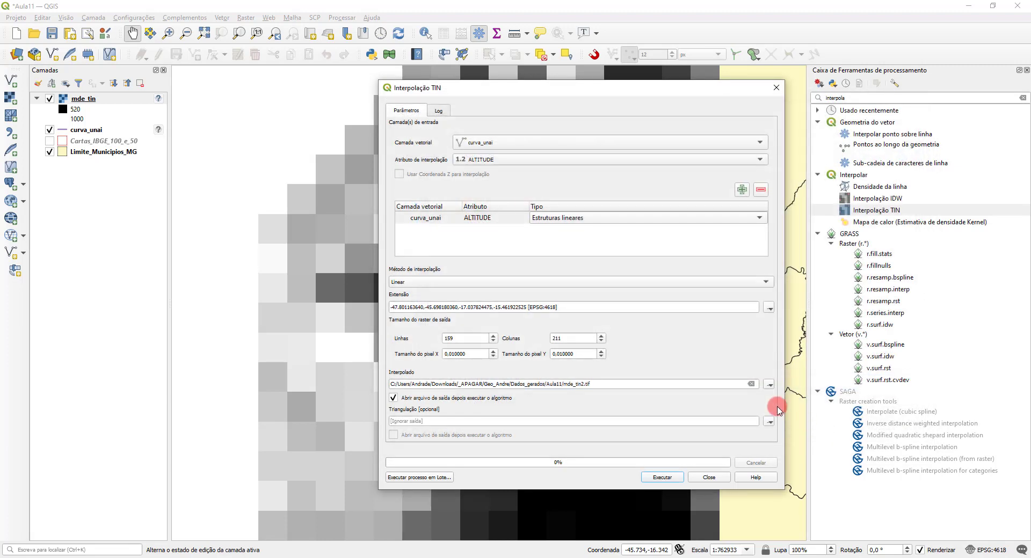
Step: Run the interpolation for mde_tin2, close the tool and hide the mde_tin layer
click(663, 477)
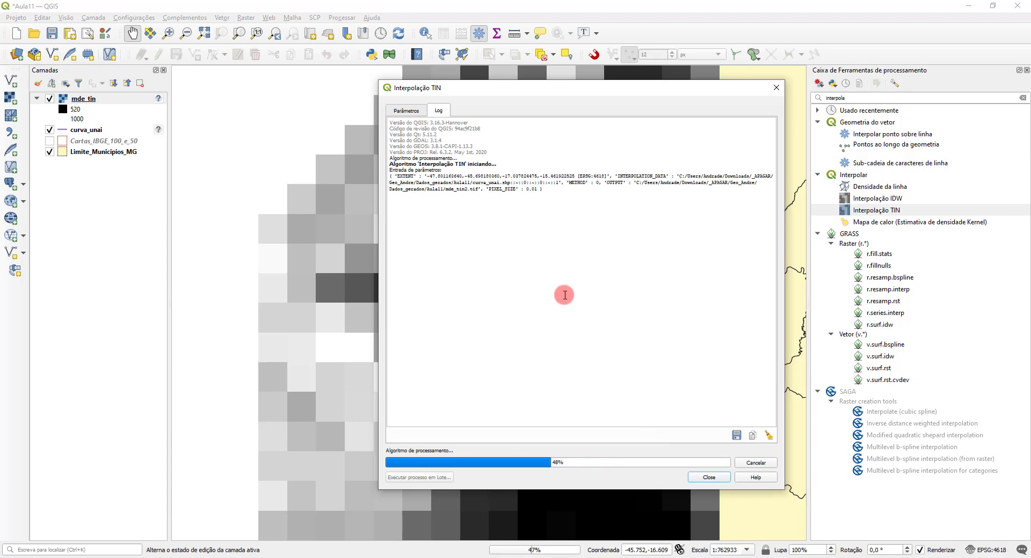
click(709, 477)
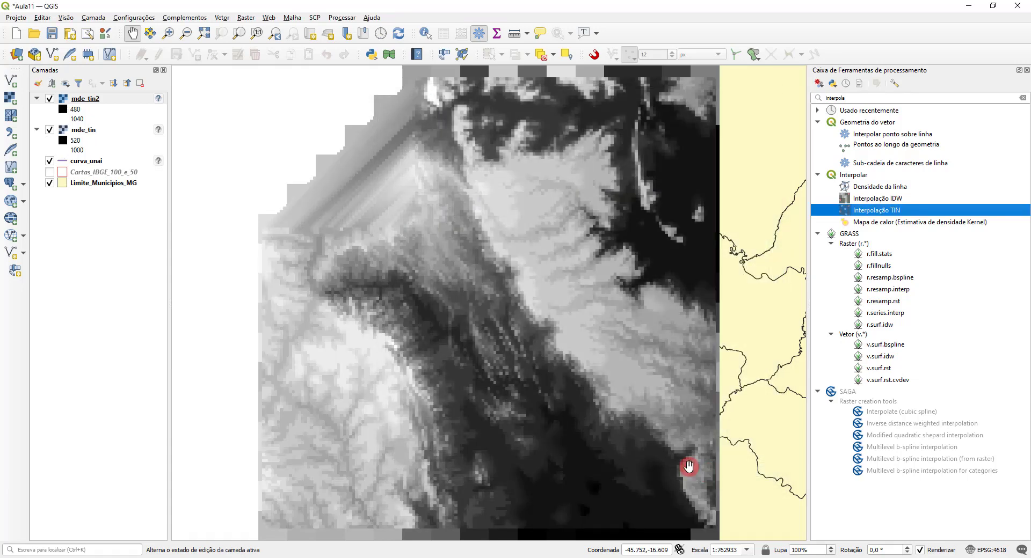
click(49, 130)
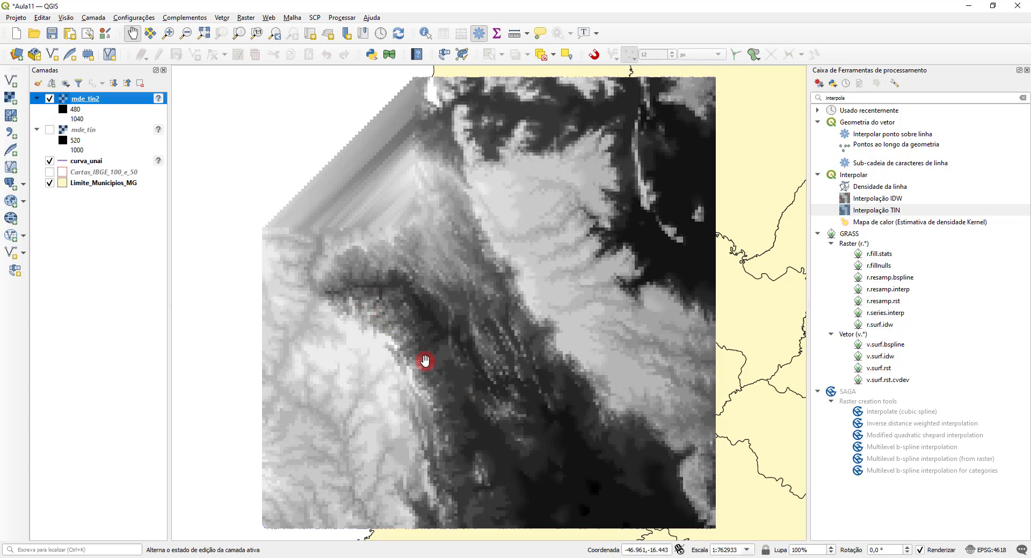
Step: Reopen Interpolação TIN and add curva_unai with the ALTITUDE attribute and type Estruturas lineares for a third interpolation
double_click(875, 210)
click(548, 143)
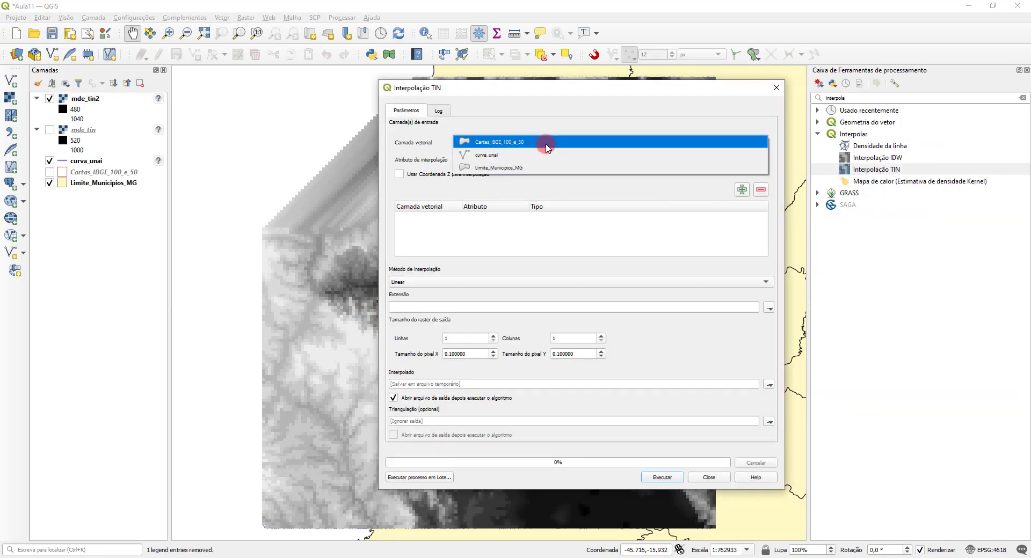
click(529, 154)
click(537, 160)
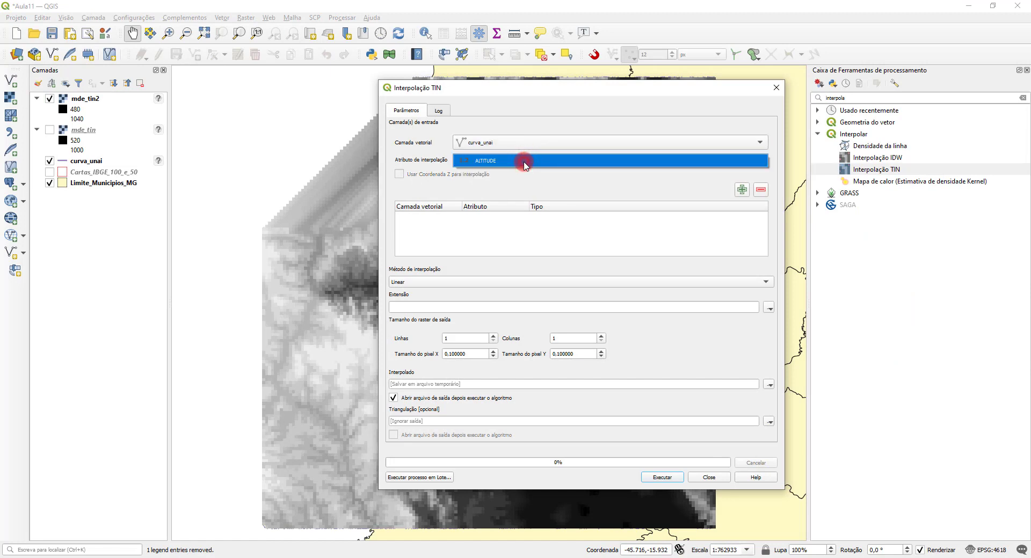
click(525, 162)
click(741, 189)
double_click(591, 218)
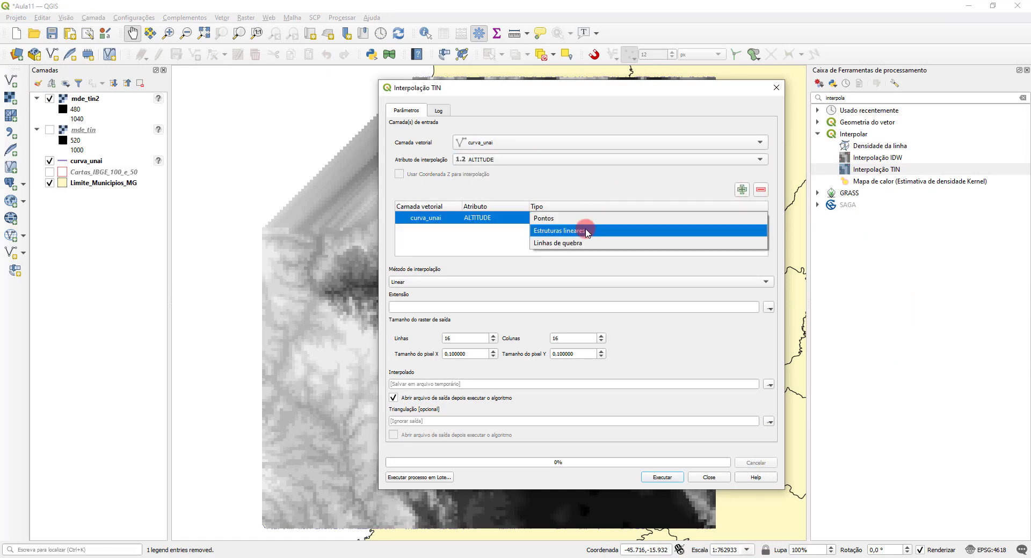
click(587, 232)
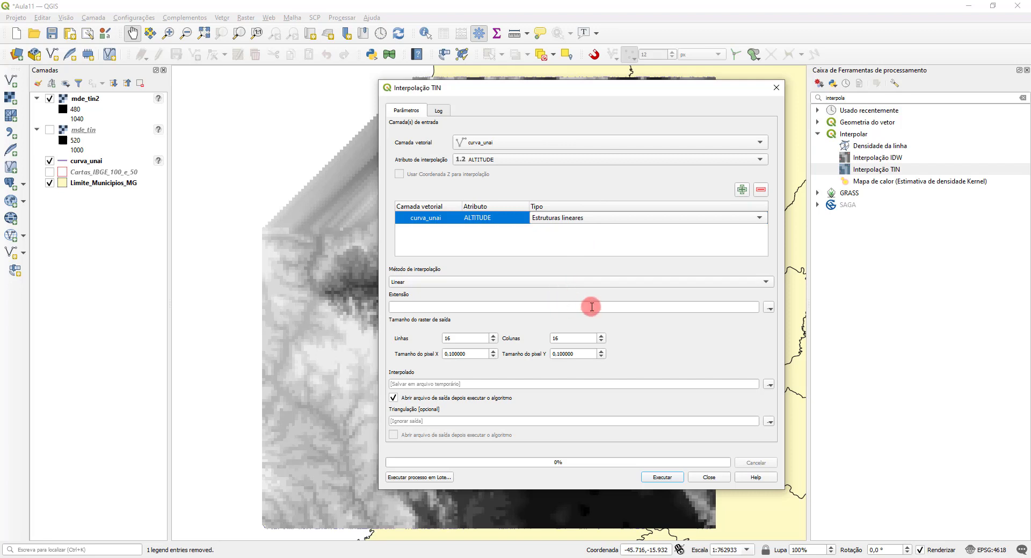
Step: Use the map canvas extent and set the X and Y pixel sizes to 0.001
click(770, 309)
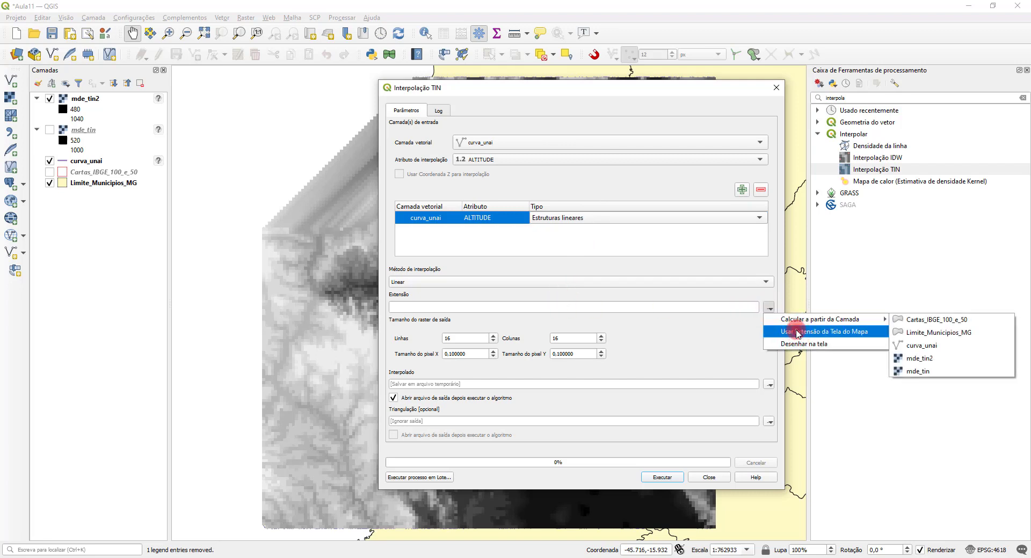
click(795, 331)
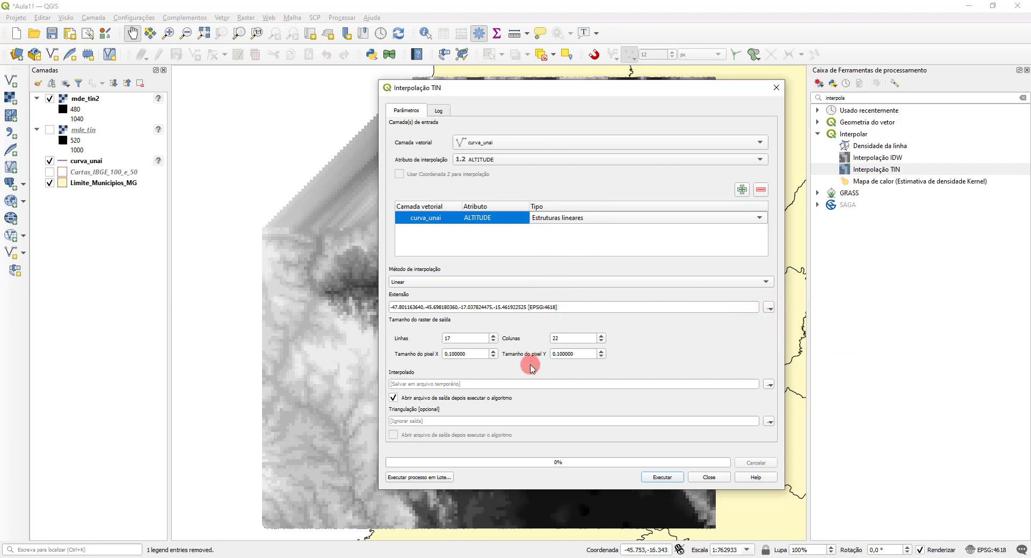
drag(452, 352, 505, 354)
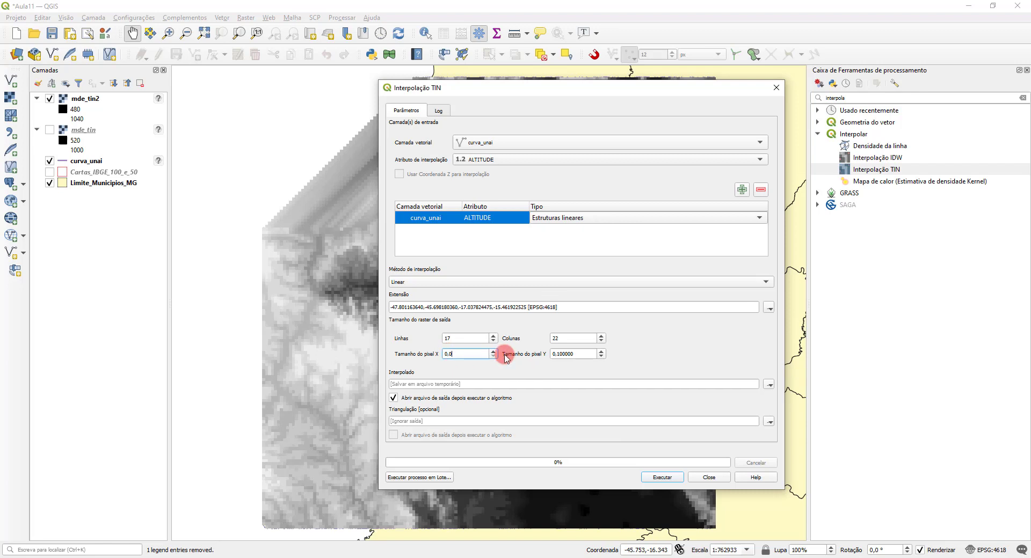
text(001)
click(469, 339)
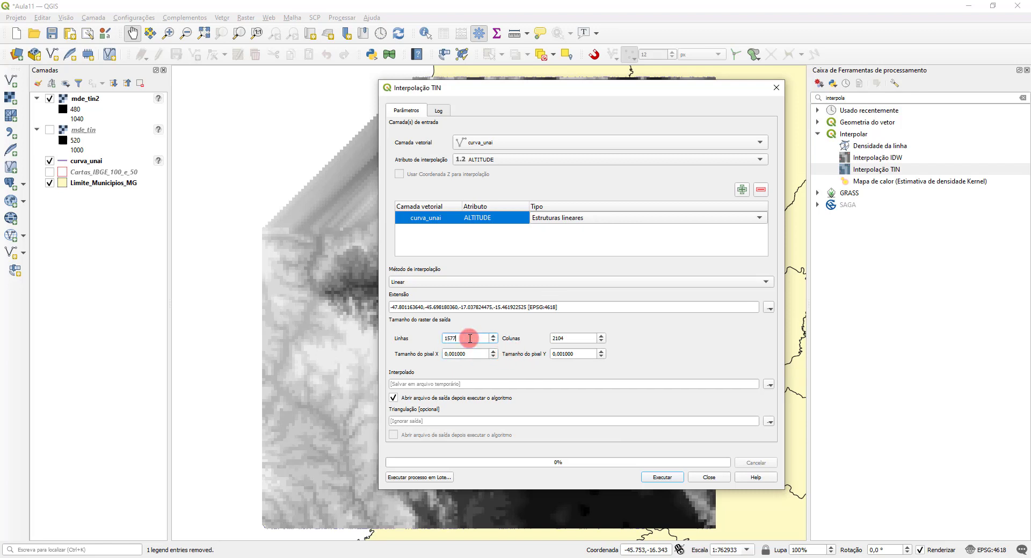
Step: Set the interpolated raster output to the file mde_tin3.tif in the Aula11 folder
click(769, 385)
click(784, 411)
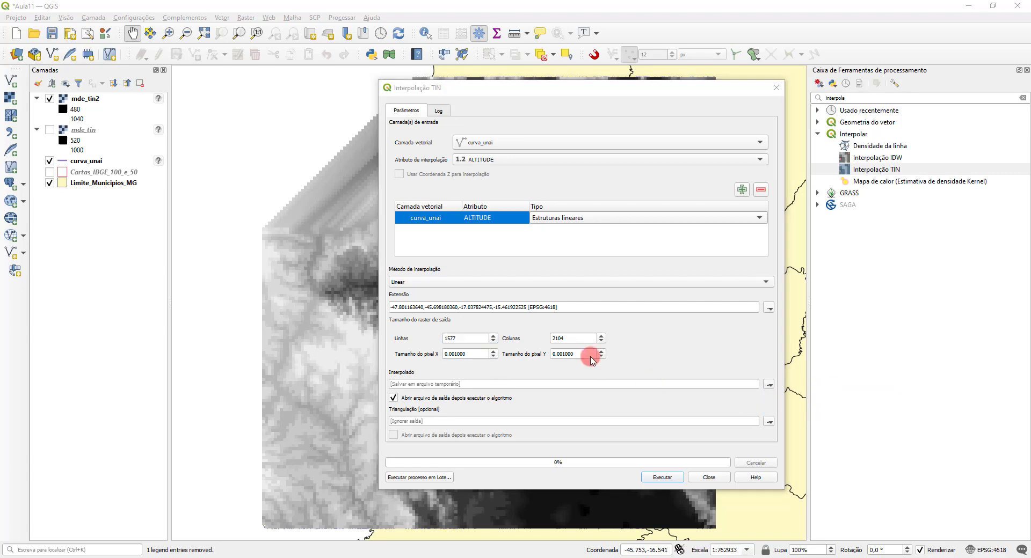
click(481, 188)
double_click(502, 387)
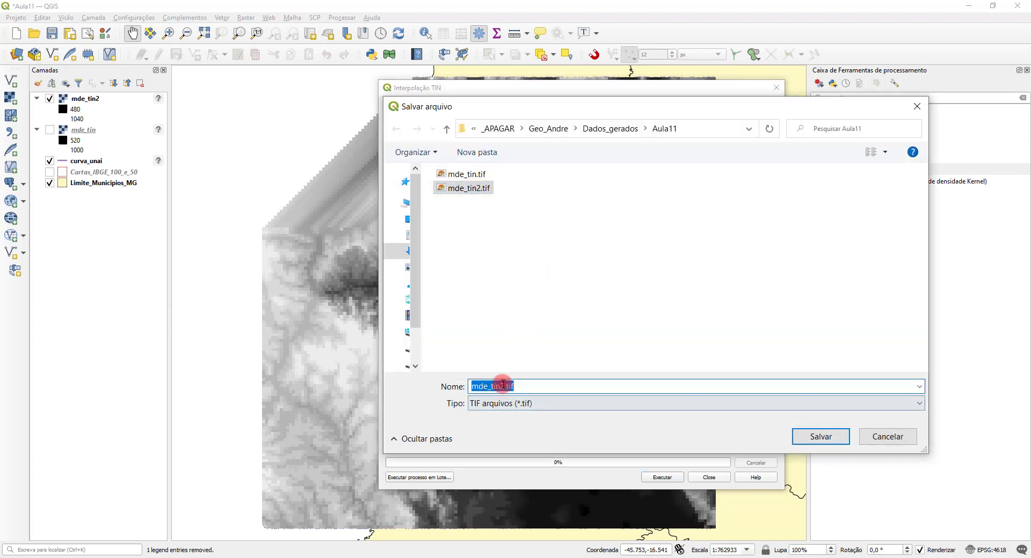
text(mde_tin3)
click(818, 435)
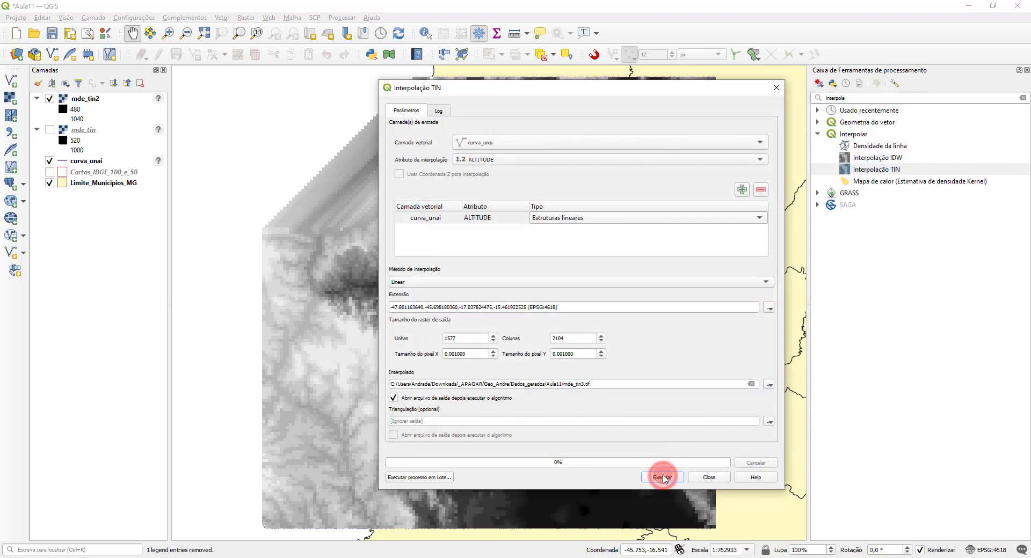
Step: Run the interpolation for mde_tin3 and close the tool, hide mde_tin2 and move mde_tin3 above it in the layer order
click(664, 478)
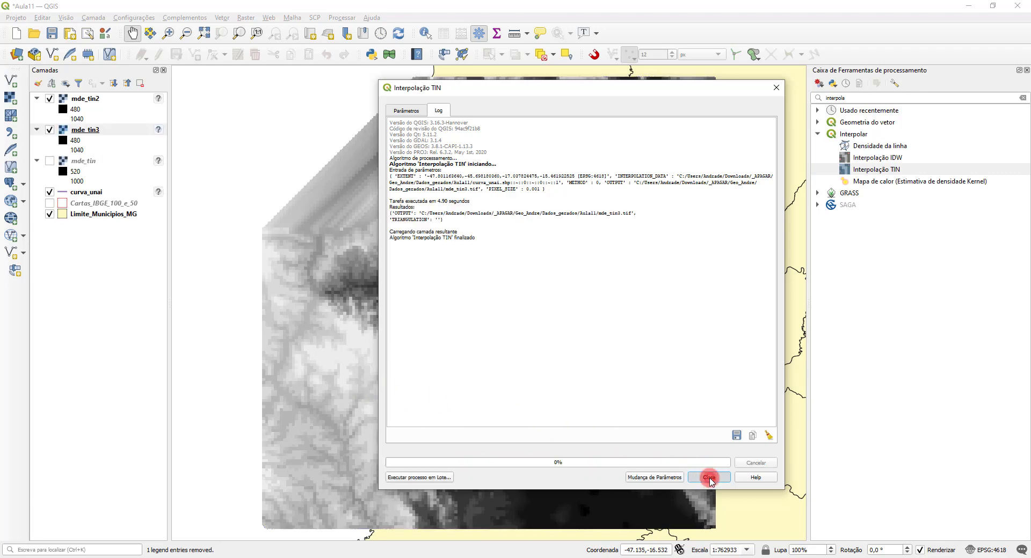
click(709, 477)
click(50, 99)
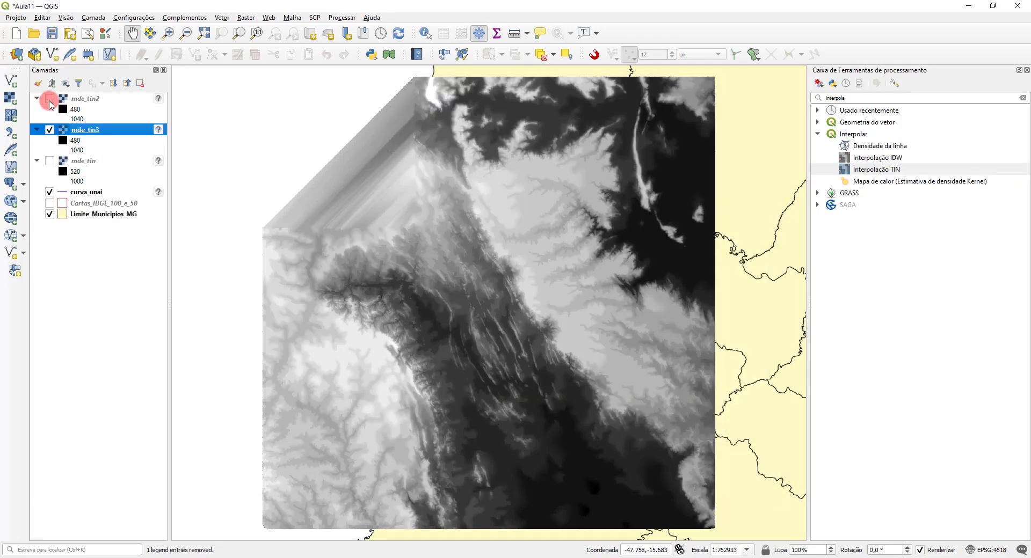
mouse_move(88, 102)
mouse_down()
mouse_move(93, 152)
mouse_move(93, 97)
mouse_up()
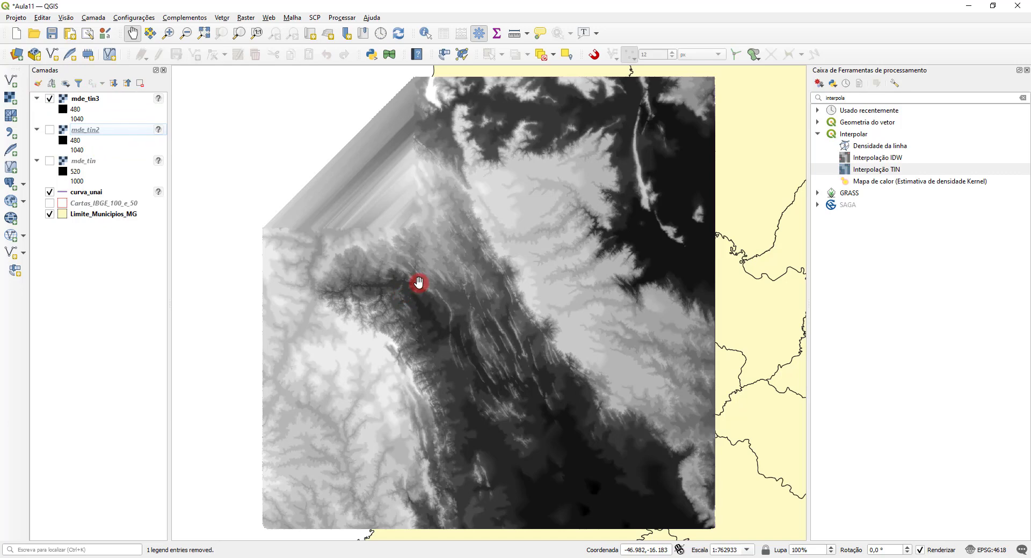
Step: Compare the pixel detail of mde_tin3 and mde_tin2 at close range by switching mde_tin3 off and on above mde_tin2
scroll(418, 282, up, 1)
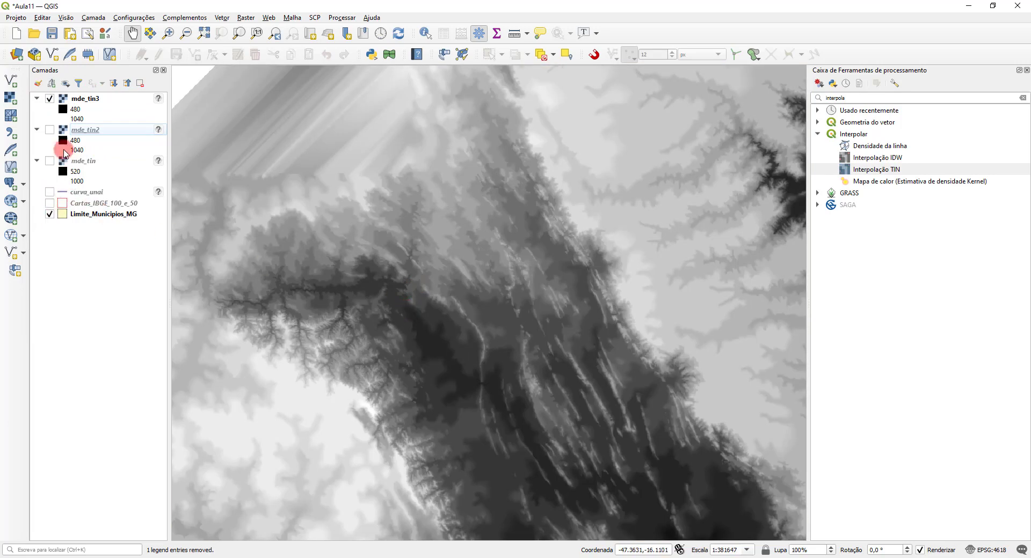
click(50, 130)
click(53, 101)
click(52, 99)
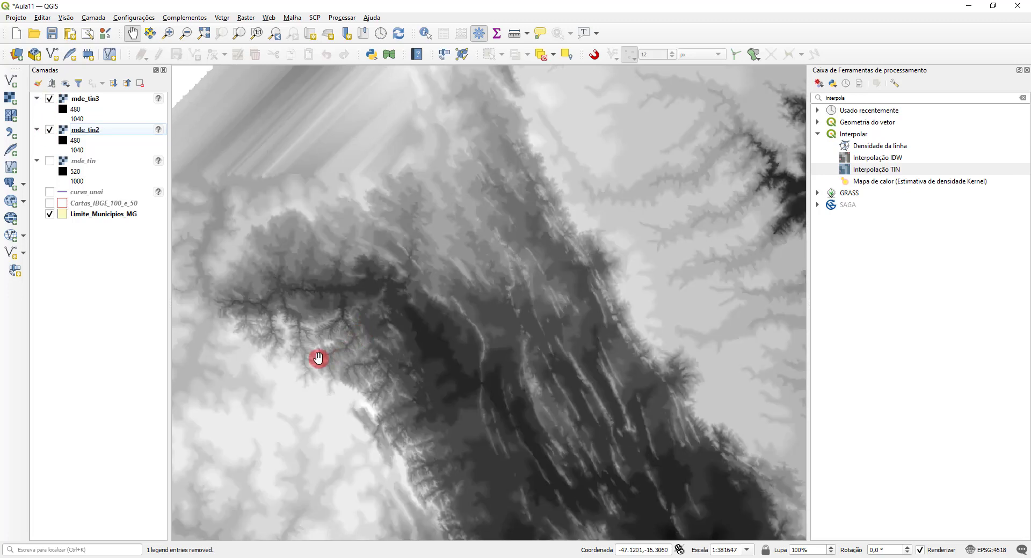
scroll(284, 348, up, 2)
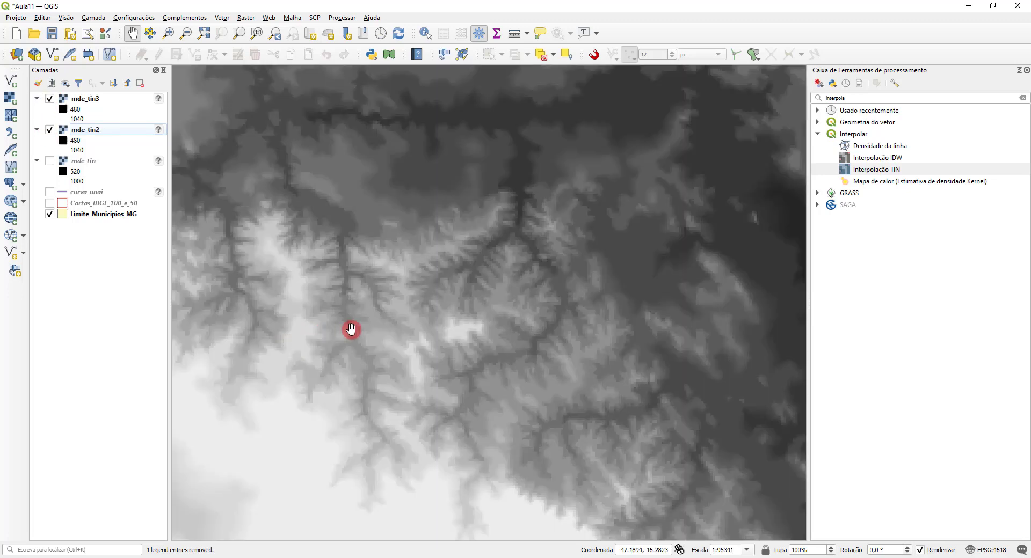
click(50, 100)
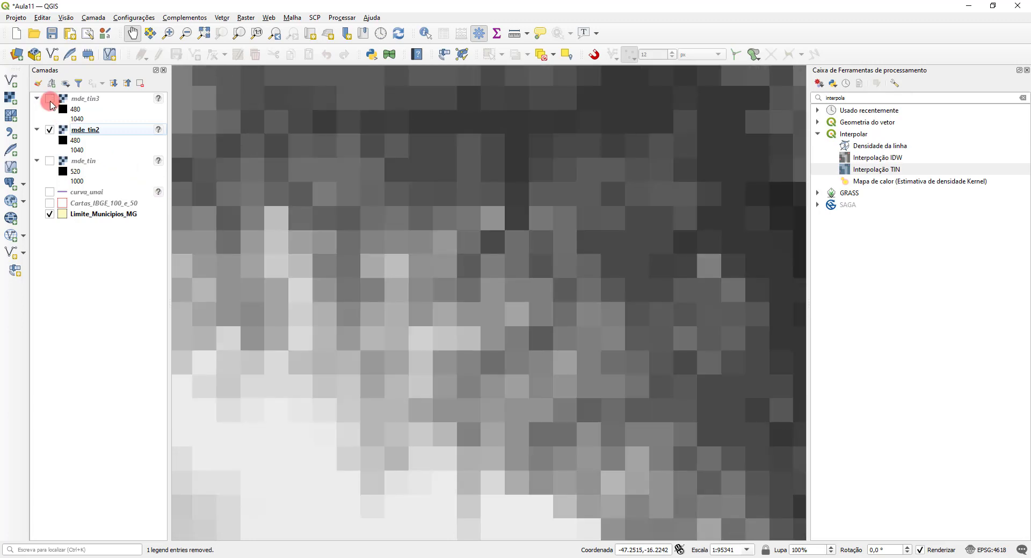
click(50, 99)
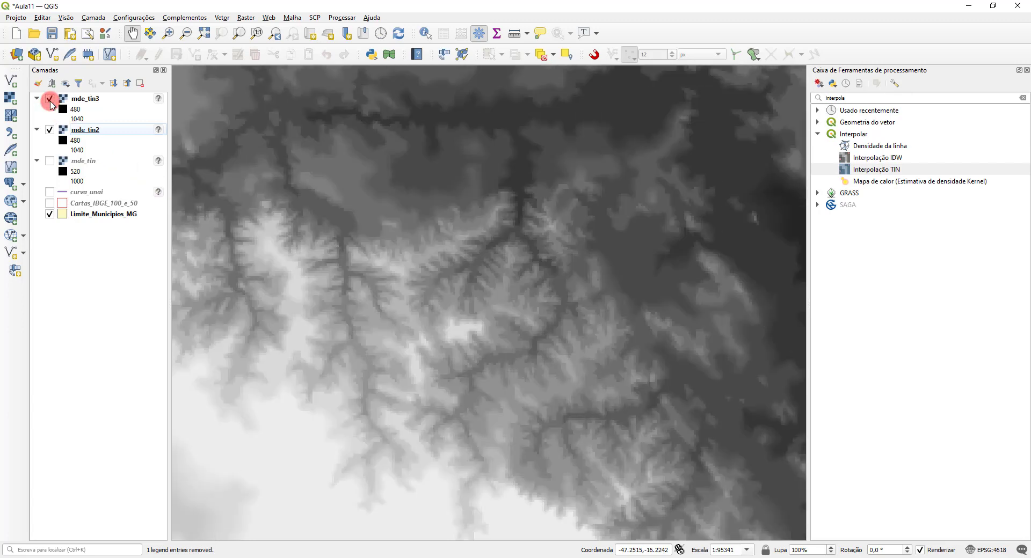
scroll(444, 101, down, 3)
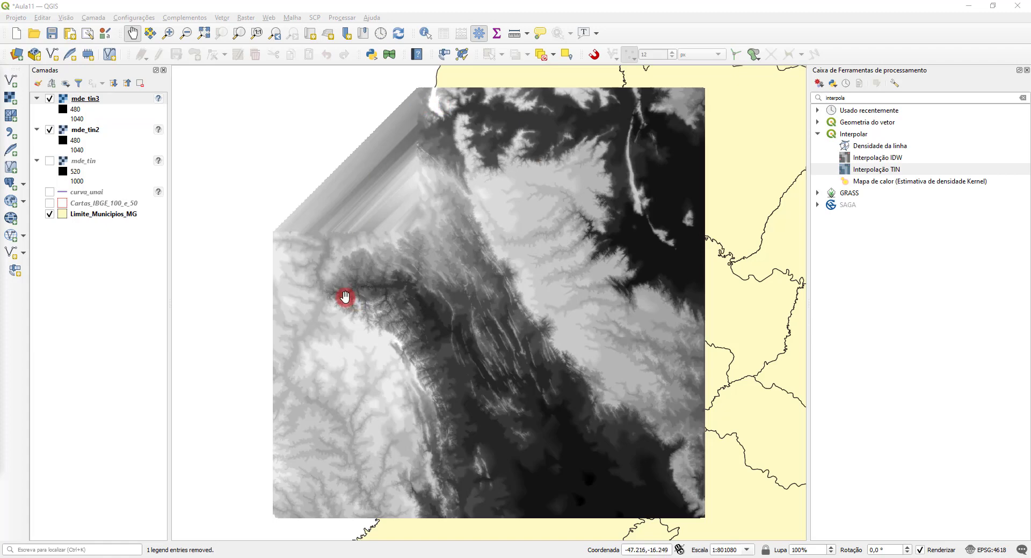
Step: Style mde_tin3 as Banda simples falsa-cor with the red-to-green ramp and Linear interpolation, classified in Contínuo mode
double_click(90, 99)
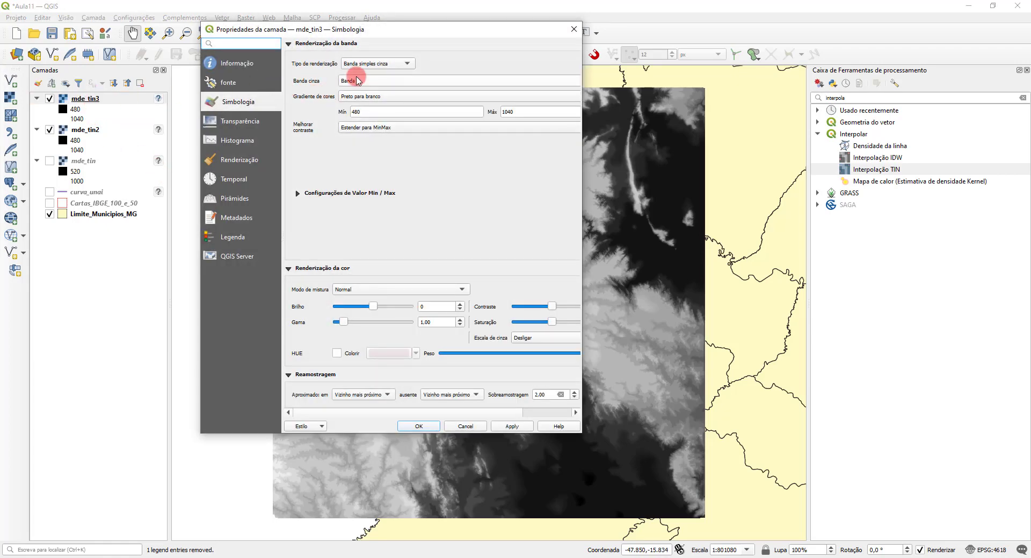
click(383, 66)
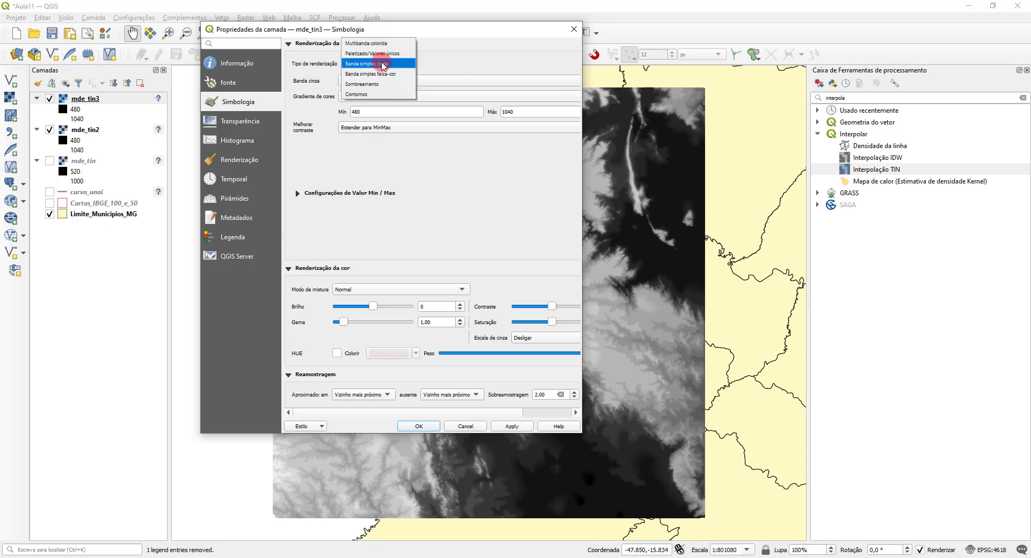
click(392, 75)
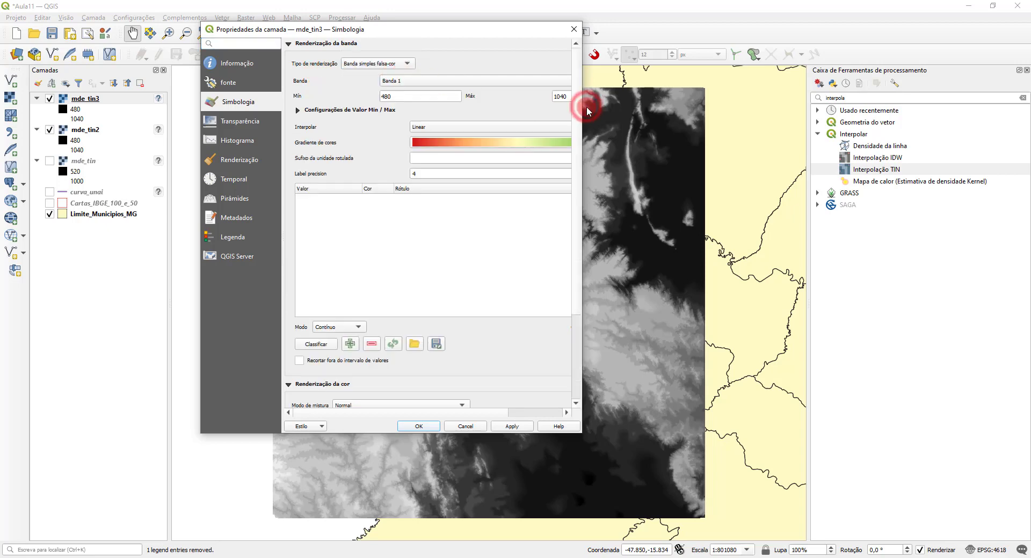
drag(587, 106, 721, 104)
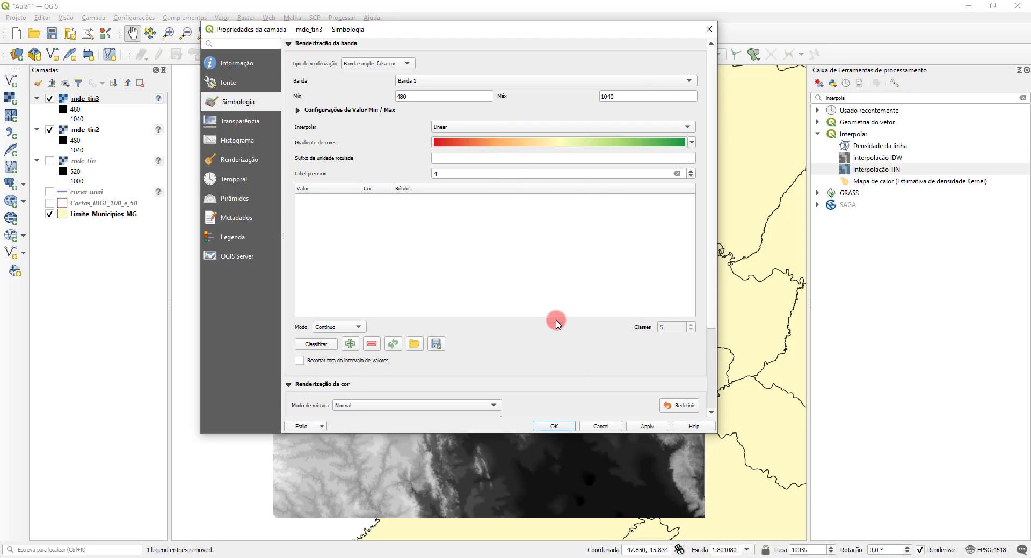
click(317, 344)
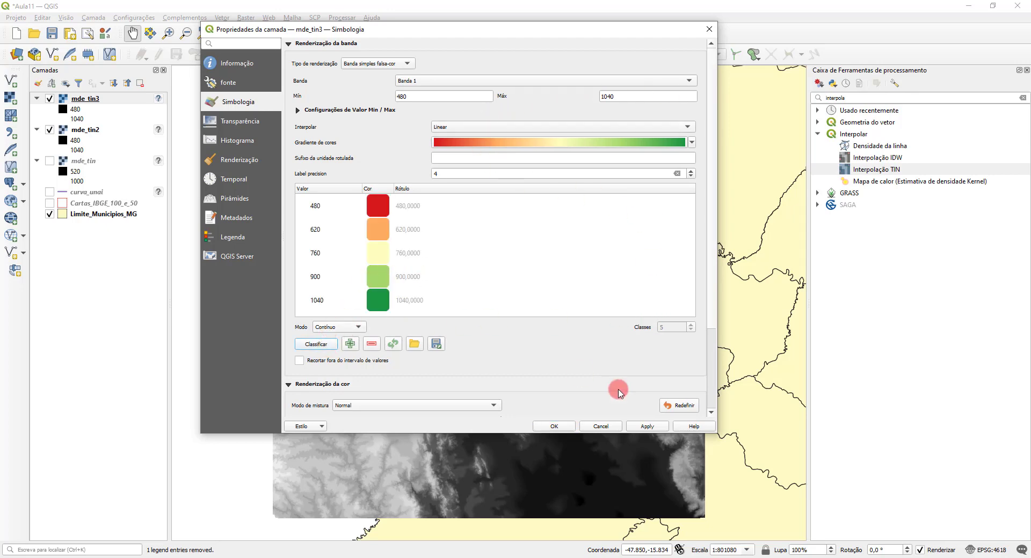
click(552, 426)
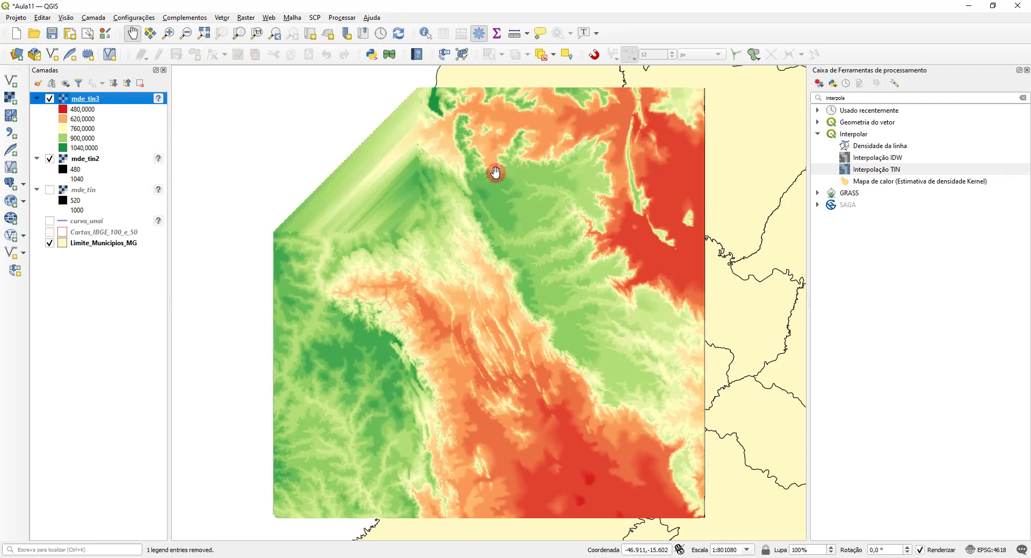
Step: Hide mde_tin3 and remove the mde_tin layer from the project
click(50, 98)
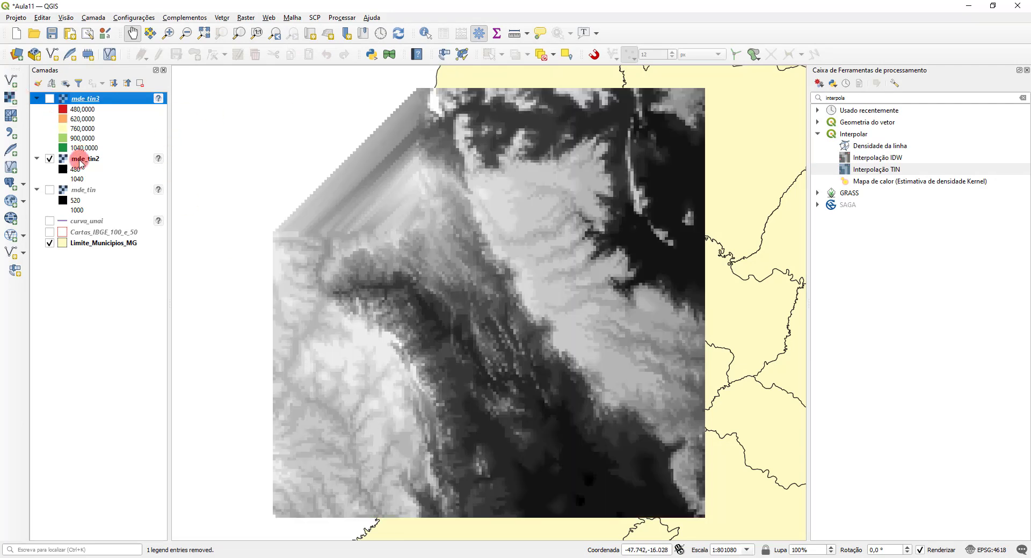
right_click(89, 192)
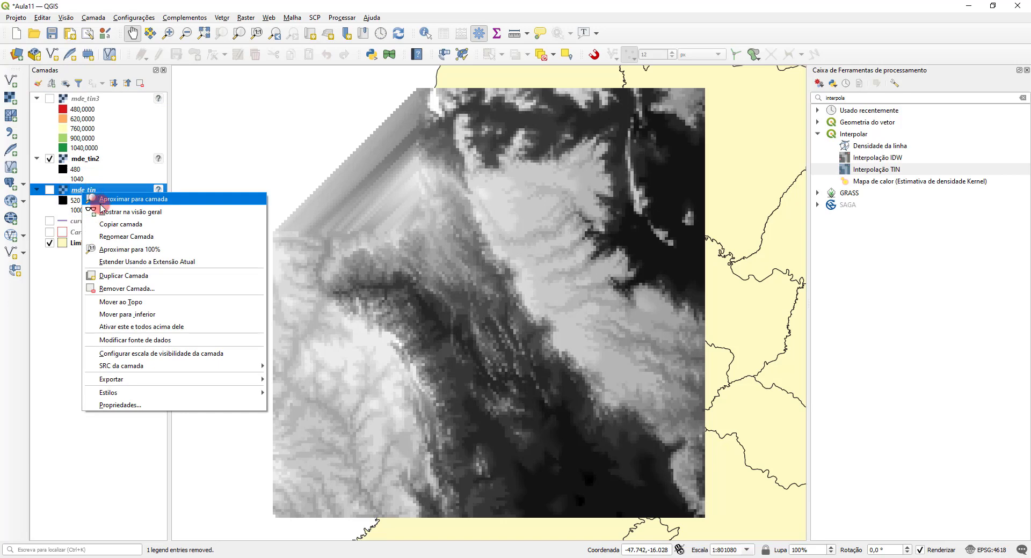
click(148, 288)
click(506, 298)
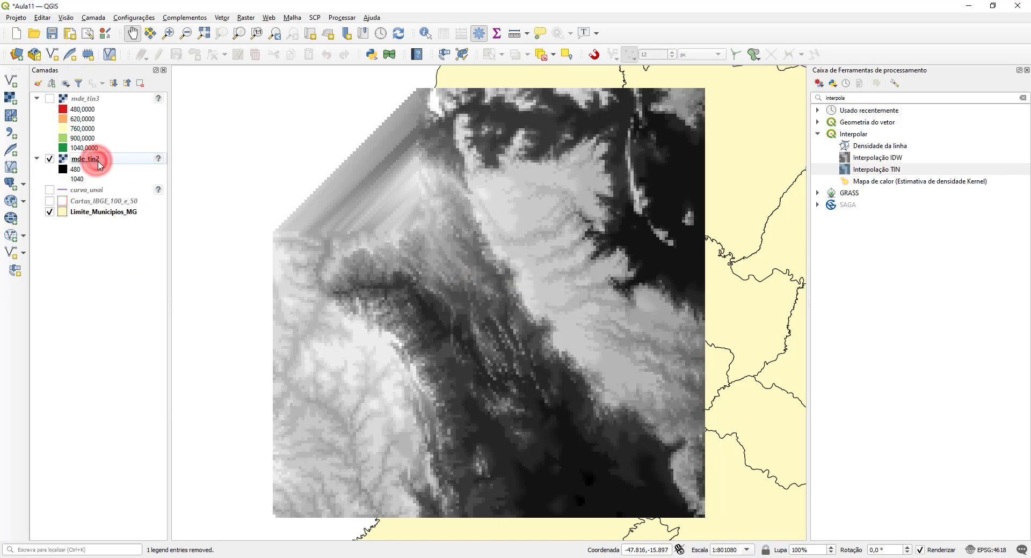
Step: Style mde_tin2 as Banda simples falsa-cor with the red-to-green ramp and Linear interpolation, classified in Contínuo mode
double_click(89, 158)
click(376, 64)
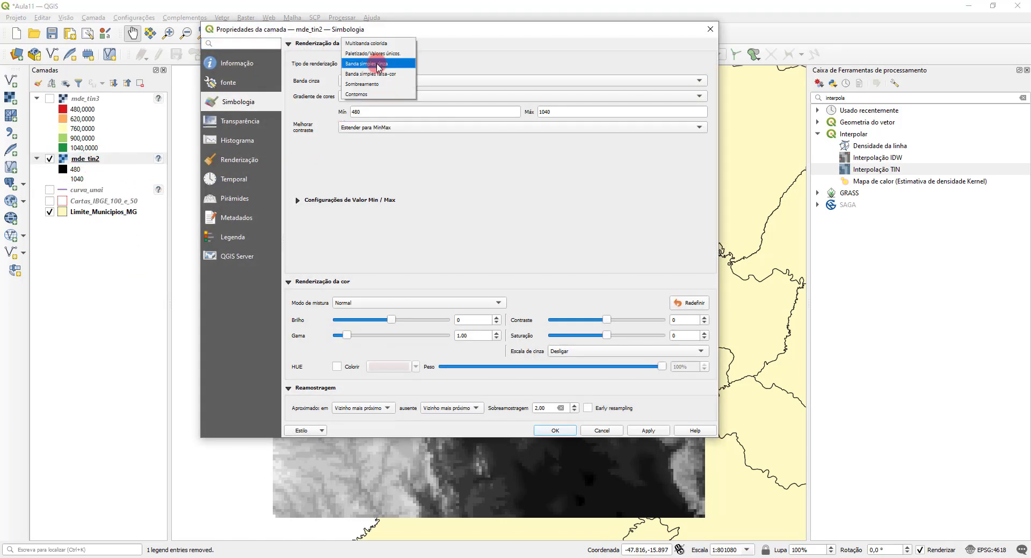
click(376, 73)
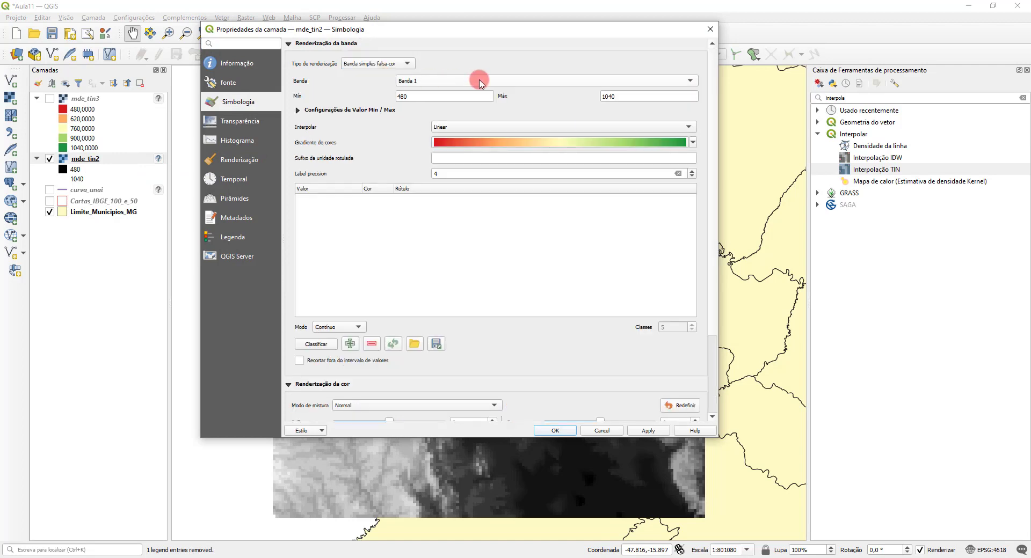
click(313, 345)
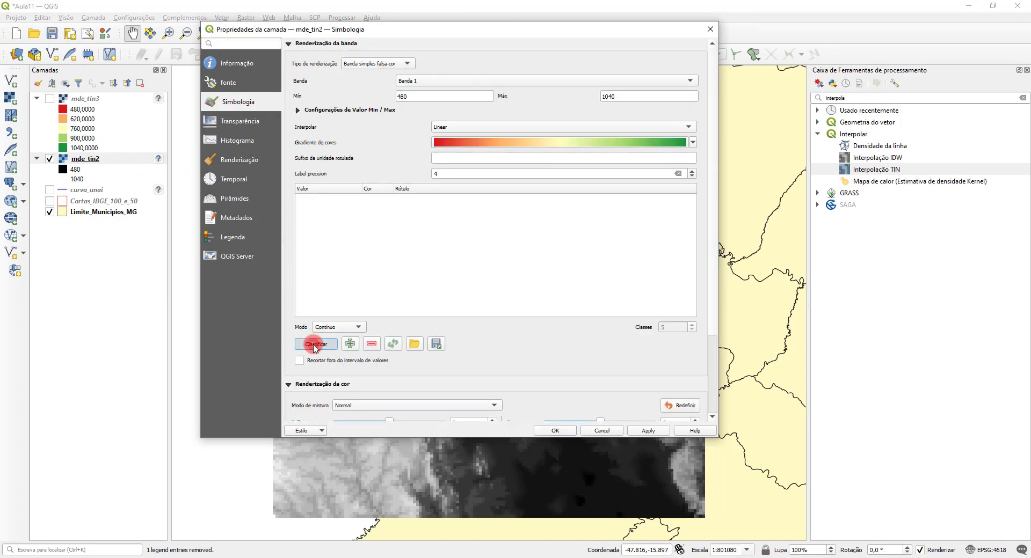
click(555, 431)
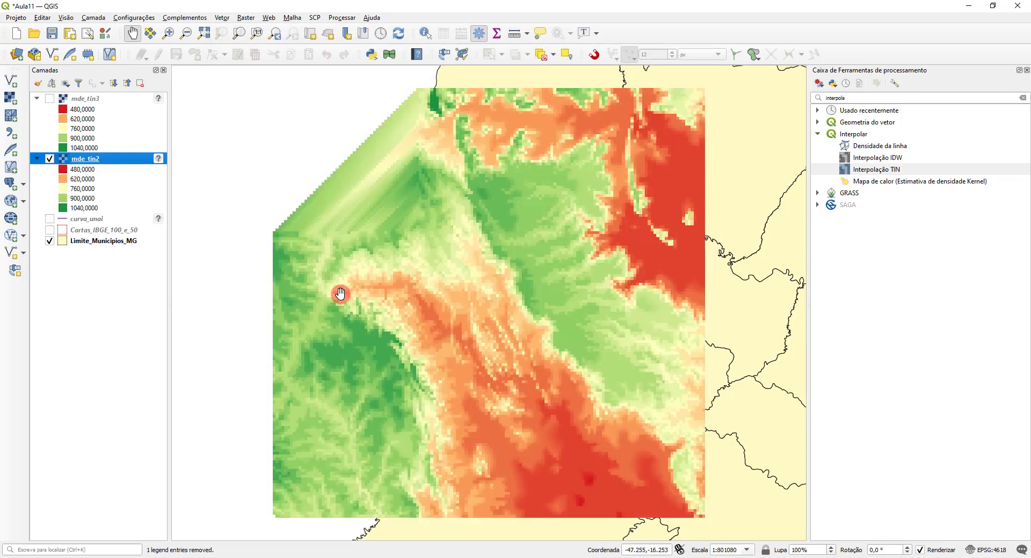
Step: Show mde_tin3 again and compare its coloured relief detail with mde_tin2 at close range by toggling mde_tin3's visibility
click(49, 99)
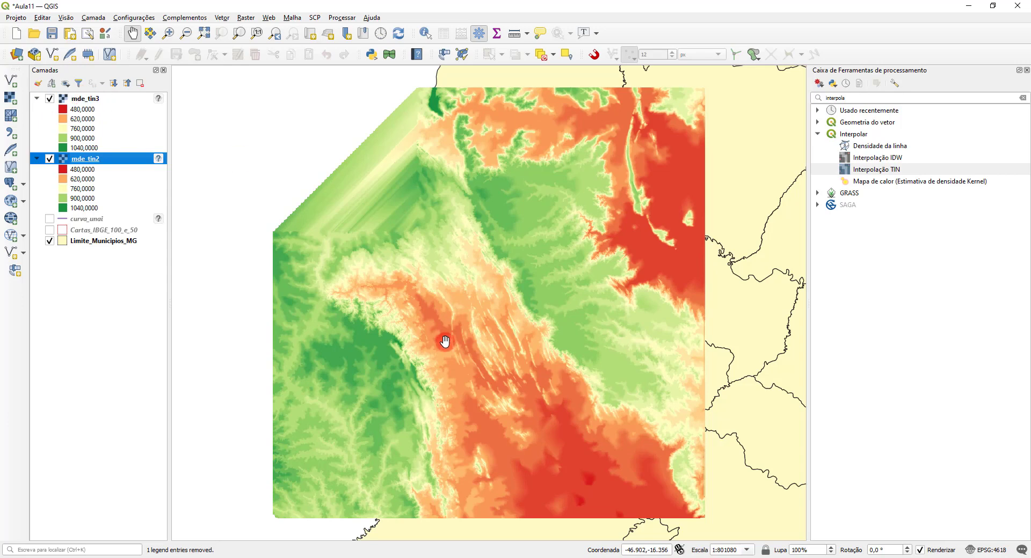
scroll(398, 346, up, 1)
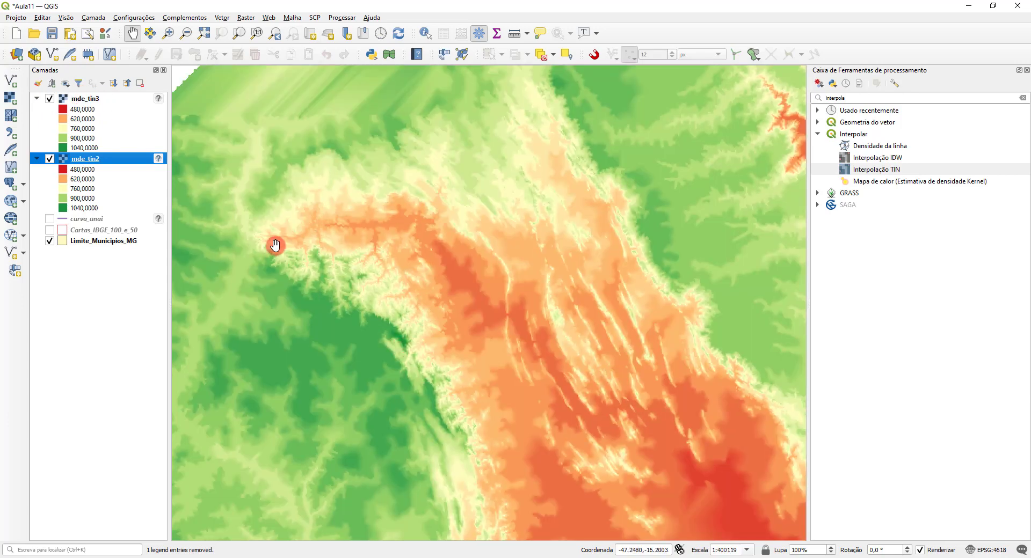
scroll(393, 368, up, 1)
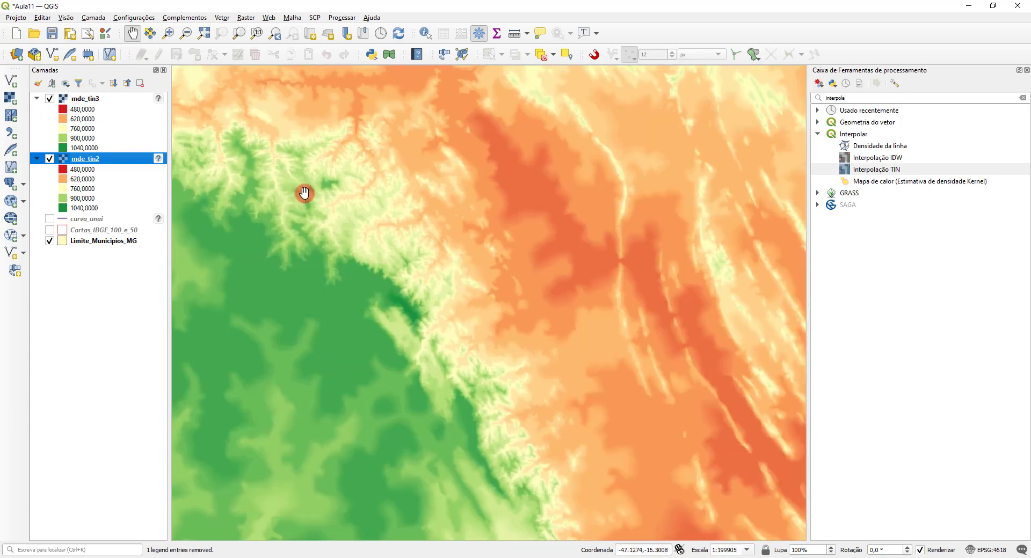
click(50, 98)
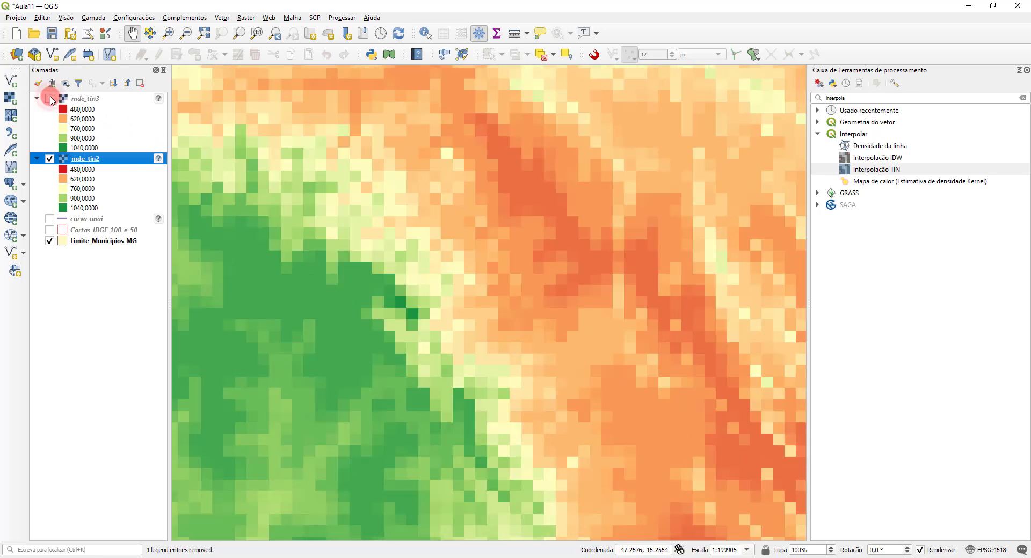
click(50, 99)
click(50, 98)
click(50, 99)
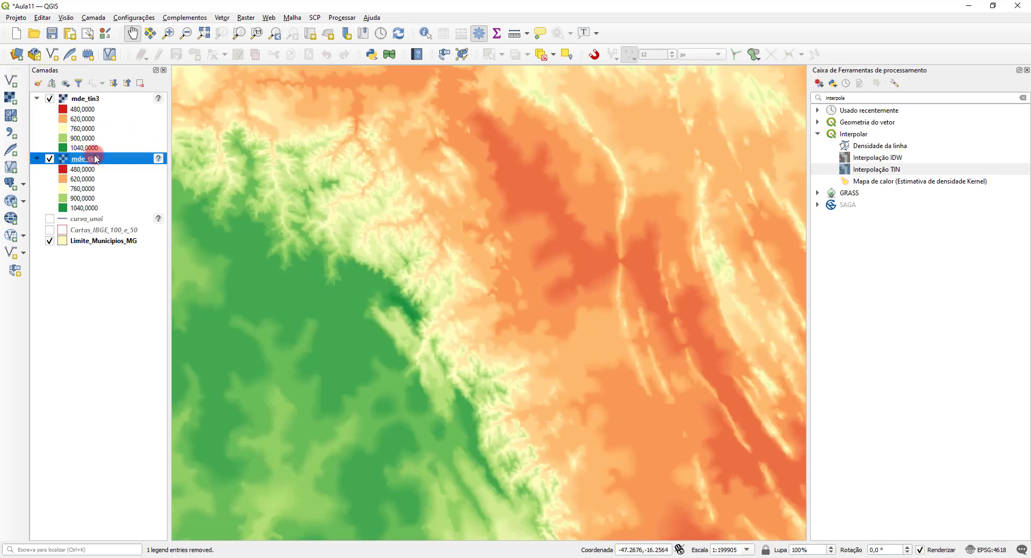
Step: Remove the mde_tin2 layer from the project and bring the whole mde_tin3 raster back into view
right_click(96, 159)
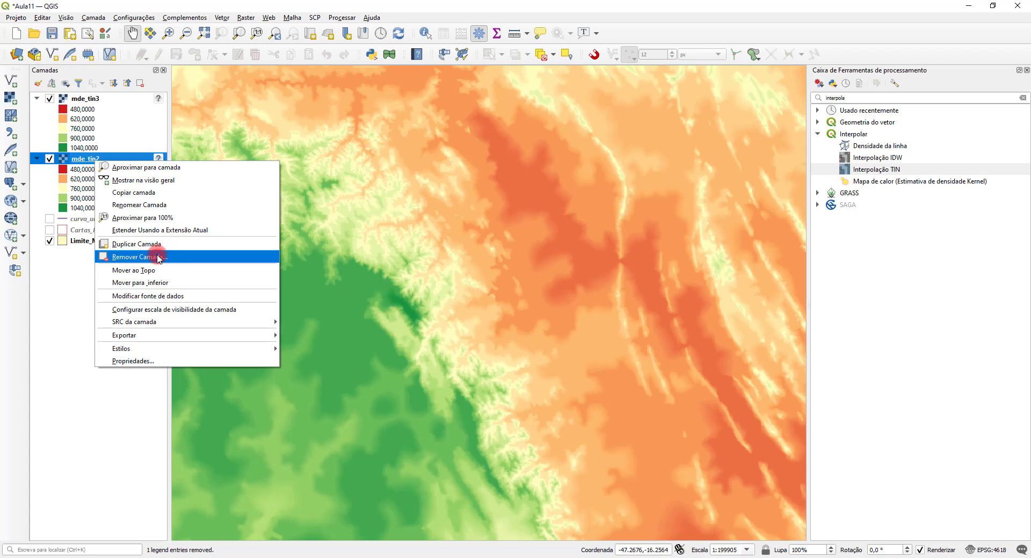
click(159, 258)
click(499, 298)
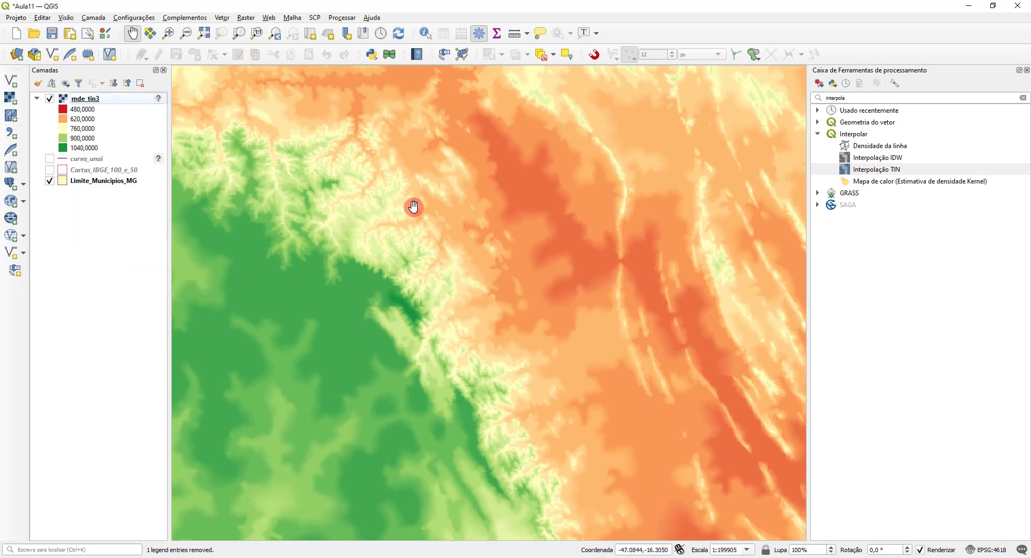
scroll(412, 207, down, 1)
scroll(432, 207, down, 1)
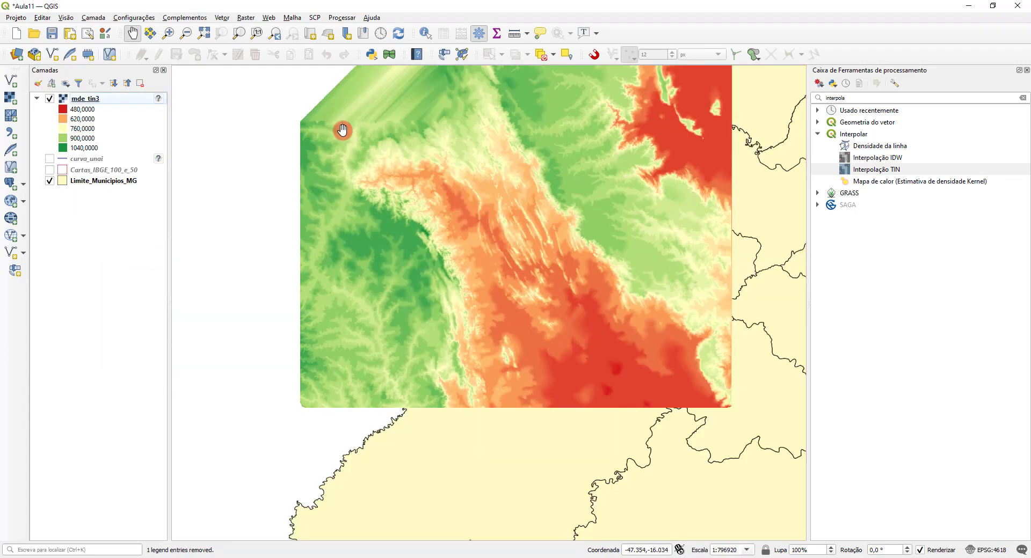
drag(581, 147, 594, 263)
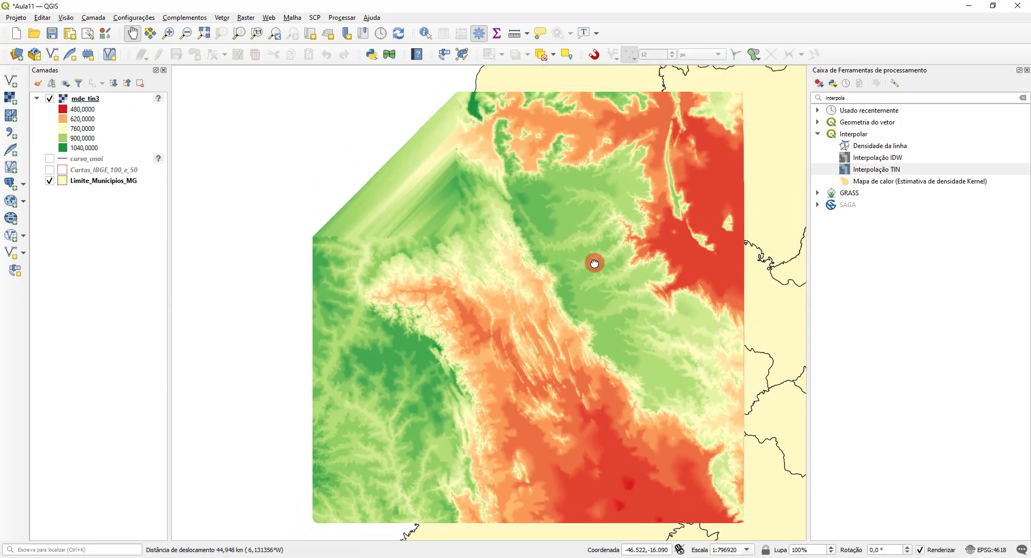
Step: Move Limite_Municipios_MG above mde_tin3 in the layer order and set its Simple Fill style to Sem pincel
click(84, 184)
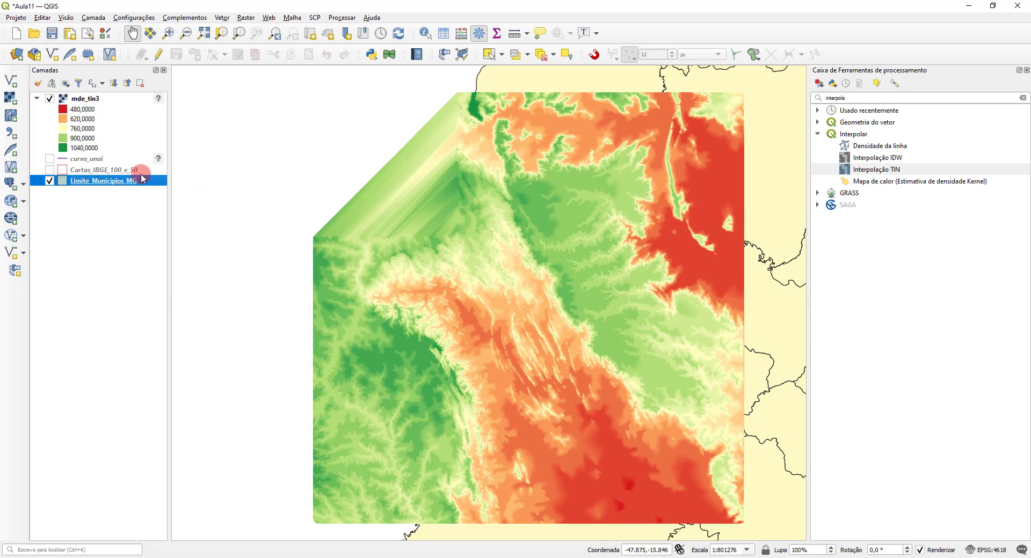
drag(81, 182, 90, 97)
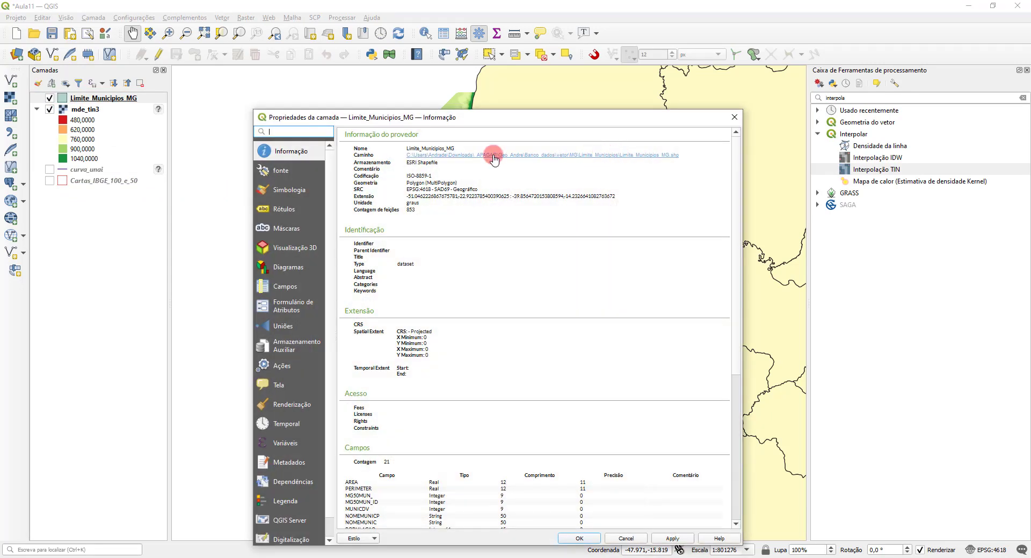
click(293, 188)
click(465, 163)
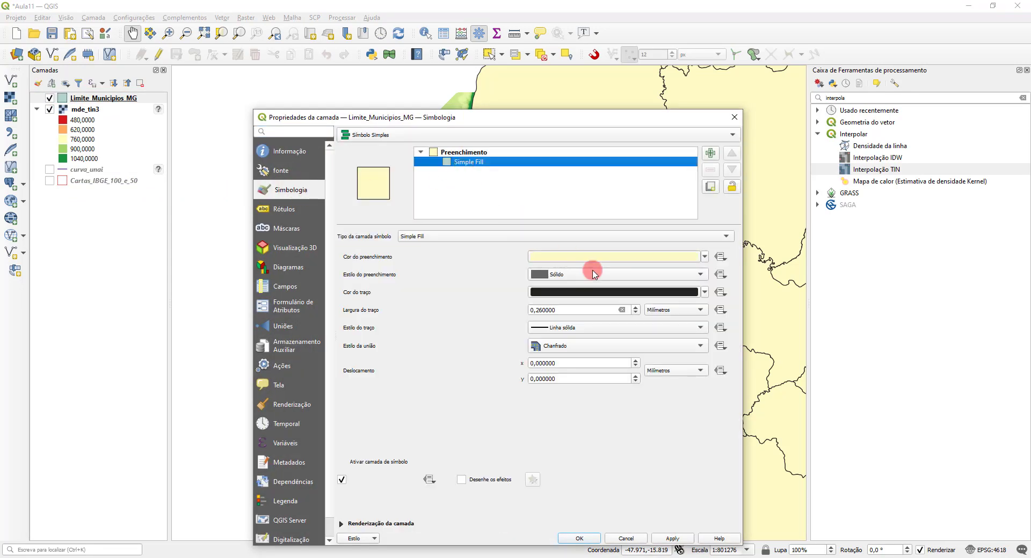
click(582, 257)
click(829, 235)
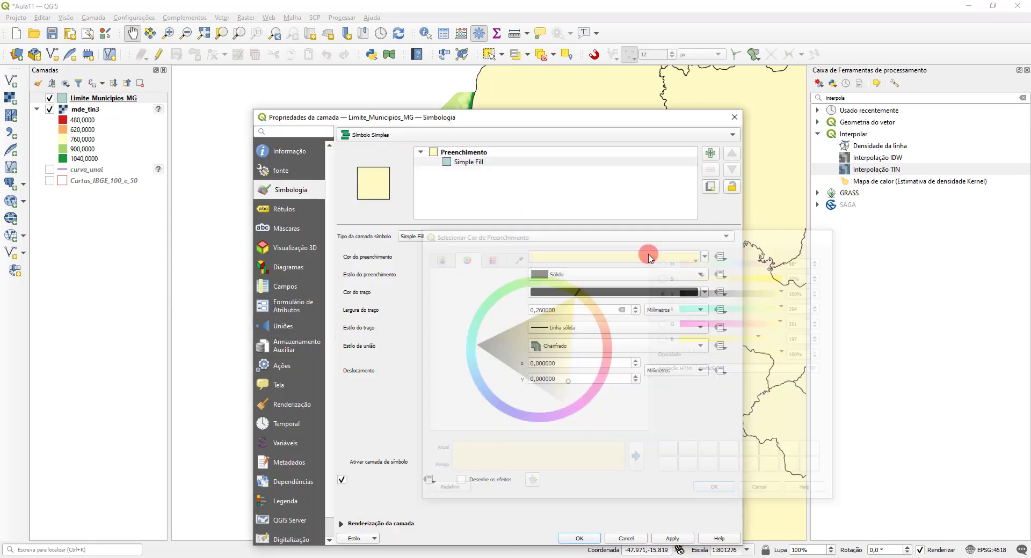
click(570, 275)
click(571, 283)
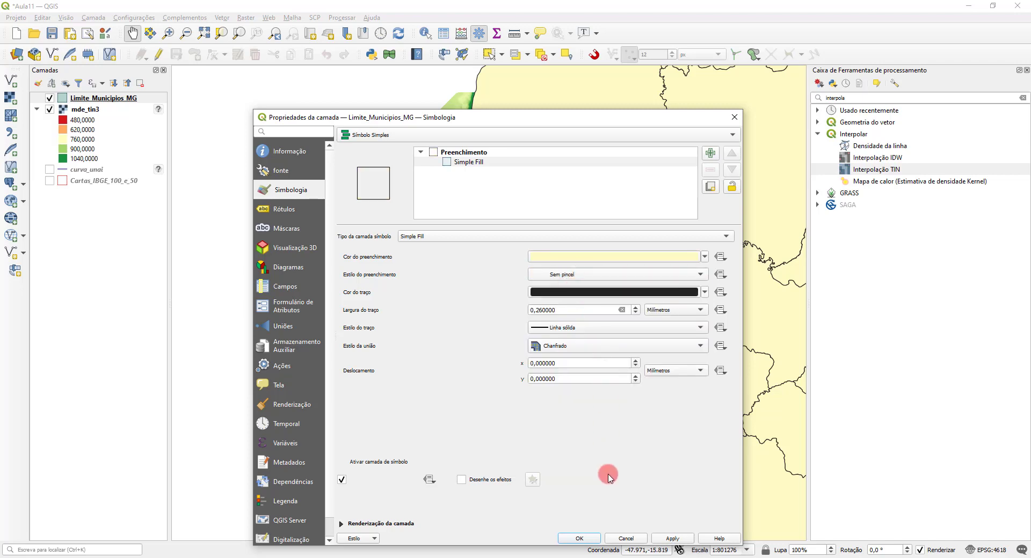
click(580, 539)
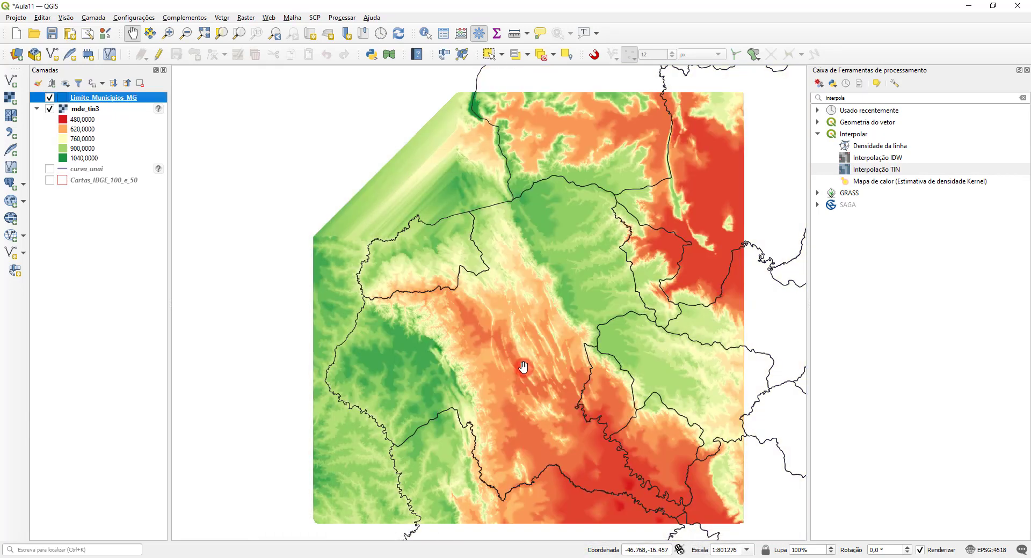
scroll(523, 367, up, 2)
scroll(524, 368, down, 2)
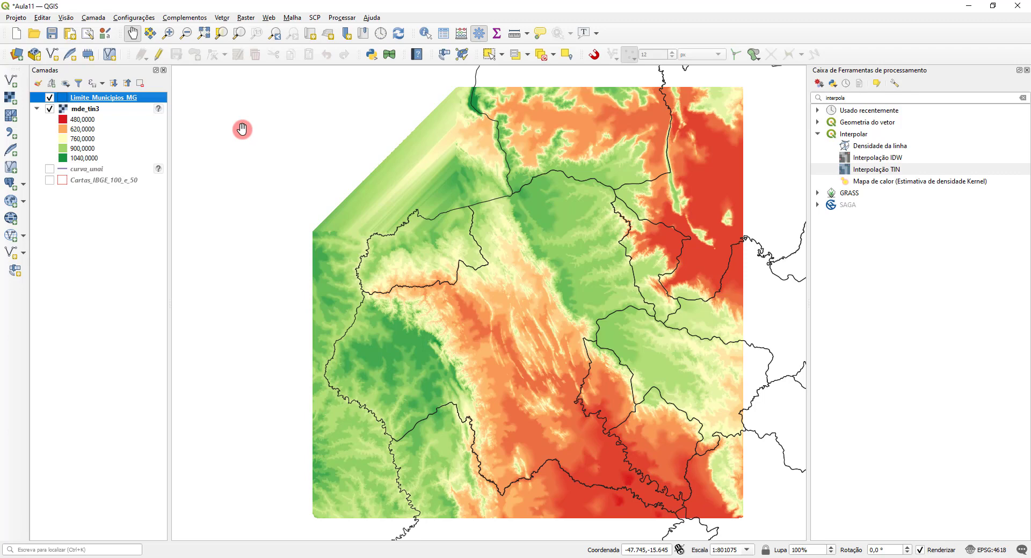
Step: Set up Interpolação IDW with curva_unai's ALTITUDE attribute as Estruturas lineares, using the map canvas extent
double_click(901, 156)
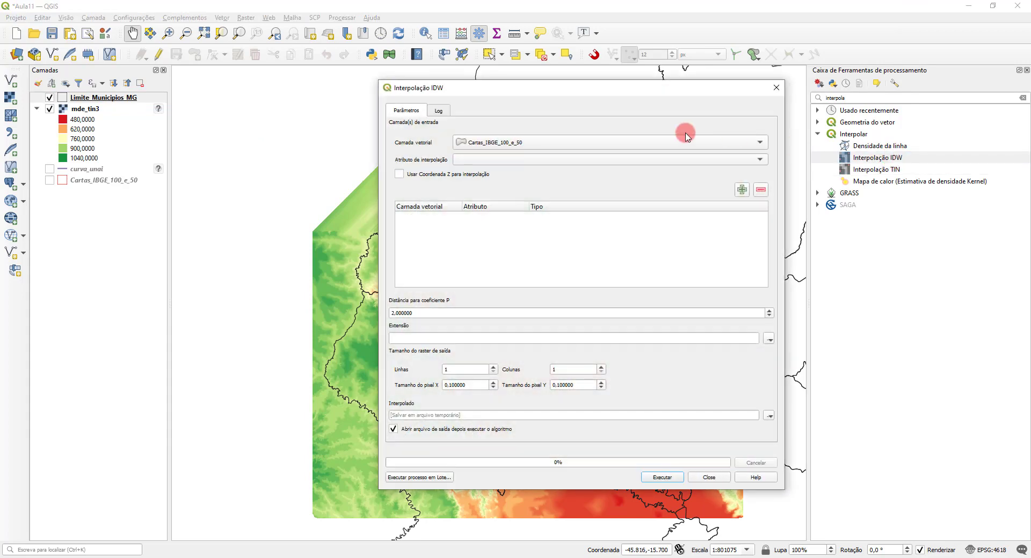
click(634, 150)
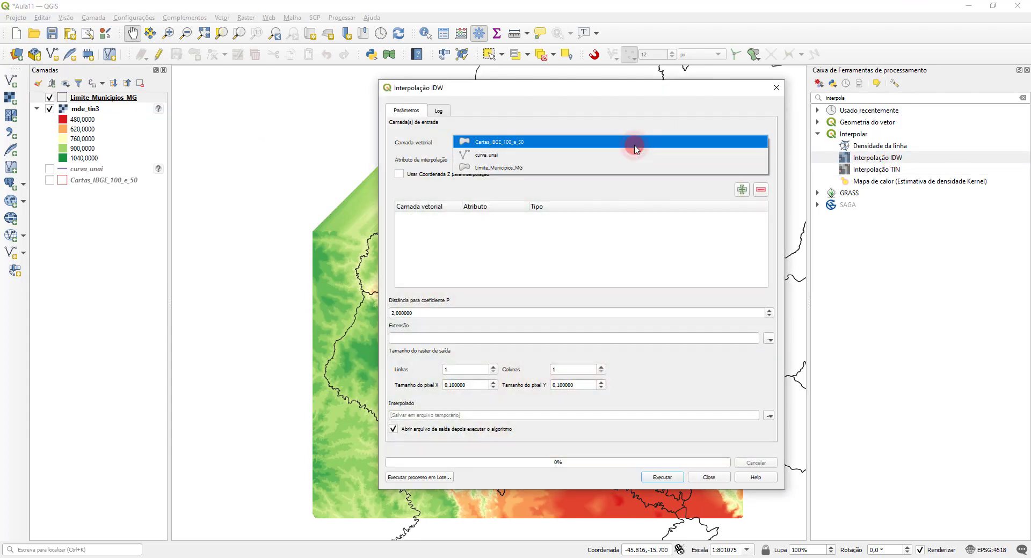
click(591, 154)
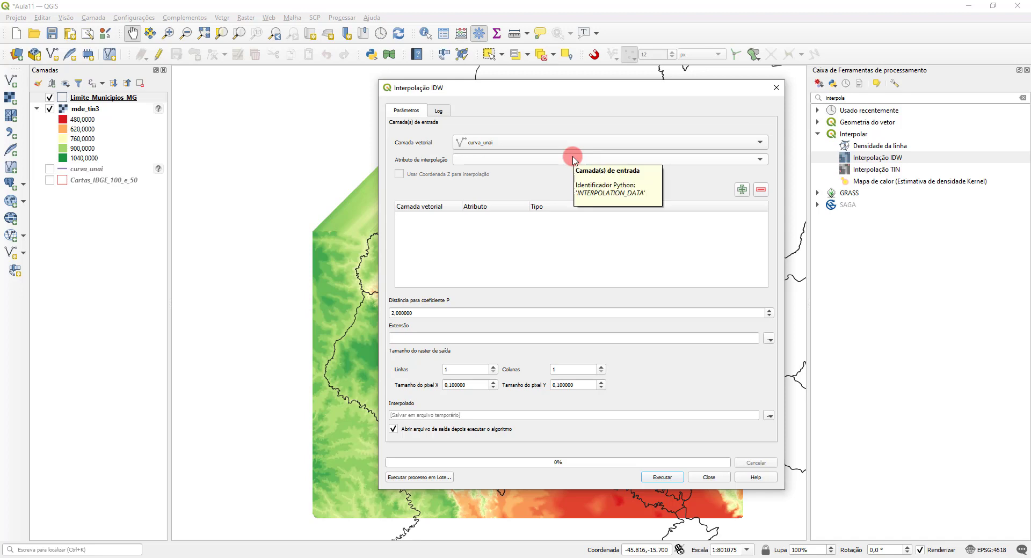
click(574, 160)
click(547, 158)
click(742, 190)
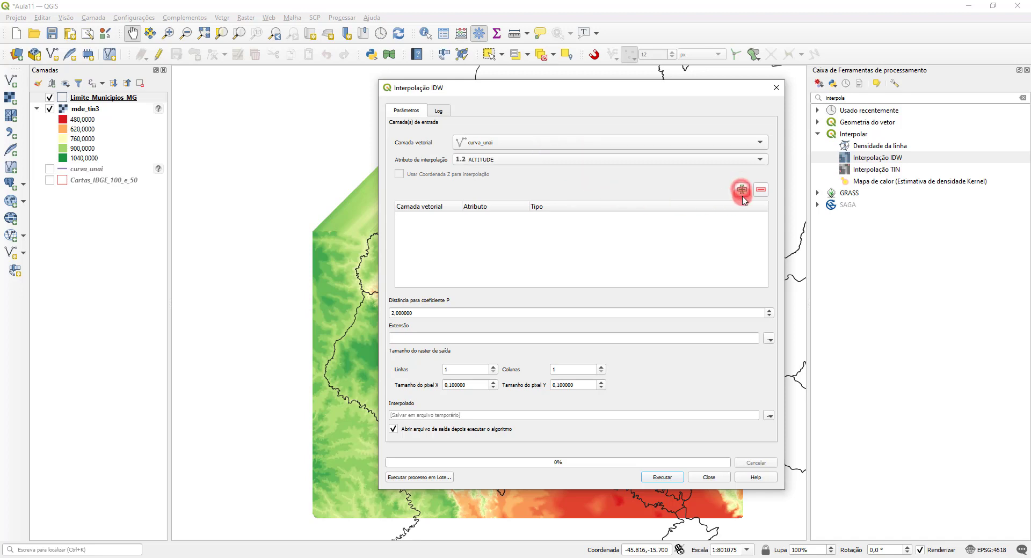
click(564, 218)
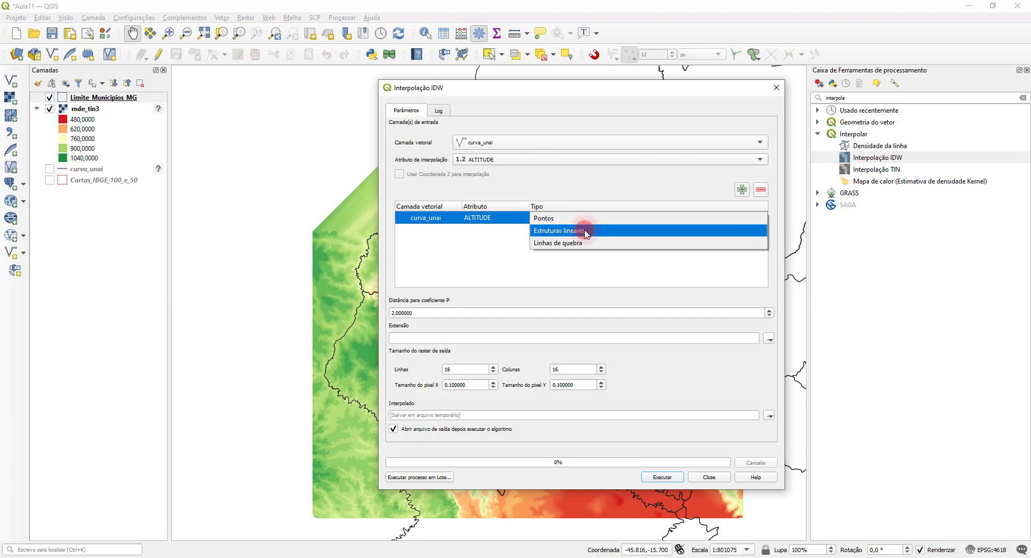
click(586, 231)
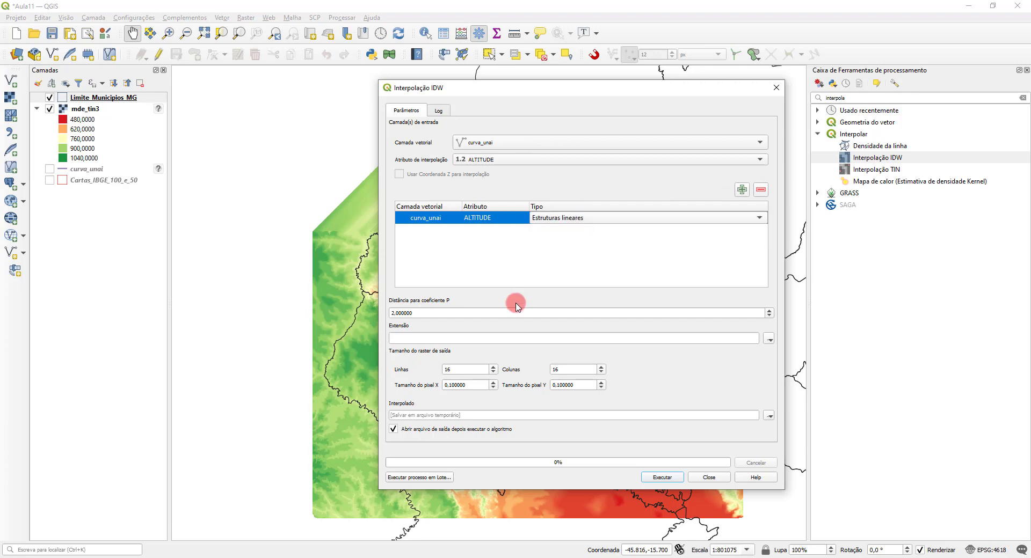
click(769, 341)
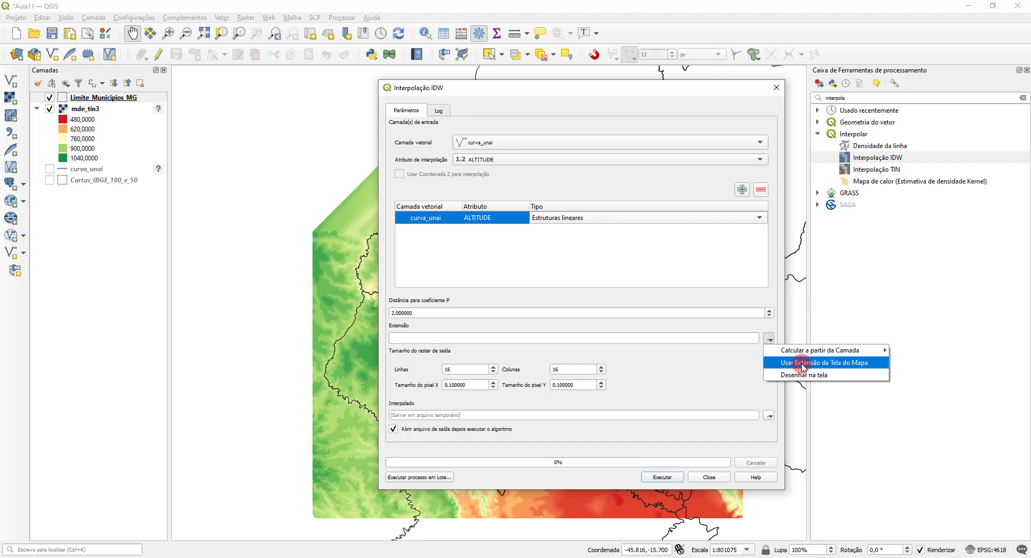
click(804, 364)
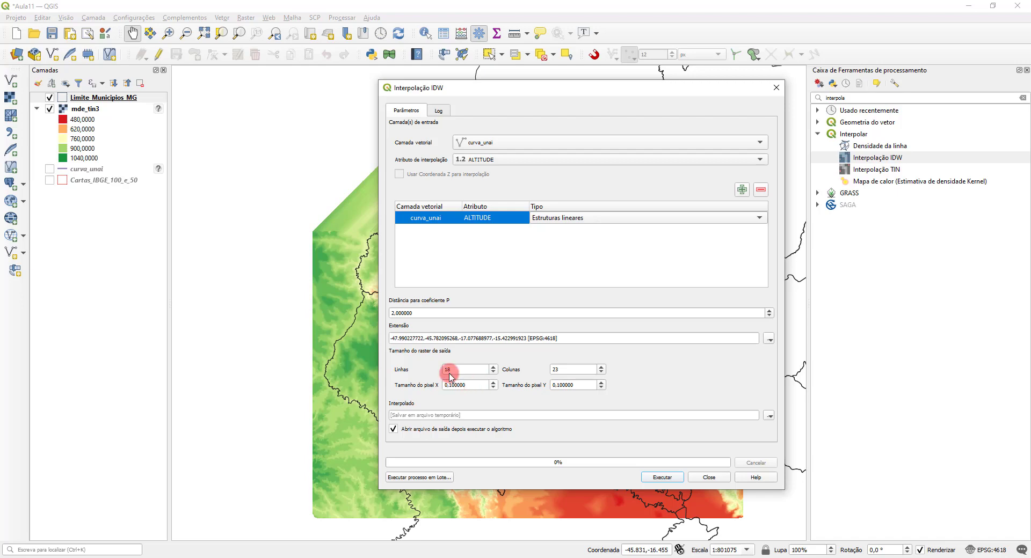
Step: Check the pixel size and raster dimensions in the layer information of mde_tin3
double_click(83, 110)
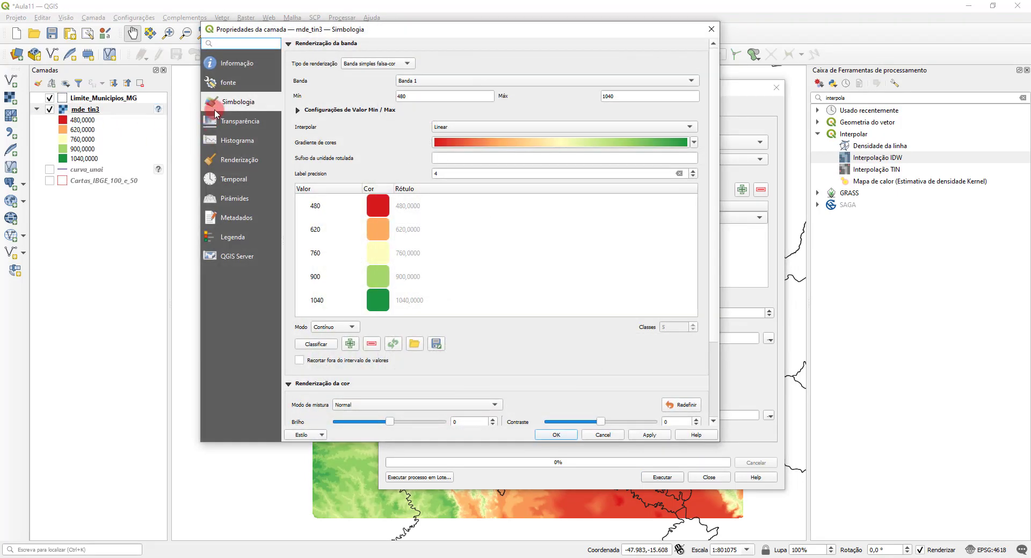
click(238, 63)
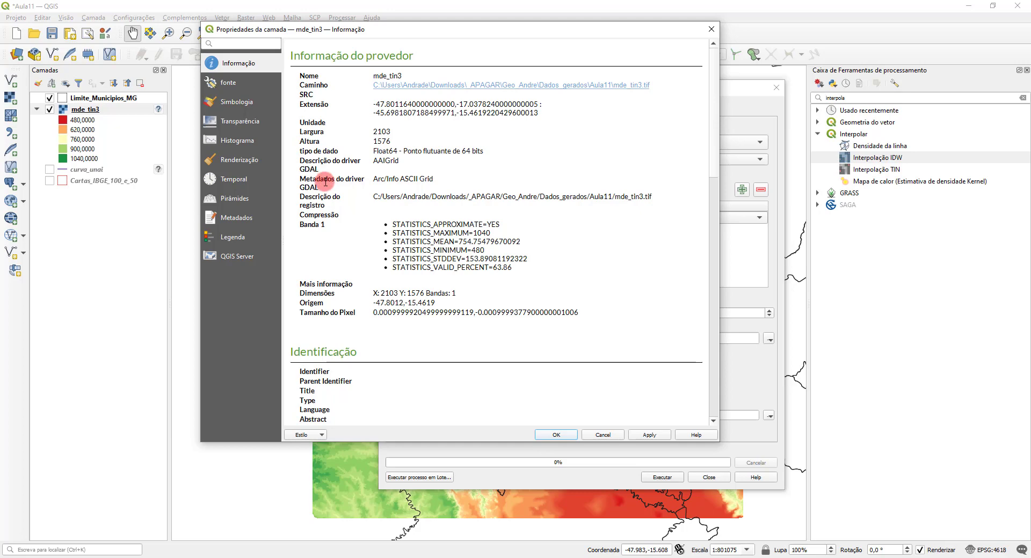
scroll(326, 178, down, 7)
scroll(325, 182, down, 9)
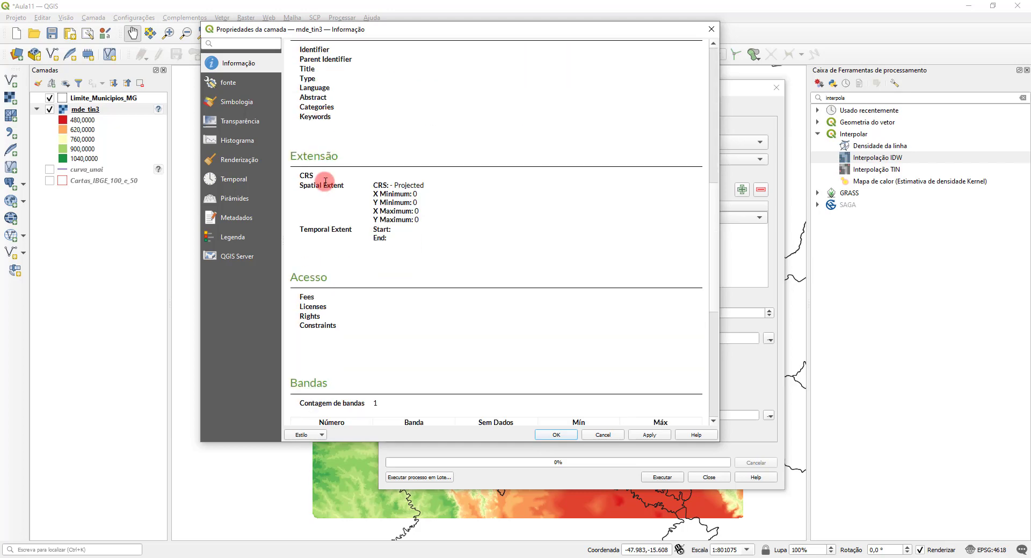
scroll(326, 182, down, 2)
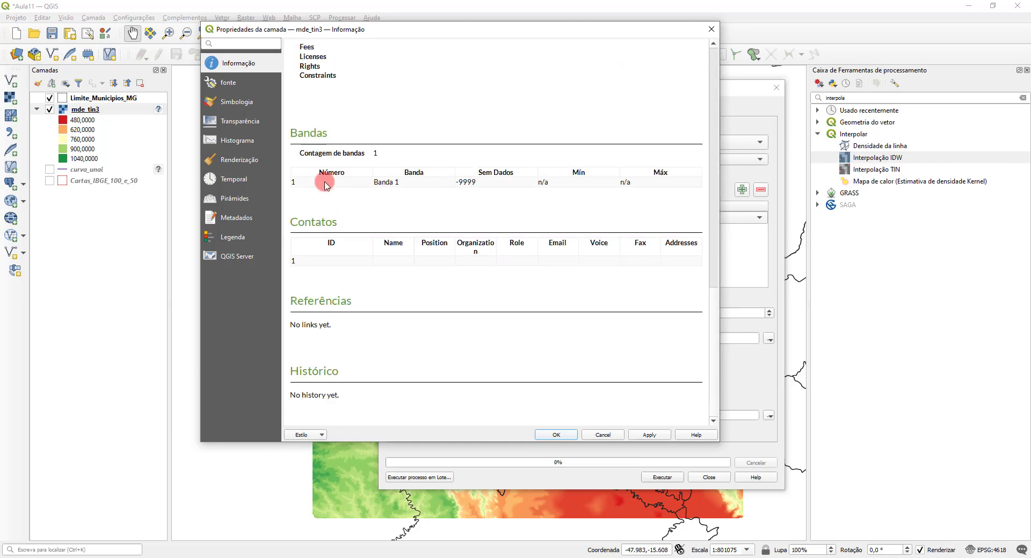
scroll(326, 184, up, 13)
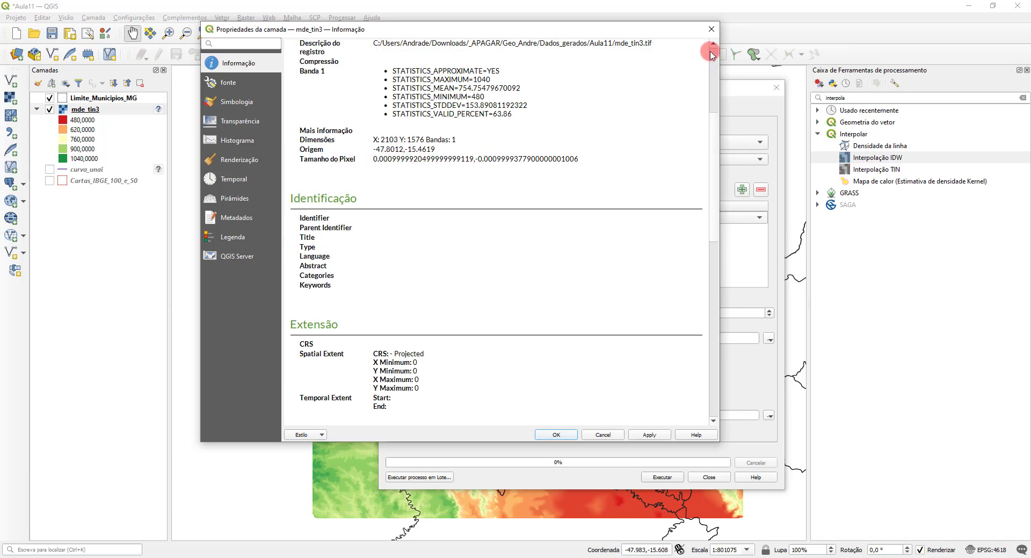
click(711, 29)
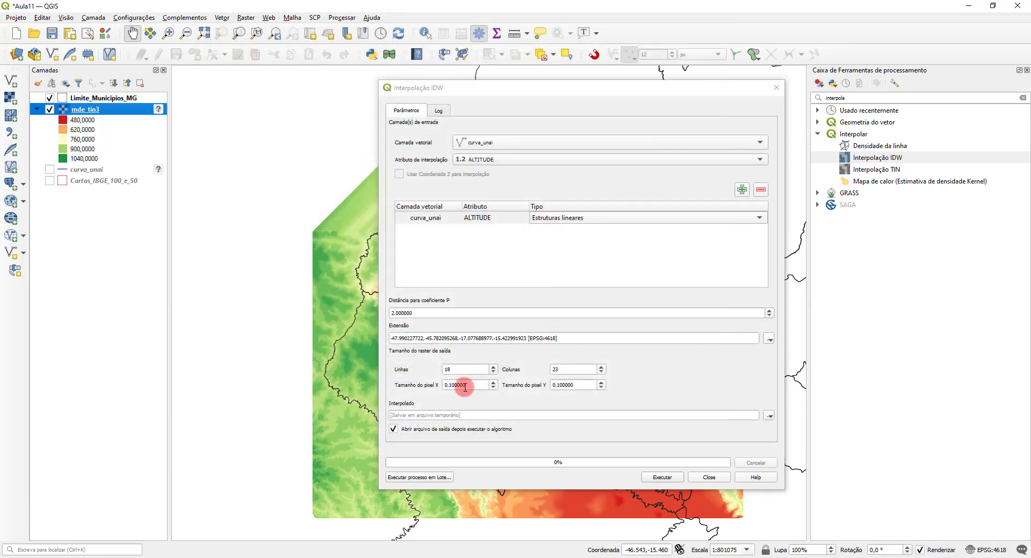
Step: Set the IDW output pixel size to 0.01 in both X and Y
drag(448, 385, 511, 378)
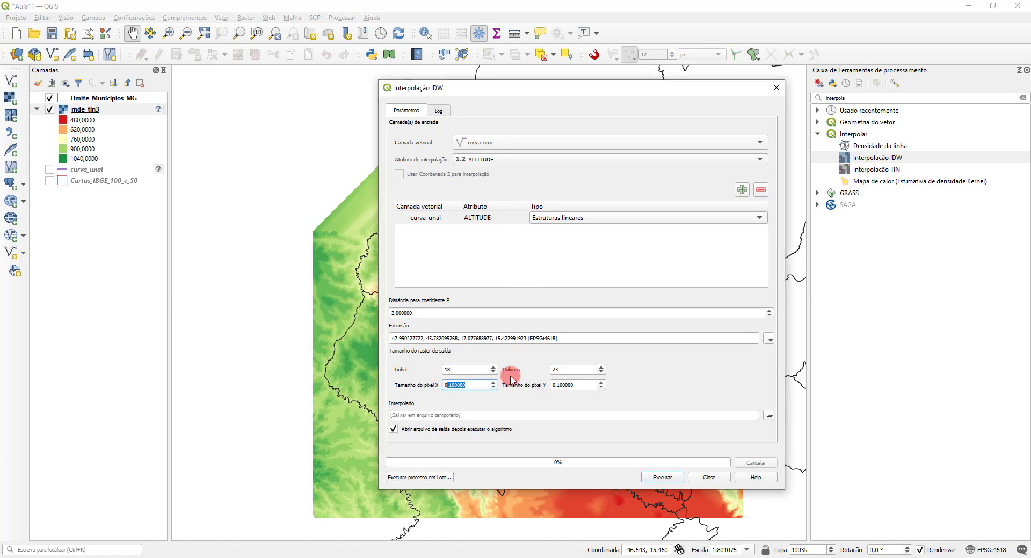
key(BackSpace)
click(740, 359)
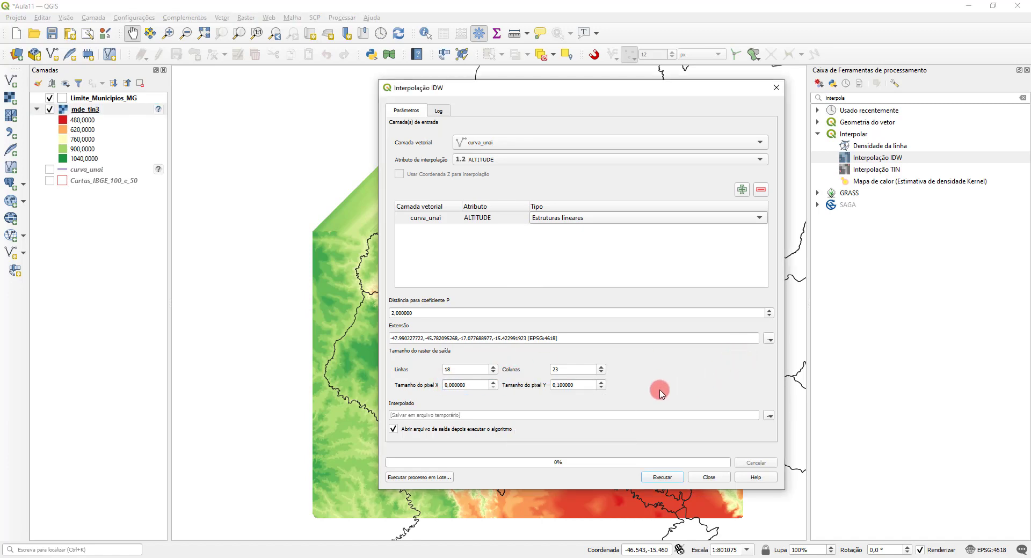
double_click(456, 385)
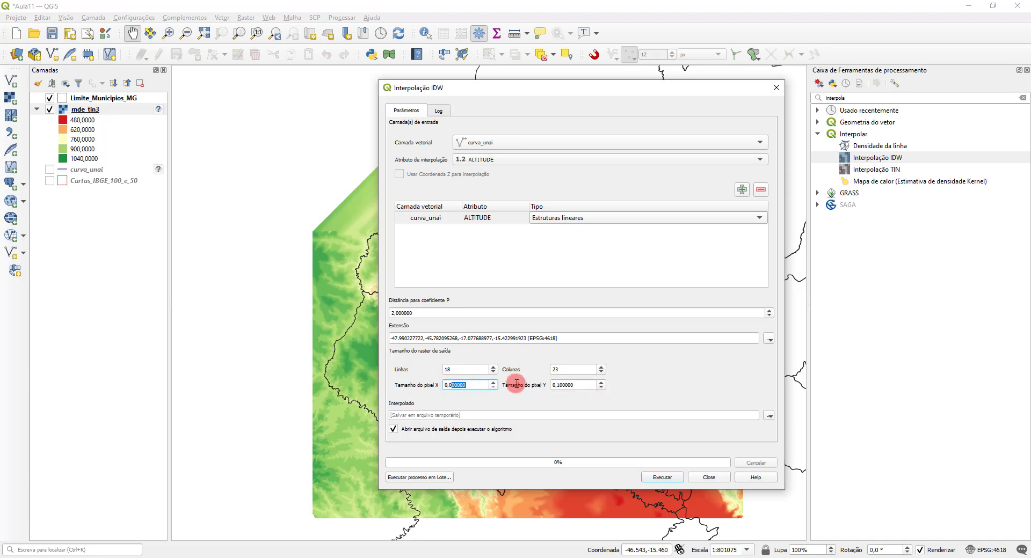
text(01)
click(564, 385)
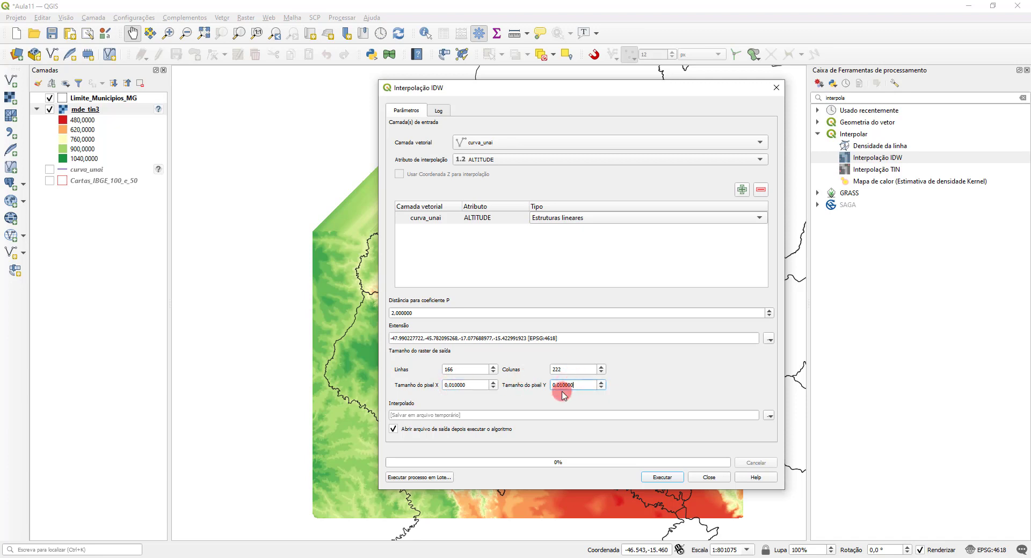
Step: Try to run the IDW interpolation with output file mde_idw in the Aula11 folder, and cancel the processing
click(770, 417)
click(794, 442)
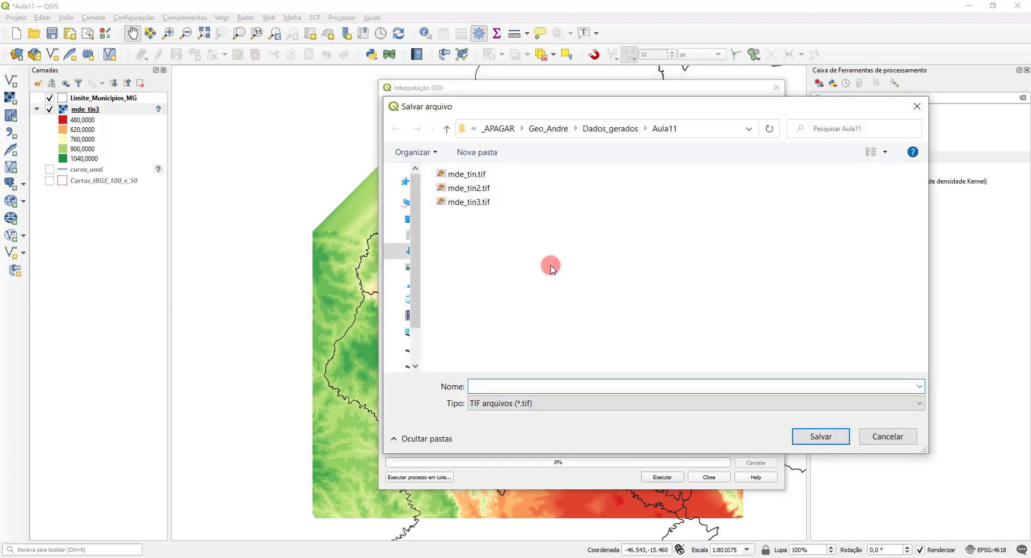
text(mde)
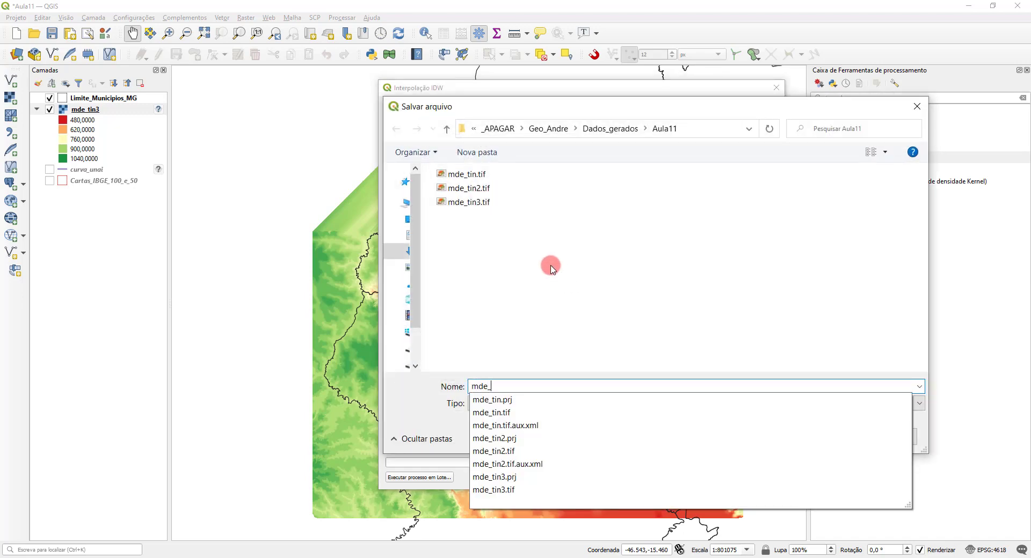
text(_idw)
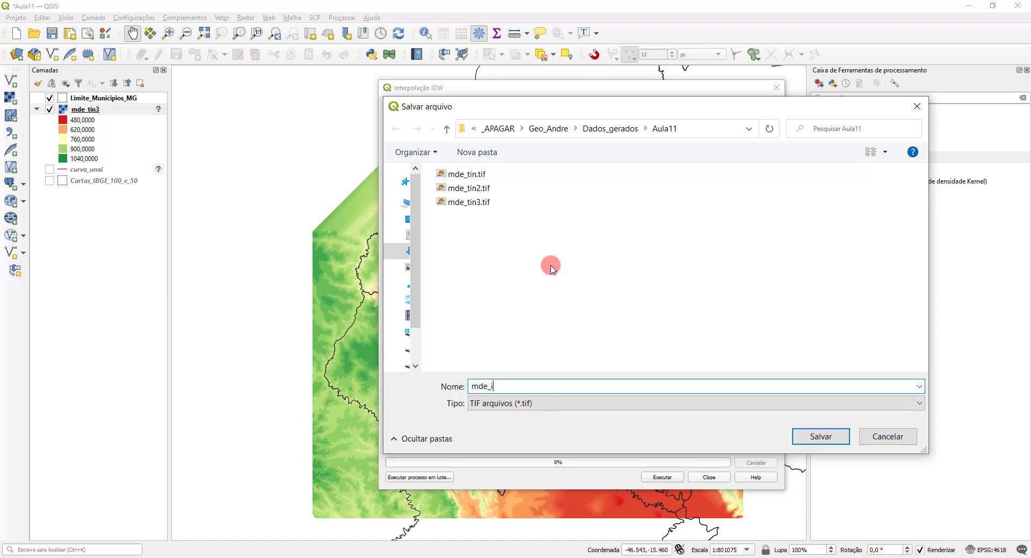
click(817, 436)
click(662, 477)
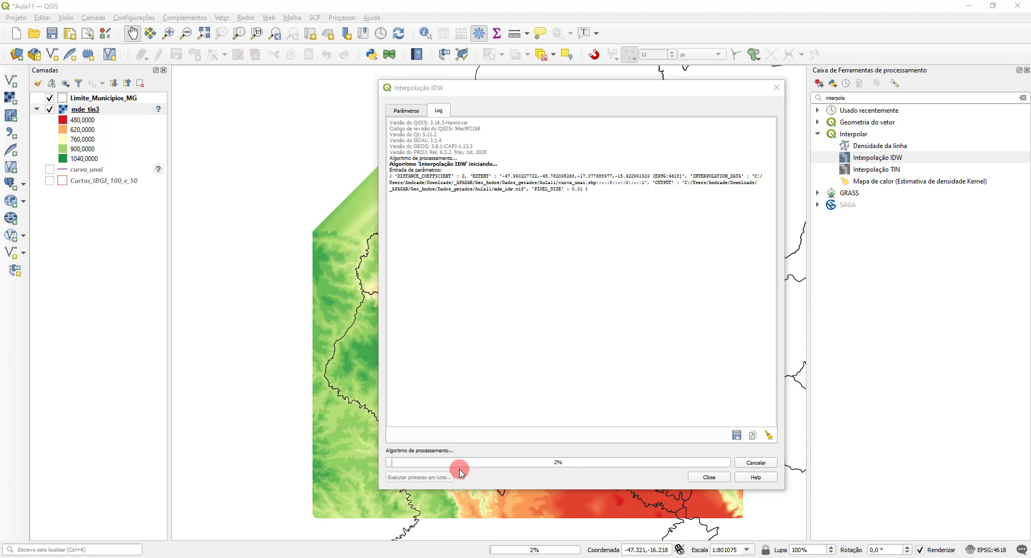
click(752, 463)
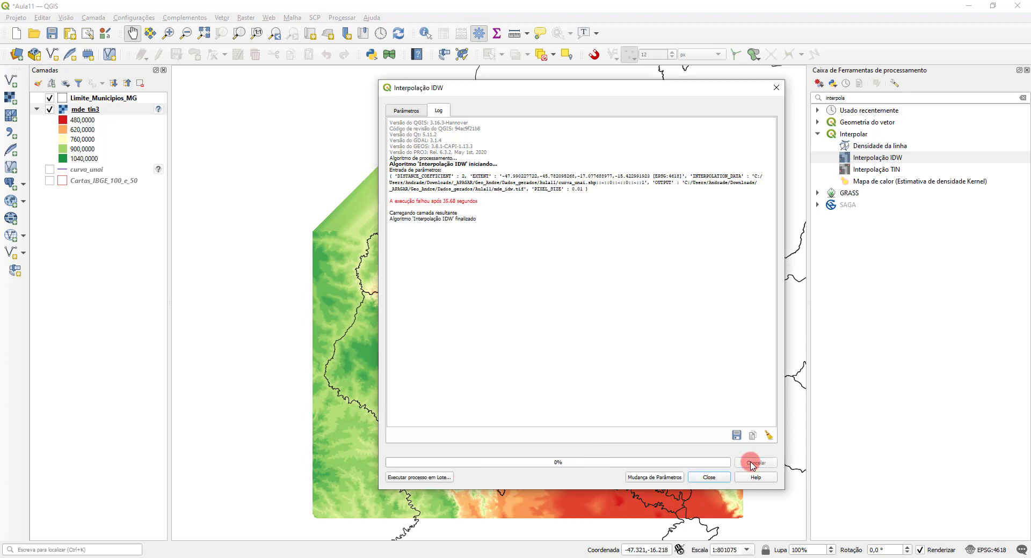
click(716, 479)
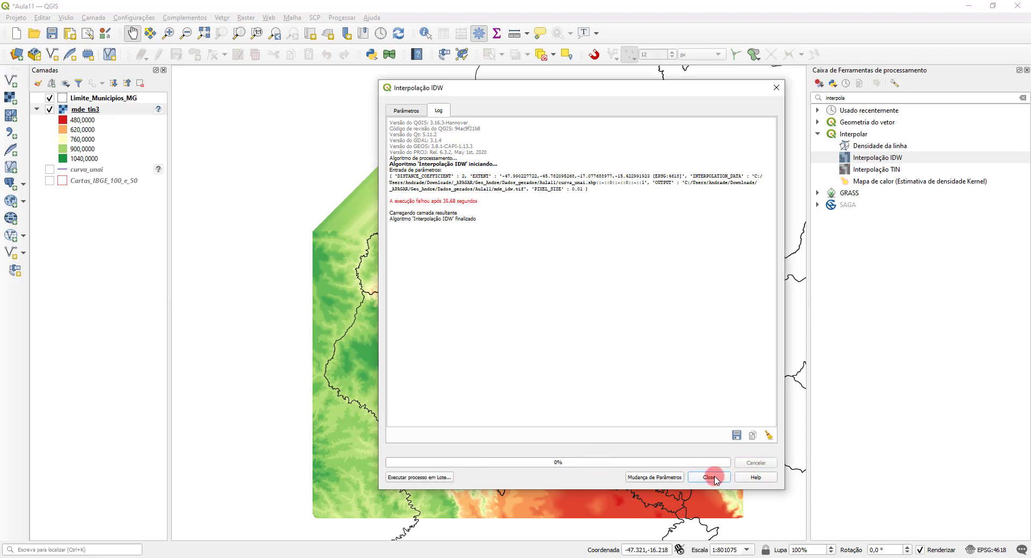
Step: Return to the IDW parameters and set the output pixel size to 0.1 in both X and Y
click(408, 110)
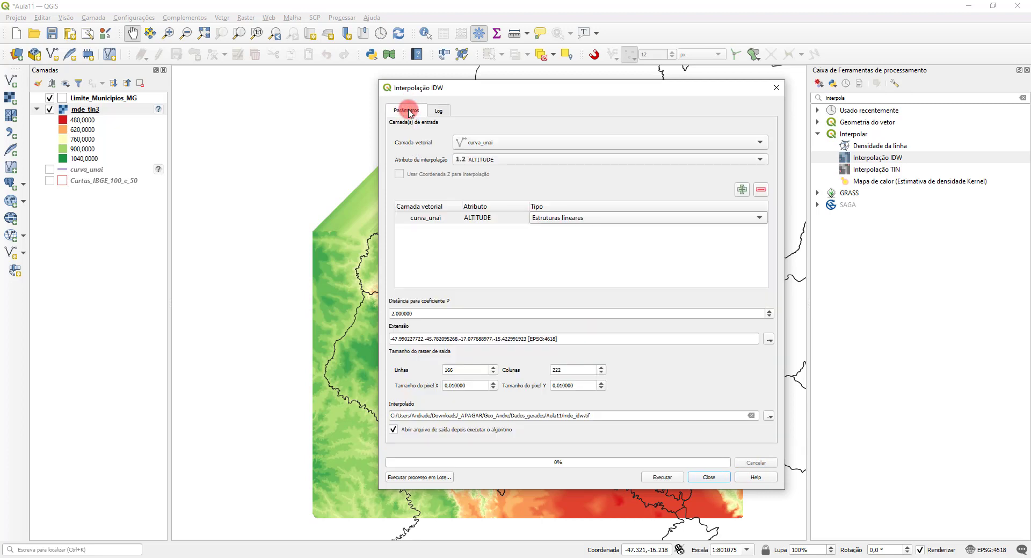
double_click(458, 386)
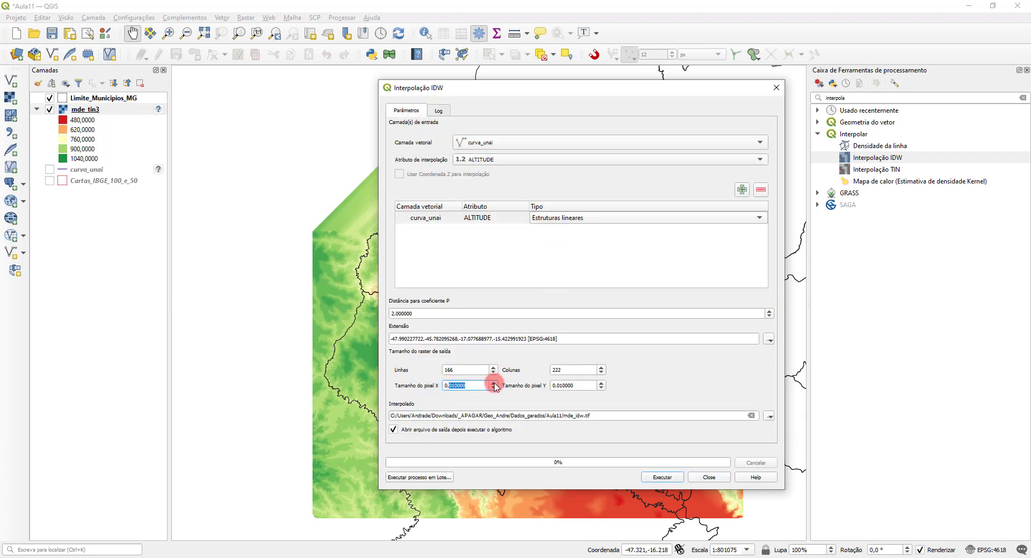
text(1)
click(577, 371)
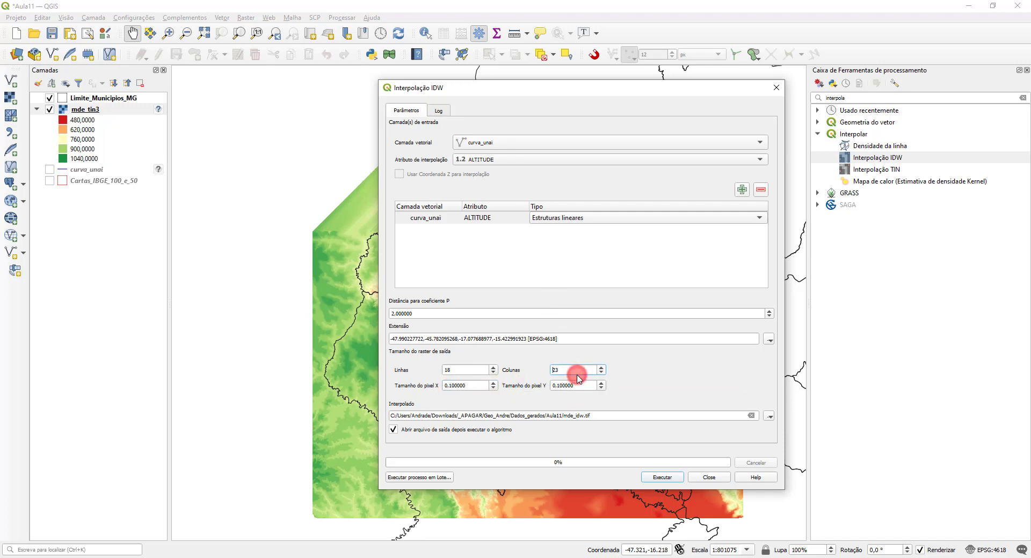
Step: Set the IDW output file to mde_idw2 in the Aula11 folder, run the interpolation and close the tool
click(769, 416)
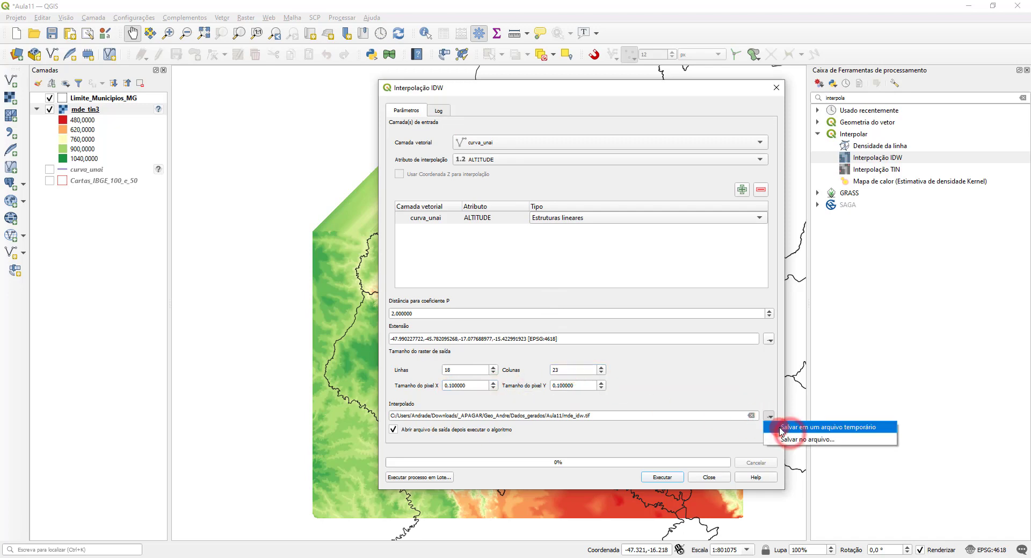
click(791, 439)
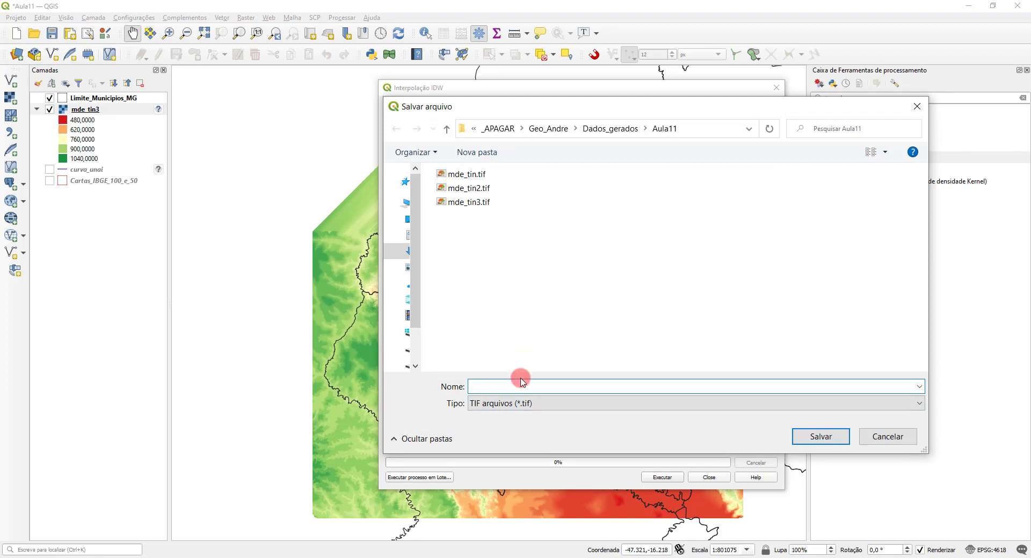
text(mde_)
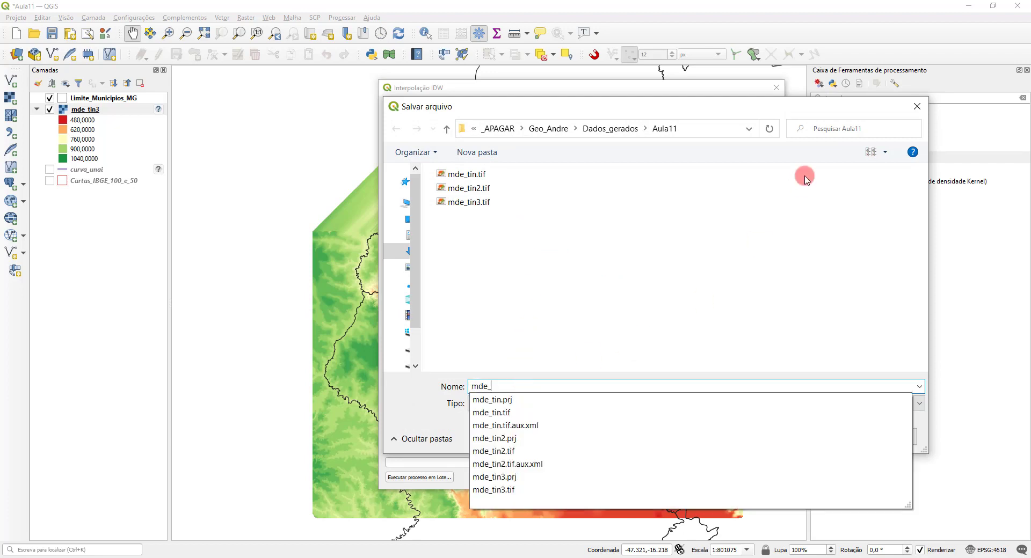
click(799, 106)
drag(800, 107, 677, 96)
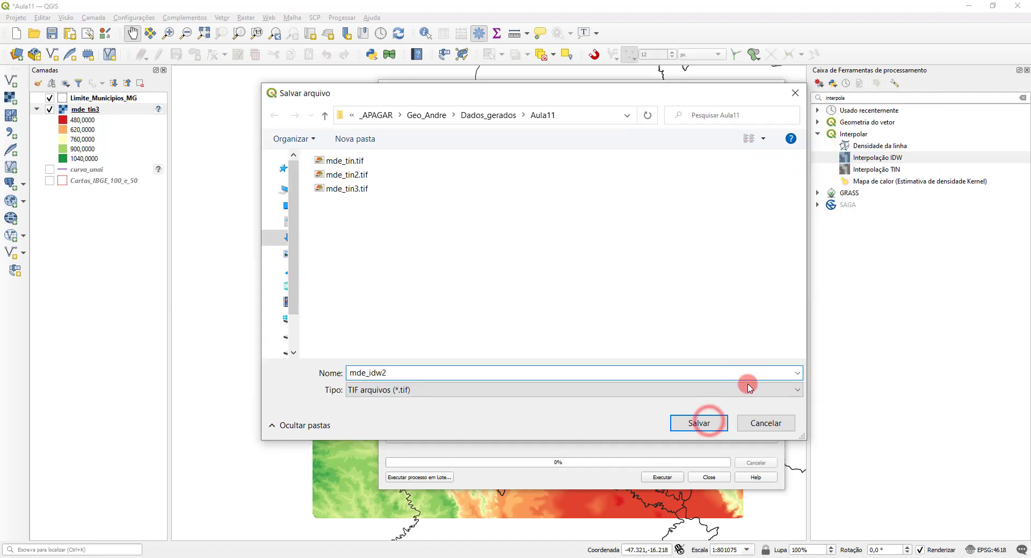
click(703, 422)
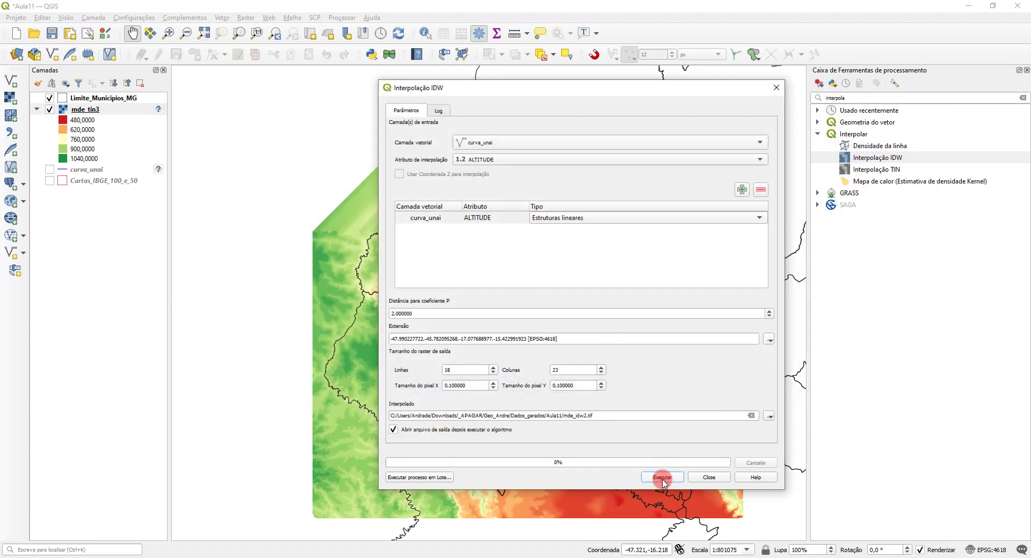
click(662, 478)
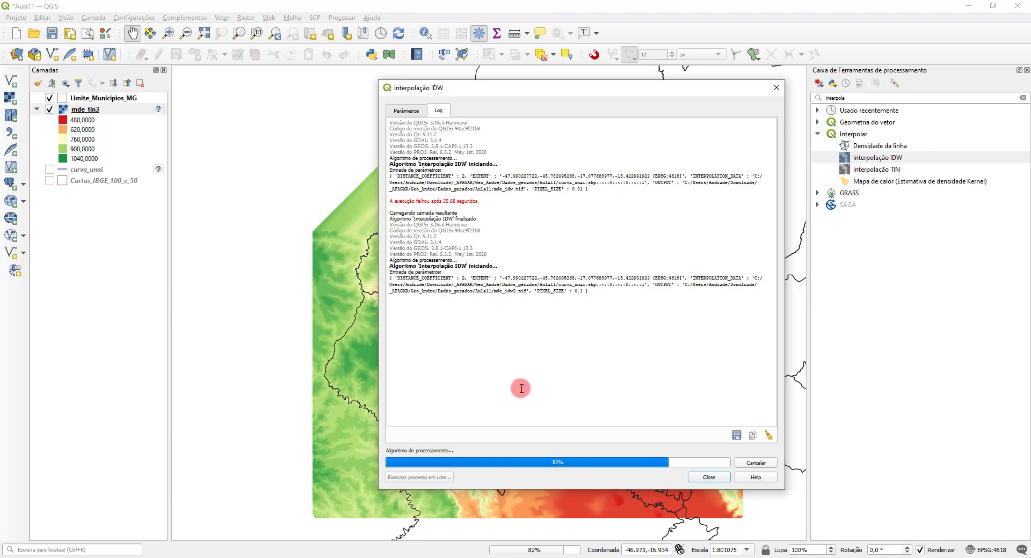
click(706, 477)
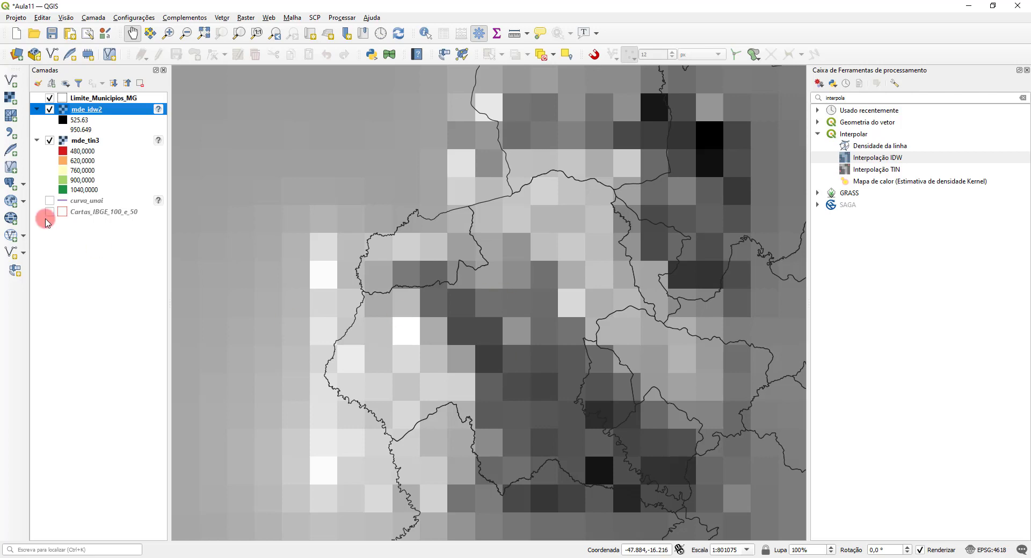
Step: Remove the mde_idw2 layer from the project and save the project
click(49, 109)
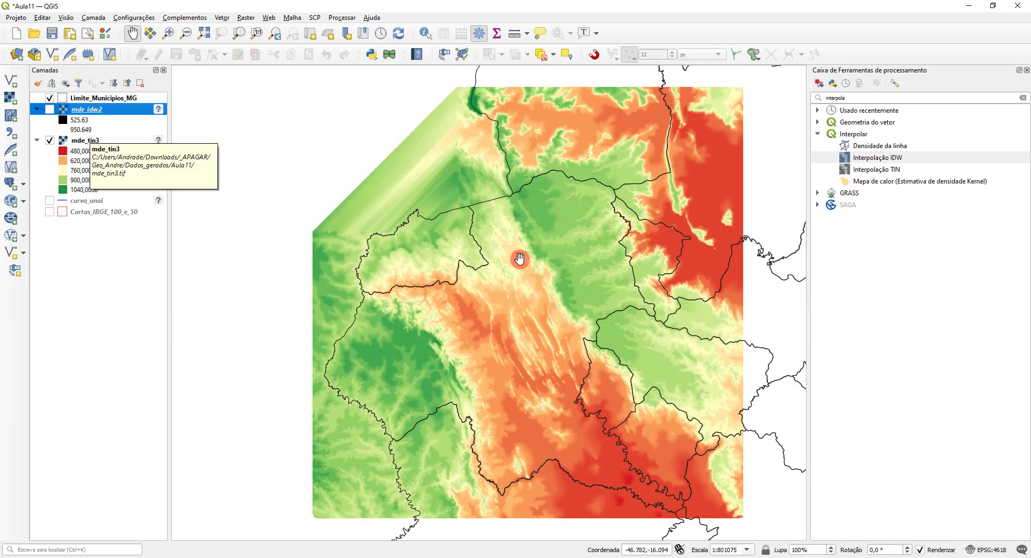
right_click(84, 111)
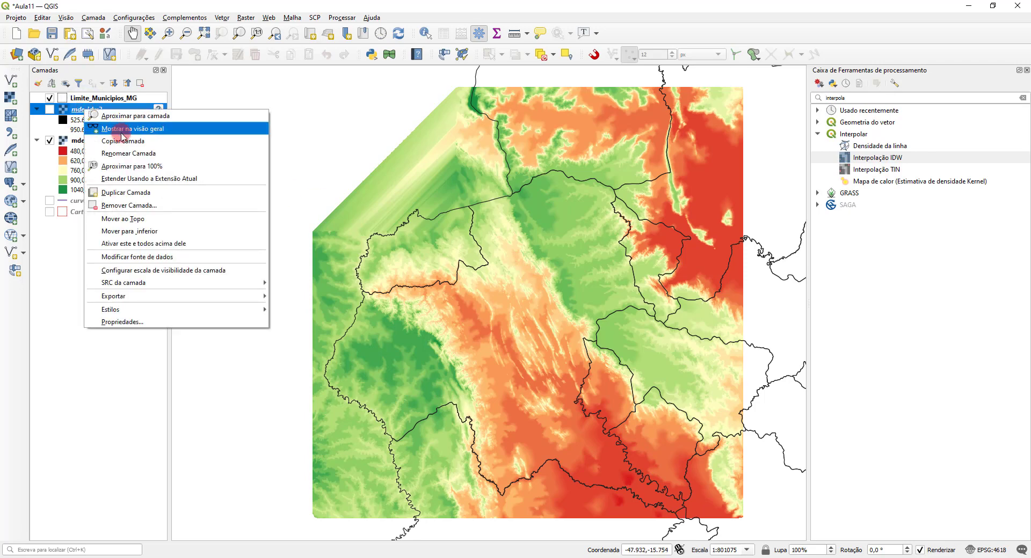
click(139, 205)
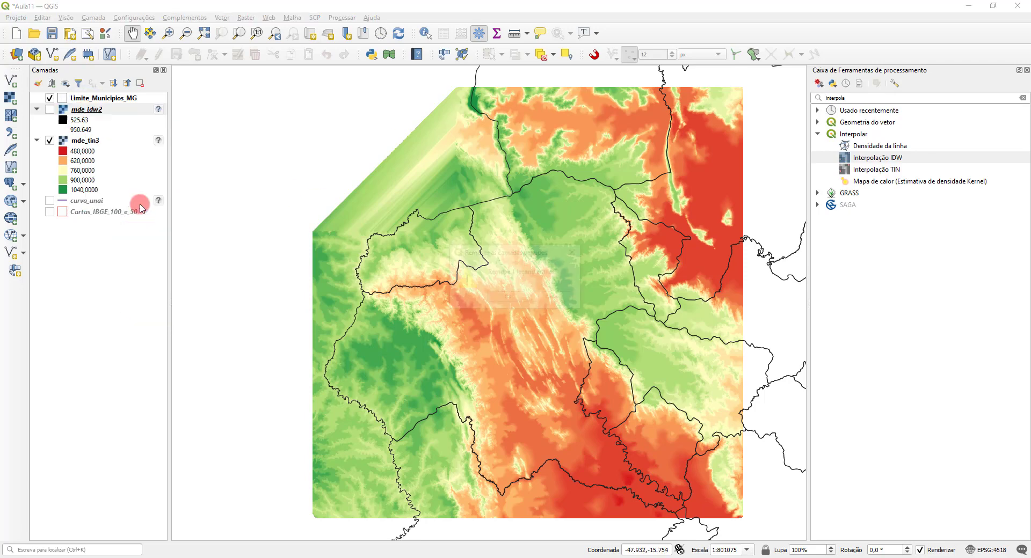
click(505, 297)
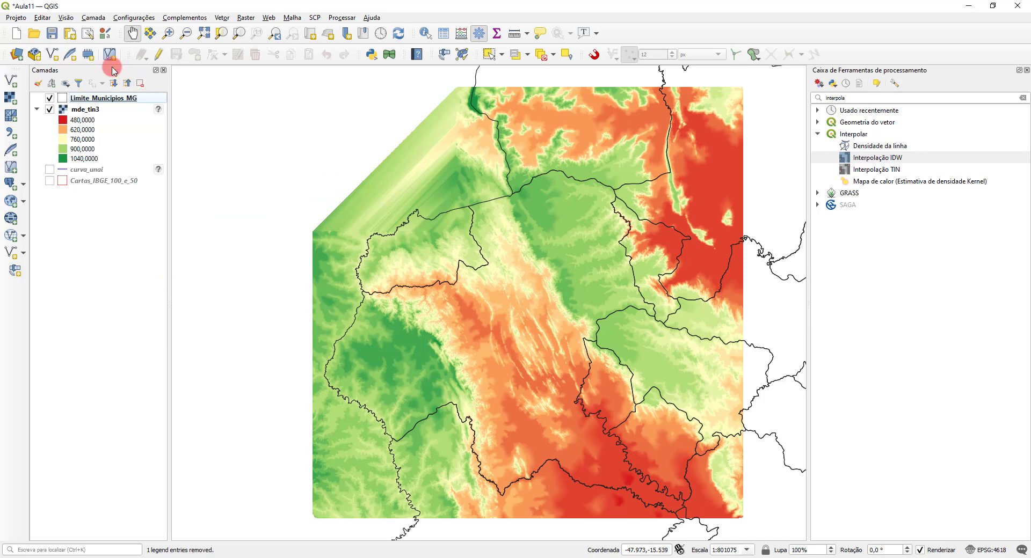
click(52, 33)
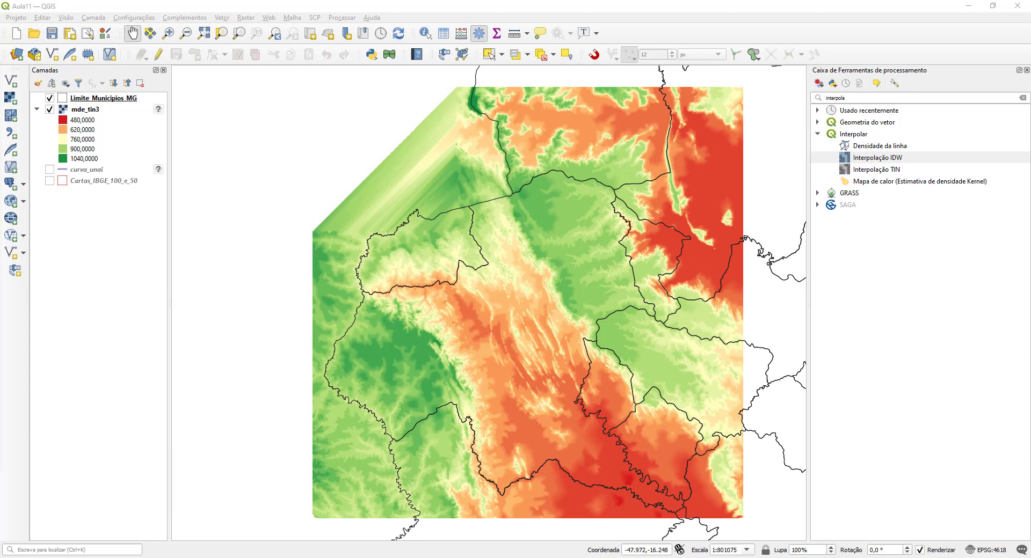
Step: Switch to Chrome, open Brasil em Relevo (EMBRAPA) from the GeoTec UFVJM Links page, and view its Minas Gerais relief page
click(64, 307)
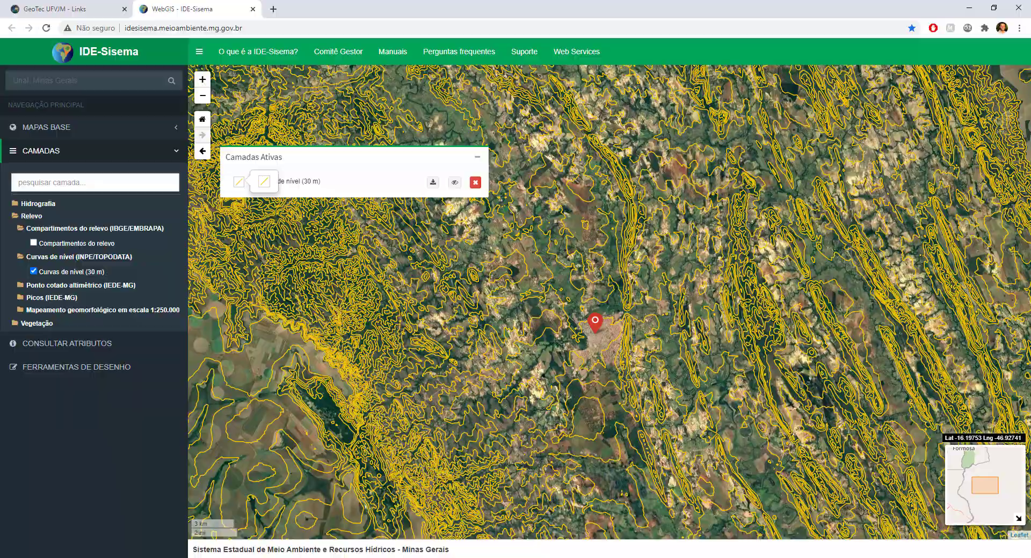
click(92, 9)
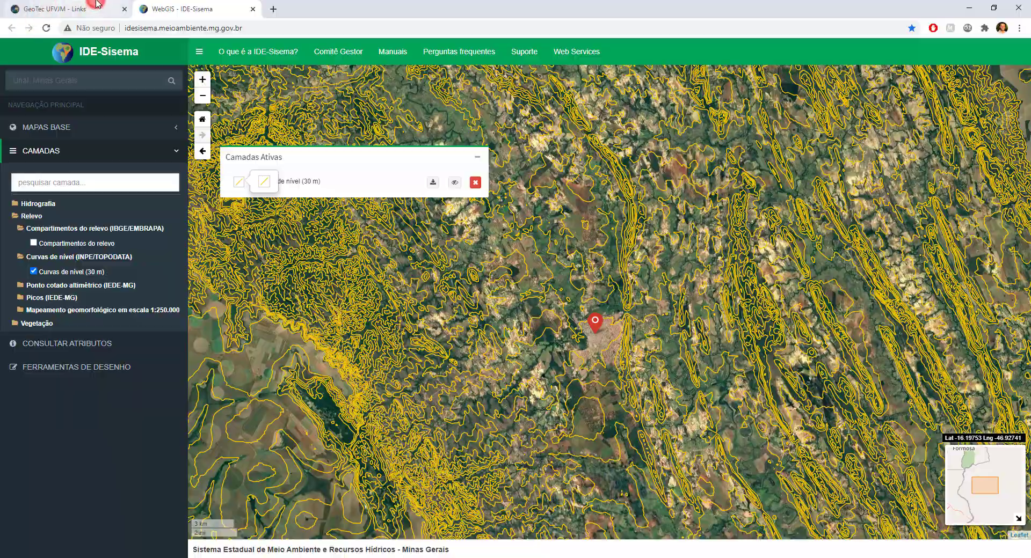
click(293, 22)
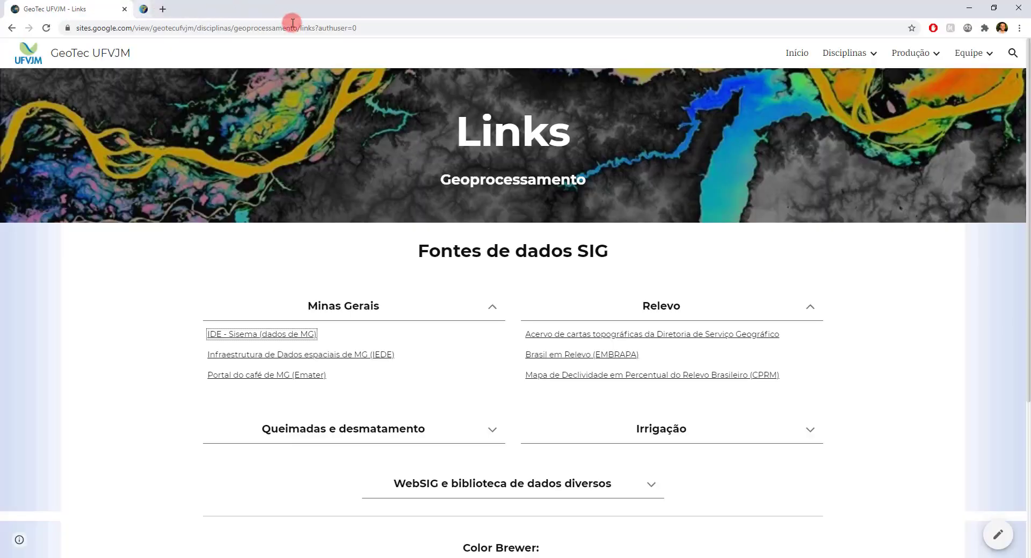
click(599, 358)
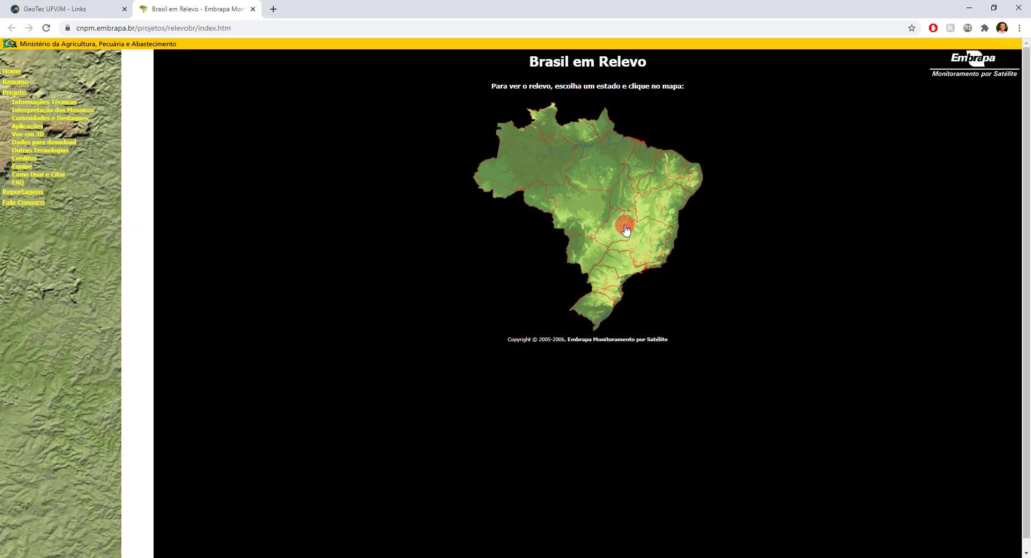
click(647, 239)
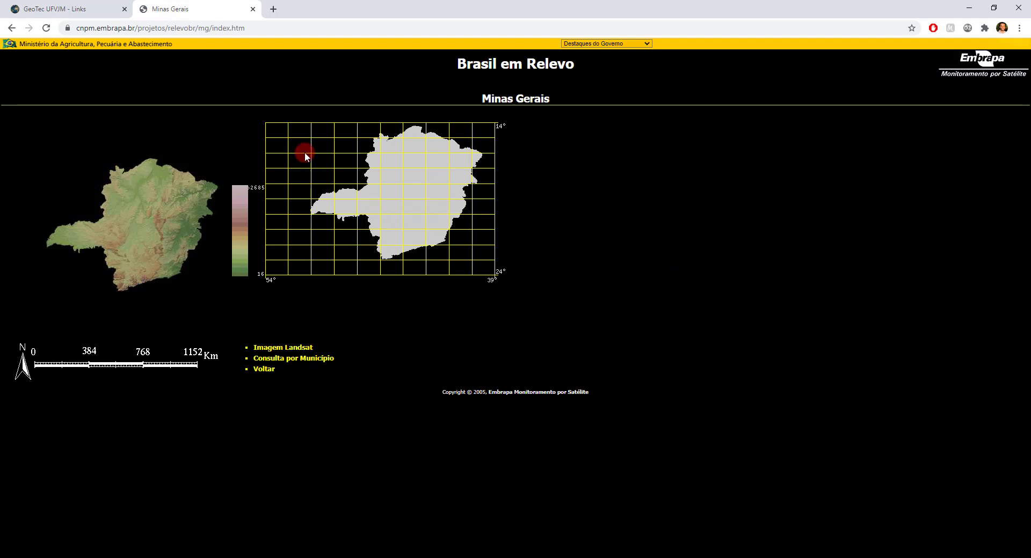
click(11, 28)
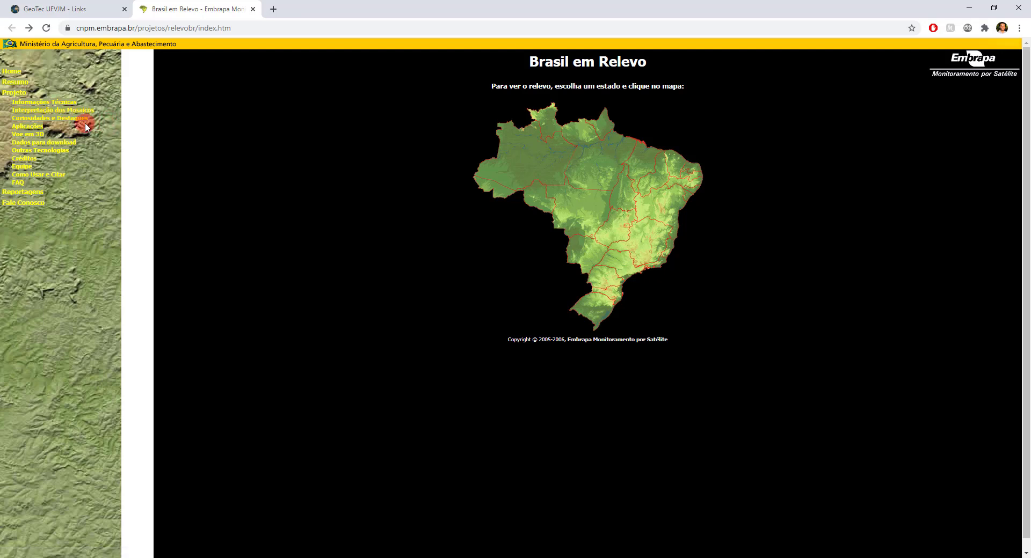
Step: Open the SRTM download page for sheet SE-23-V-A of Minas Gerais on the Brasil em Relevo site
click(11, 74)
click(44, 142)
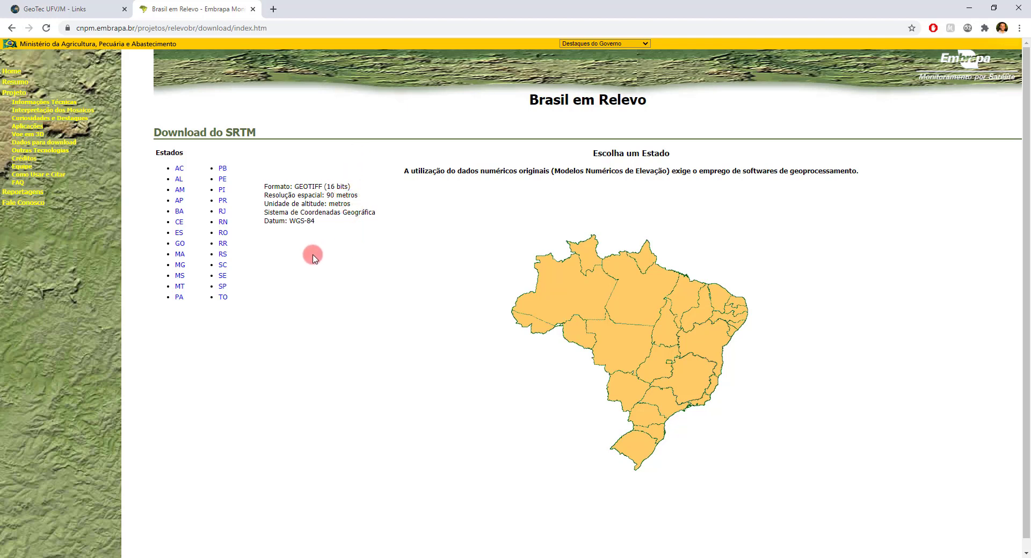
click(180, 267)
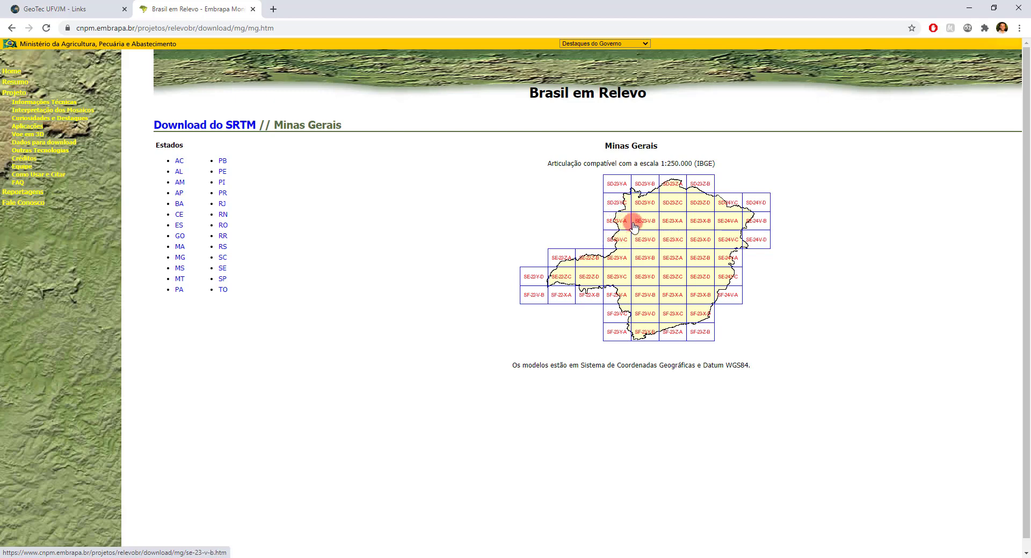
click(617, 222)
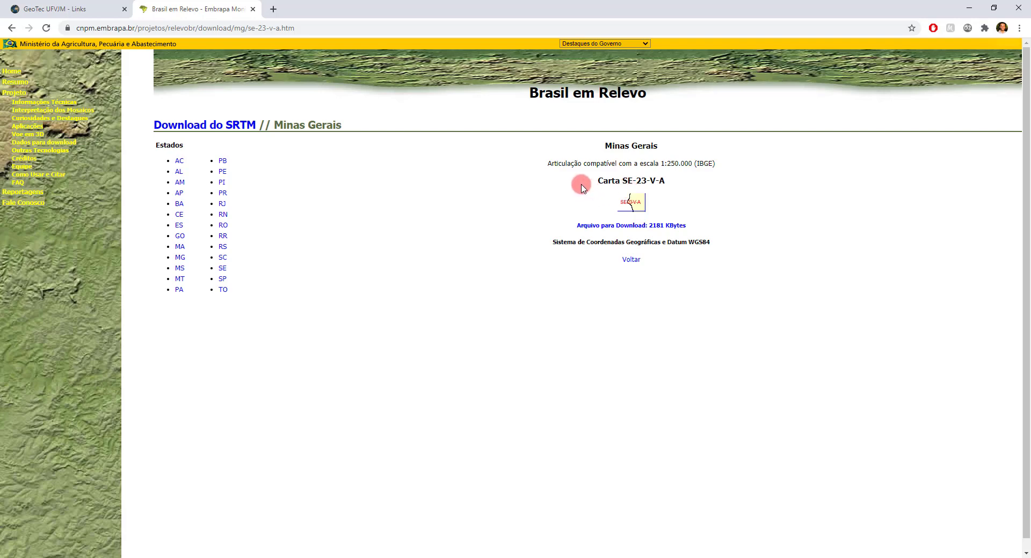
Step: Switch back to QGIS and hide the mde_tin3 layer
key(alt+Tab)
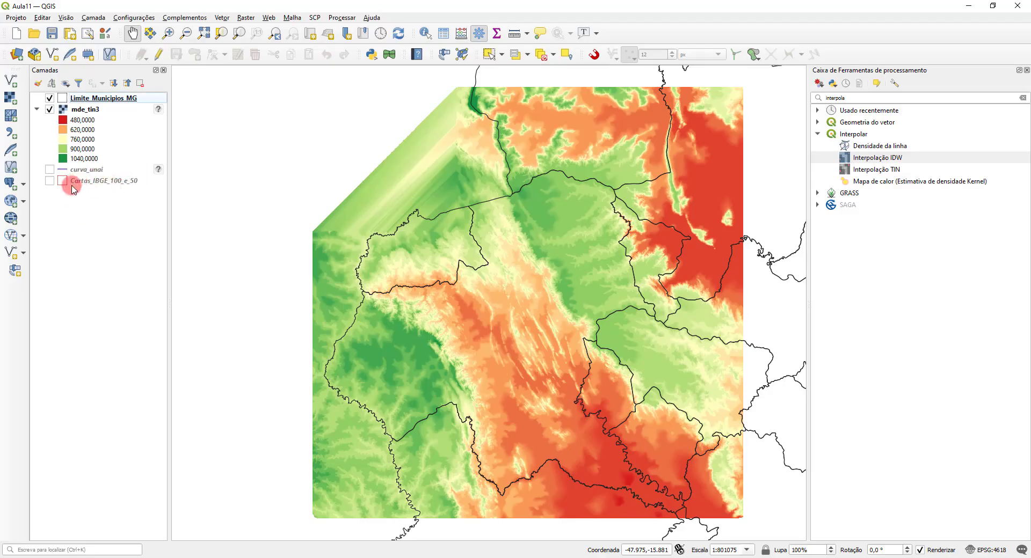
click(50, 109)
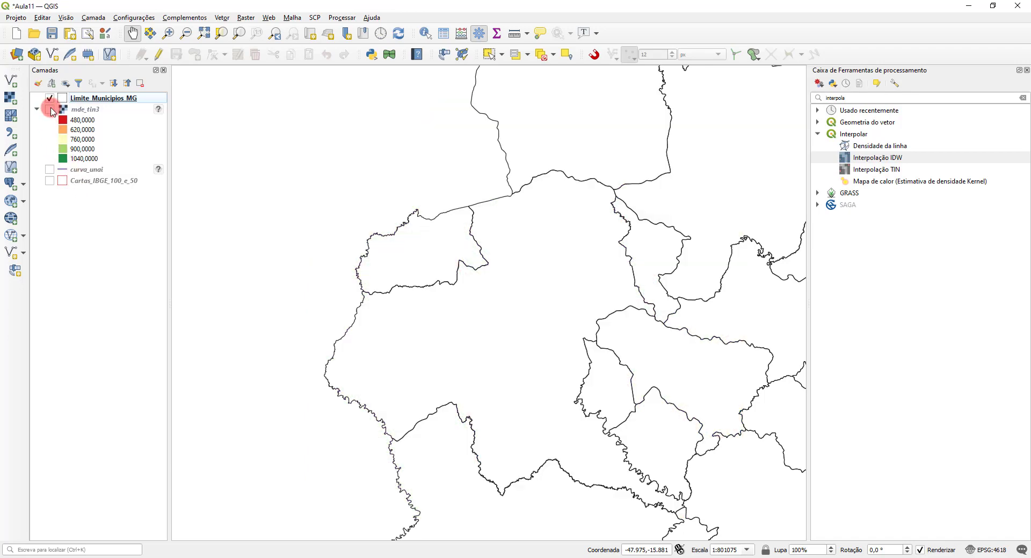
Step: Show the Cartas_IBGE_100_e_50 layer, open its attribute table, and move the table window aside
click(50, 181)
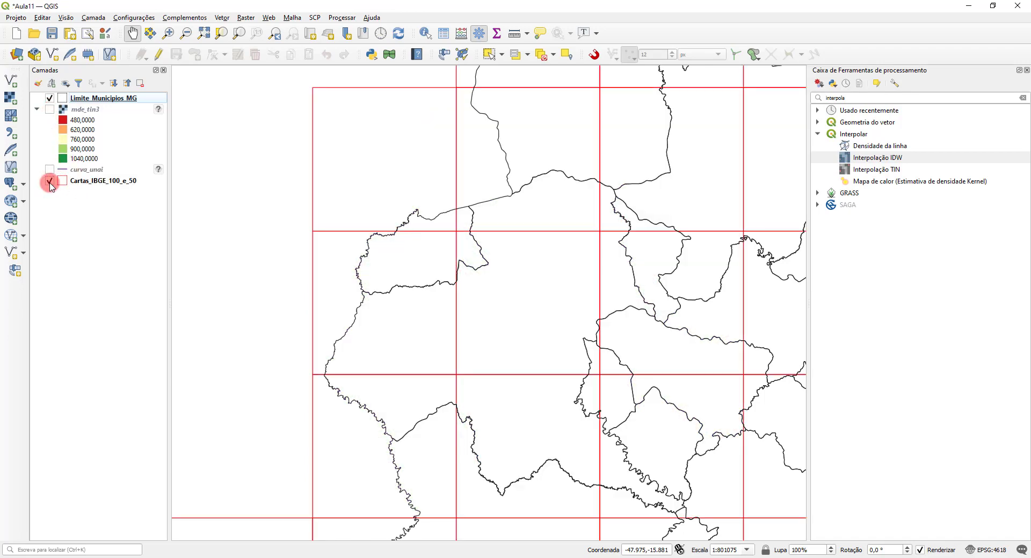
right_click(92, 181)
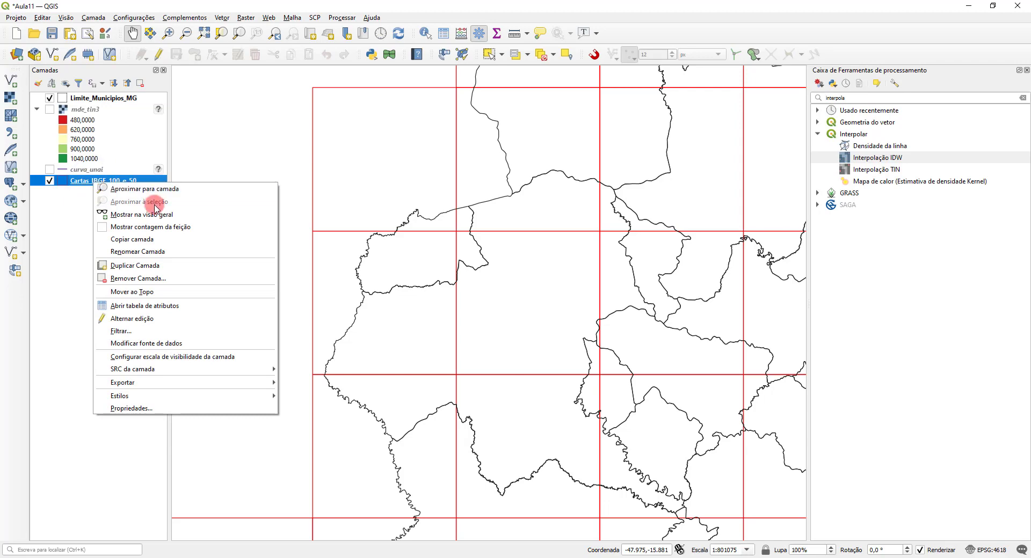
click(171, 306)
drag(392, 144, 576, 151)
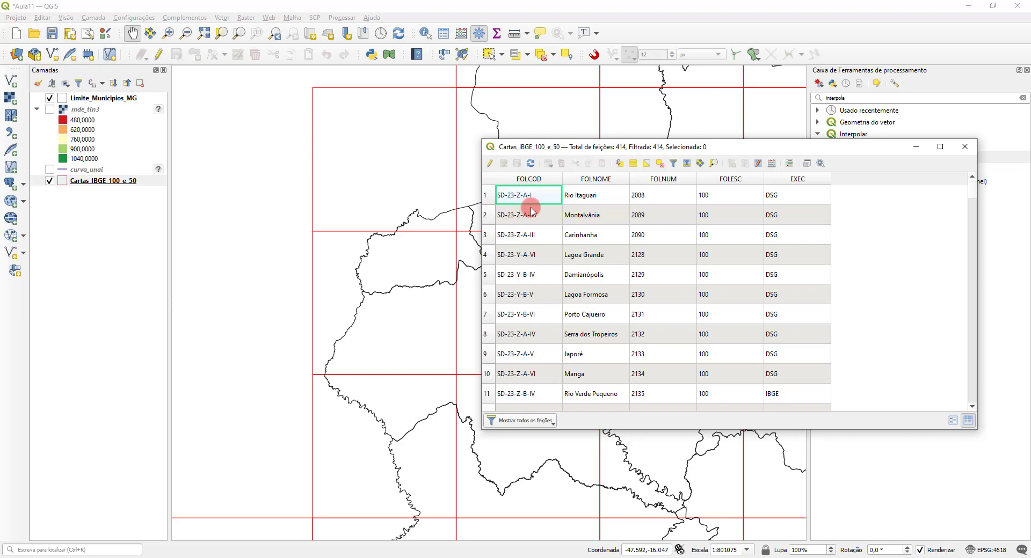
Step: Select the map sheet covering Unaí in the Cartas_IBGE_100_e_50 layer
click(488, 56)
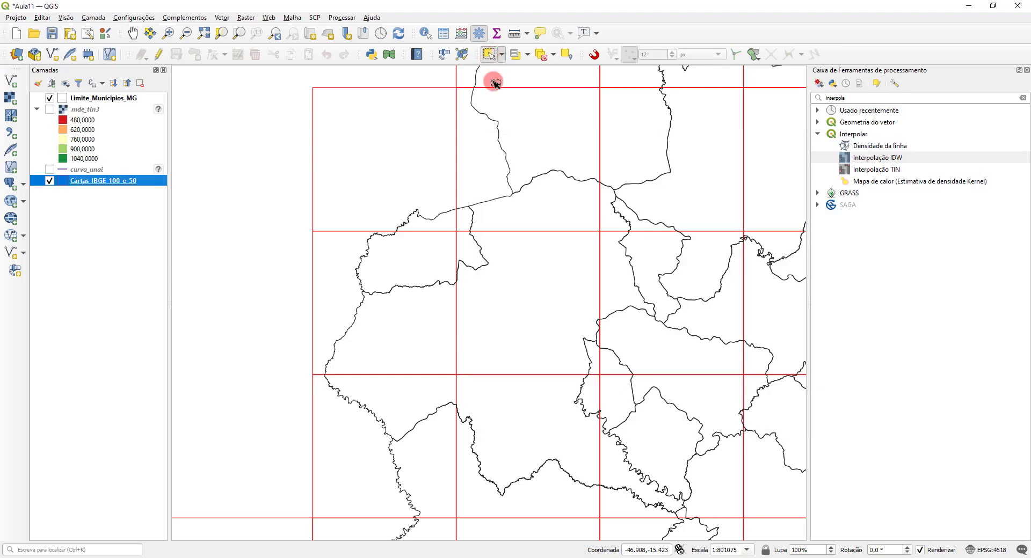
click(89, 101)
click(85, 181)
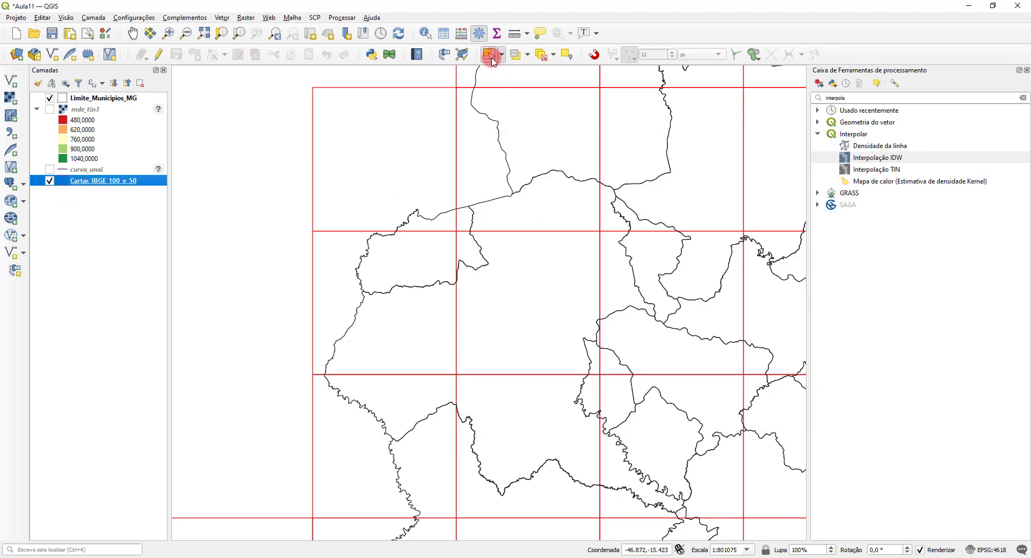
click(348, 302)
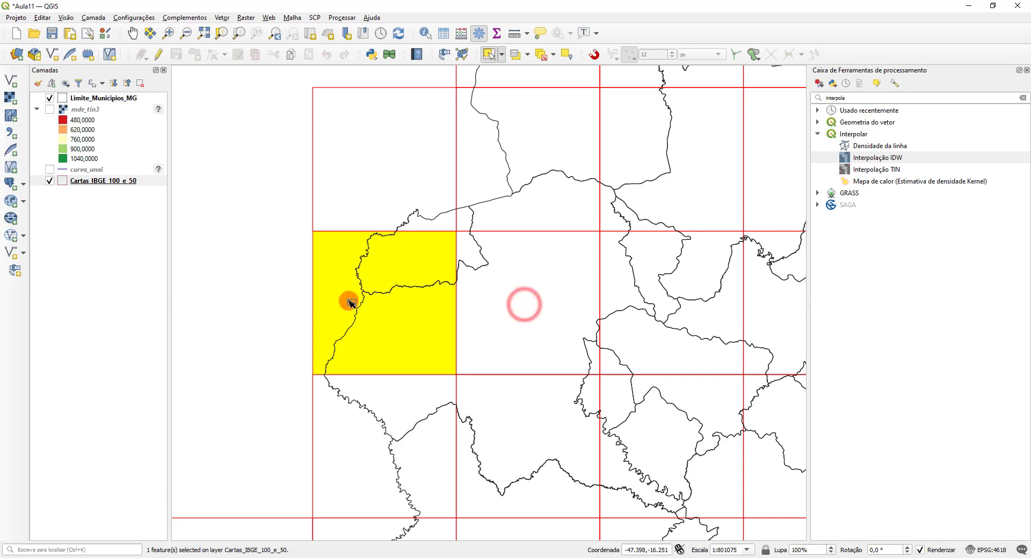
click(524, 305)
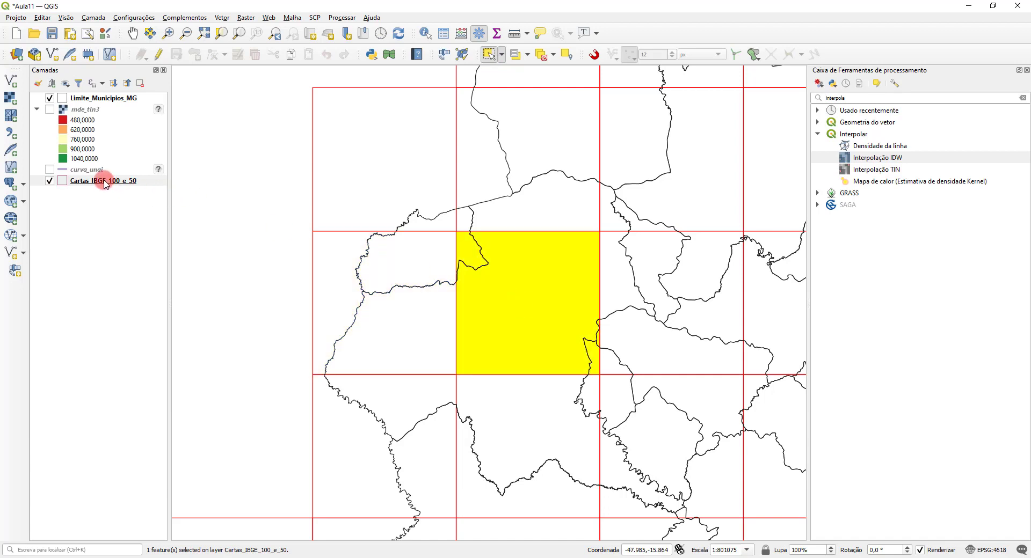
Step: Open the Cartas_IBGE_100_e_50 attribute table and filter it to the selected features to check the sheet code
key(F6)
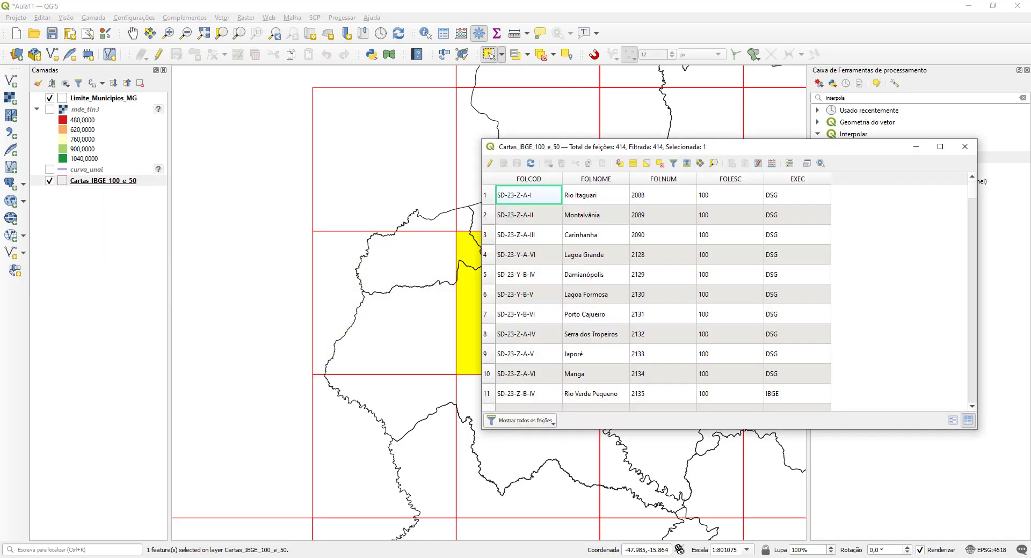
click(522, 421)
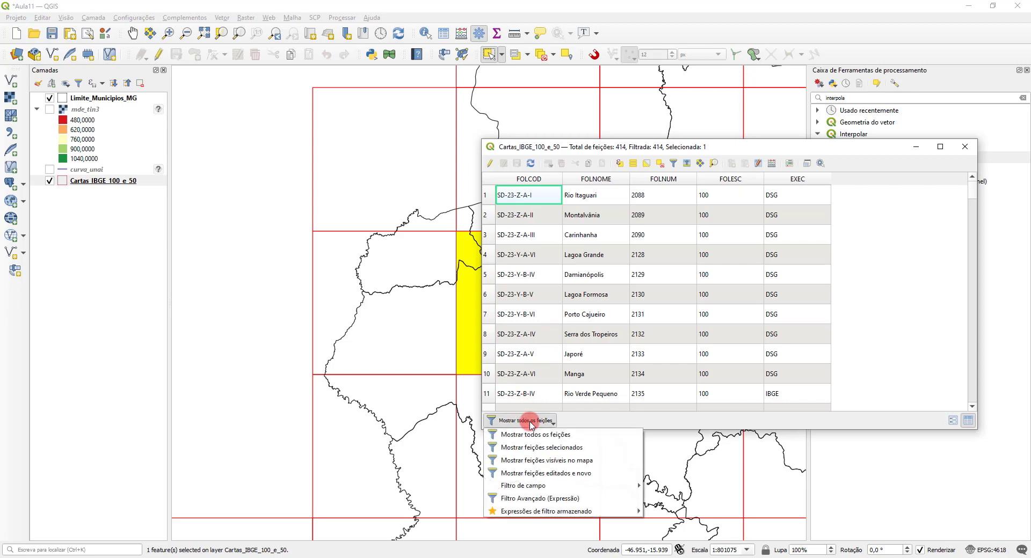
click(564, 443)
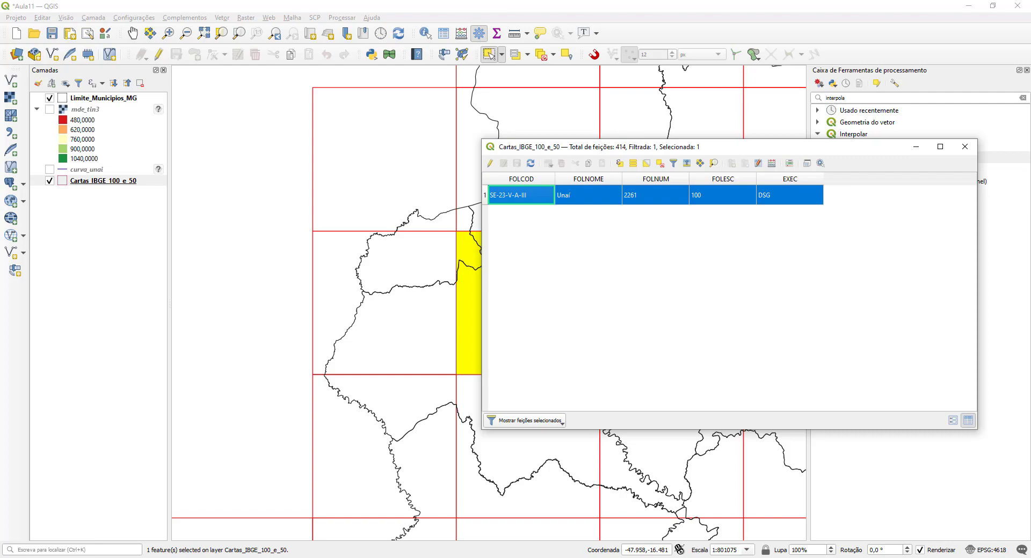
Step: Switch to Chrome and start downloading the SRTM file for sheet SE-23-V-A of Minas Gerais
key(alt+Tab)
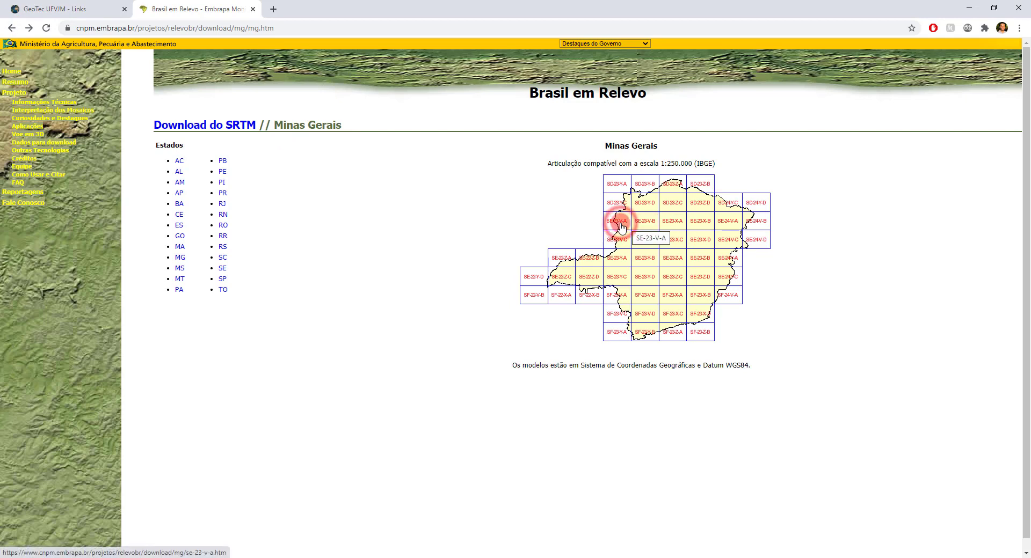
click(620, 226)
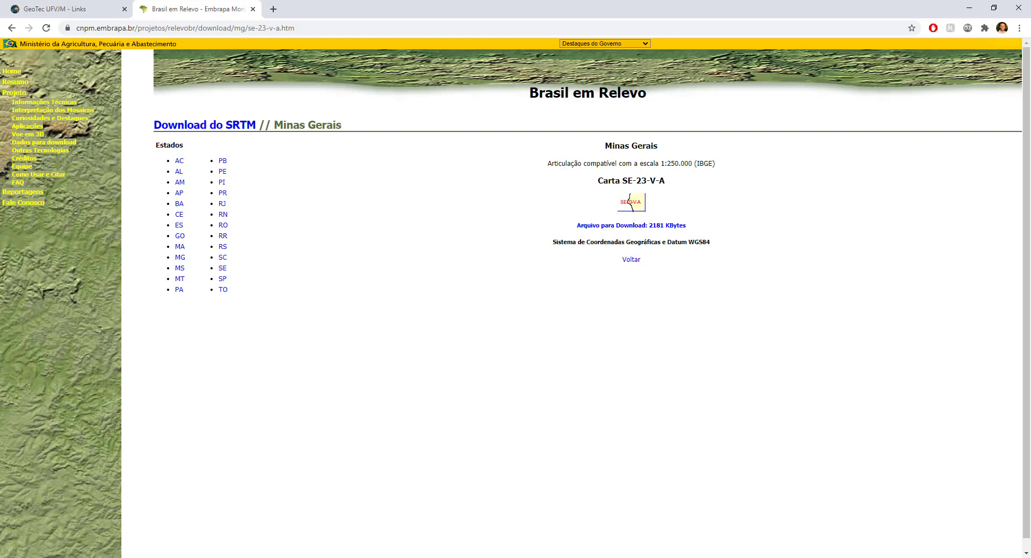
click(631, 226)
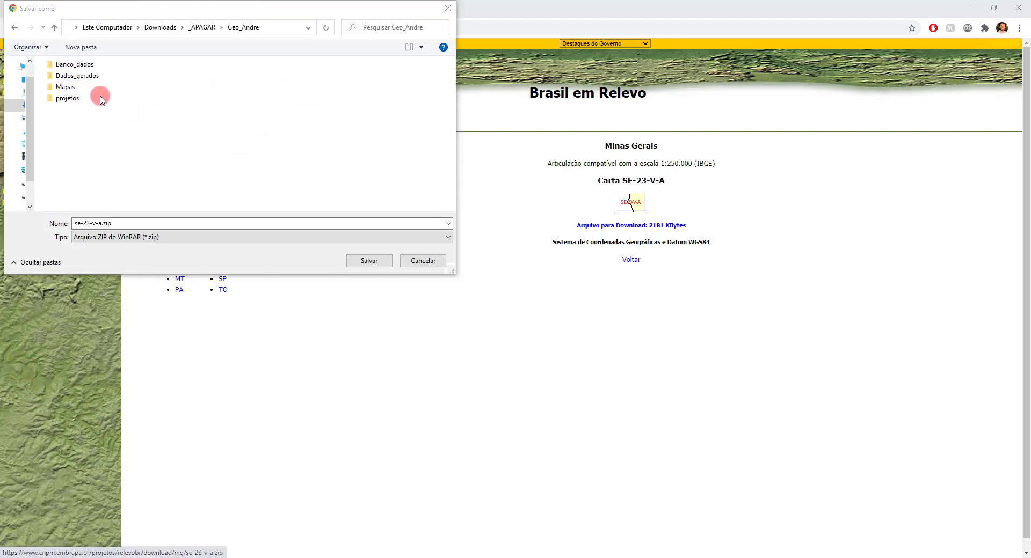
Step: Create a folder named srtm inside Banco_dados/raster for the download
double_click(75, 64)
click(77, 85)
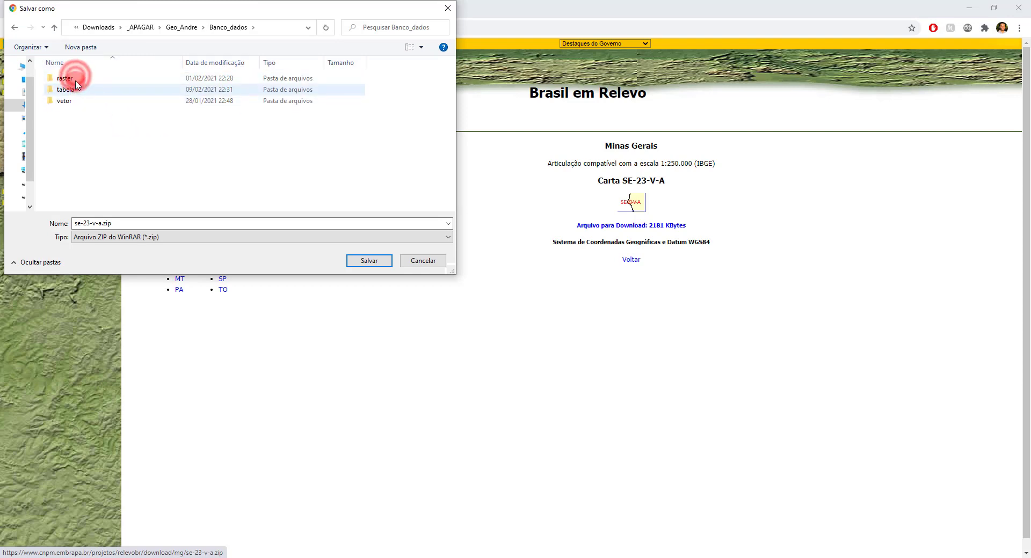
double_click(76, 78)
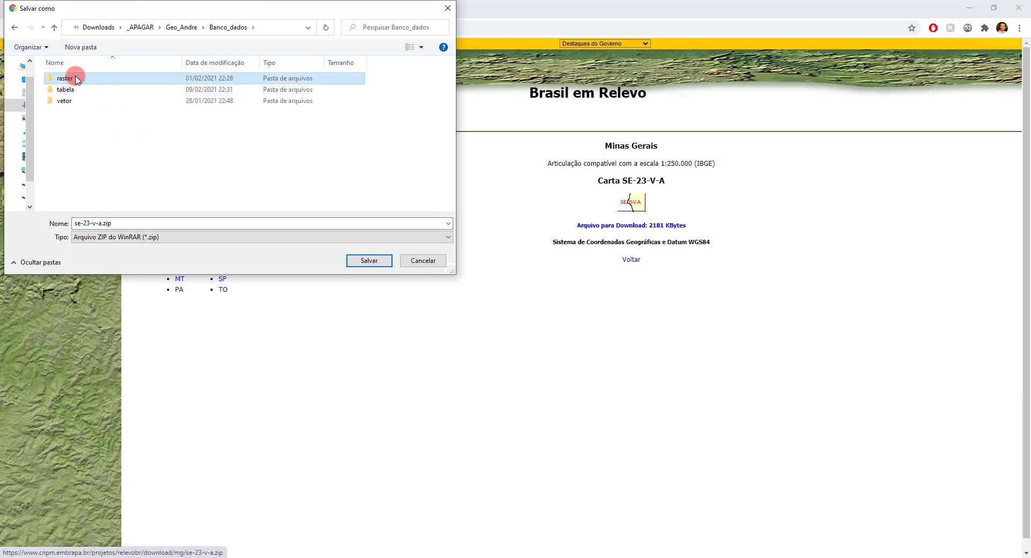
click(82, 46)
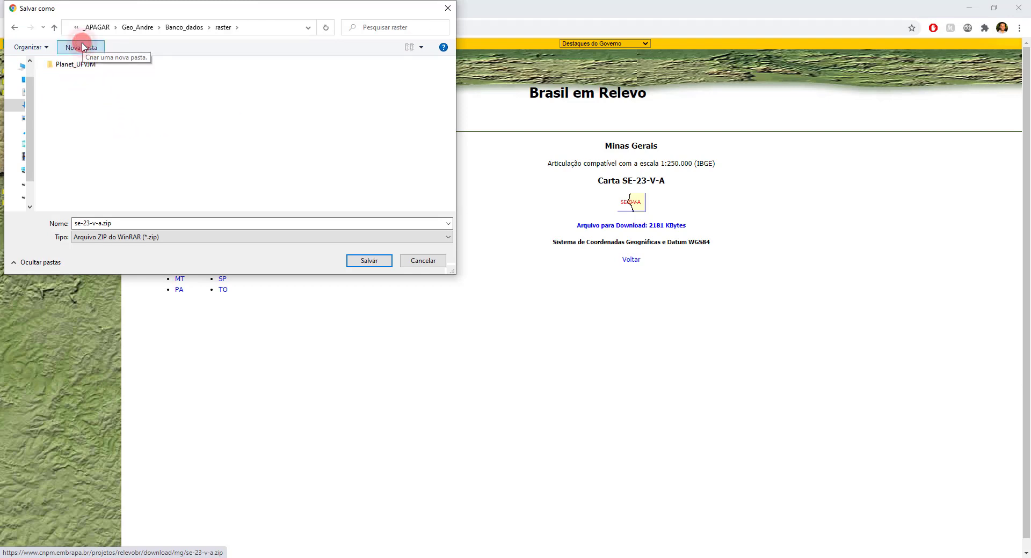
text(sr)
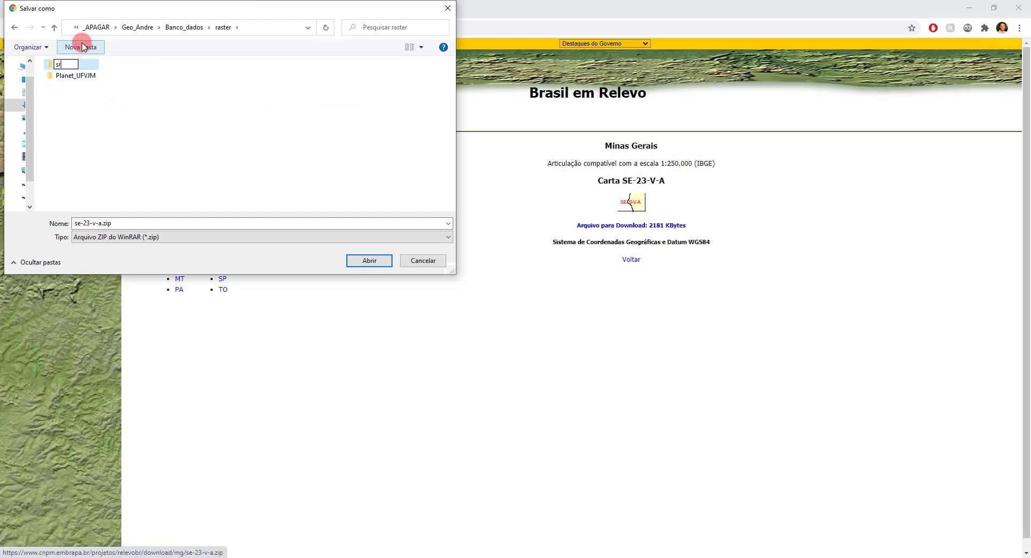
text(tm)
click(138, 94)
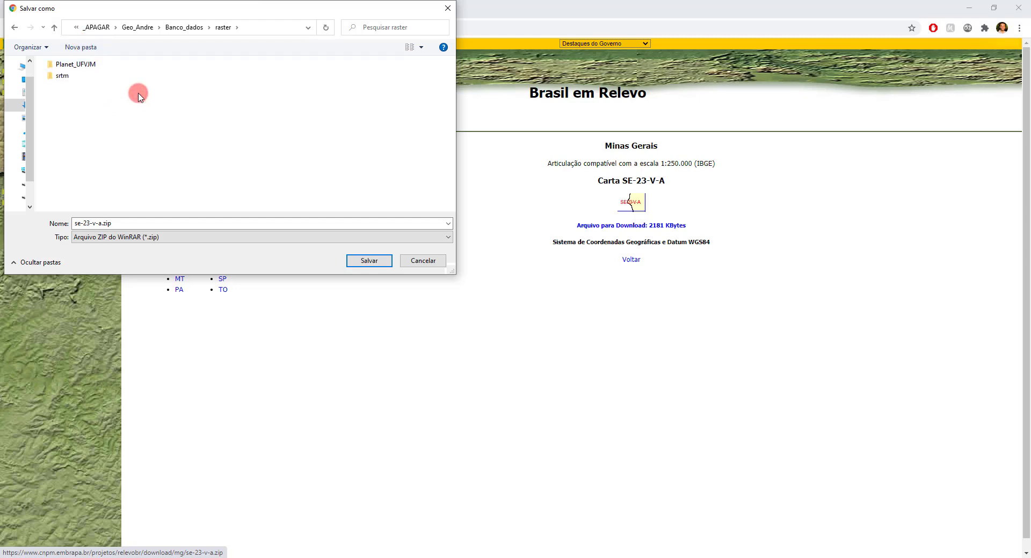
Step: Save the download as se-23-v-a.zip in the Banco_dados/raster/srtm folder
click(137, 27)
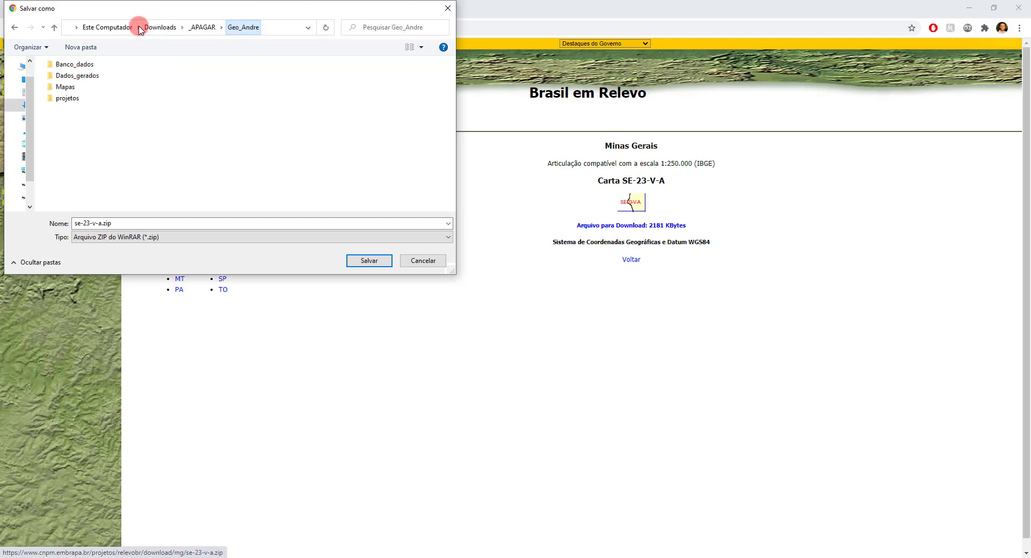
double_click(94, 76)
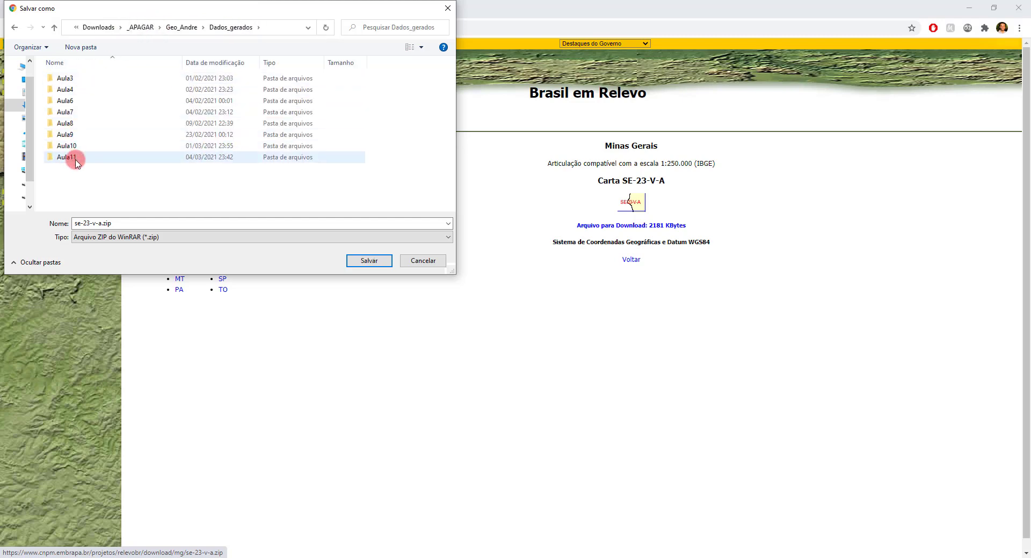
click(187, 30)
double_click(86, 64)
double_click(62, 78)
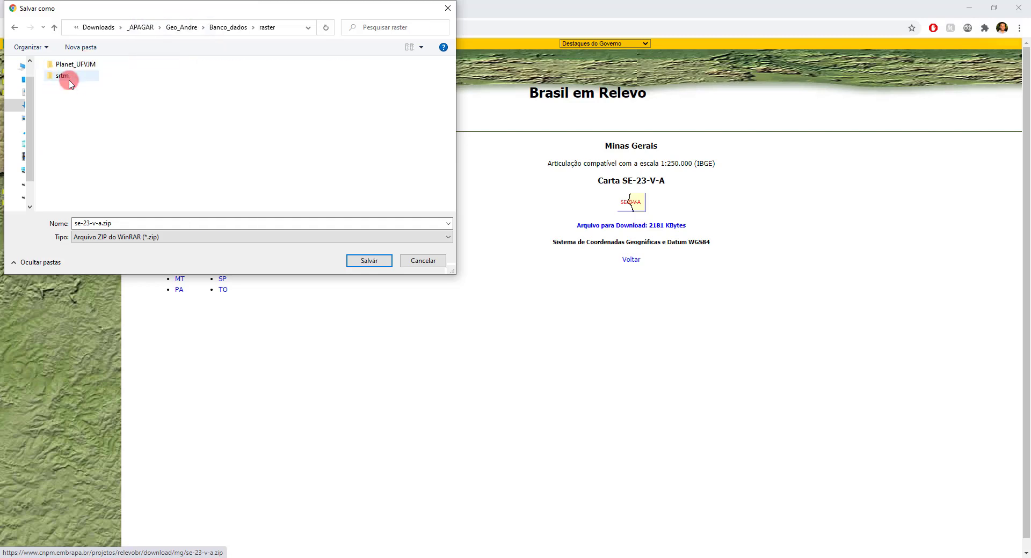
double_click(63, 76)
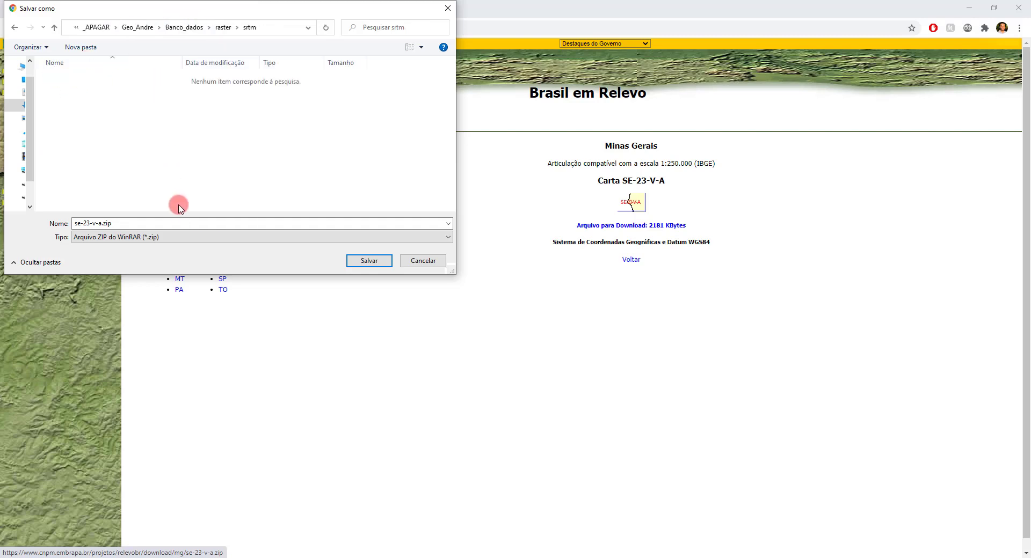
click(365, 262)
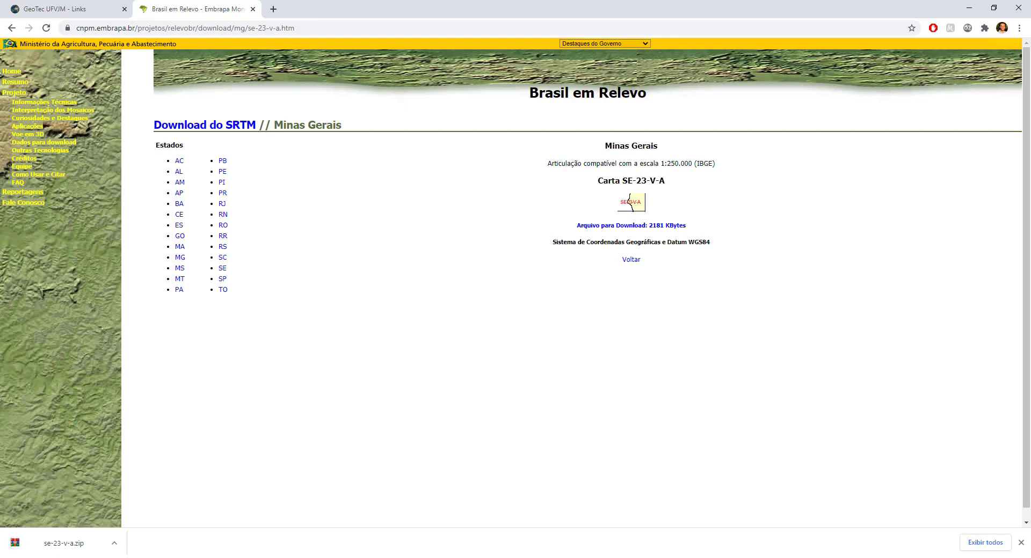
Step: Switch to File Explorer and open the Banco_dados/raster/srtm folder
click(48, 557)
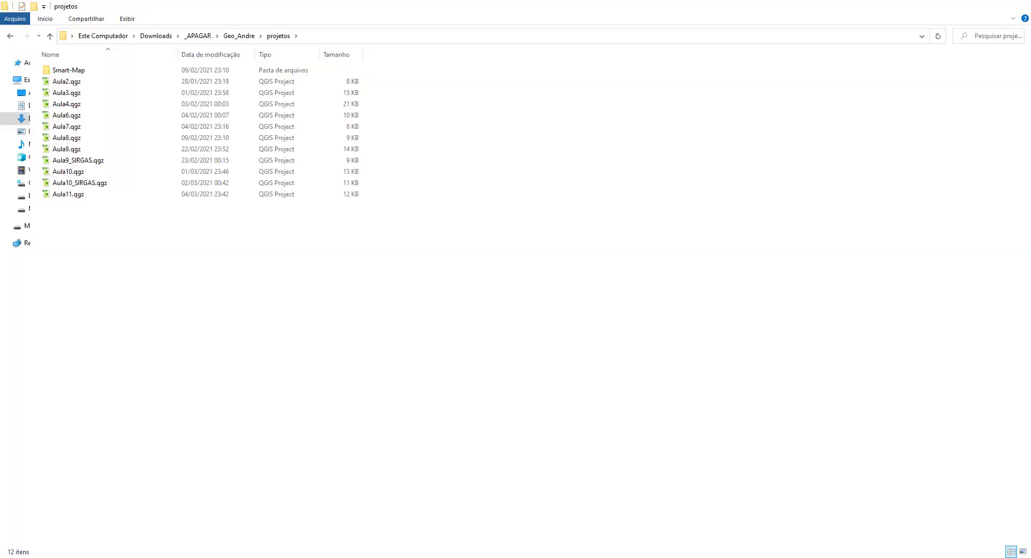
click(240, 36)
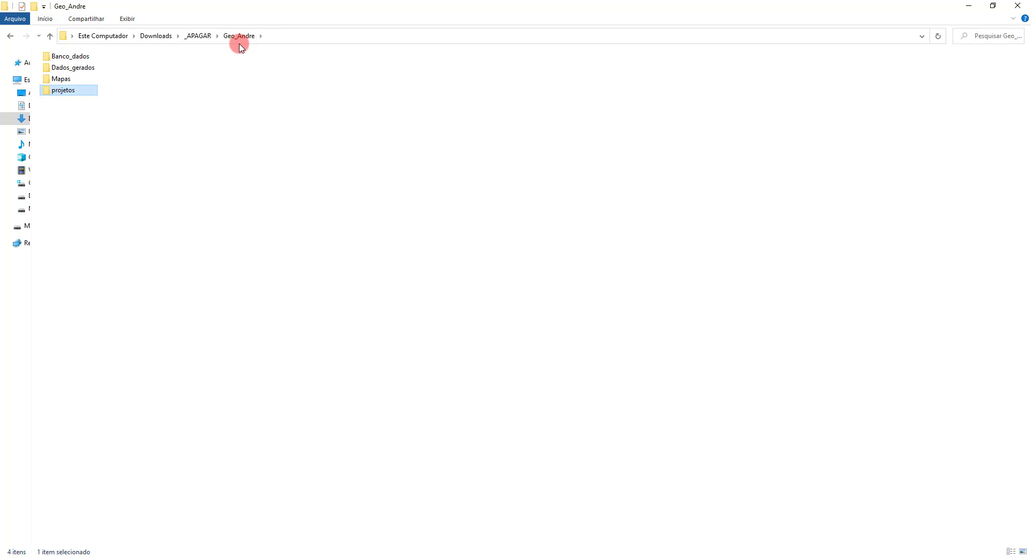
double_click(83, 57)
double_click(61, 56)
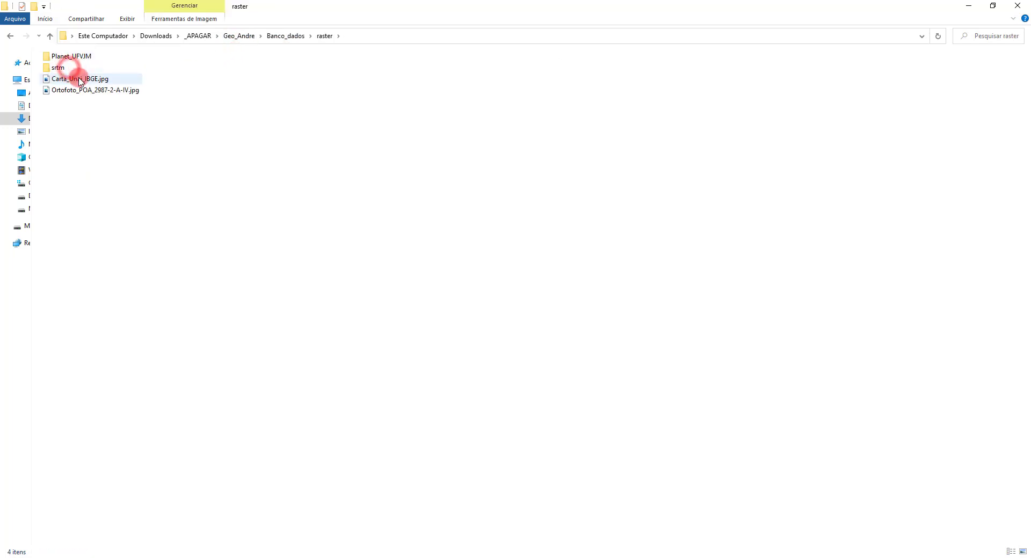
click(70, 70)
double_click(70, 69)
Step: Extract se-23-v-a.zip into the srtm folder and minimize the File Explorer window
click(79, 71)
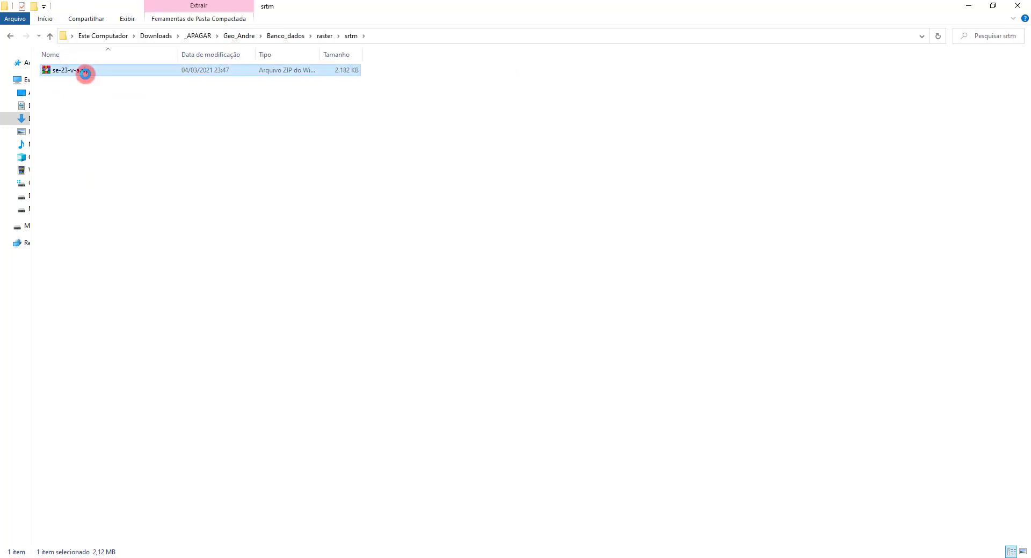
right_click(81, 70)
click(141, 177)
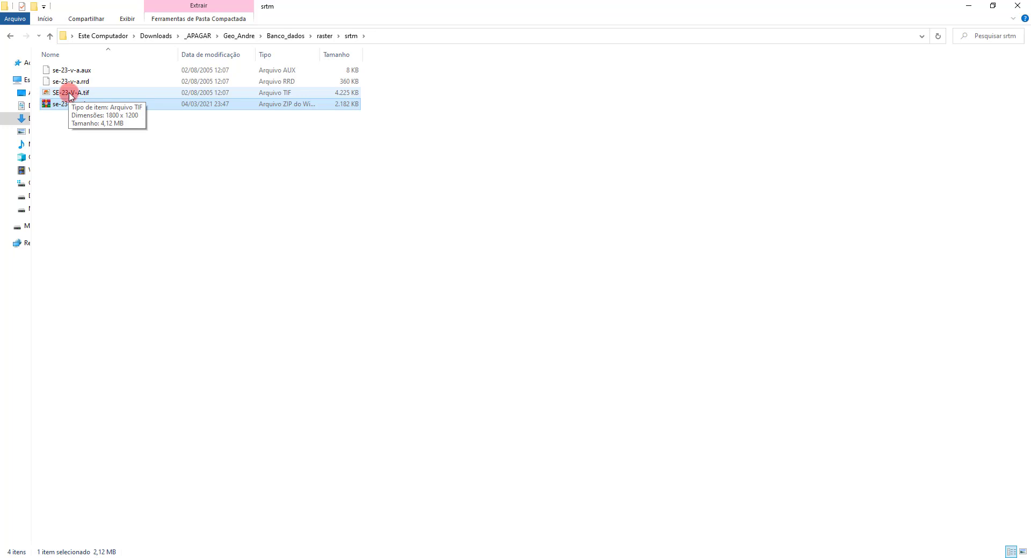
click(963, 5)
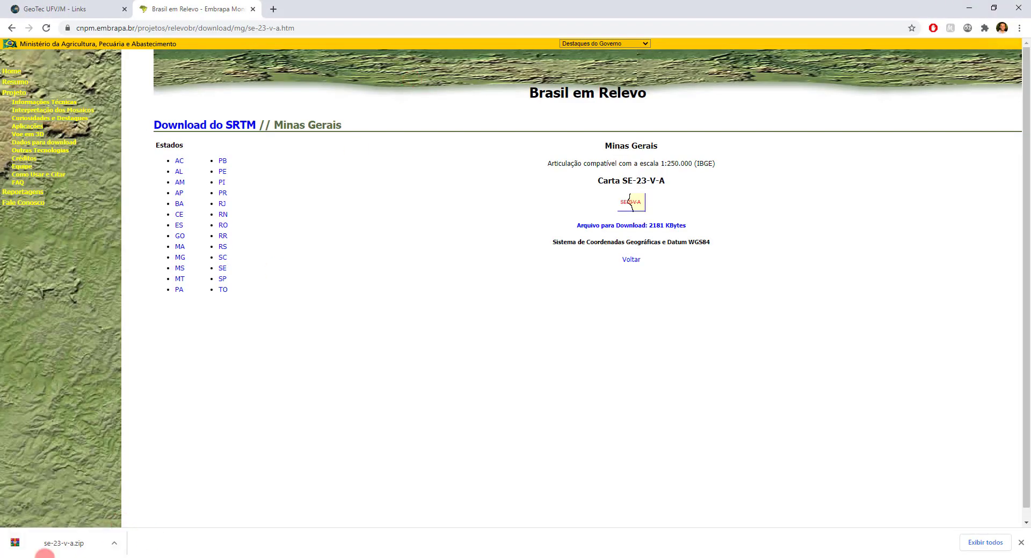
Step: Switch to QGIS and add SE-23-V-A.tif from the Banco_dados/raster/srtm folder as a raster layer
key(alt+Tab)
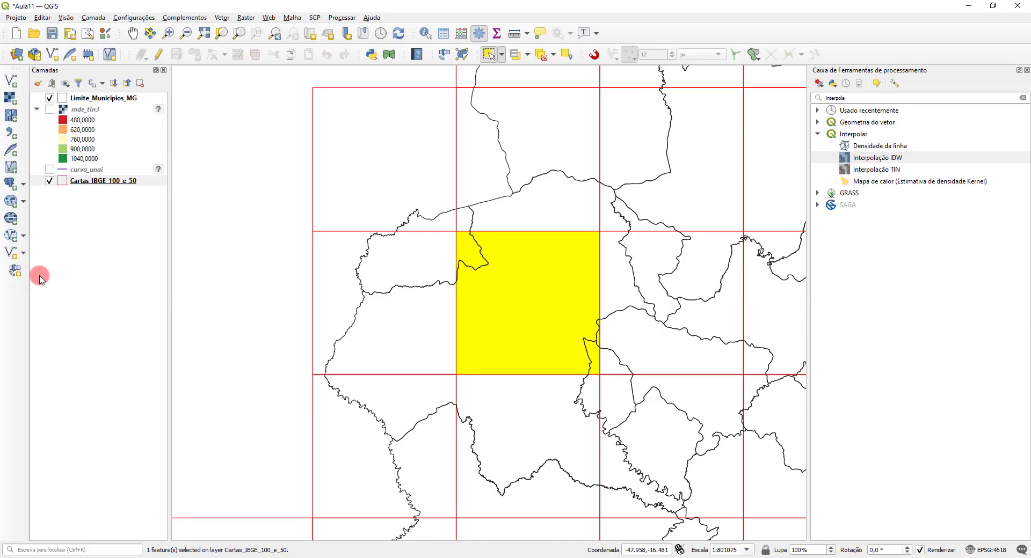
click(11, 97)
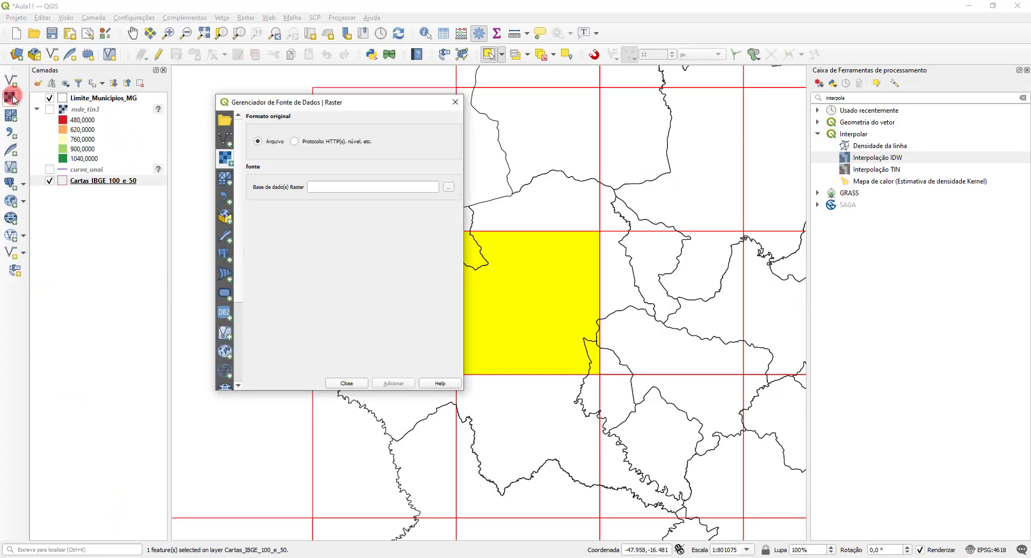
click(448, 186)
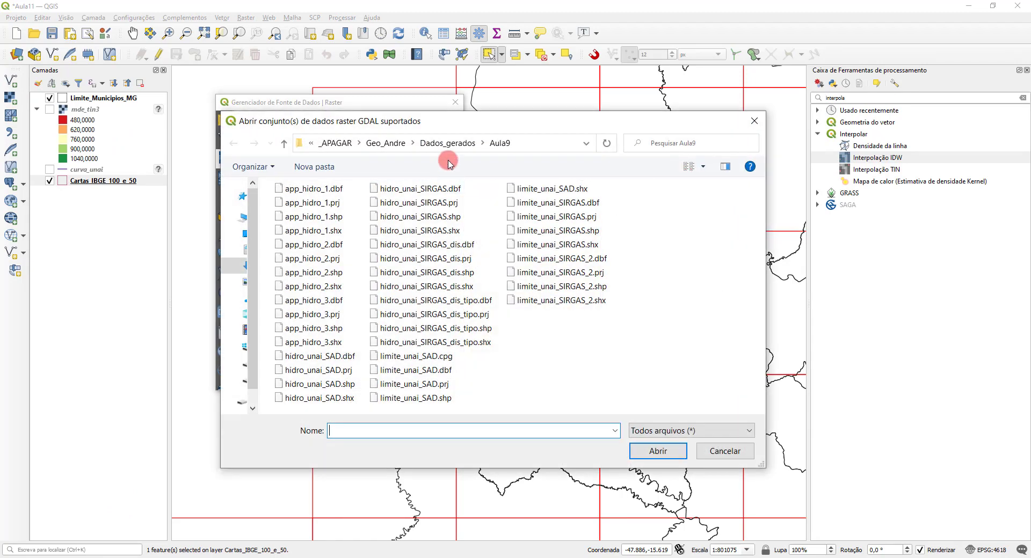
click(387, 143)
double_click(293, 192)
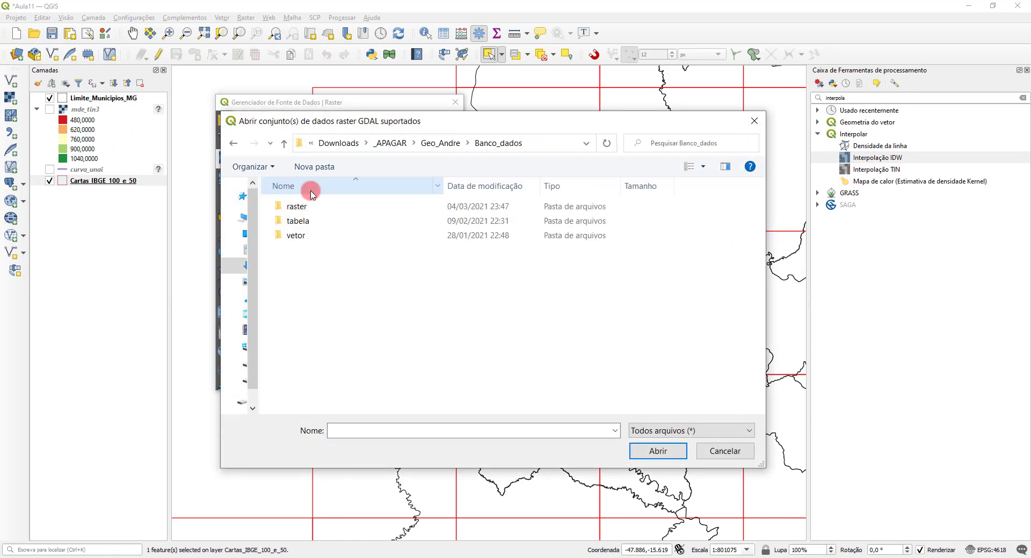
double_click(297, 207)
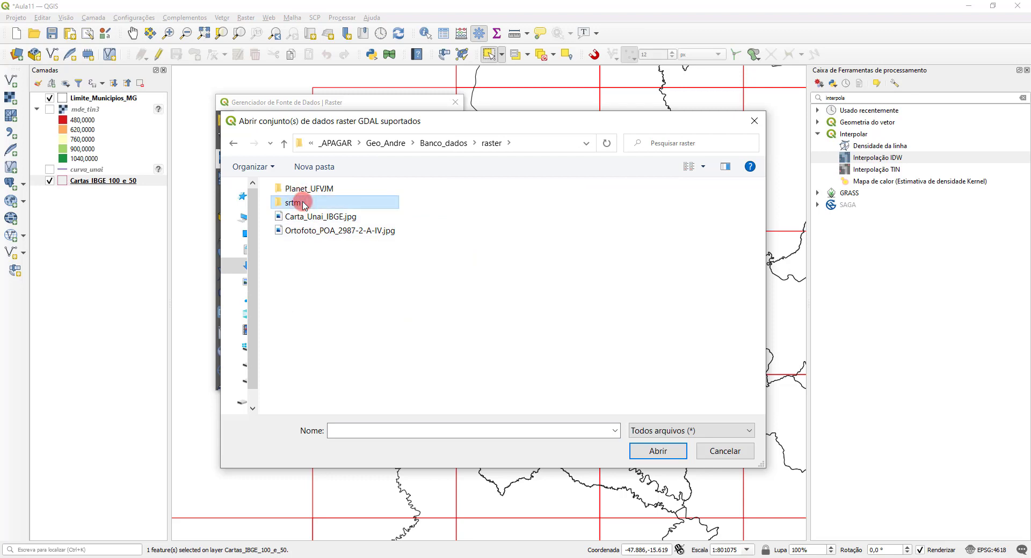
double_click(296, 203)
click(310, 235)
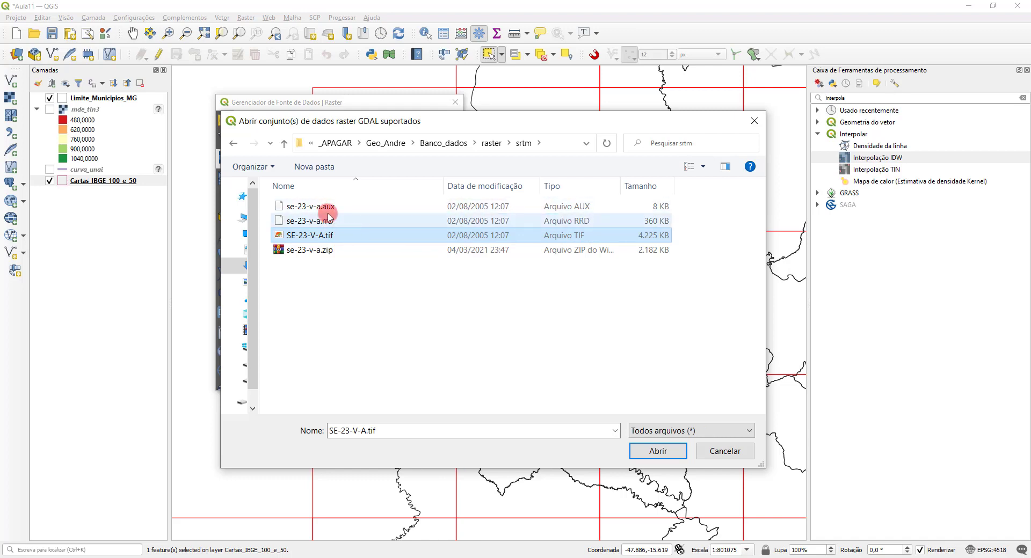
click(661, 453)
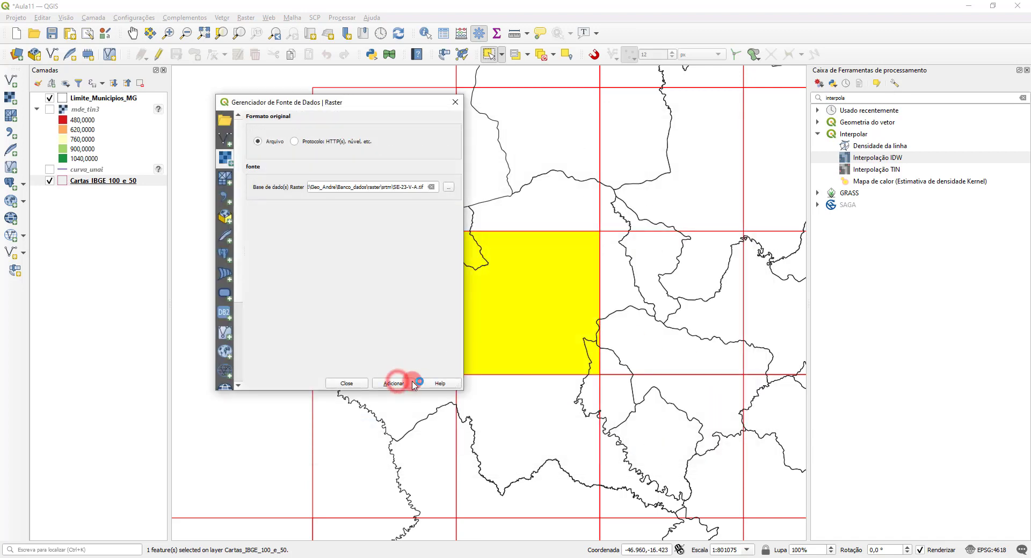
click(396, 384)
click(363, 386)
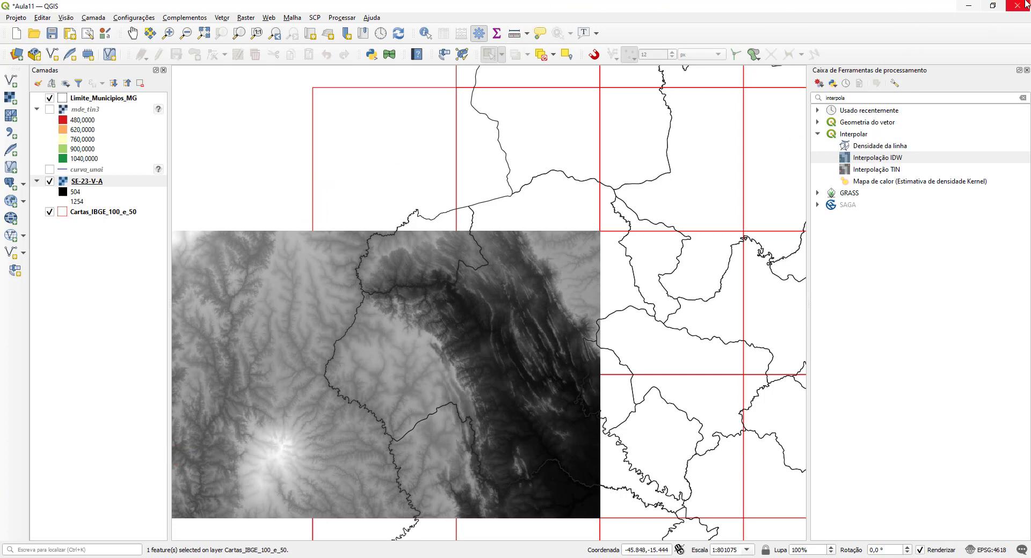
Step: Close the processing toolbox and arrange the QGIS and browser windows side by side
click(1000, 7)
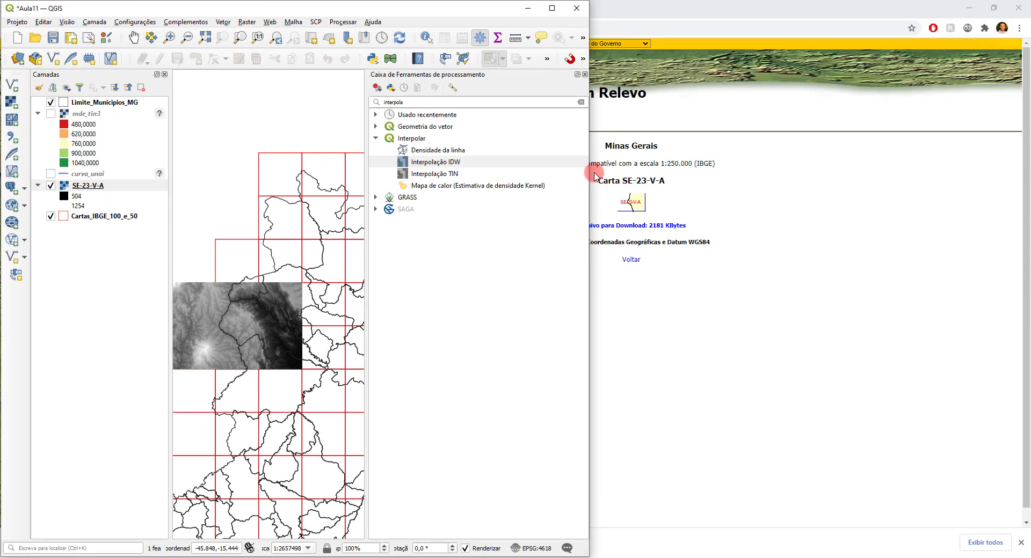
click(585, 74)
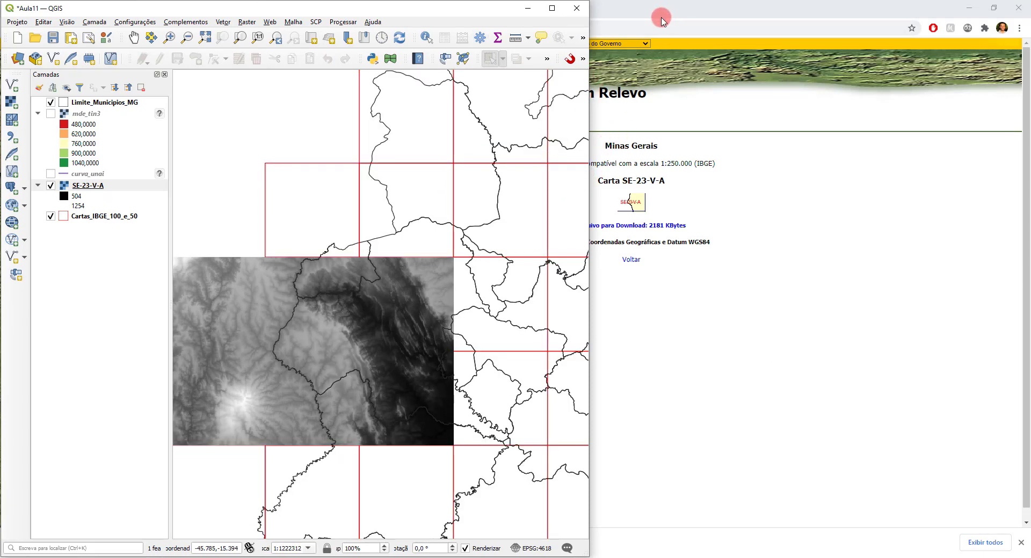
click(703, 7)
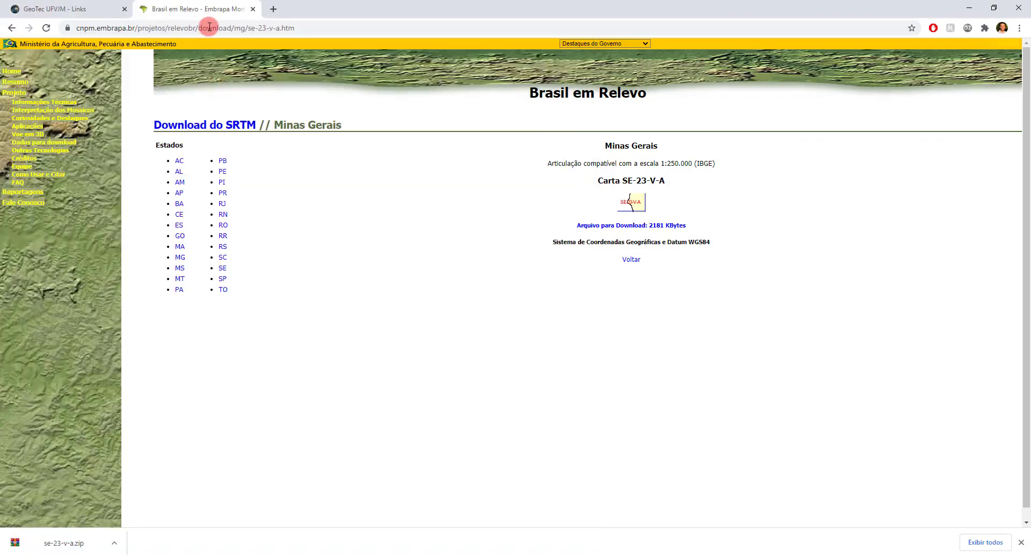
click(994, 8)
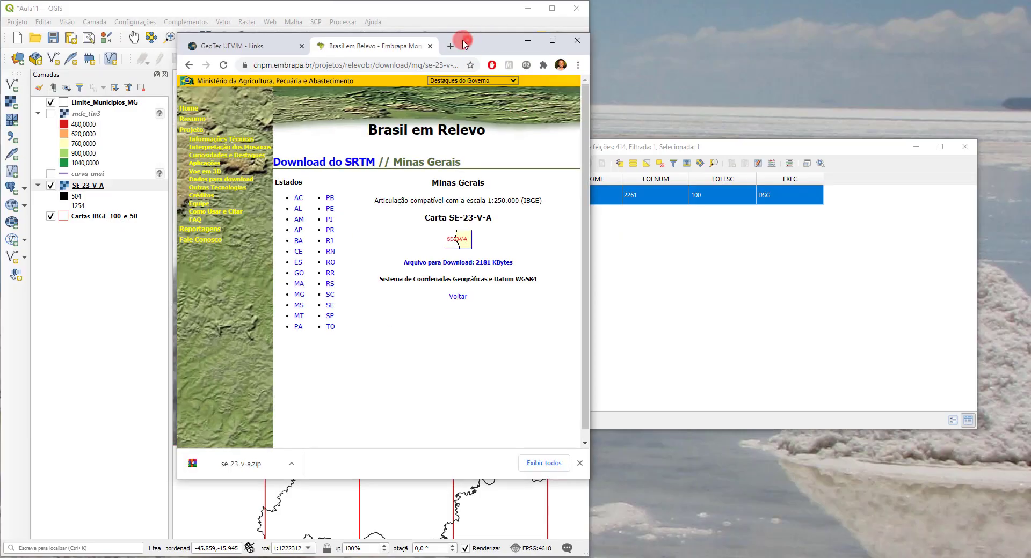
drag(464, 44, 911, 13)
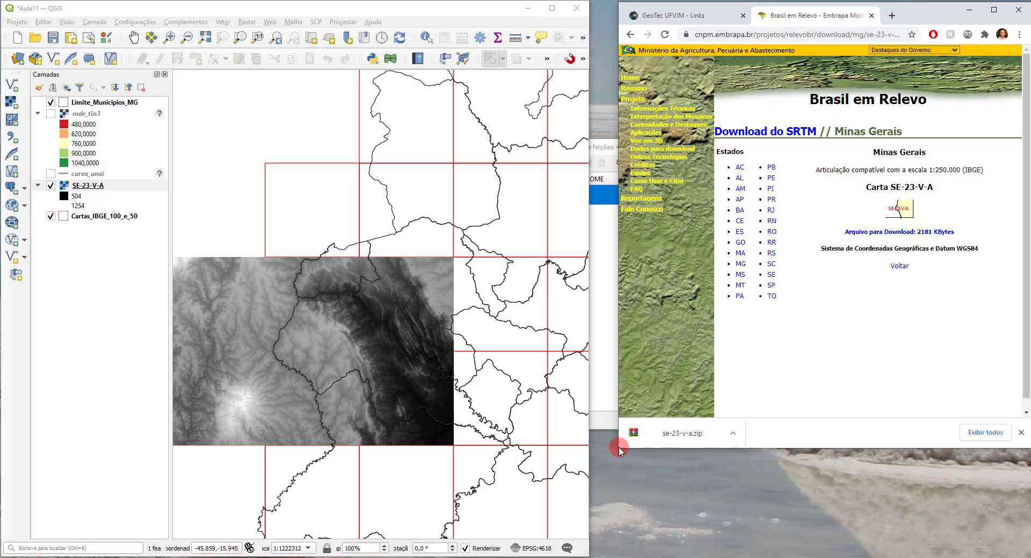
drag(619, 450, 591, 554)
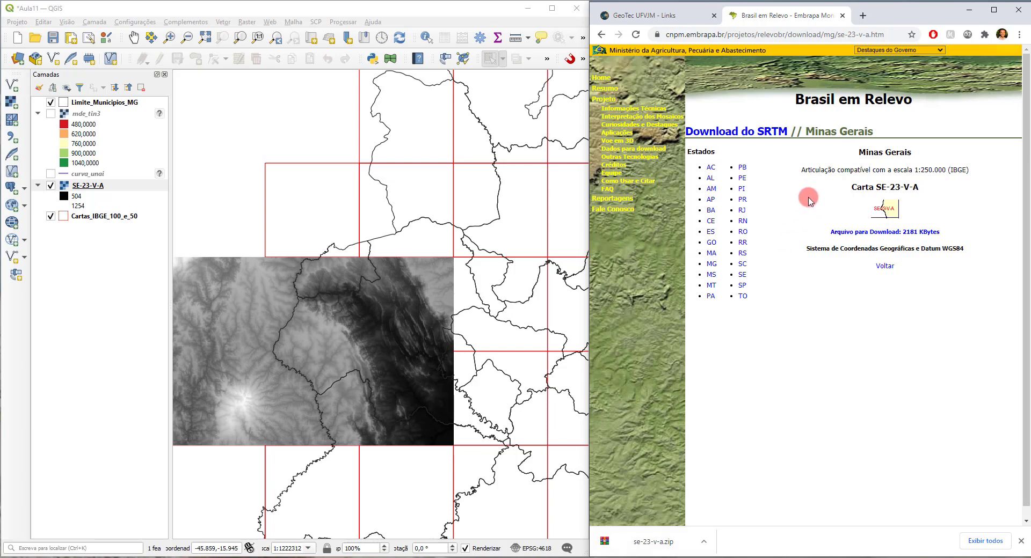
Step: Return to the Minas Gerais sheet index and select the Cartas_IBGE_100_e_50 sheet directly north of the SRTM raster's eastern half
click(601, 35)
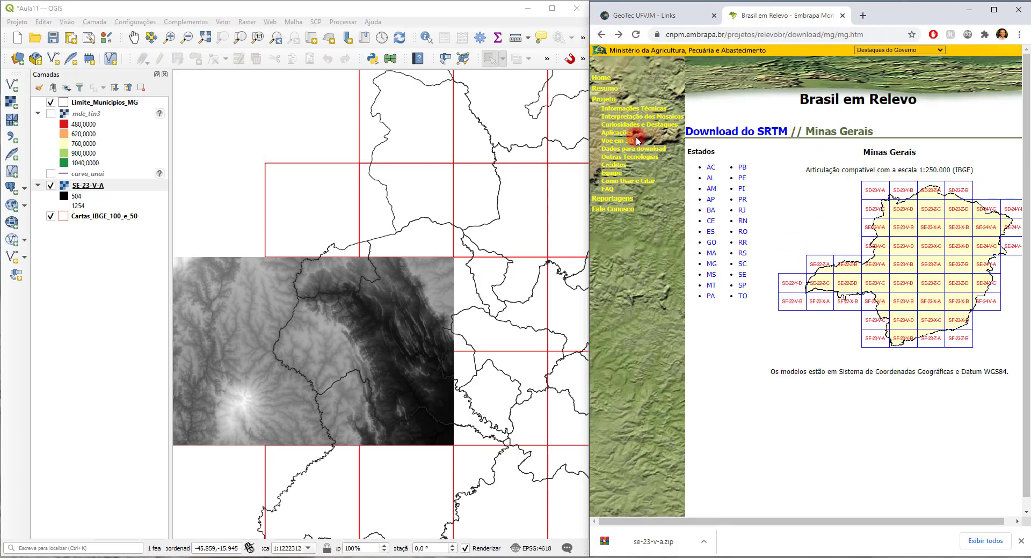
click(422, 228)
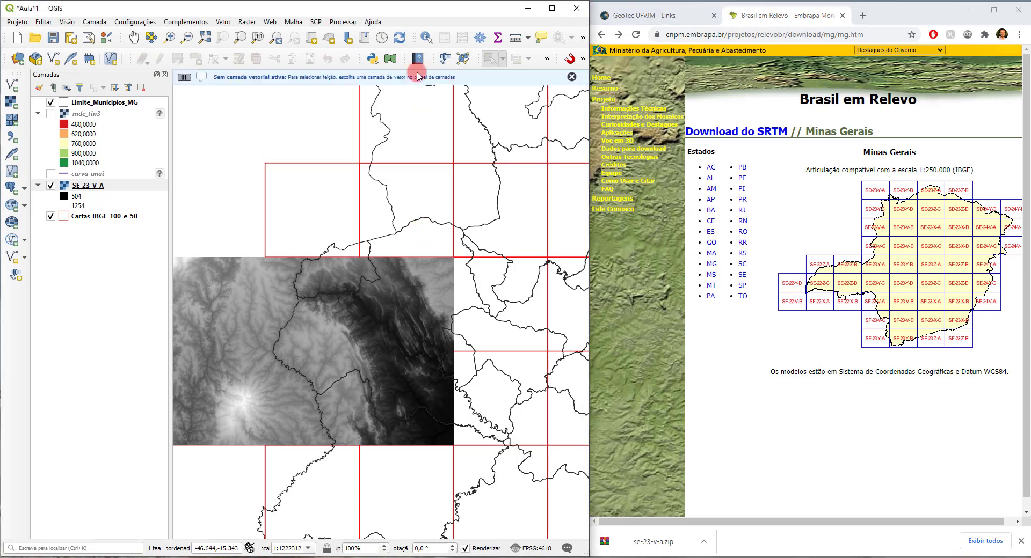
click(75, 215)
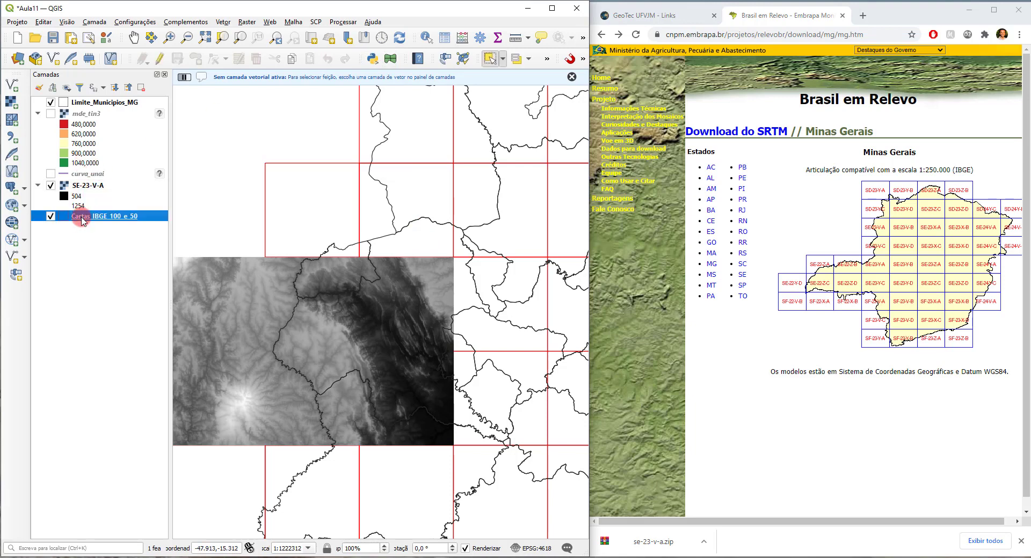
click(400, 210)
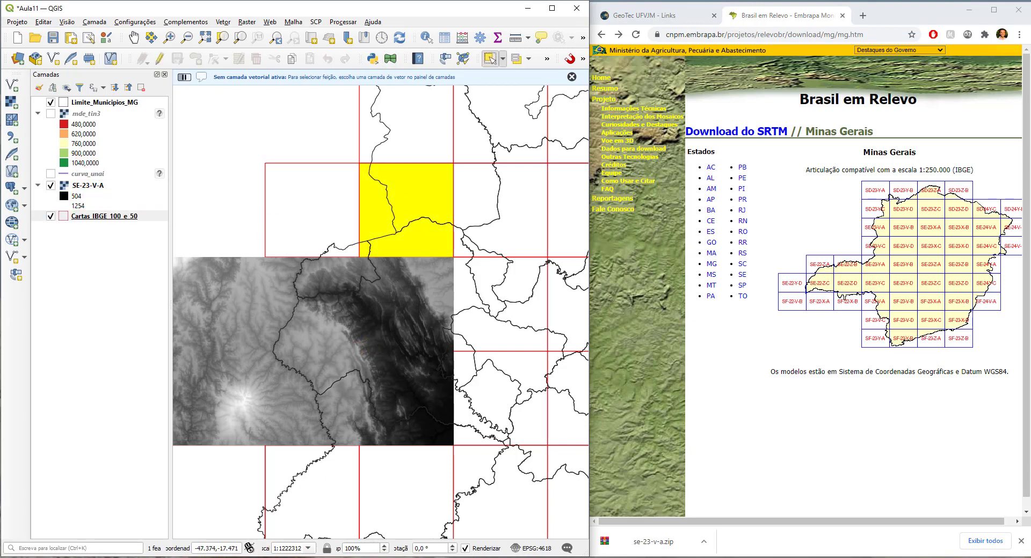
Step: Bring up the Cartas_IBGE_100_e_50 attribute table, then narrow and reposition it so the website's sheet index is uncovered
click(333, 557)
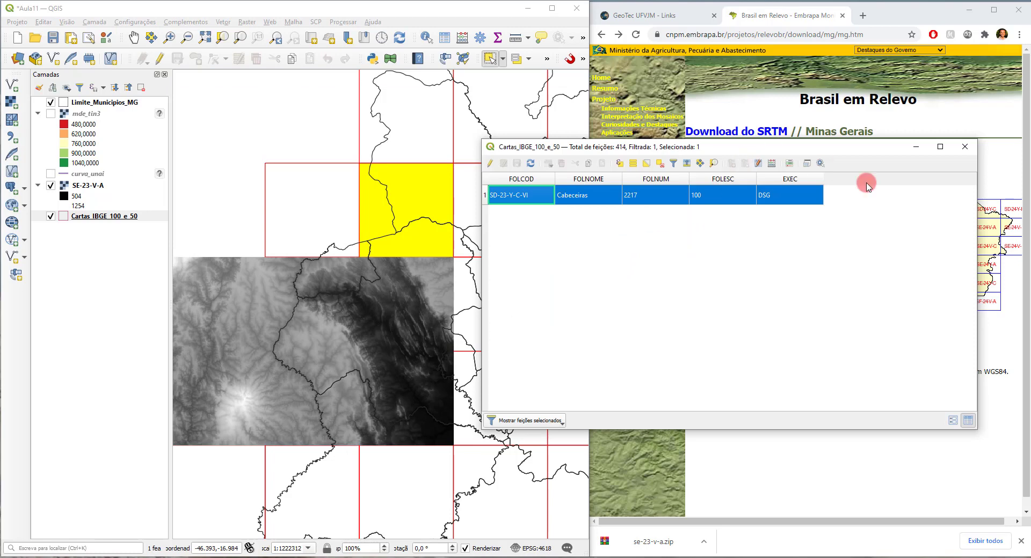
drag(977, 204, 715, 206)
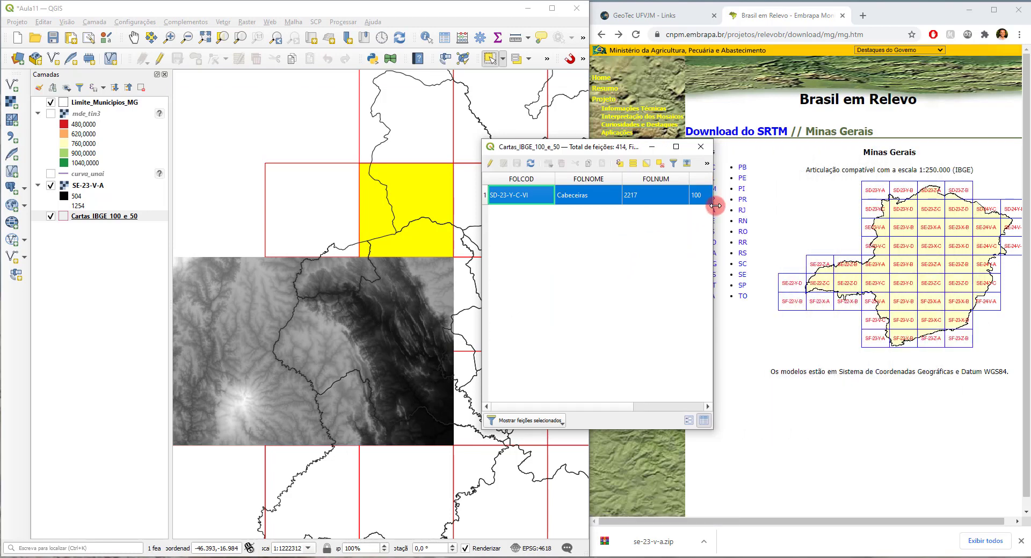
drag(617, 148, 552, 99)
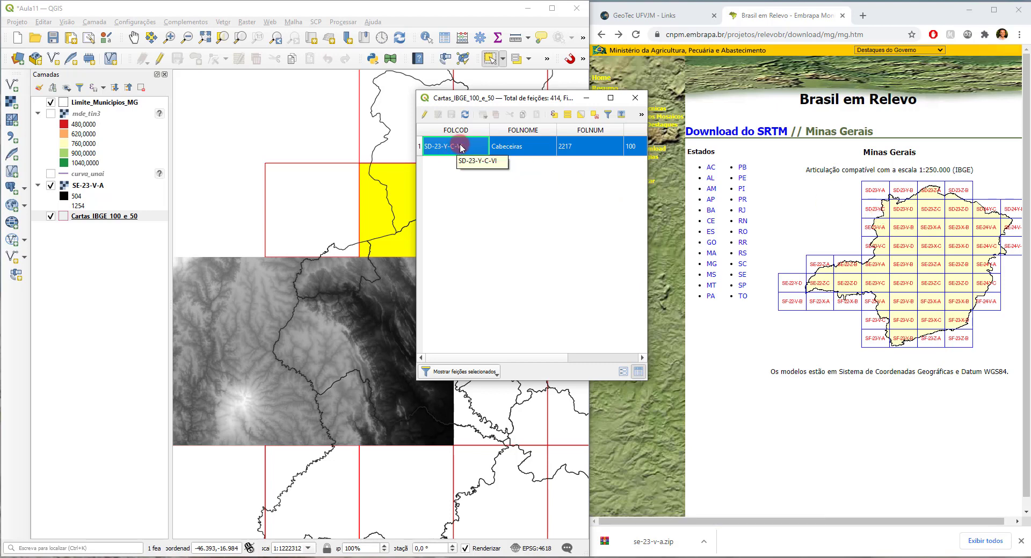
Step: Download sheet SD-23-Y-C as sd-23-y-c.zip into the srtm folder and return to the Minas Gerais sheet index
click(881, 213)
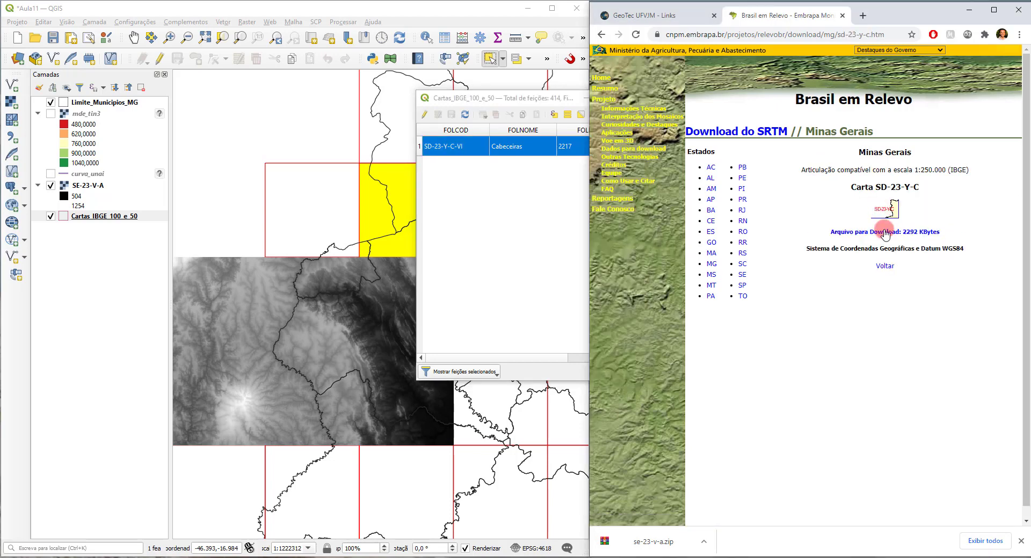
click(885, 232)
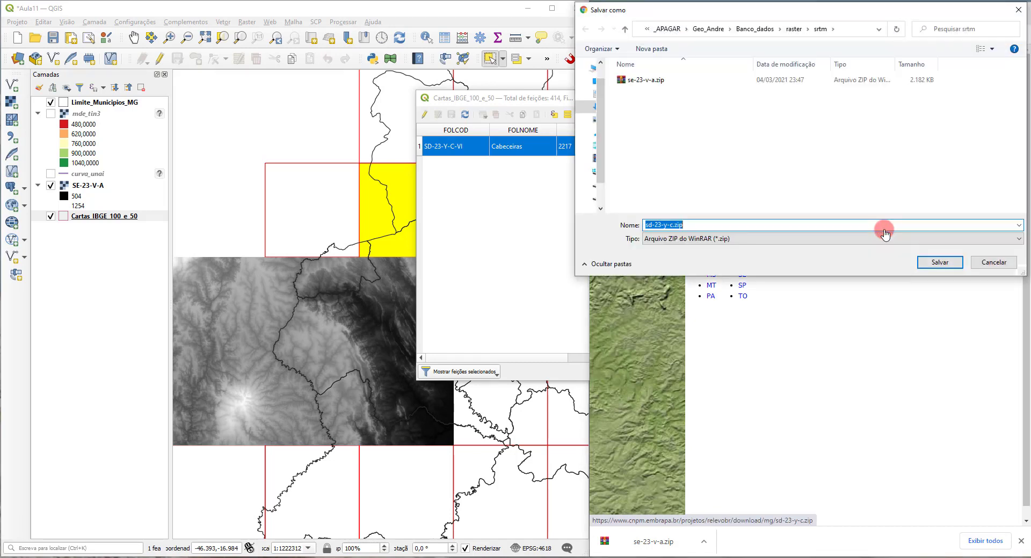
click(938, 263)
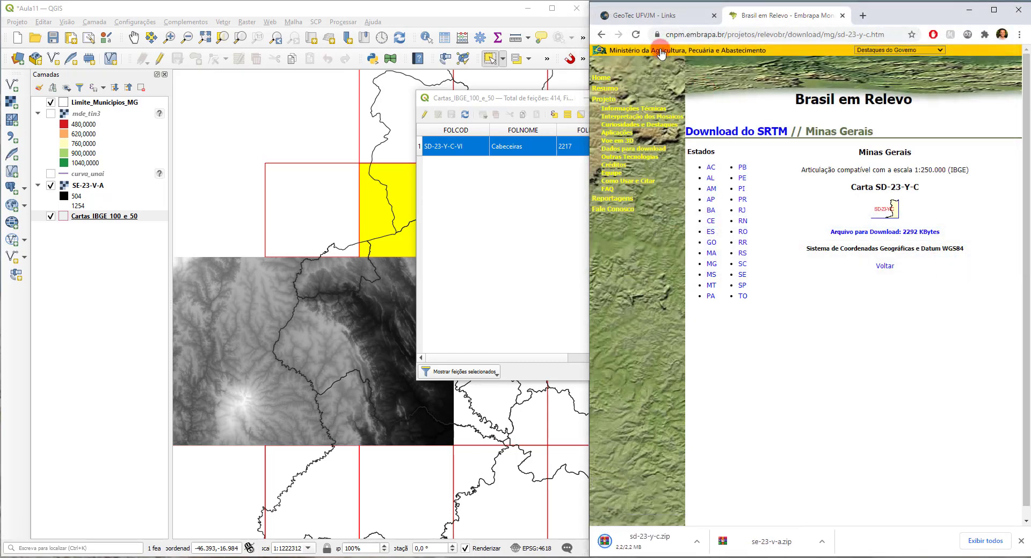
click(601, 34)
Step: Select the Cartas_IBGE_100_e_50 sheet adjoining the SRTM raster's upper eastern edge and view its code in the attribute table
click(536, 98)
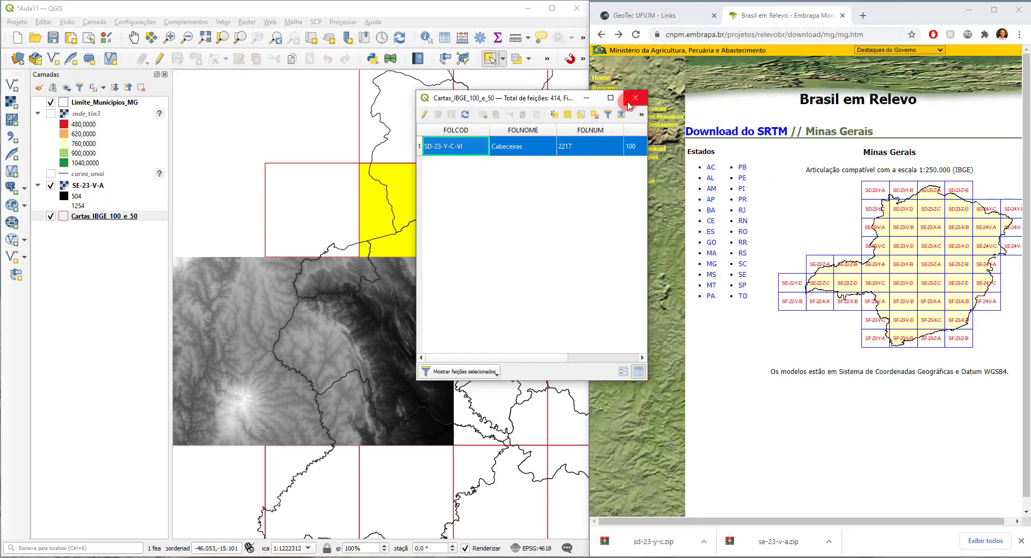
click(586, 98)
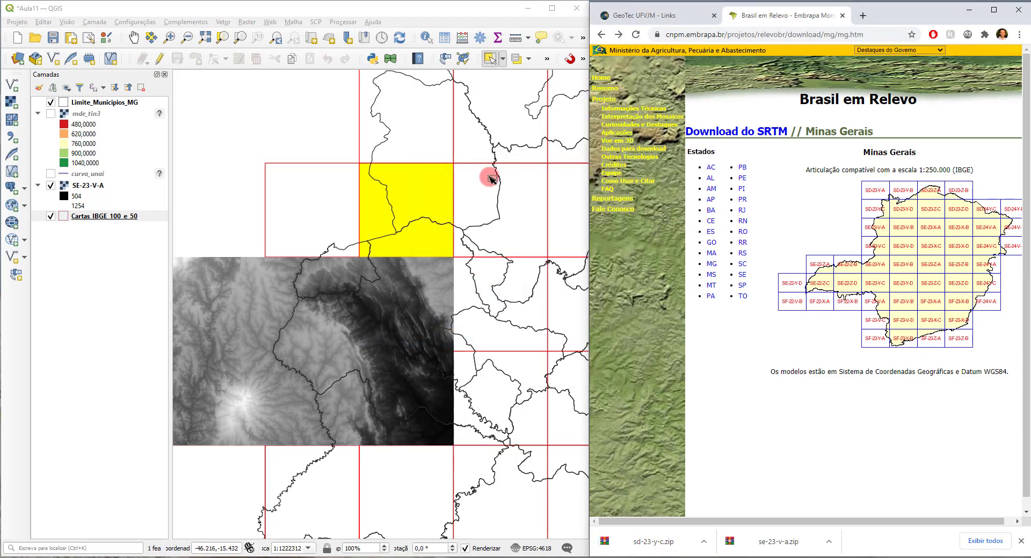
click(475, 290)
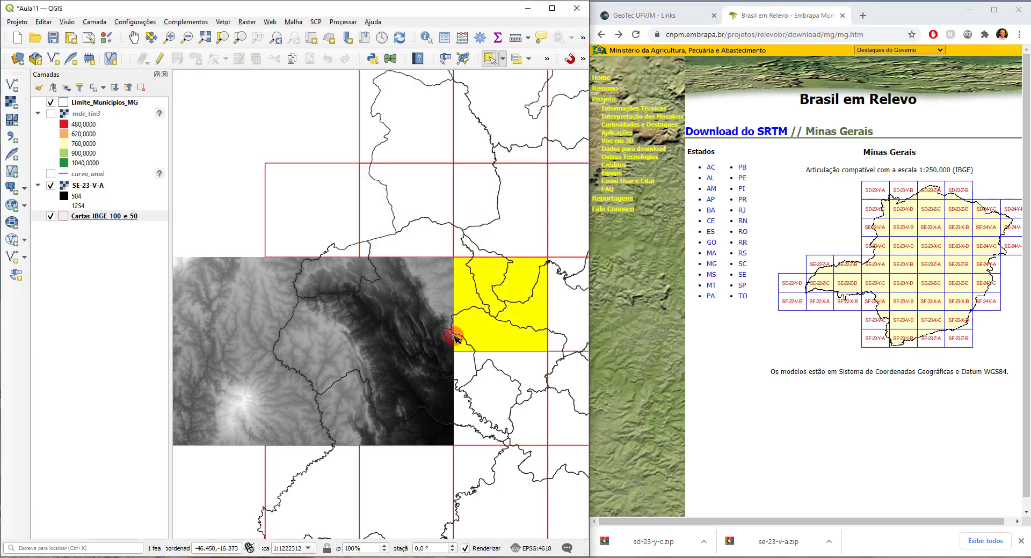
click(301, 557)
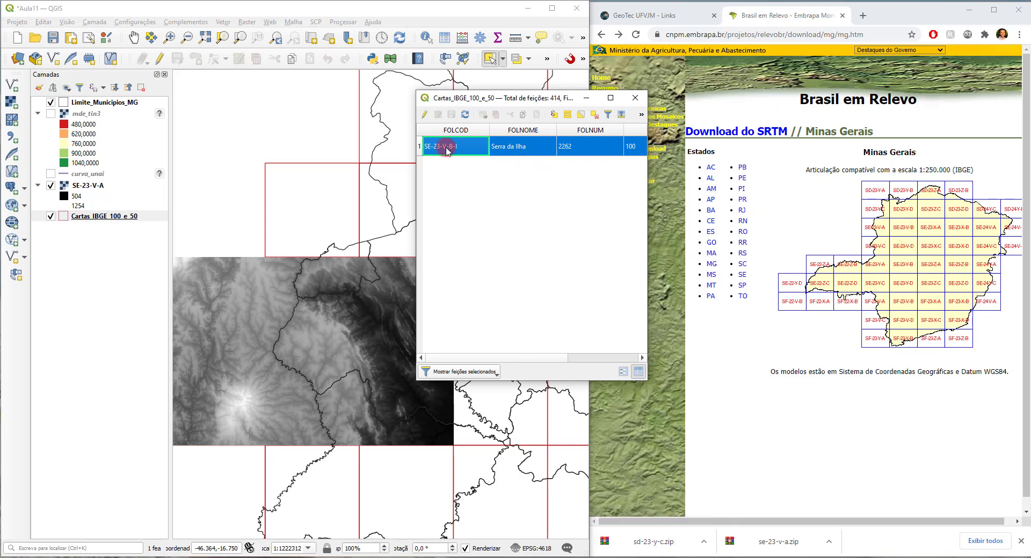
Step: Download sheet SE-23-V-B as se-23-v-b.zip into the srtm folder
click(904, 232)
click(877, 234)
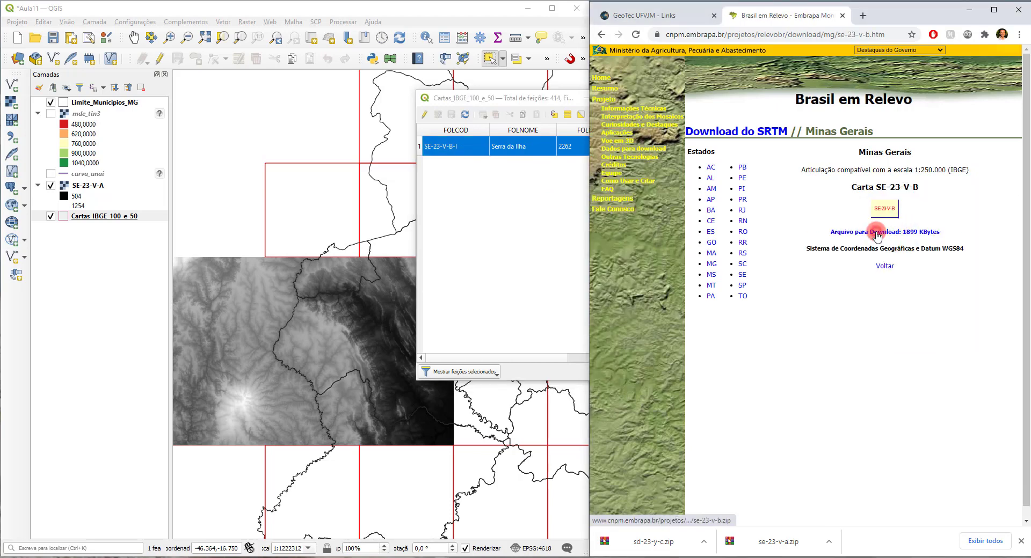
click(935, 261)
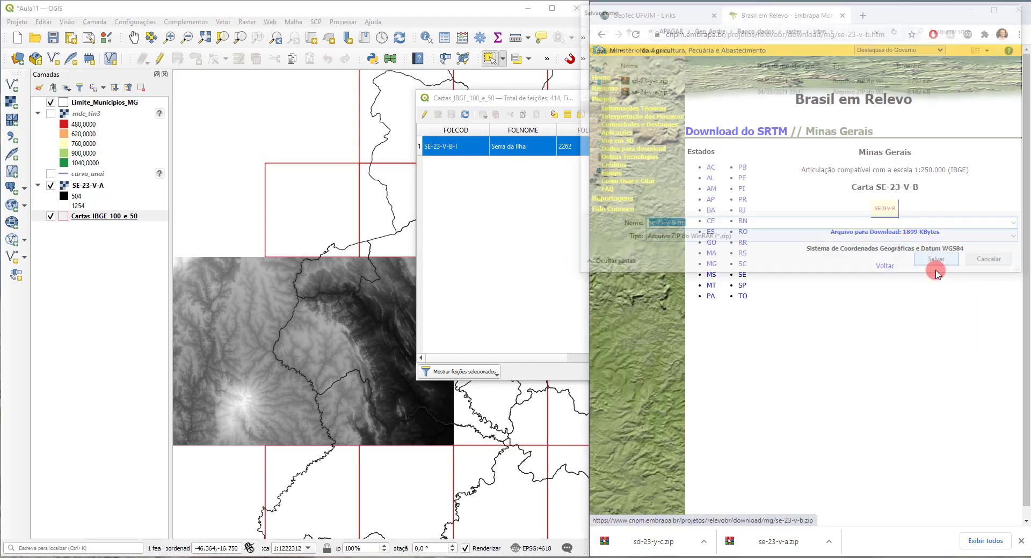
Step: Switch to the srtm folder in File Explorer and display its files as a list
click(139, 341)
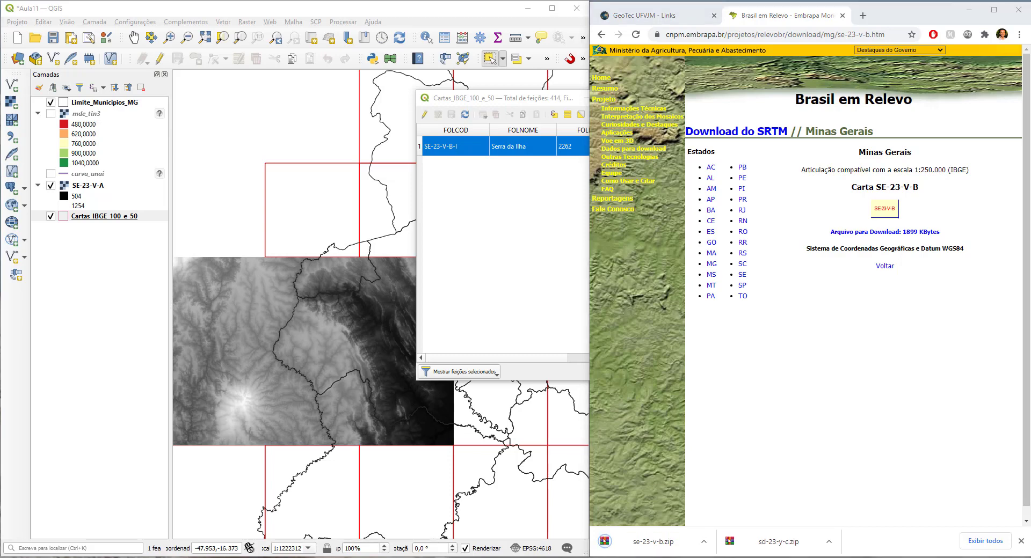
key(alt+Tab)
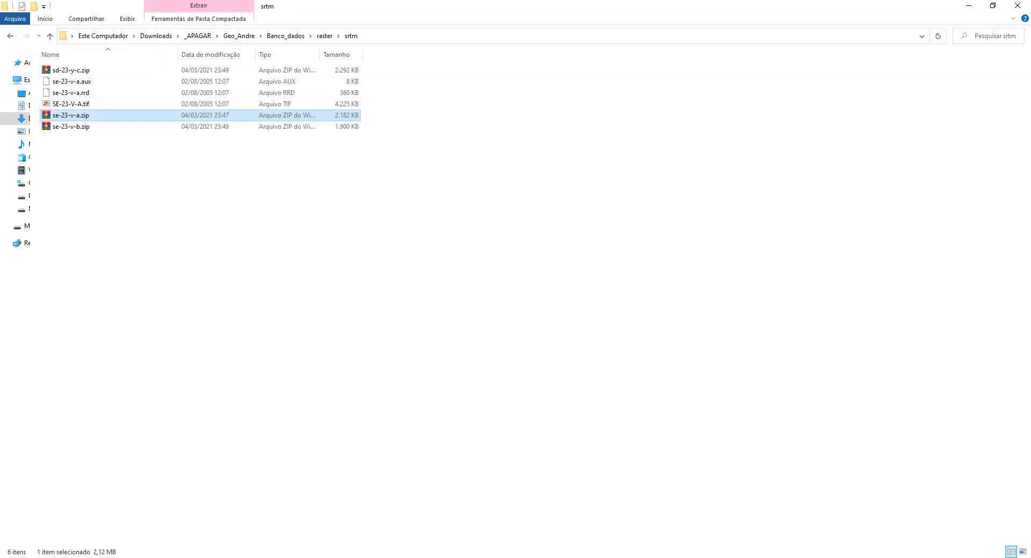
right_click(148, 154)
mouse_move(271, 161)
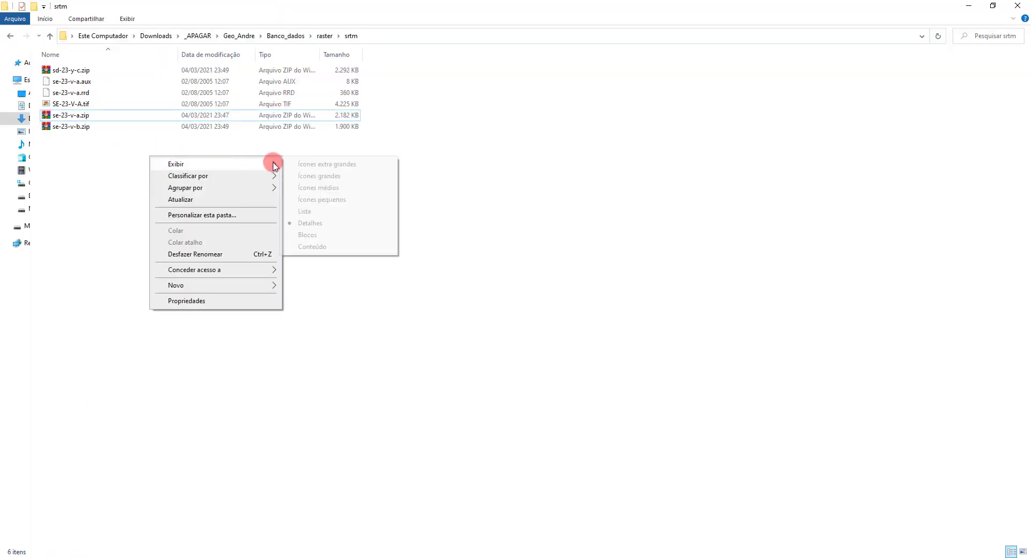
click(304, 211)
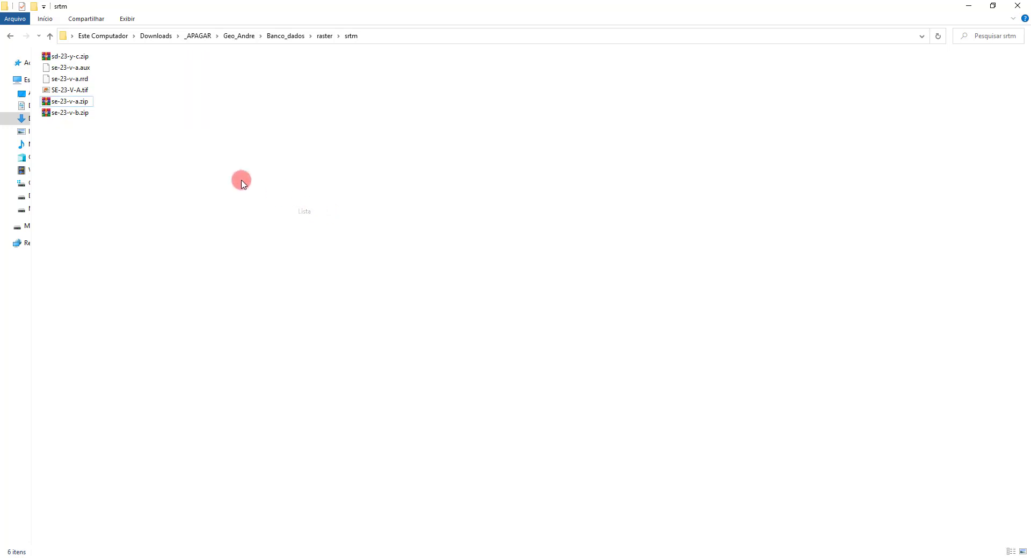
Step: Extract sd-23-y-c.zip and se-23-v-b.zip together into the srtm folder
click(88, 104)
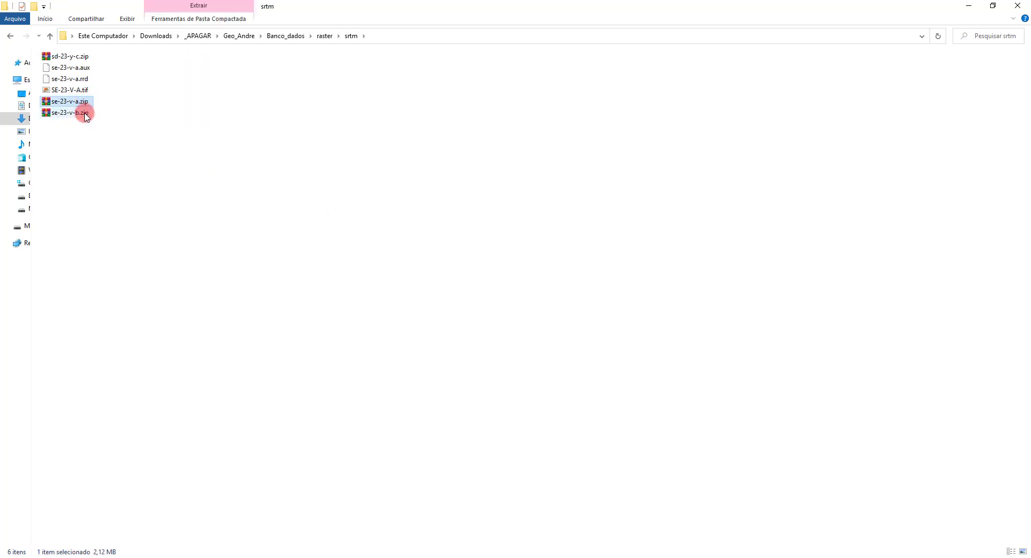
click(85, 113)
ctrl+click(81, 56)
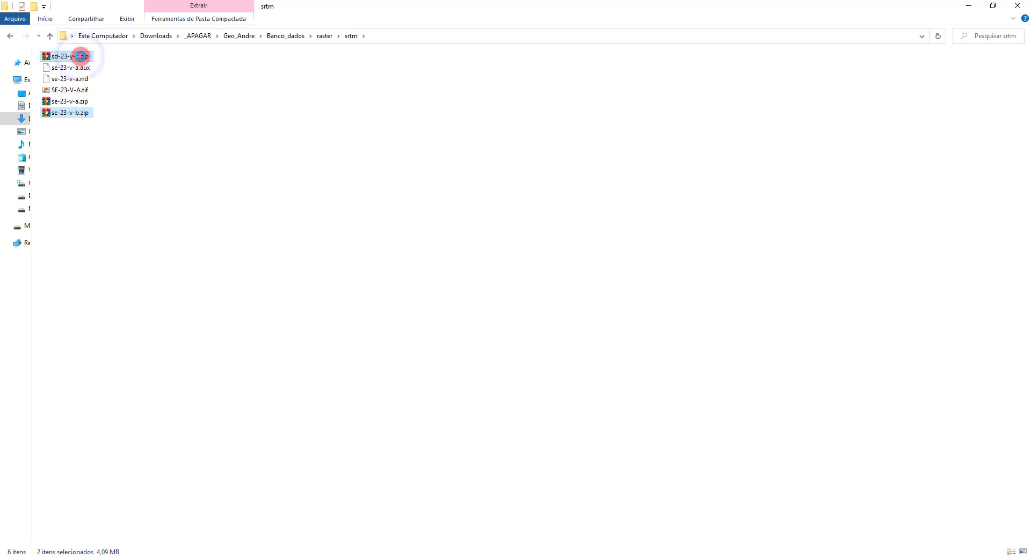
right_click(81, 56)
click(138, 172)
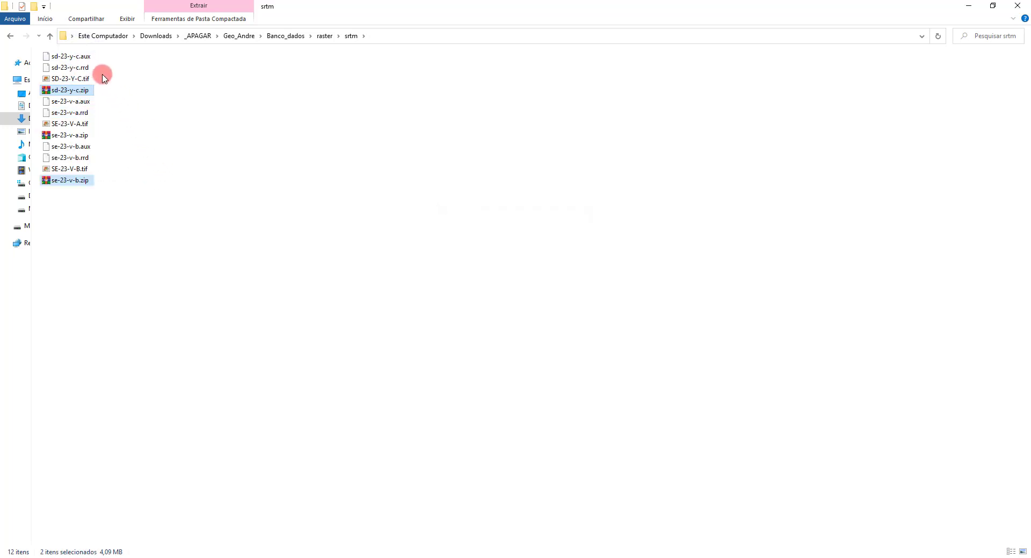
Step: Return to QGIS with its window maximized and clear the selected sheet in Cartas_IBGE_100_e_50
click(968, 6)
click(460, 10)
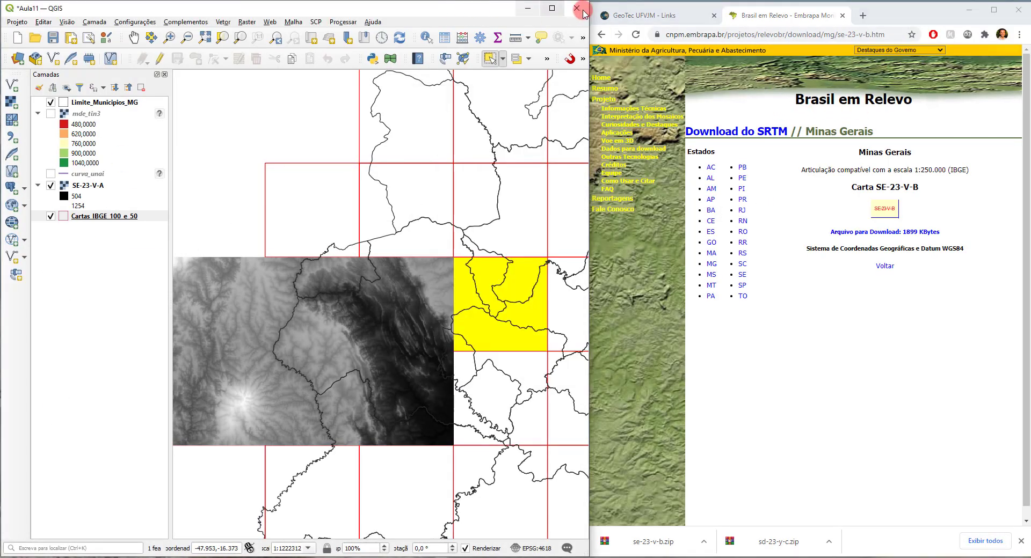
click(552, 8)
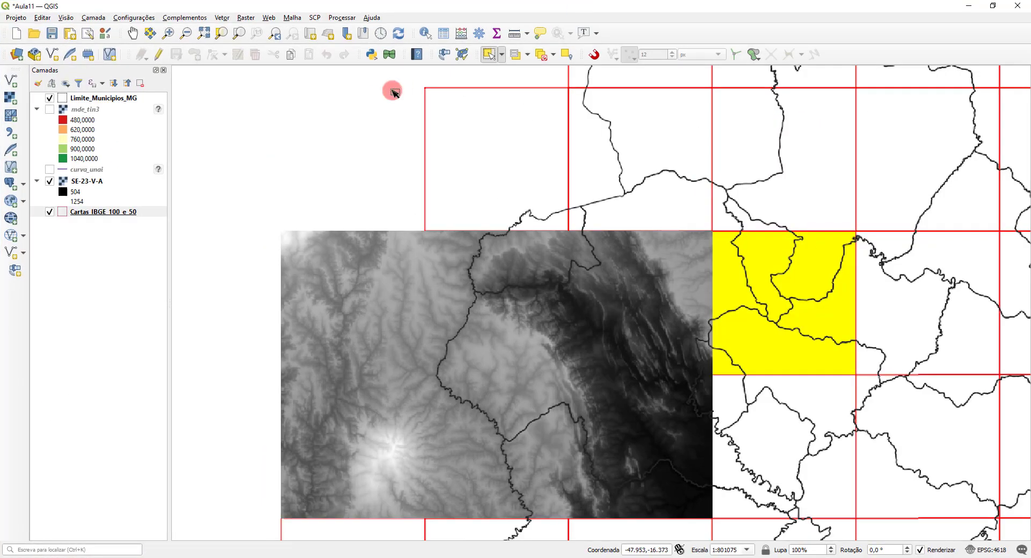
click(542, 54)
Step: Add SD-23-Y-C.tif and SE-23-V-B.tif from the srtm folder to the project as raster layers
click(11, 80)
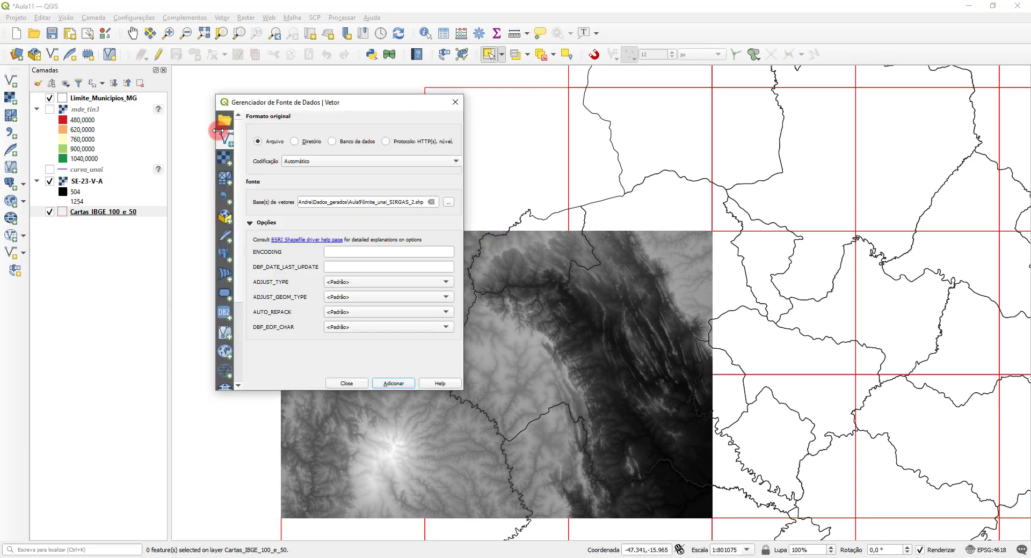
click(455, 102)
click(10, 98)
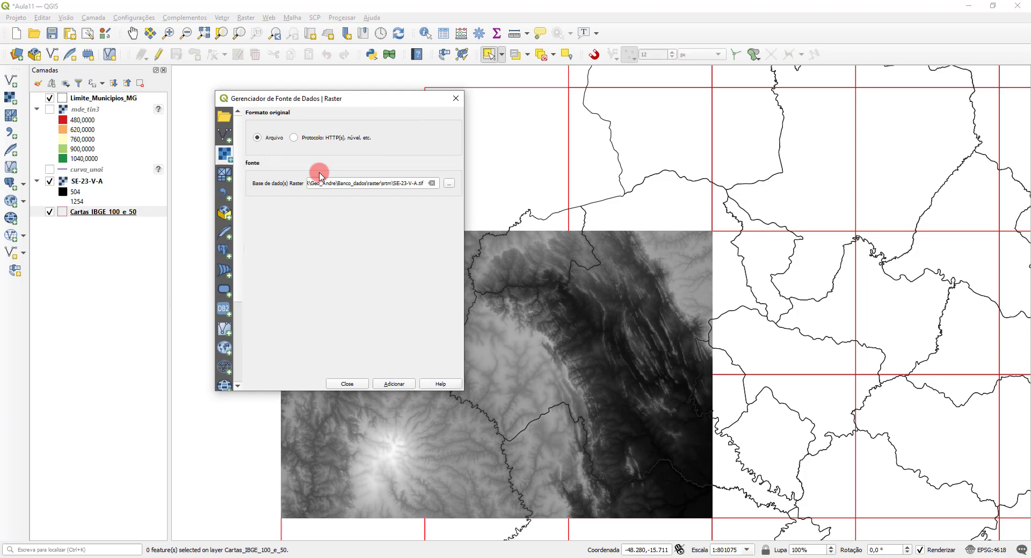
click(451, 181)
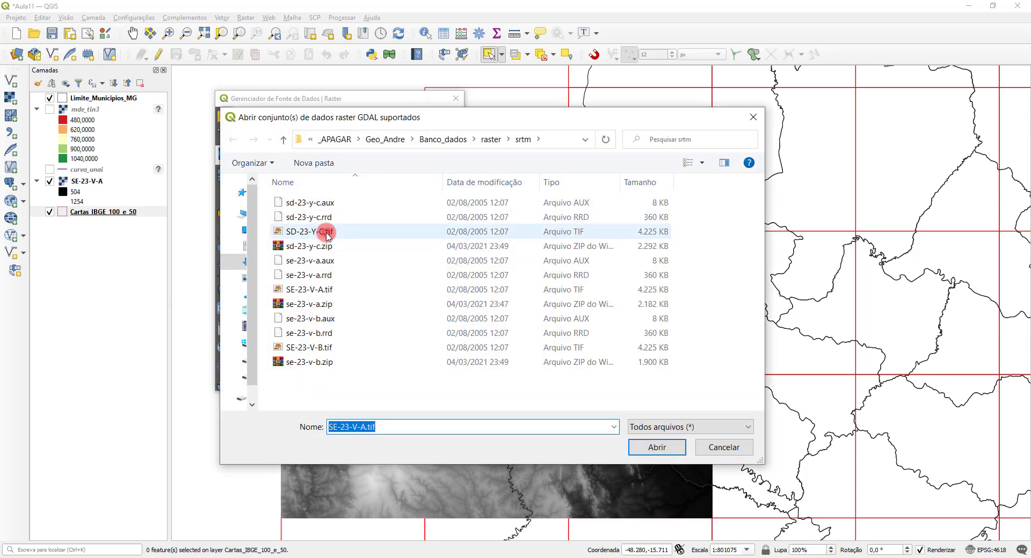
click(328, 236)
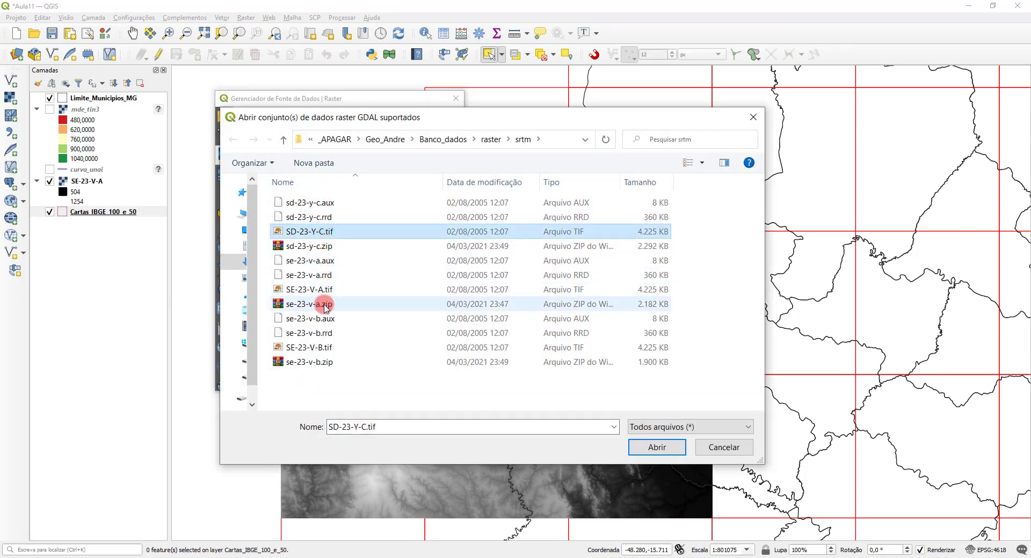
ctrl+click(320, 346)
click(656, 450)
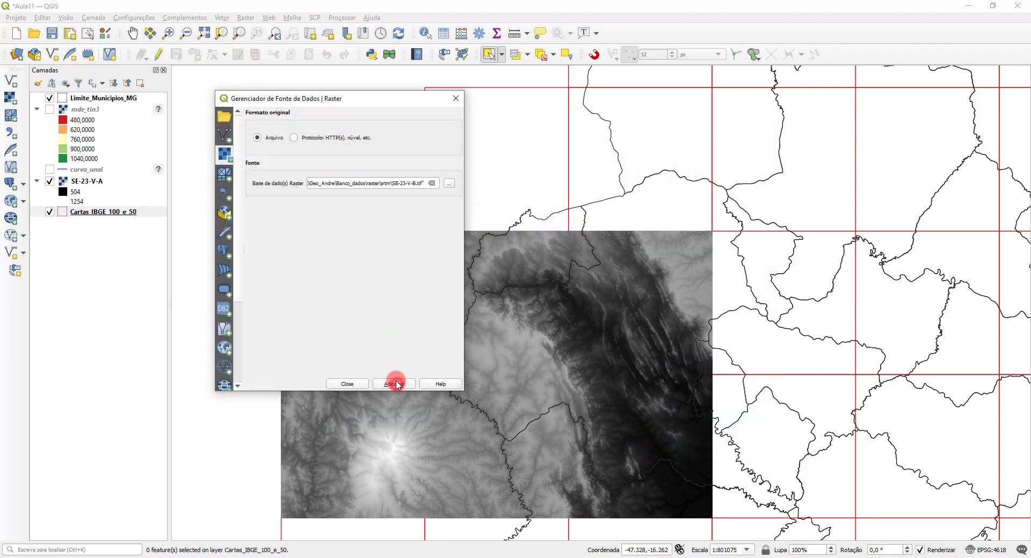
click(394, 384)
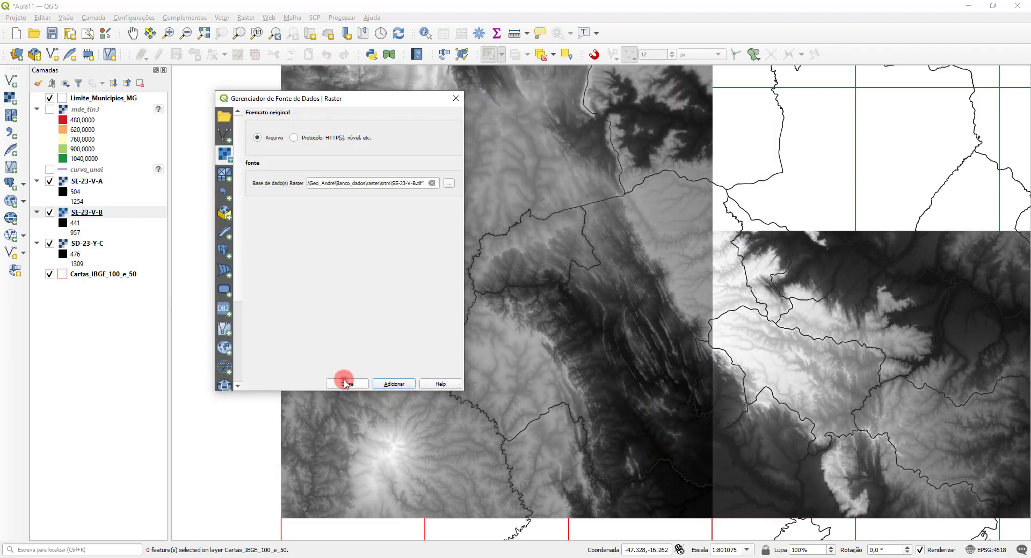
click(347, 384)
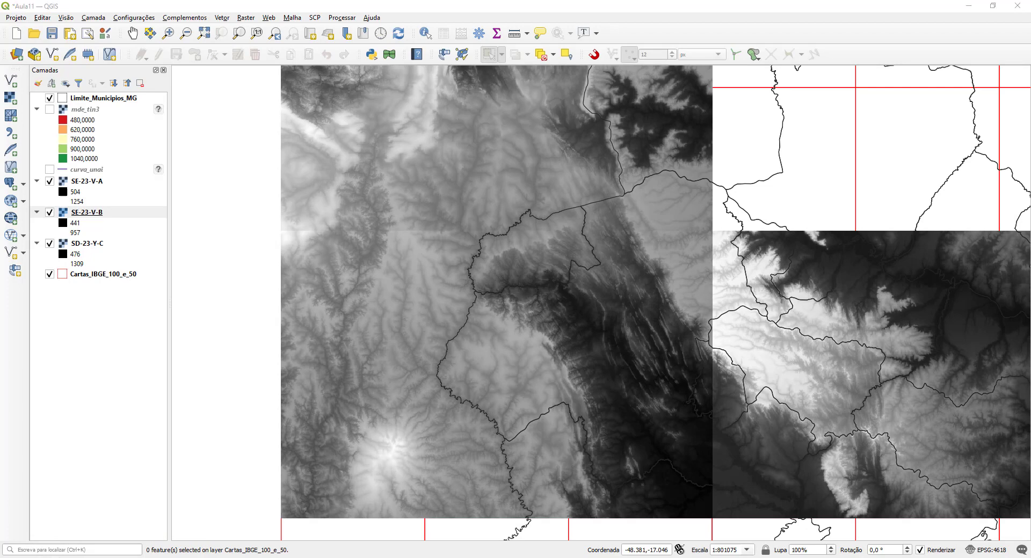
Step: Switch to the Embrapa website in the browser and download sheet SD-23-Y-D as sd-23-y-d.zip into the srtm folder
key(alt+Tab)
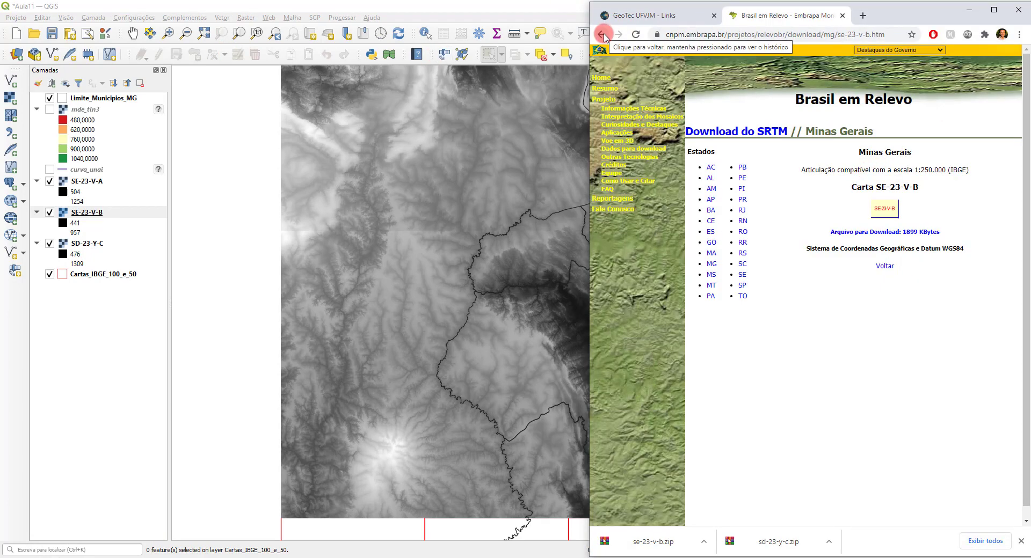
click(603, 35)
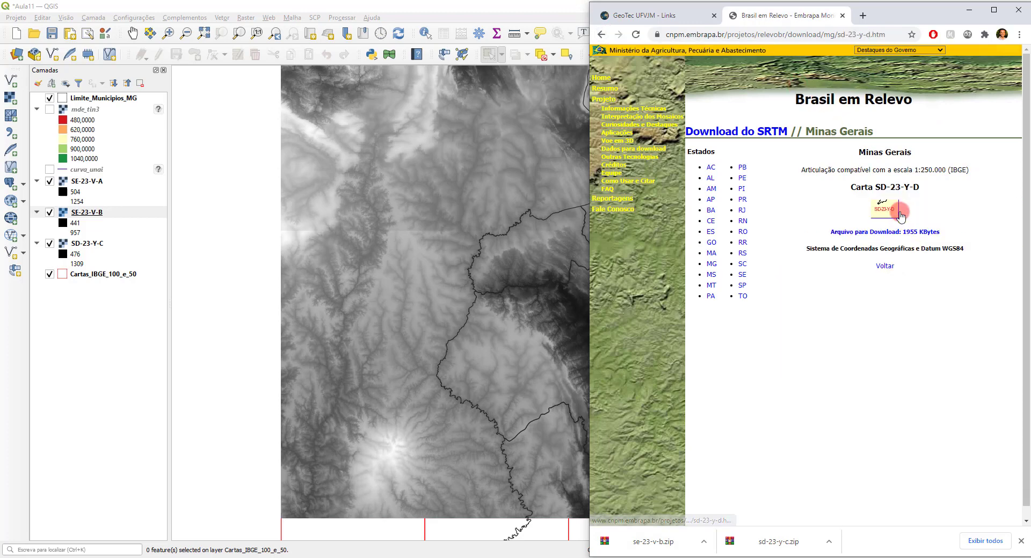
click(894, 235)
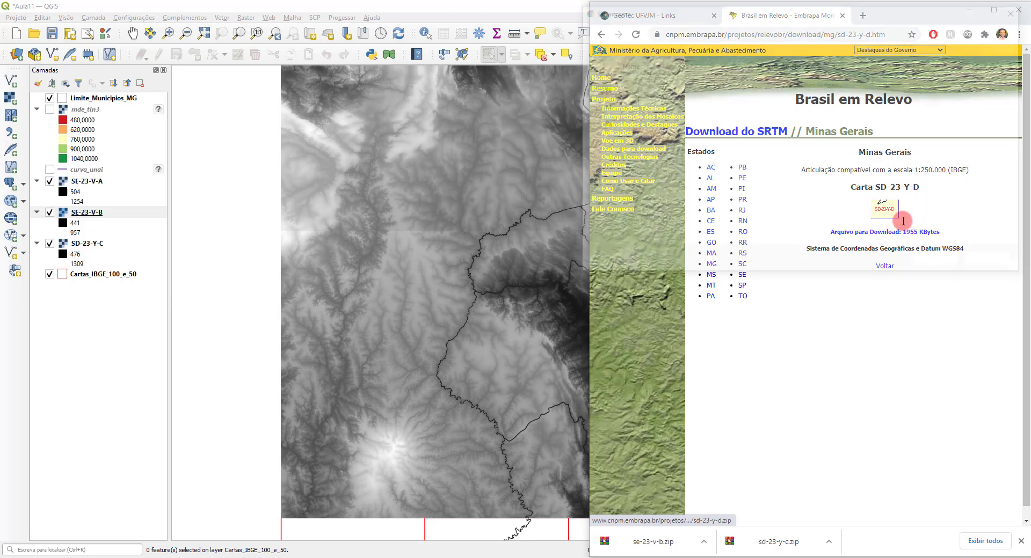
click(925, 259)
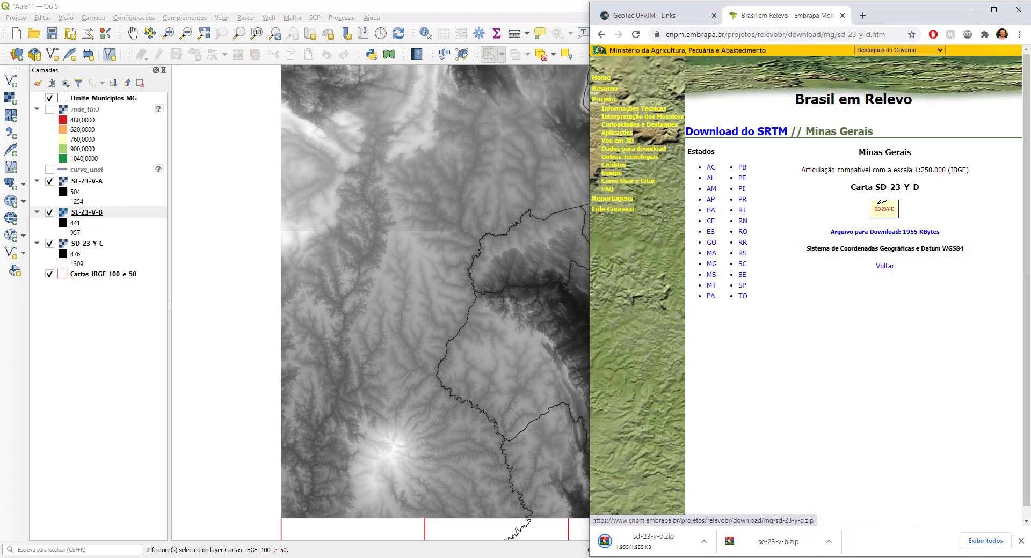
Step: Extract sd-23-y-d.zip into the srtm folder in File Explorer, then minimize the folder window
key(alt+Tab)
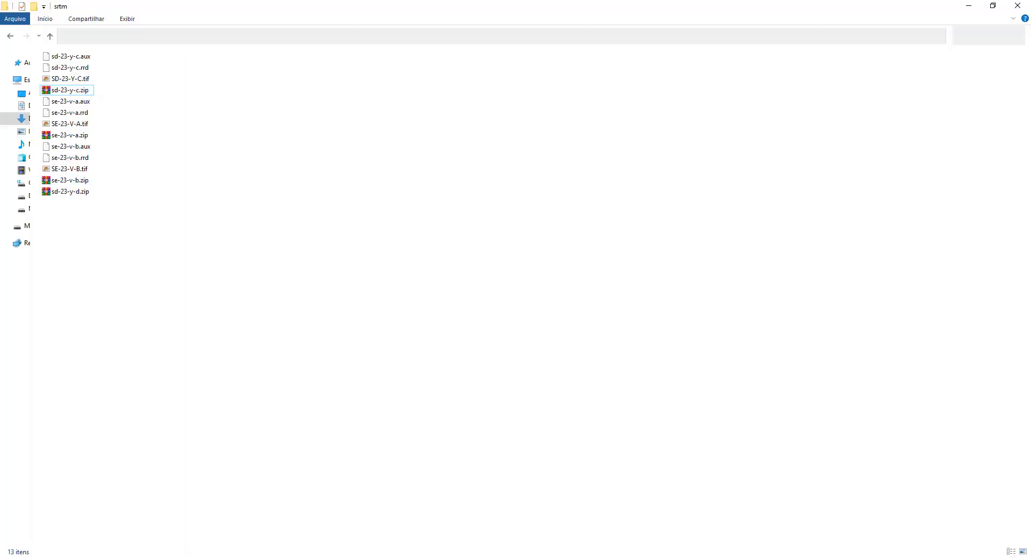
right_click(69, 192)
click(113, 299)
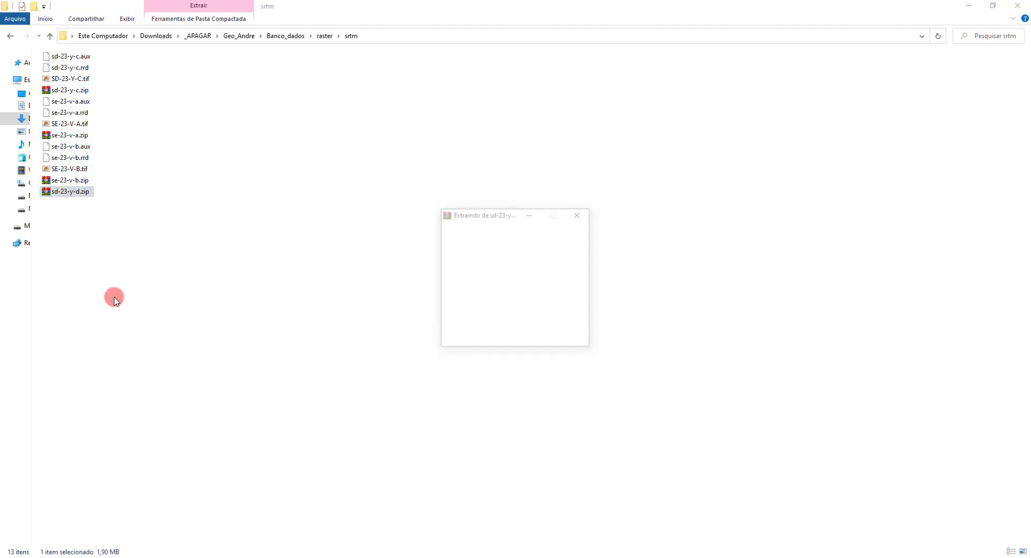
click(968, 5)
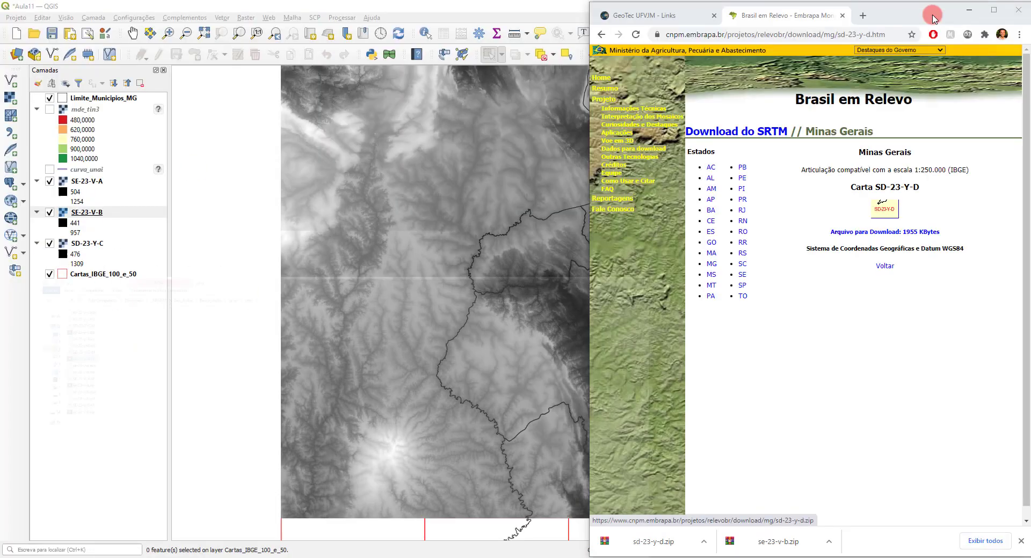
Step: Return to QGIS and add SD-23-Y-D.tif from the srtm folder as a raster layer, listing the folder's files compactly
click(421, 20)
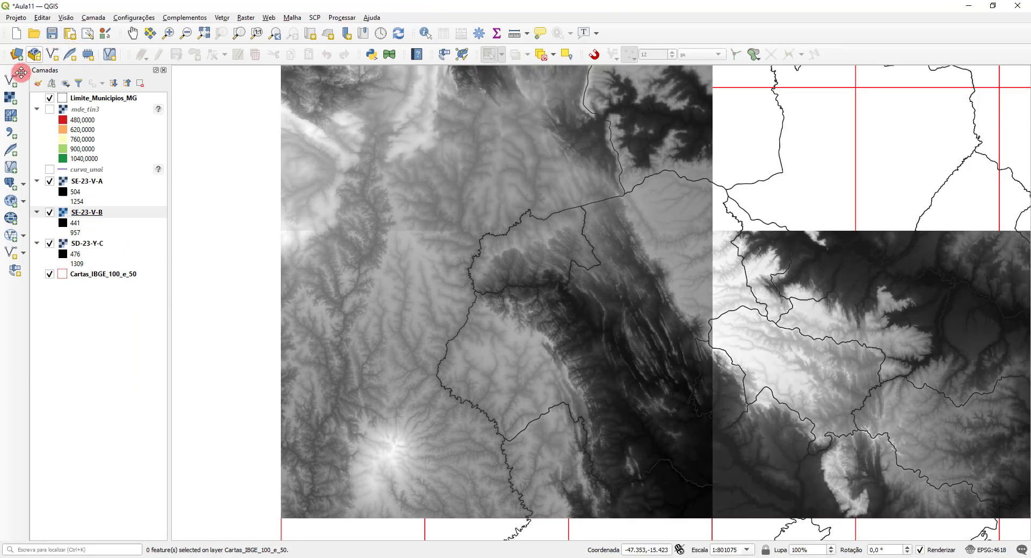
click(10, 98)
click(448, 184)
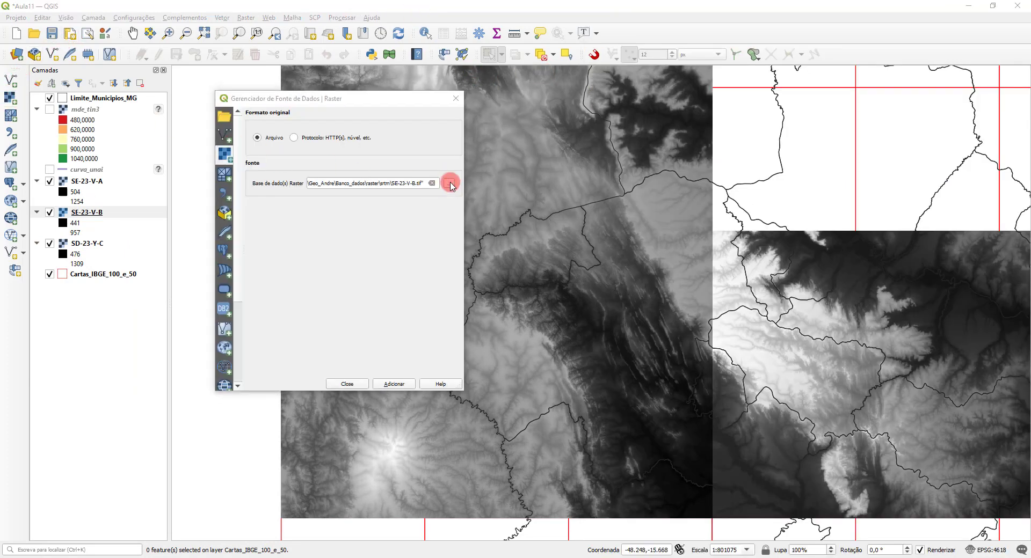
right_click(702, 211)
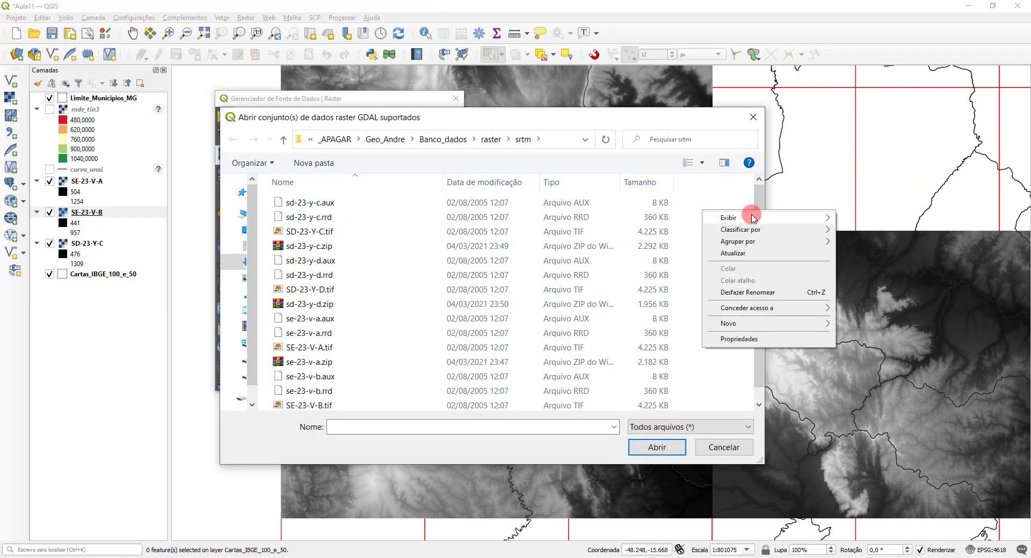
mouse_move(752, 218)
click(871, 265)
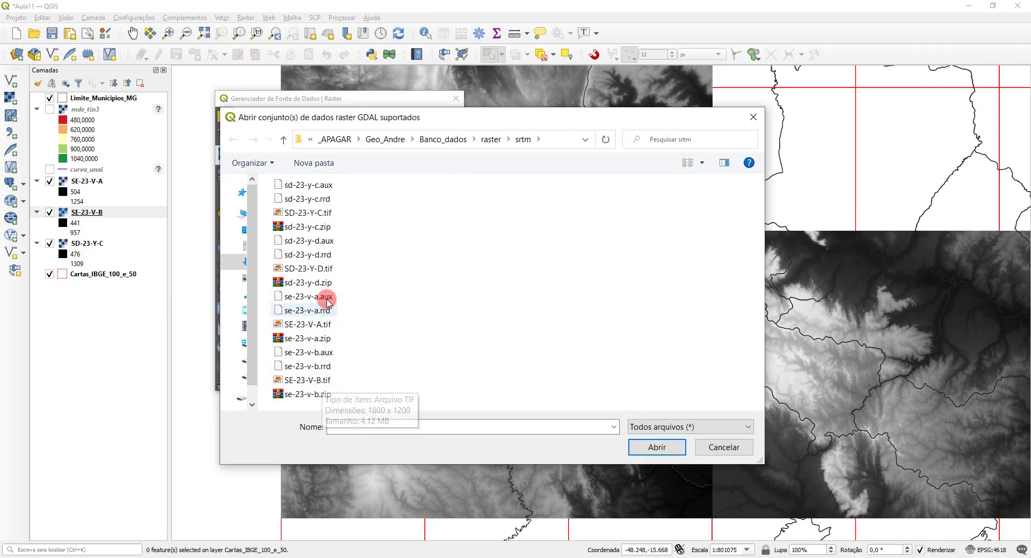
click(317, 269)
click(652, 447)
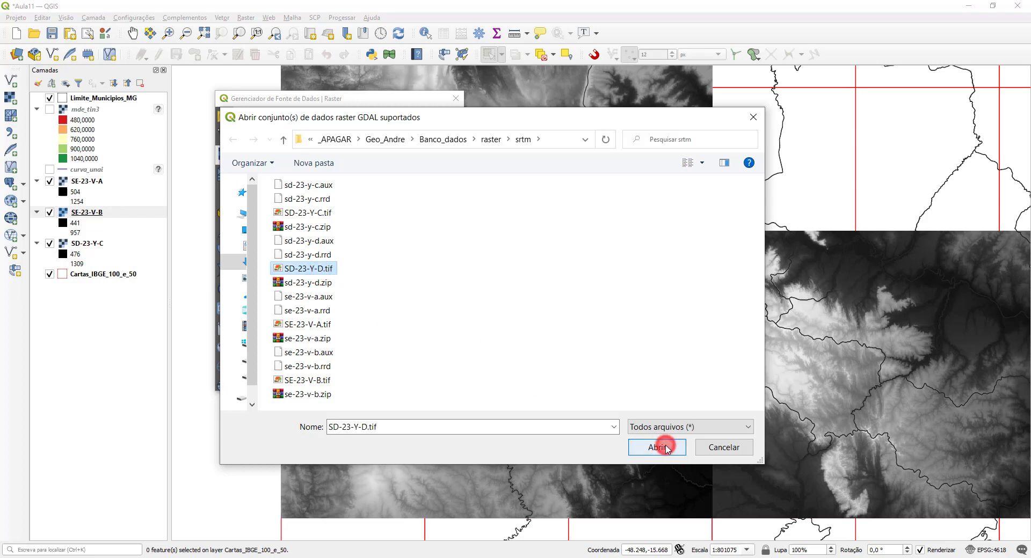
click(391, 385)
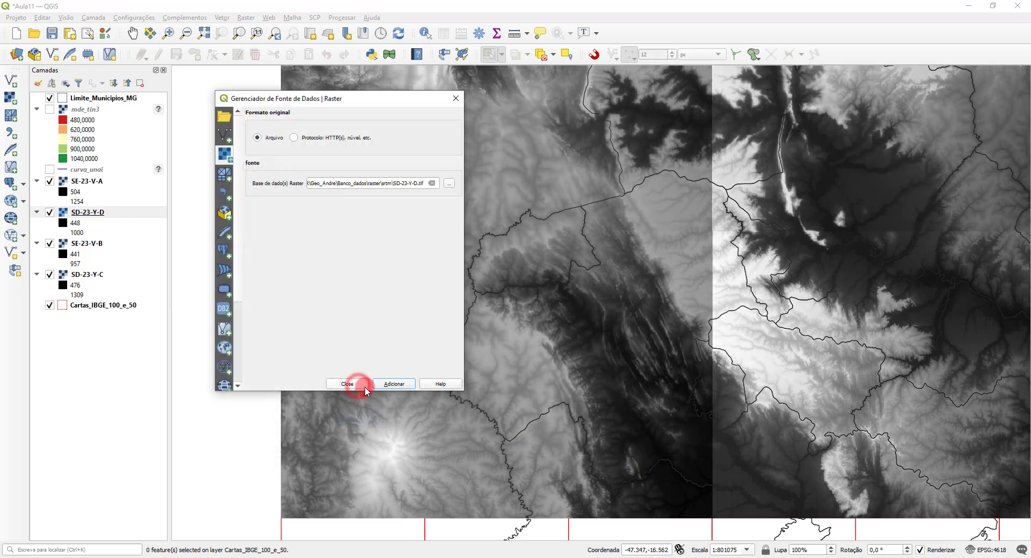
click(354, 384)
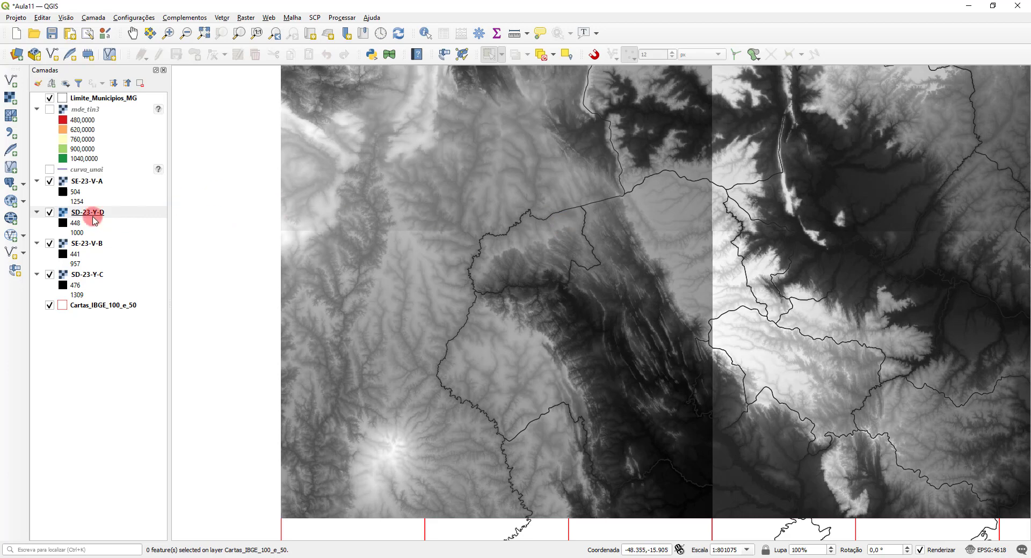
Step: Hide the SE-23-V-A and SD-23-Y-D rasters briefly to compare coverage, then show both again
click(50, 181)
click(50, 212)
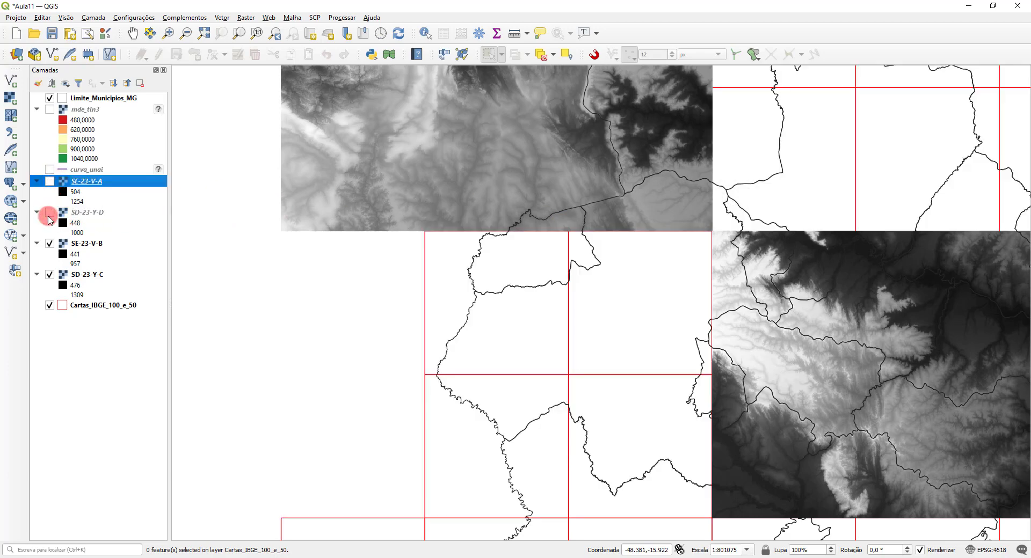
click(50, 214)
click(50, 183)
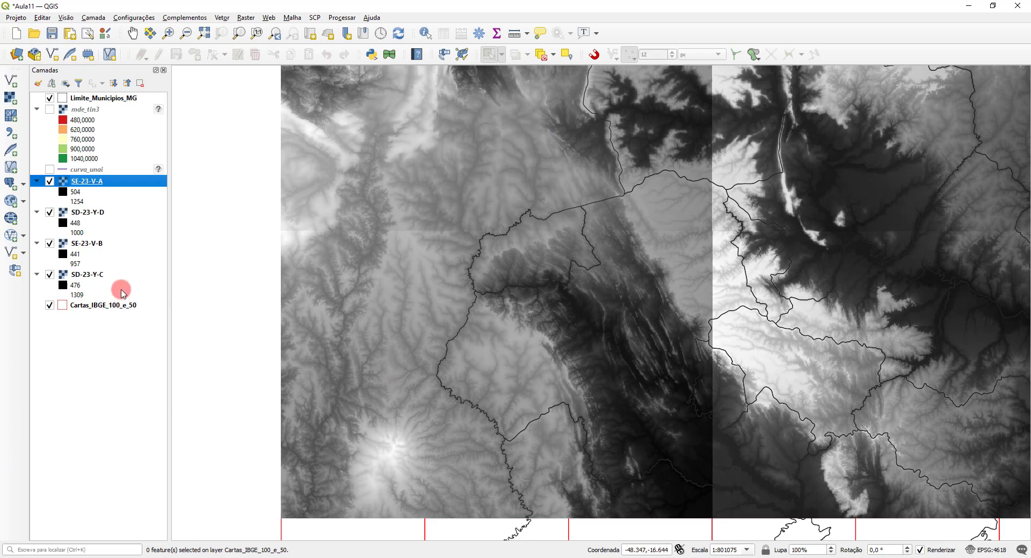
Step: Open the raster Merge tool, look at its online help page and close the browser again
click(246, 18)
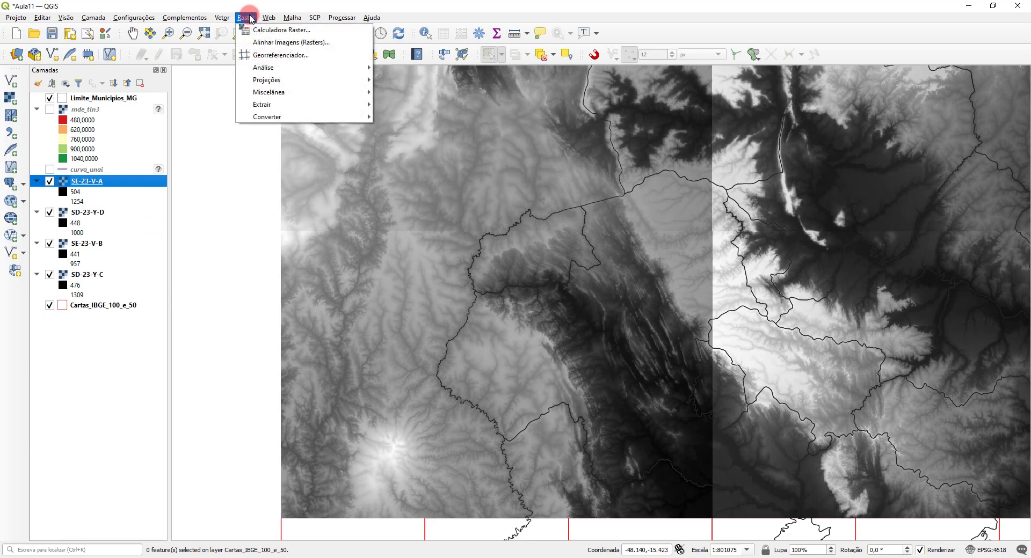
mouse_move(290, 73)
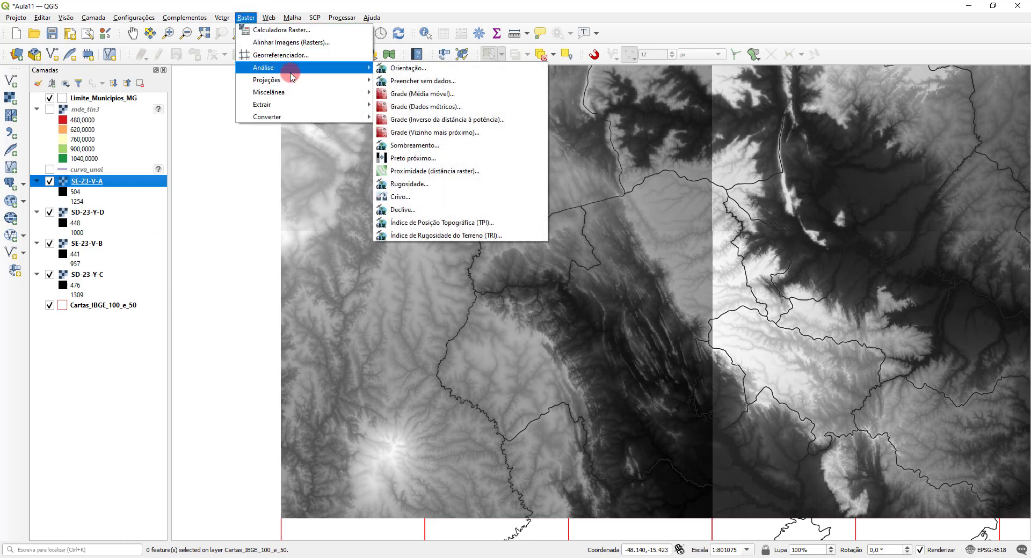
mouse_move(311, 92)
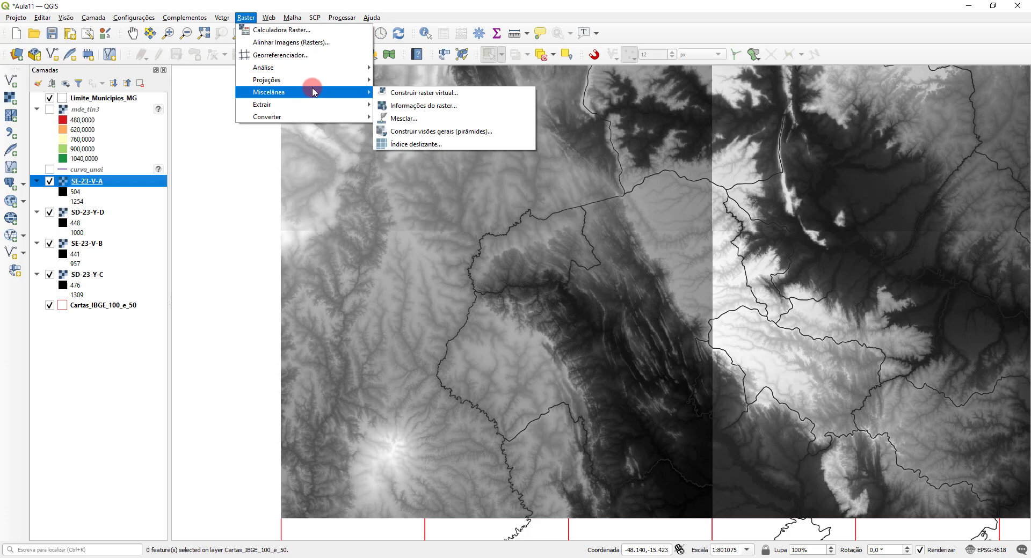
click(415, 118)
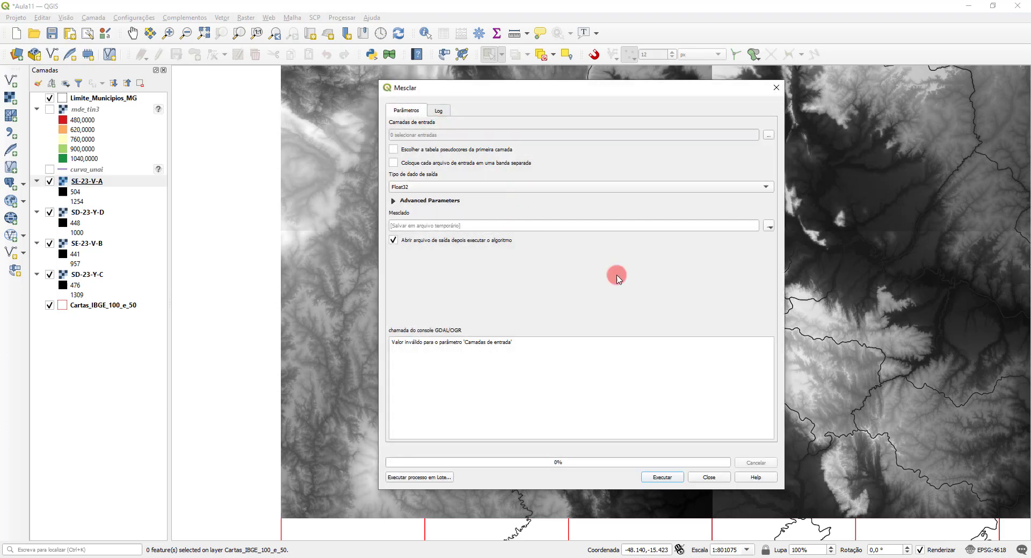
click(757, 478)
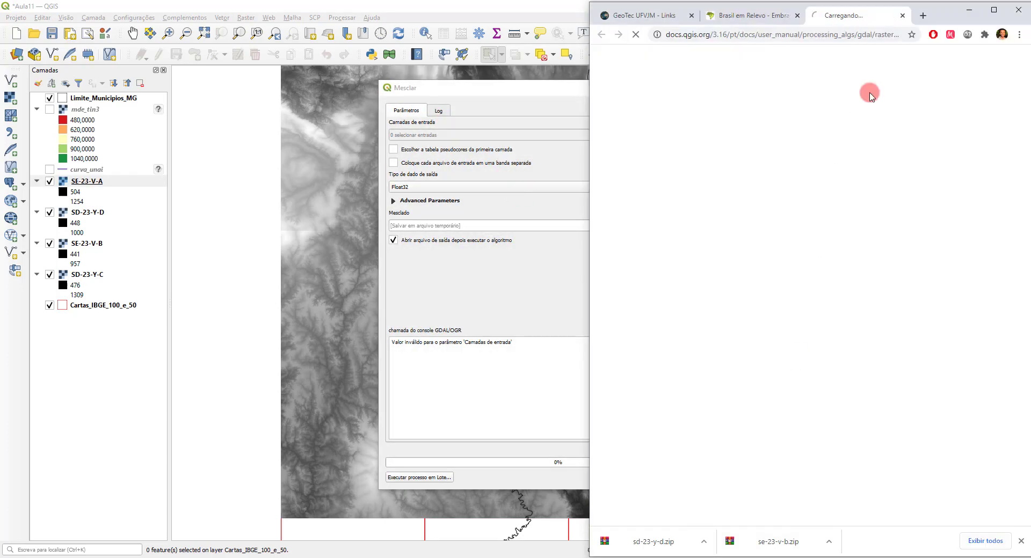
click(1019, 9)
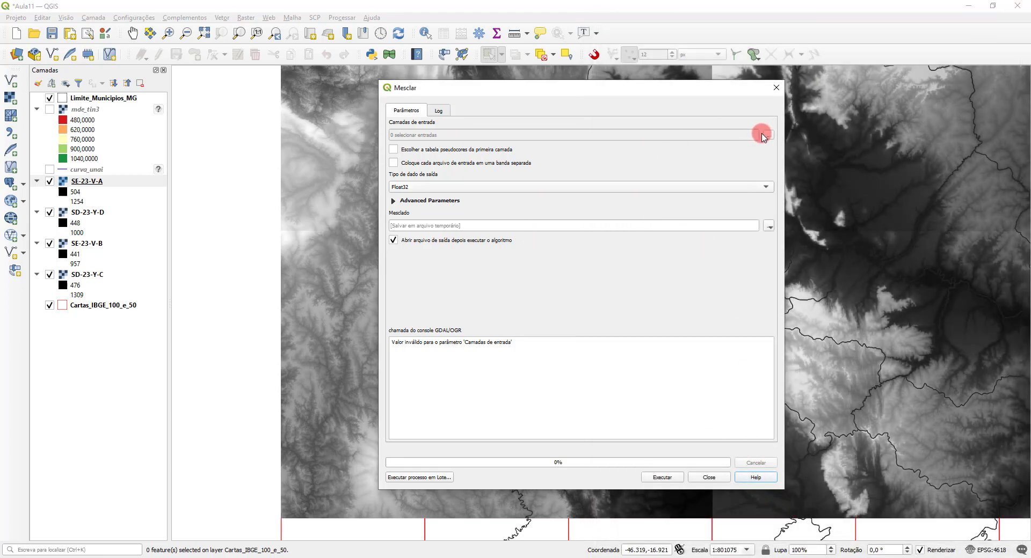
Step: Select SD-23-Y-C, SD-23-Y-D, SE-23-V-A and SE-23-V-B as the input layers of the merge
drag(785, 375, 761, 370)
click(744, 135)
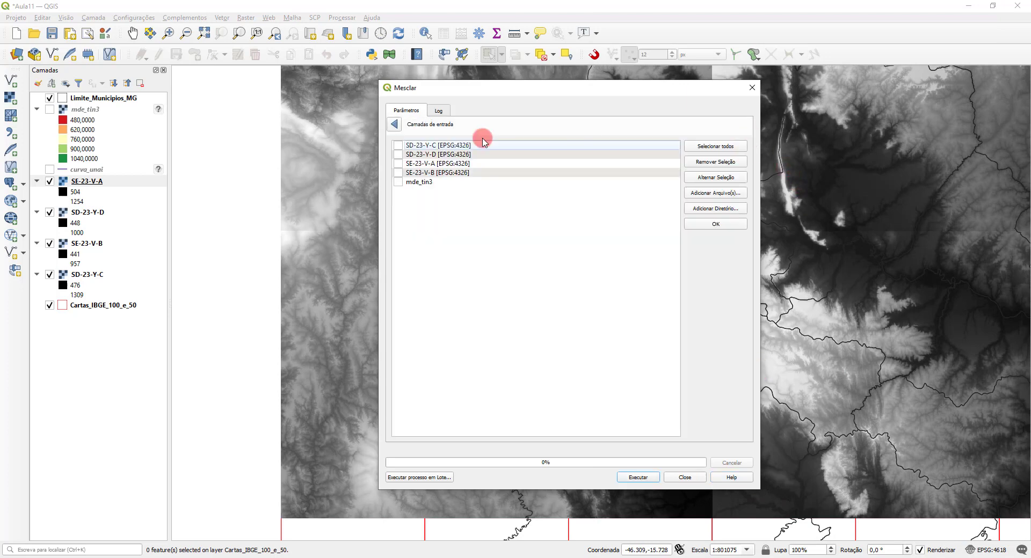
click(399, 146)
click(398, 155)
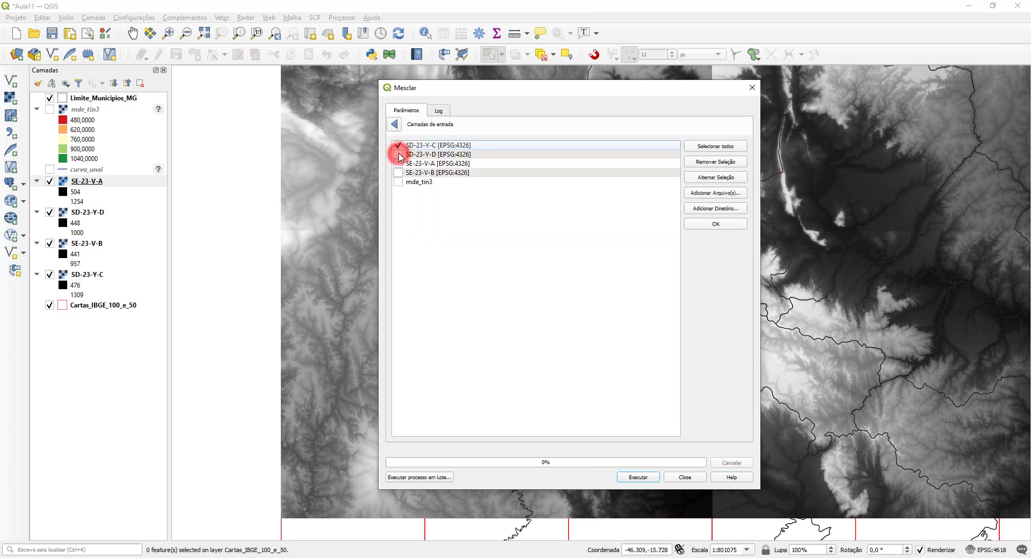
click(399, 164)
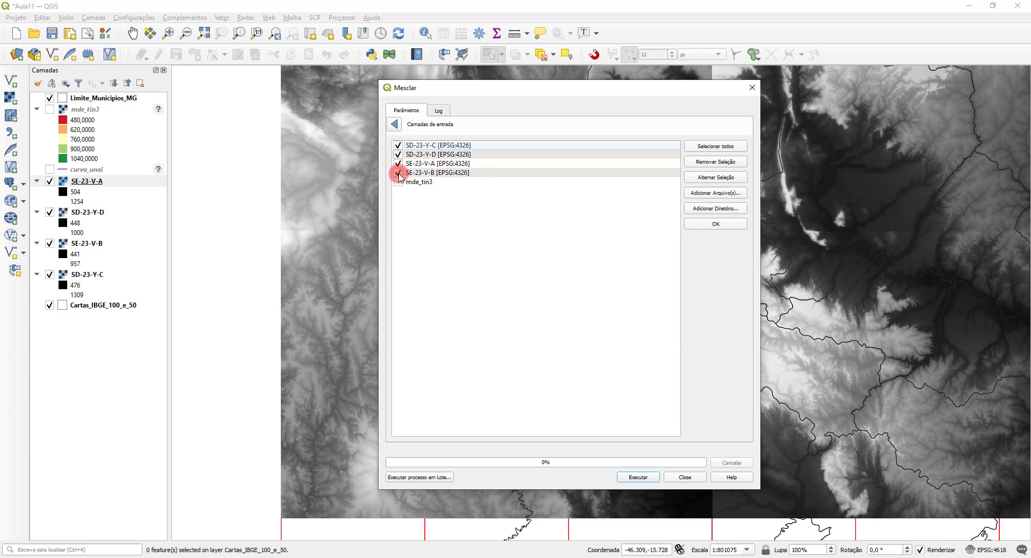
click(394, 125)
click(394, 126)
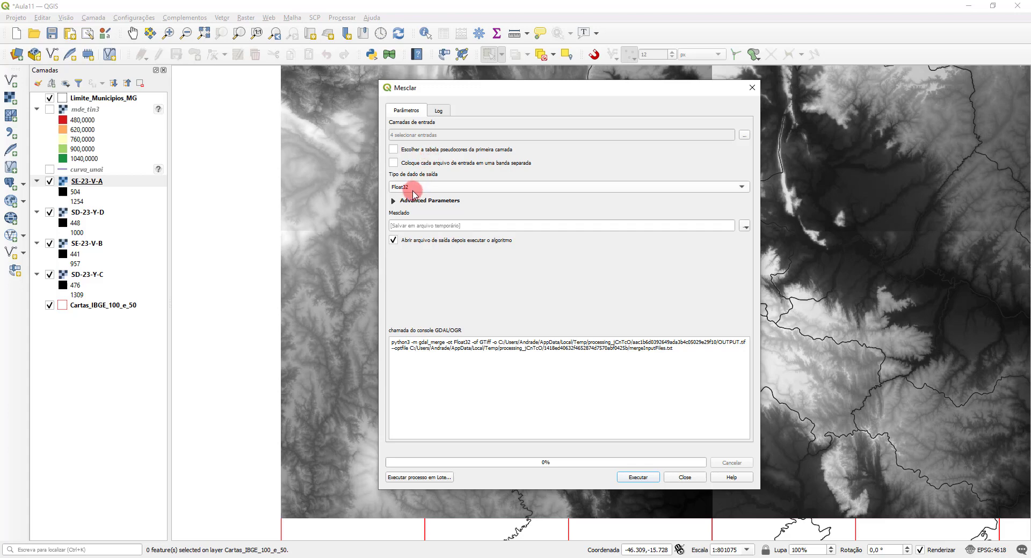
Step: Set the output data type of the merge to Int16
click(746, 228)
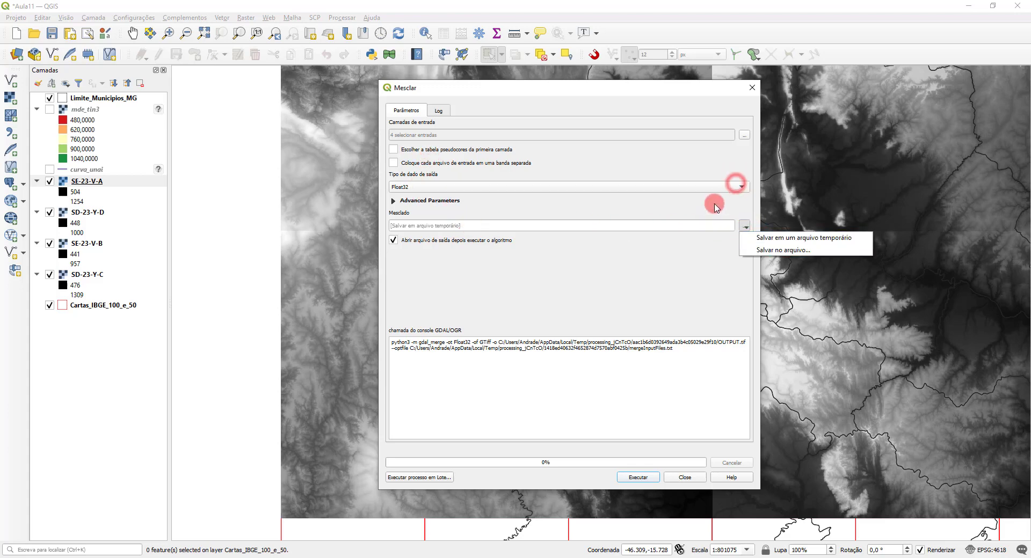
click(738, 186)
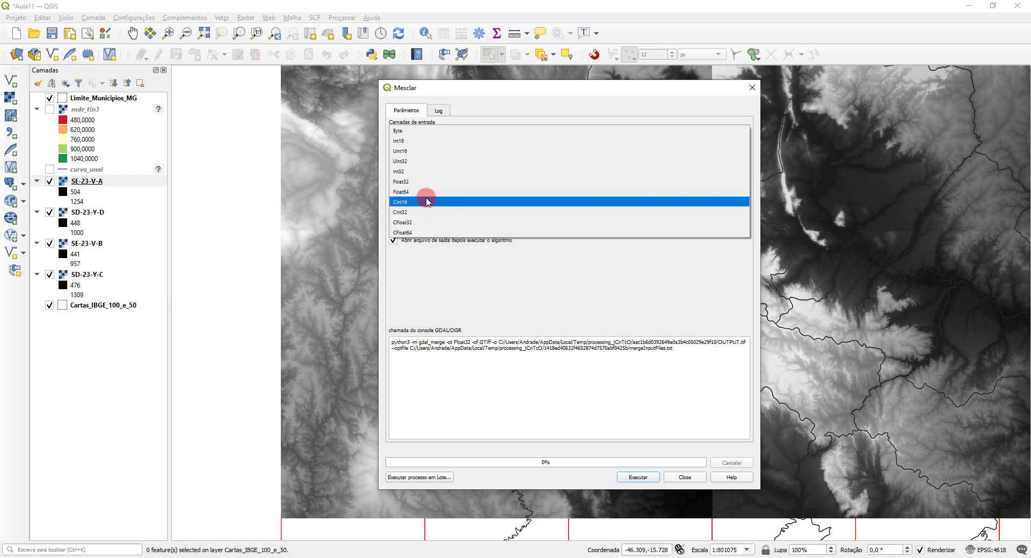
click(415, 140)
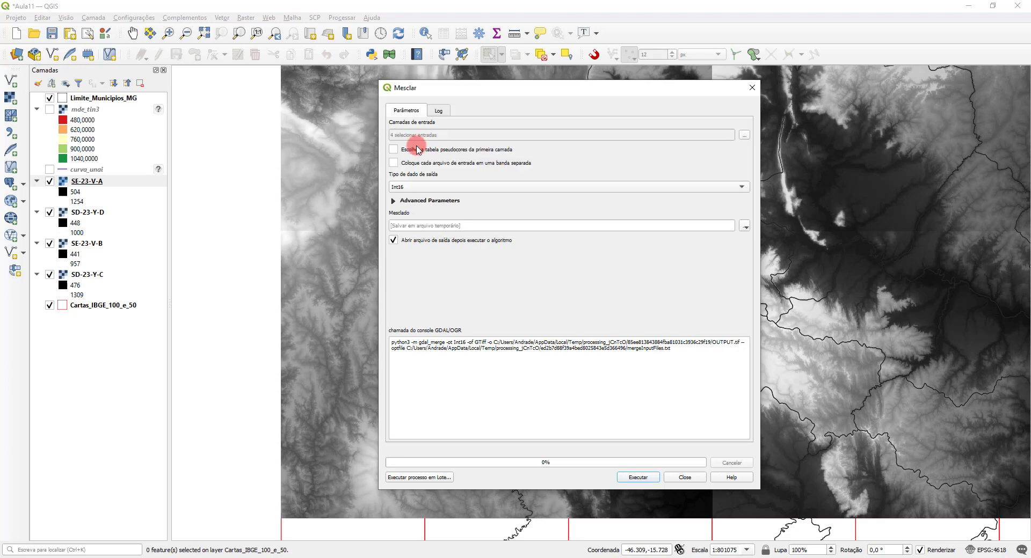
Step: Set the merge output file to srtm_unai.tif in the Aula11 folder, run the merge and close the tool
click(747, 226)
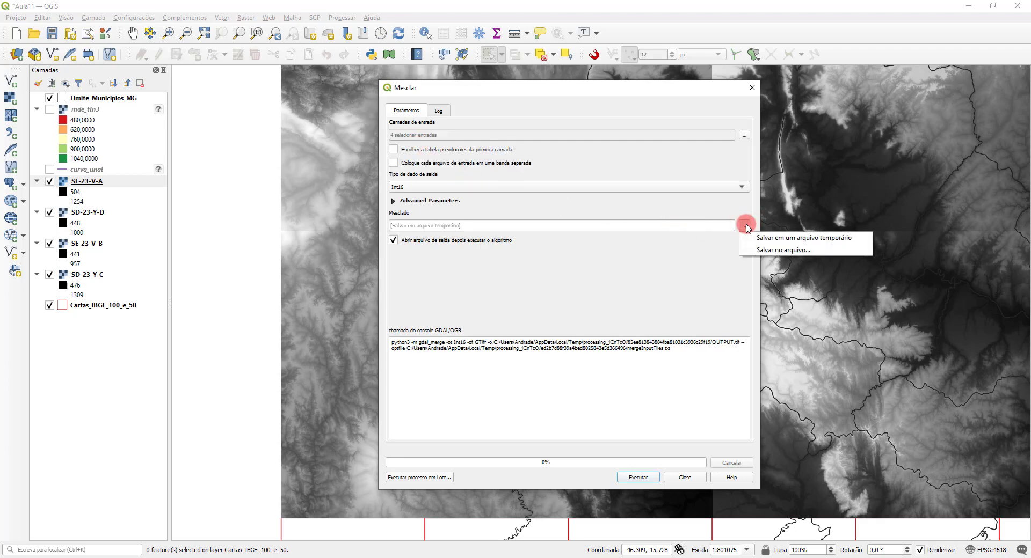
click(773, 253)
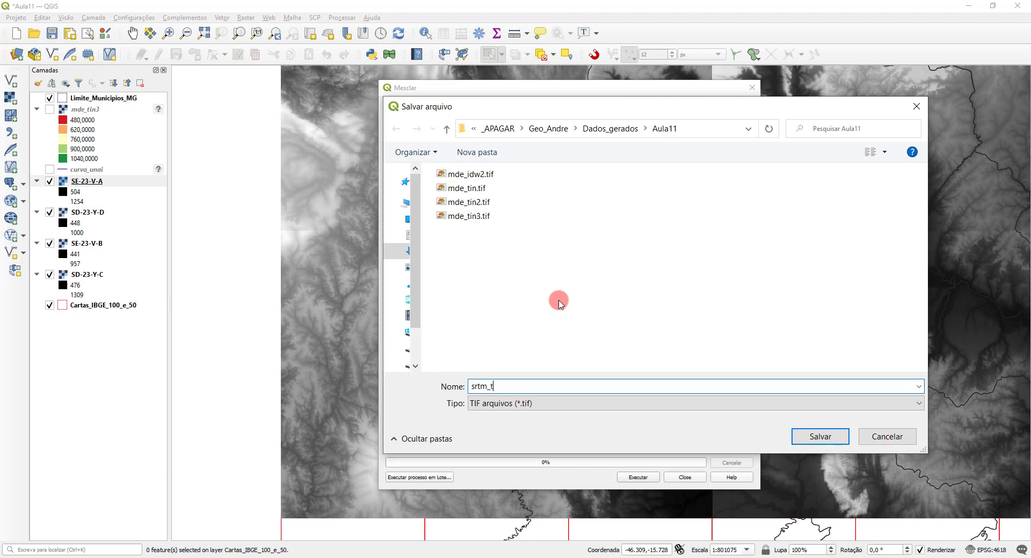
double_click(503, 386)
drag(489, 386, 575, 382)
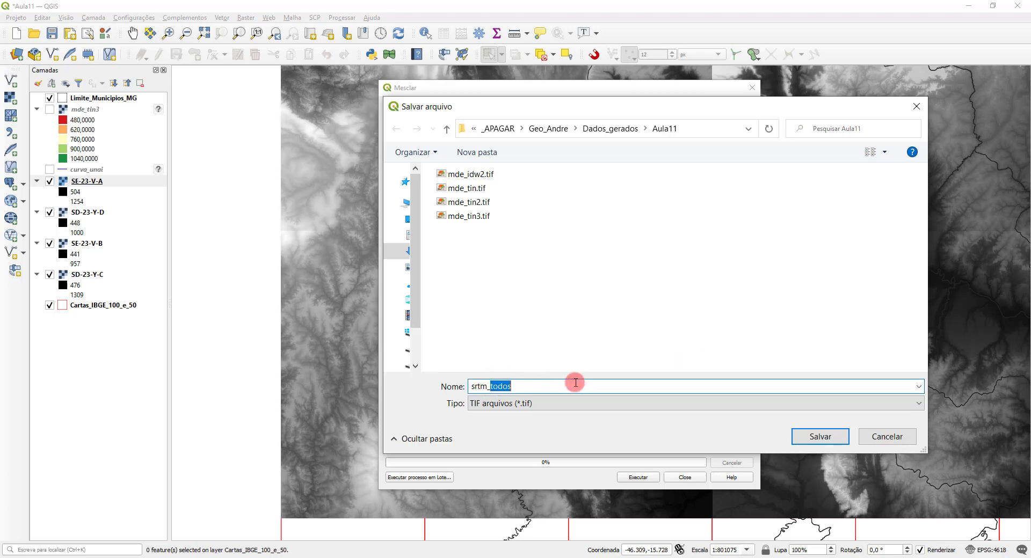
text(unai)
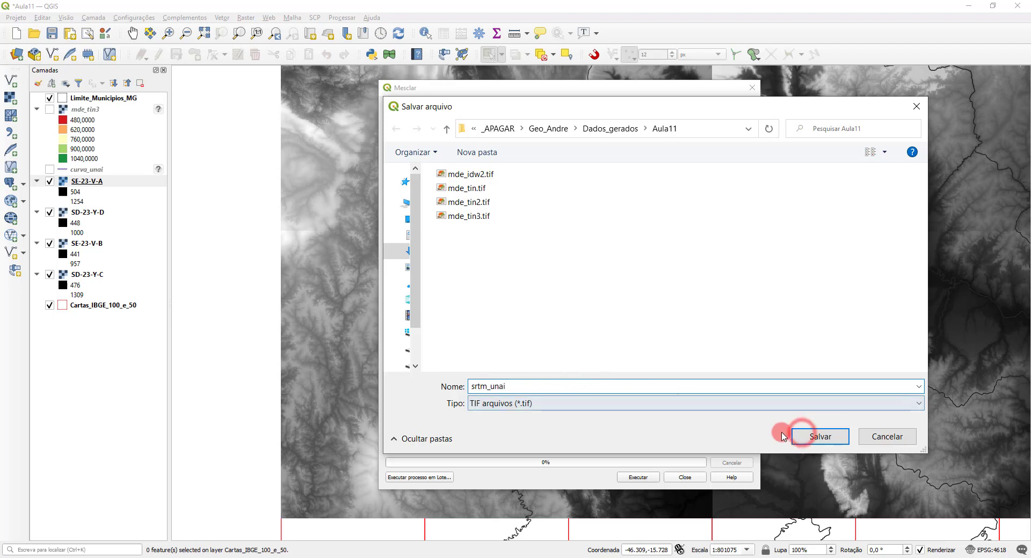
click(800, 436)
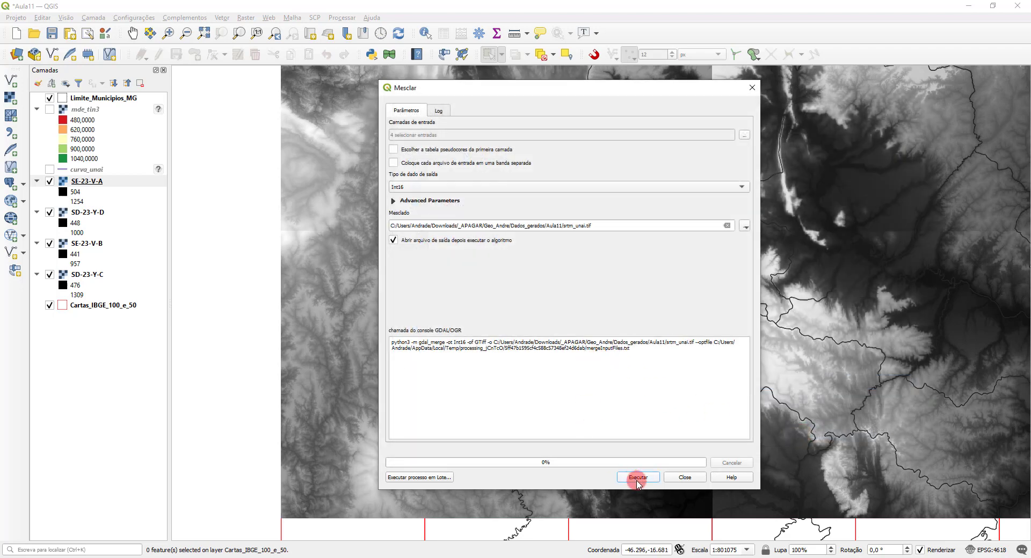
click(638, 481)
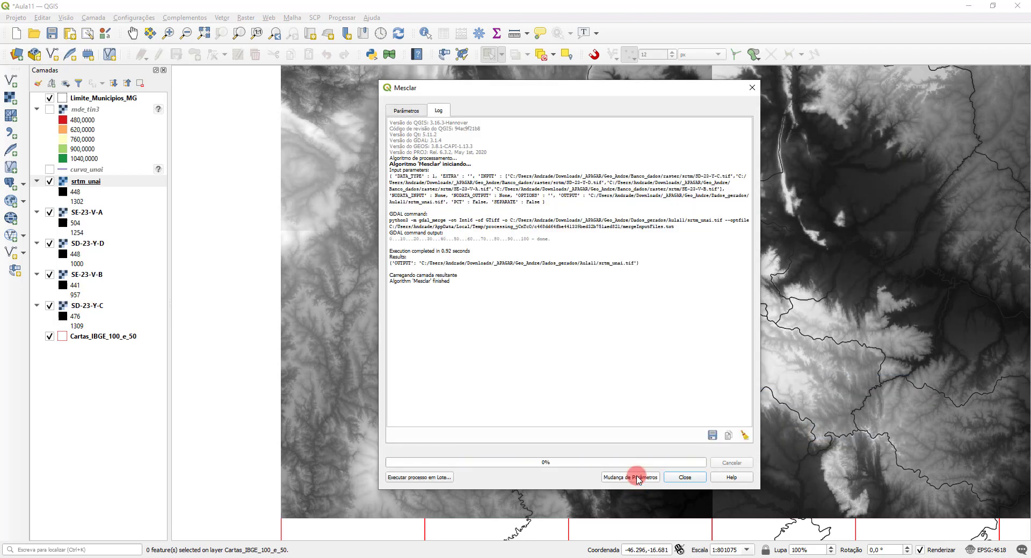
click(688, 477)
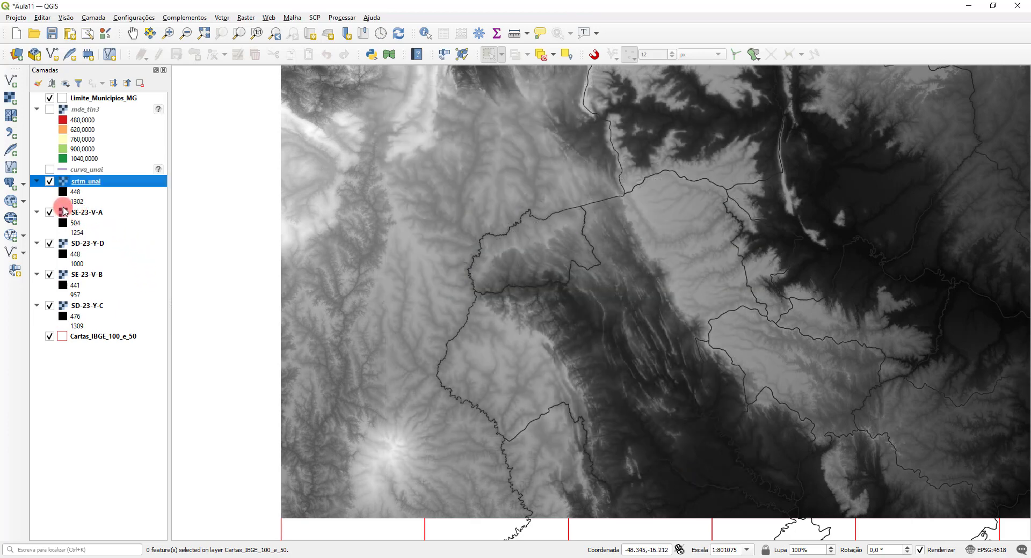
Step: Hide the source rasters SE-23-V-A, SD-23-Y-D, SE-23-V-B and SD-23-Y-C and show only the merged srtm_unai raster
click(50, 181)
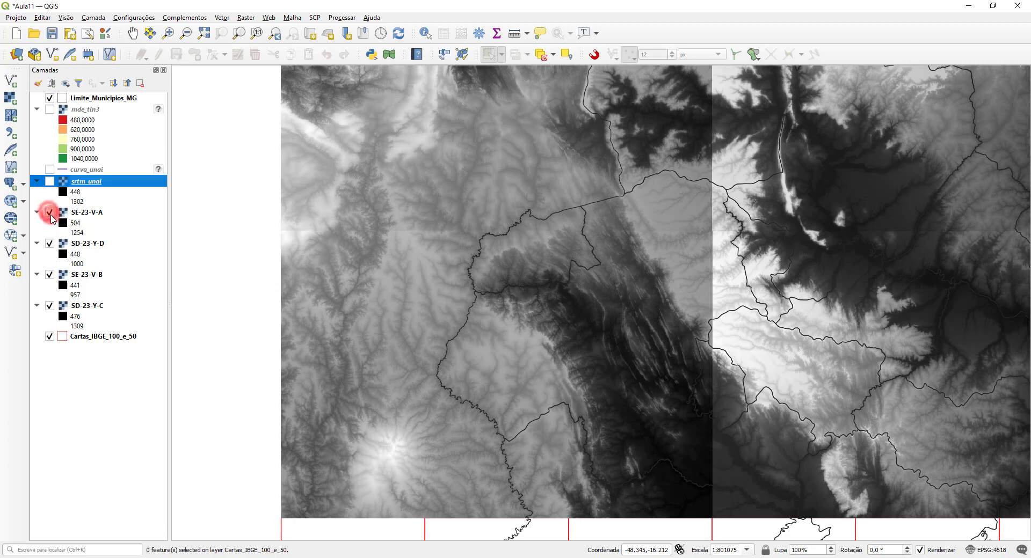
click(49, 212)
click(49, 243)
click(49, 275)
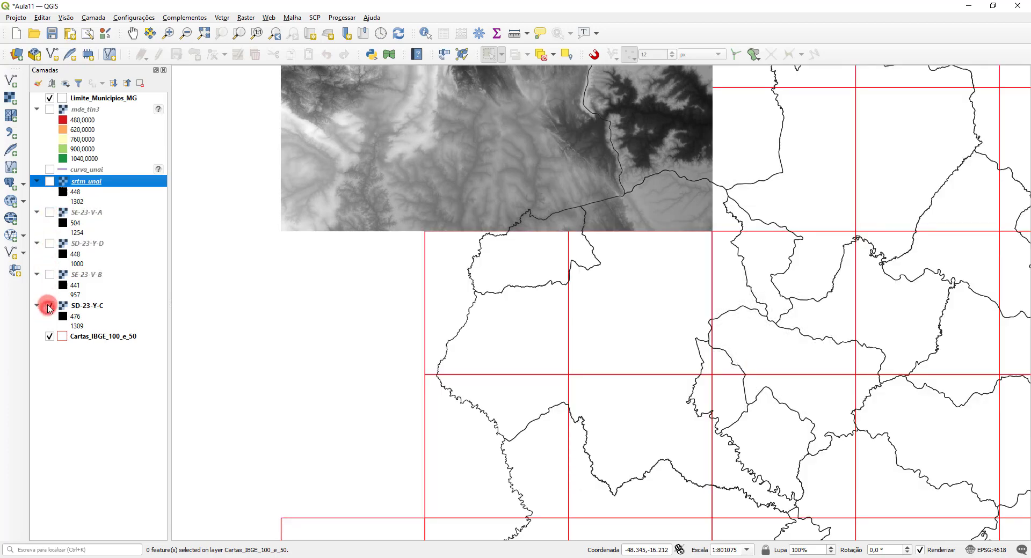
click(50, 306)
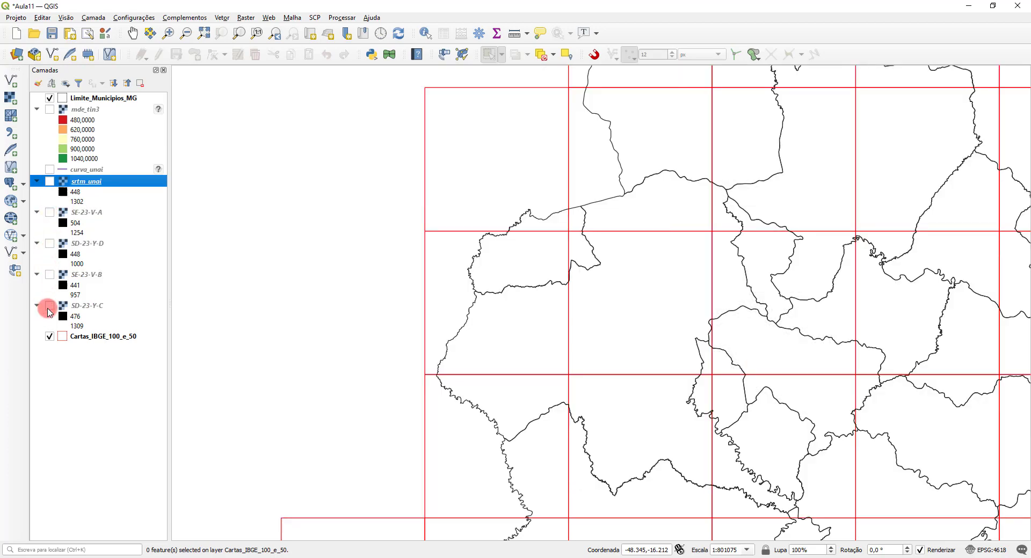
click(49, 181)
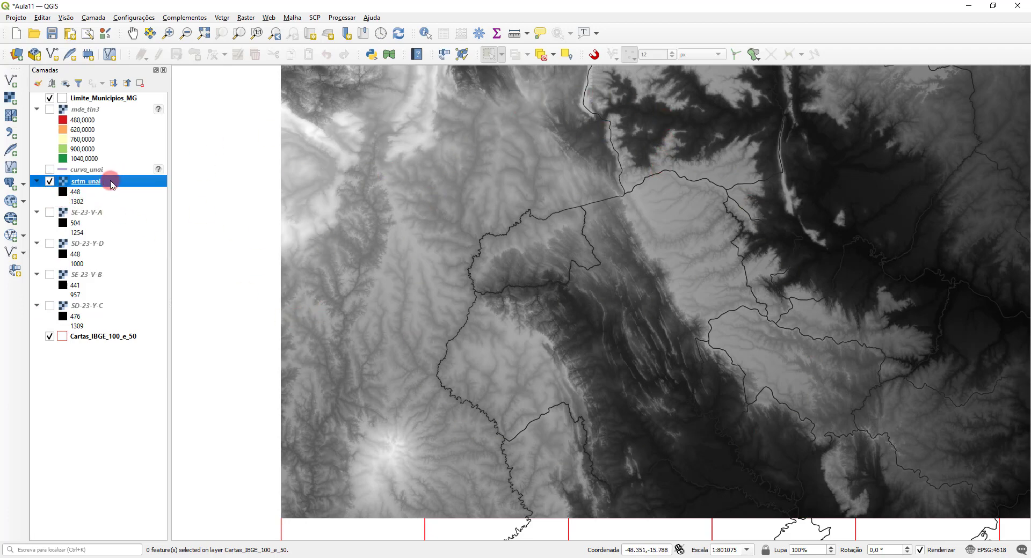
Step: Style srtm_unai as single-band pseudocolor with the red-to-green ramp, classified in continuous mode with linear interpolation
double_click(89, 183)
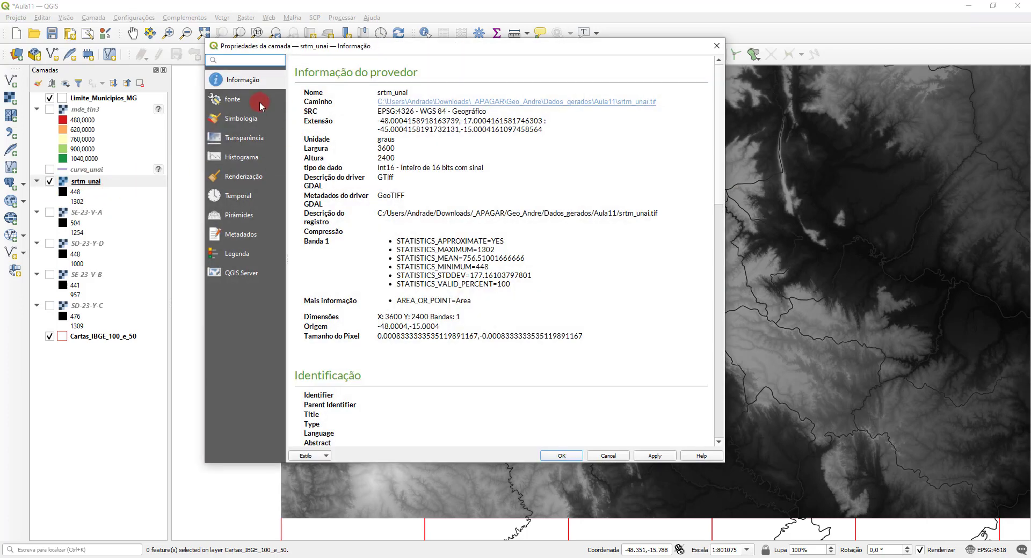
click(249, 120)
click(394, 81)
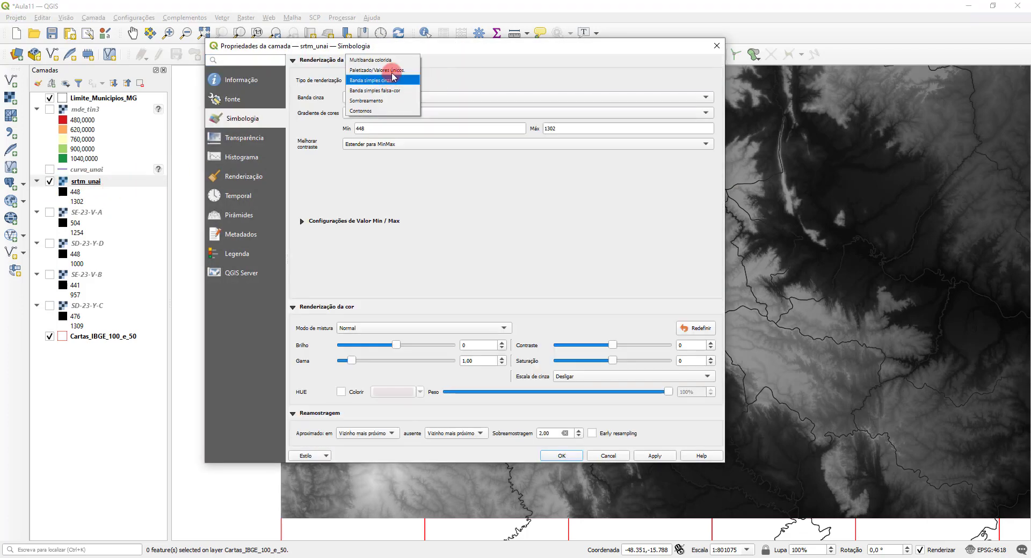
click(391, 90)
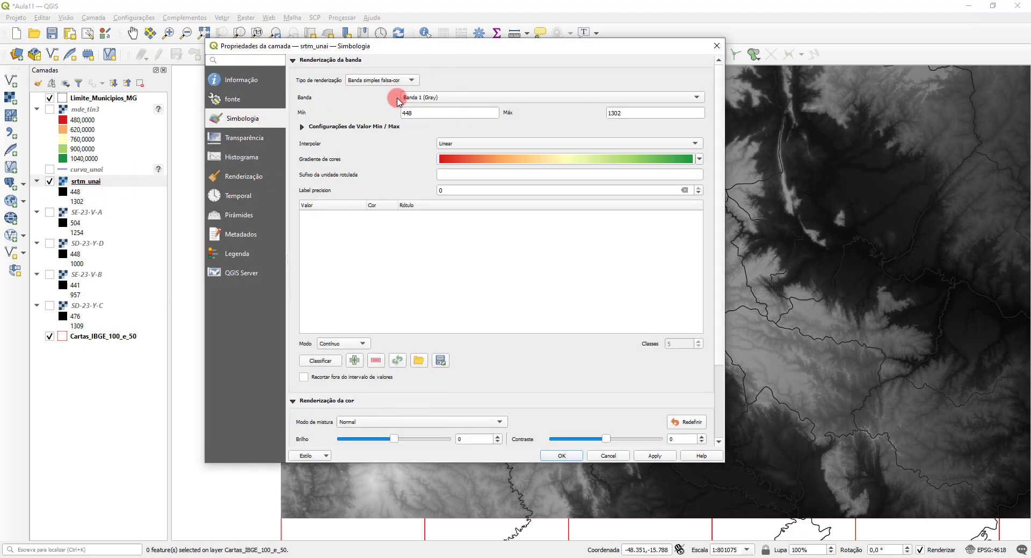
click(319, 363)
click(561, 456)
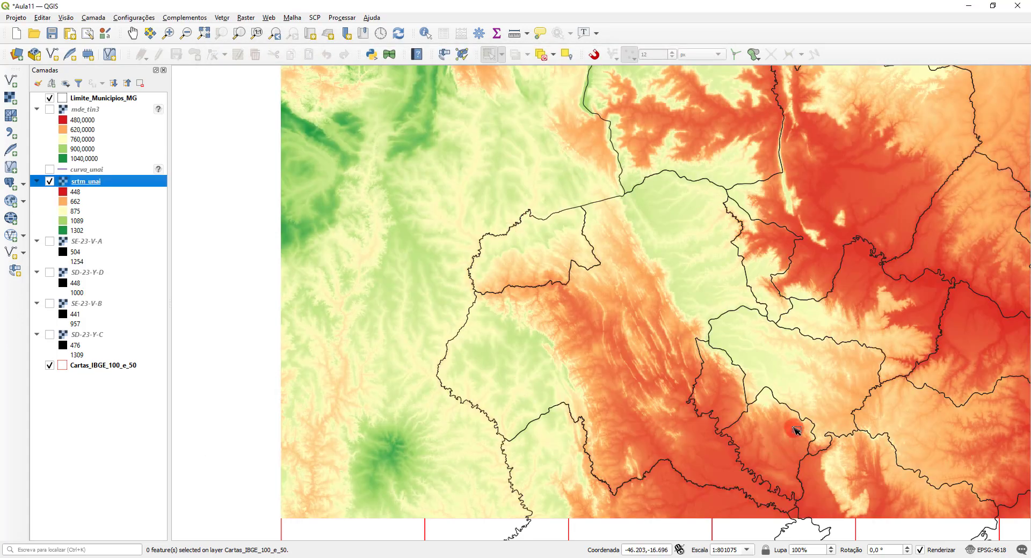
Step: Collapse the legends of SE-23-V-A, SD-23-Y-D, SE-23-V-B and SD-23-Y-C in the layer list
click(85, 242)
click(36, 241)
click(37, 253)
click(37, 265)
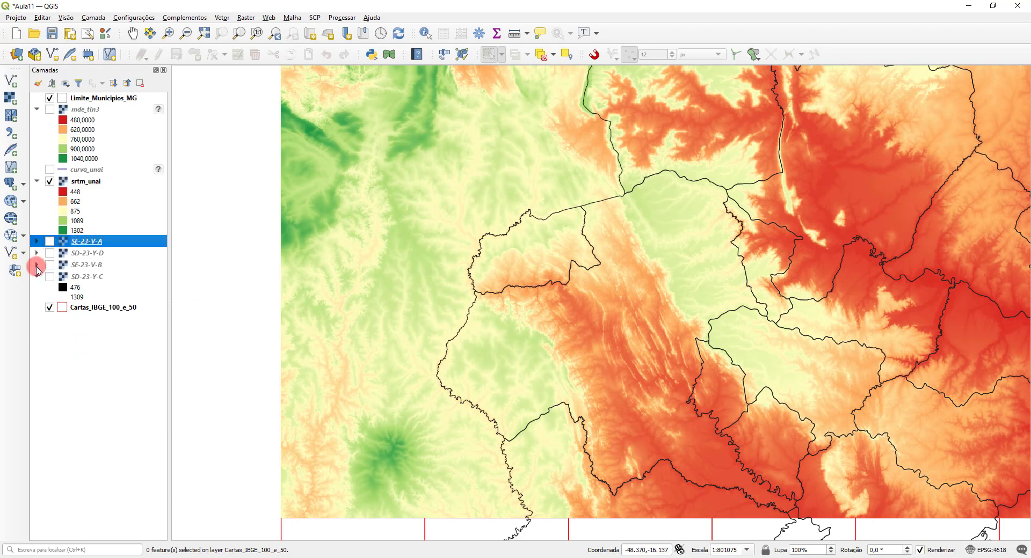
click(37, 276)
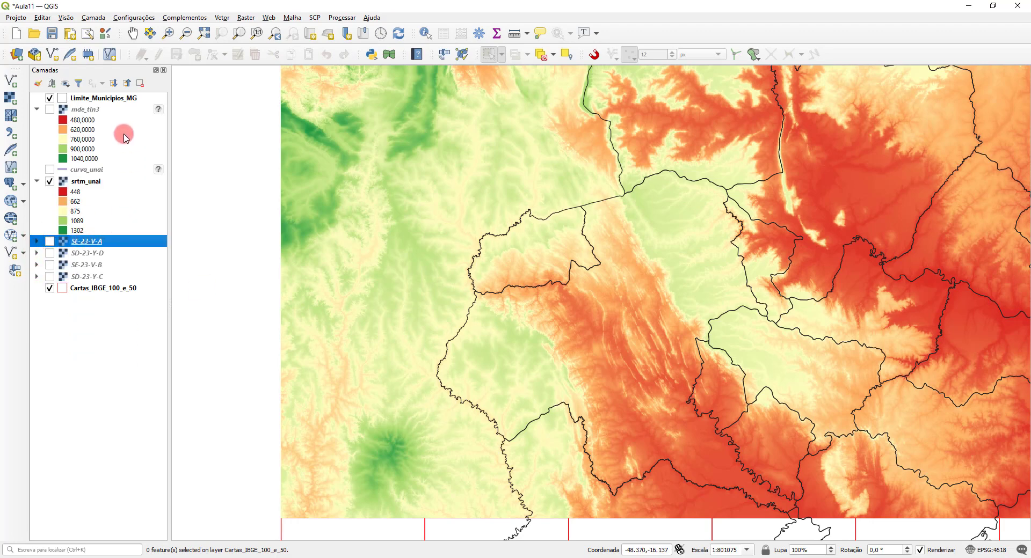
Step: Compare the merged srtm_unai elevations with the mde_tin3 model by showing and hiding mde_tin3 repeatedly, leaving it hidden
scroll(635, 351, up, 1)
scroll(635, 350, down, 1)
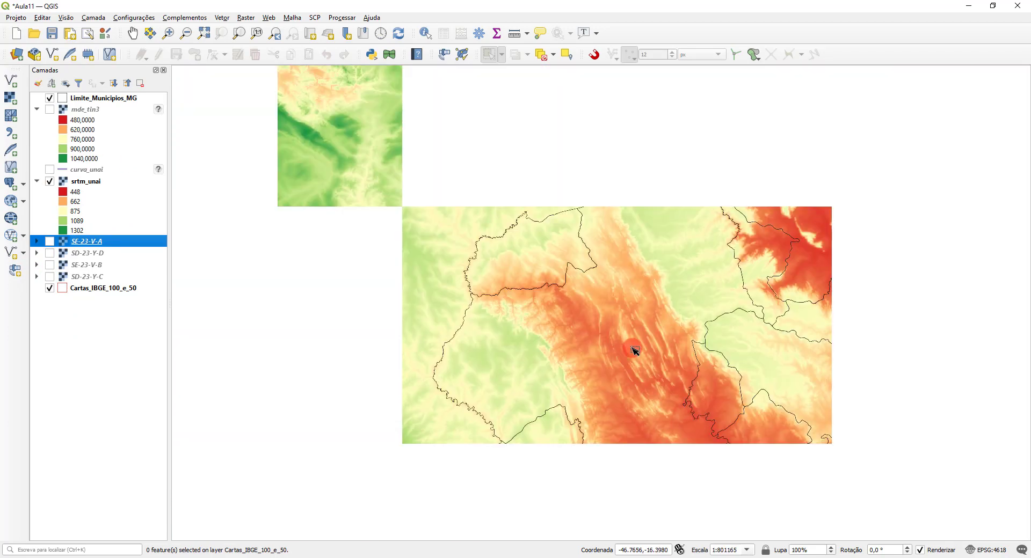
drag(628, 344, 619, 280)
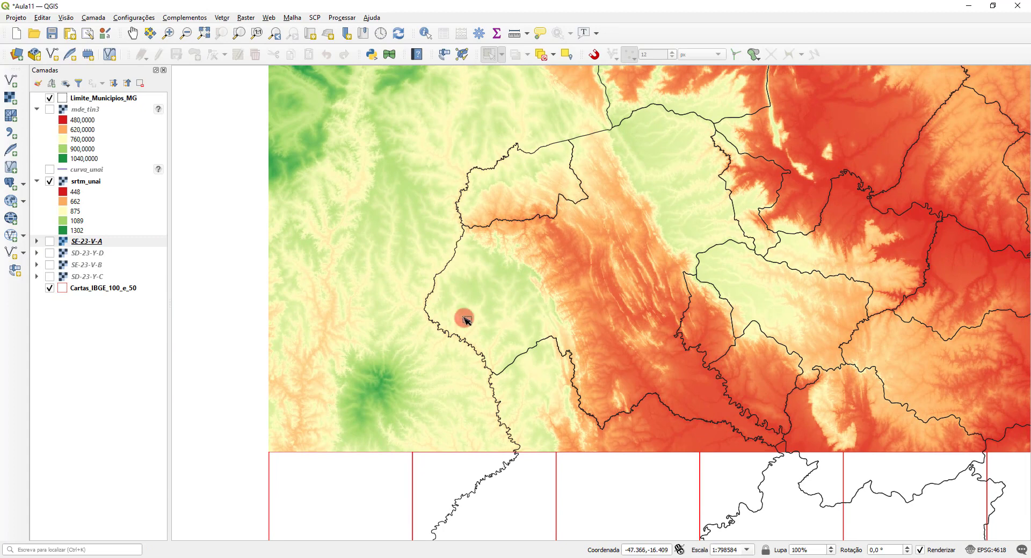
click(50, 110)
click(50, 111)
click(50, 110)
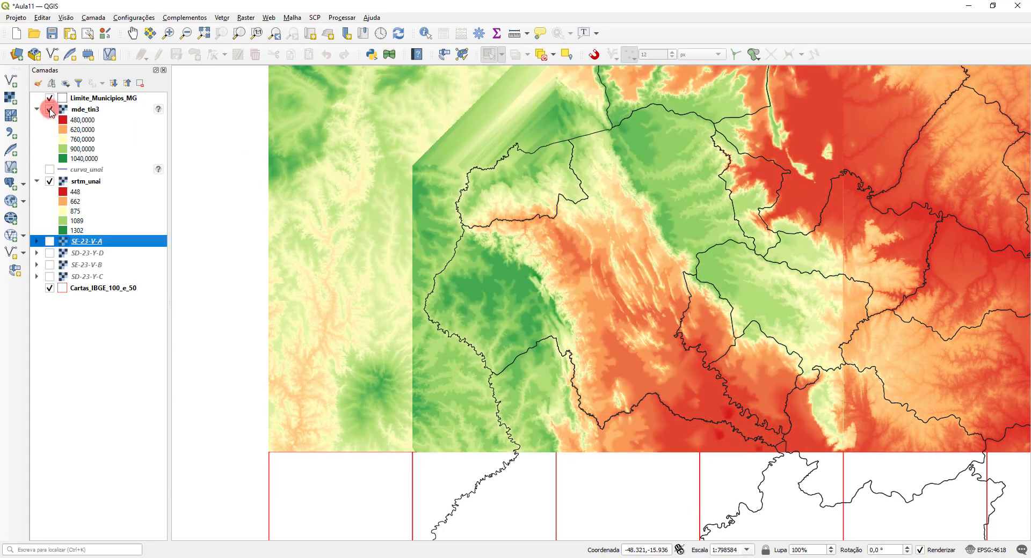
click(50, 111)
click(49, 110)
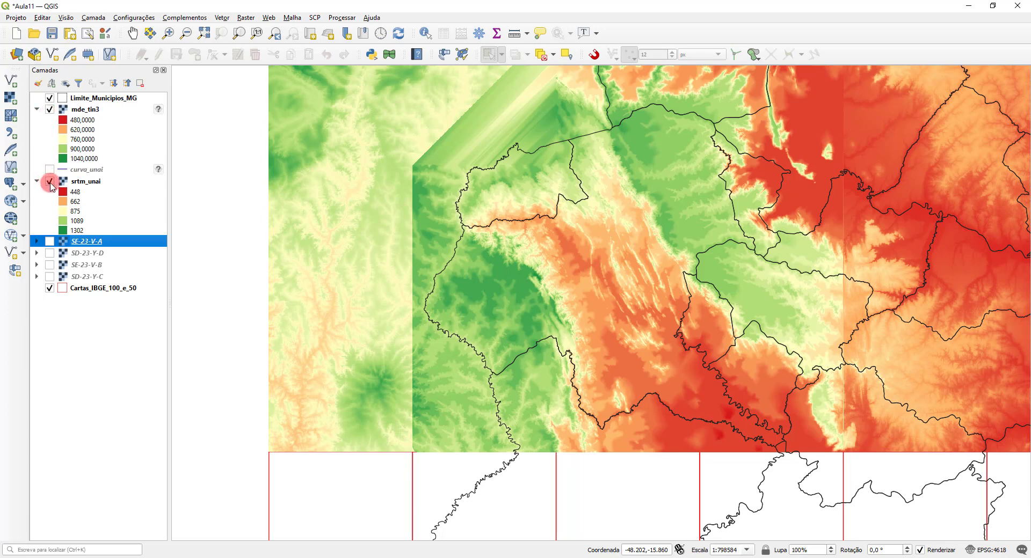
click(49, 110)
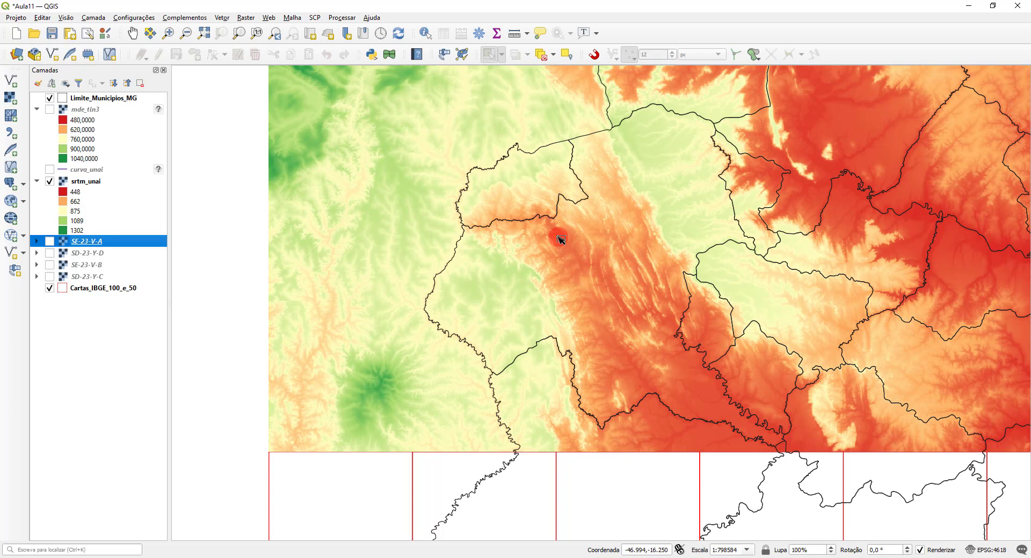
click(246, 18)
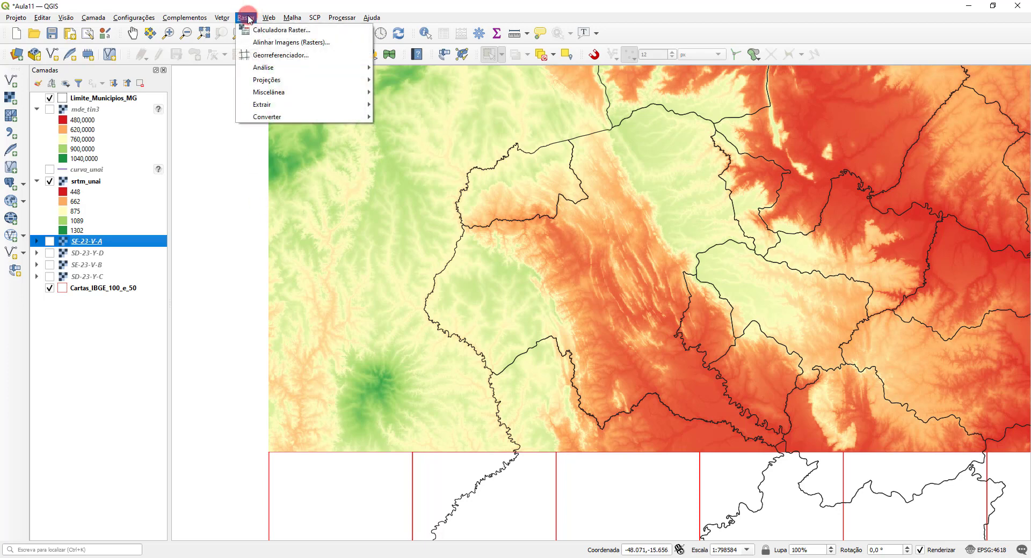
click(254, 5)
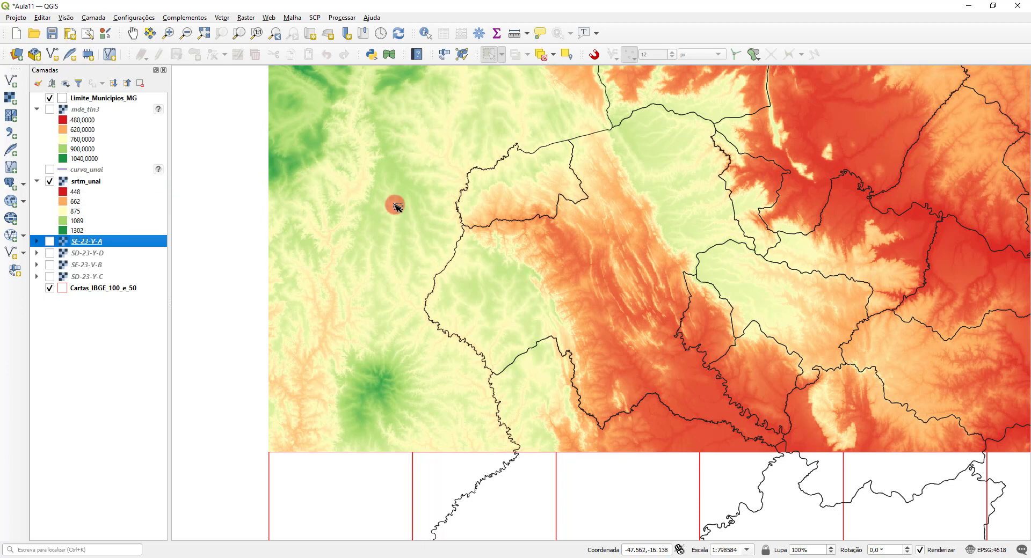
Step: Identify srtm_unai elevation values at several points on the western plateau, the northeastern highland and the southeastern lowland
scroll(612, 269, up, 1)
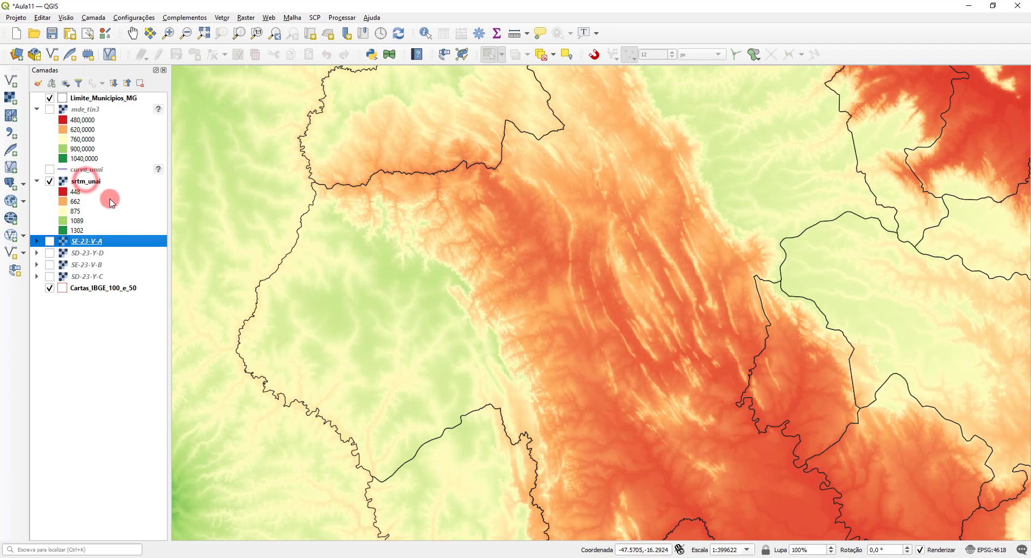
click(86, 181)
click(426, 33)
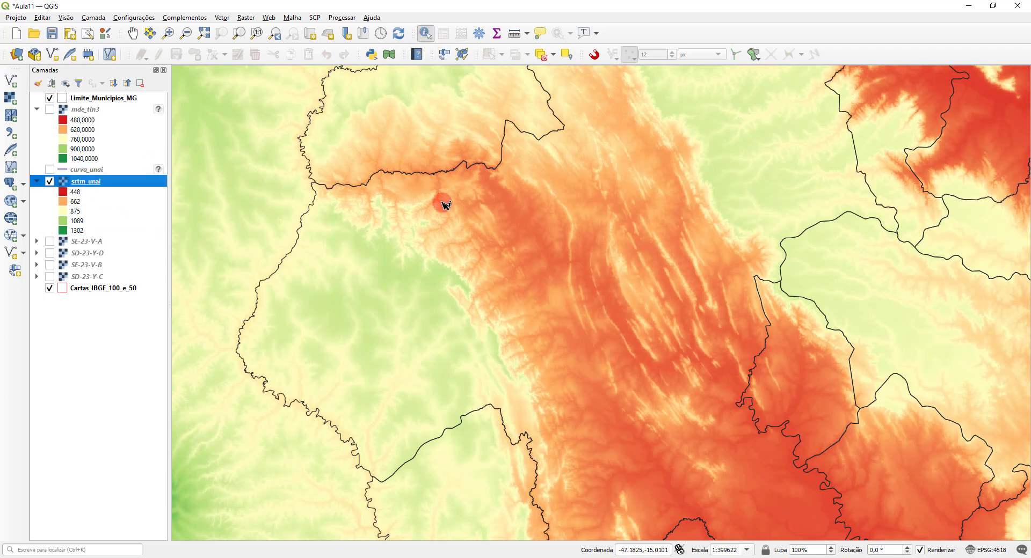
click(370, 328)
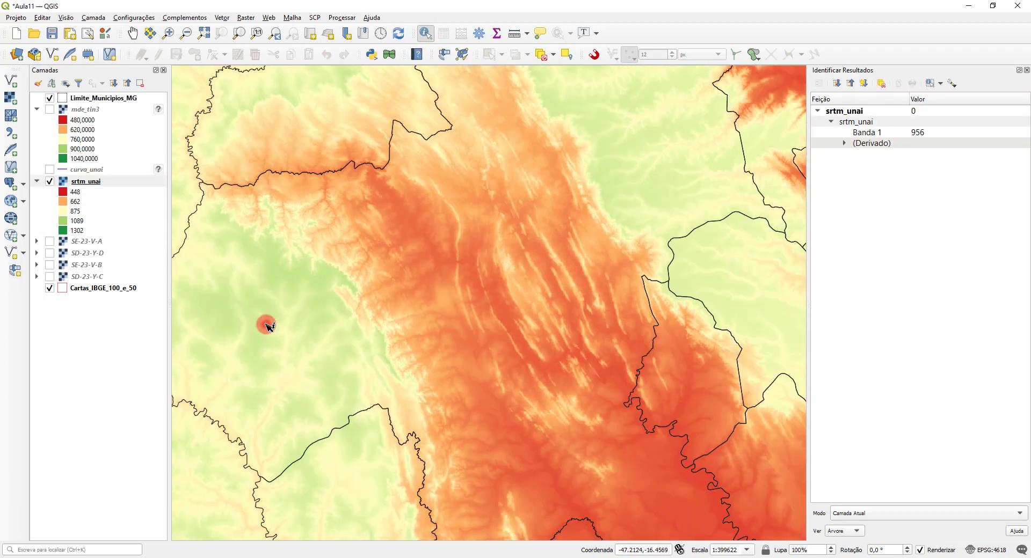
click(243, 308)
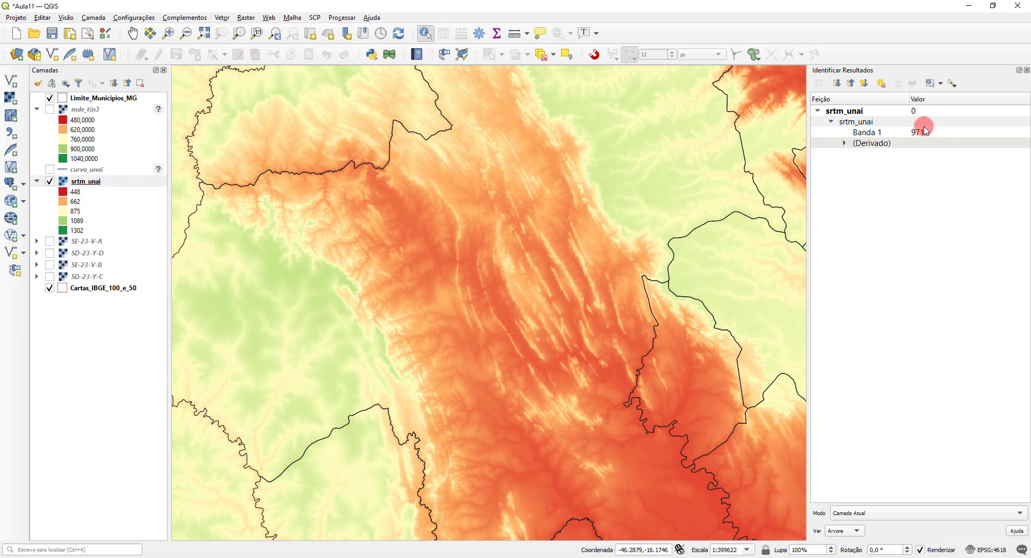
click(637, 107)
click(644, 80)
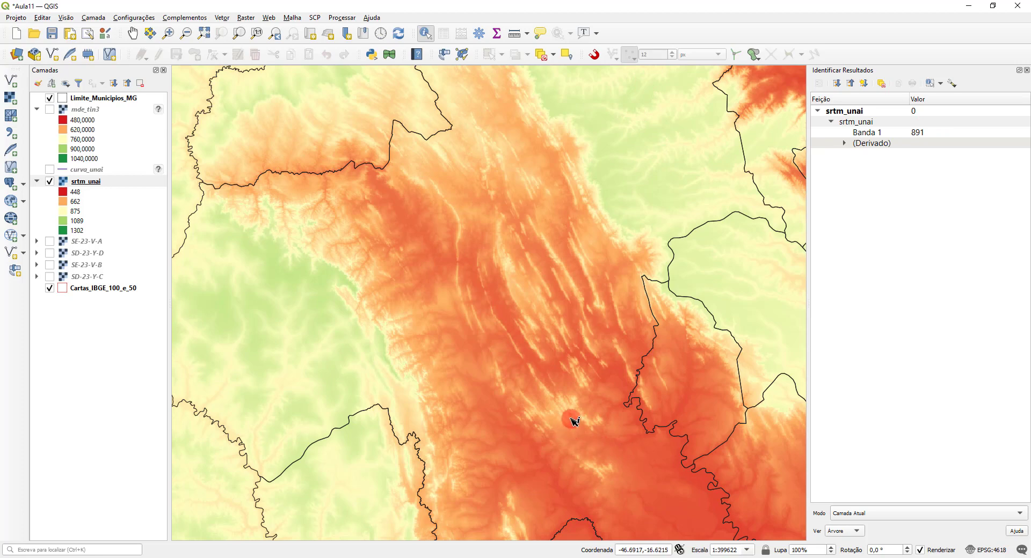
click(655, 517)
click(675, 525)
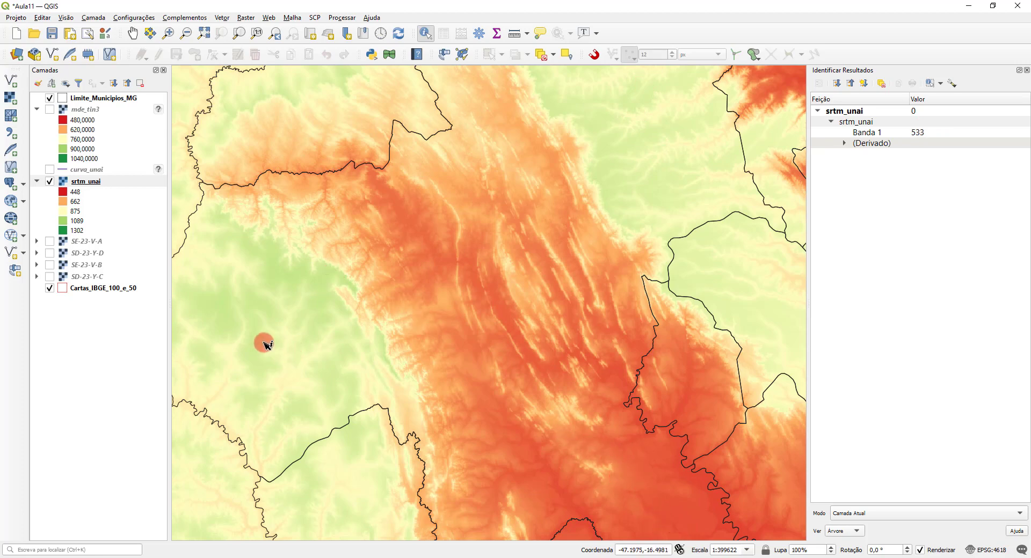
Step: Identify the srtm_unai elevation of a single pixel on the green western plateau, at pixel-level detail
scroll(265, 343, up, 2)
drag(314, 293, 550, 285)
scroll(489, 299, up, 4)
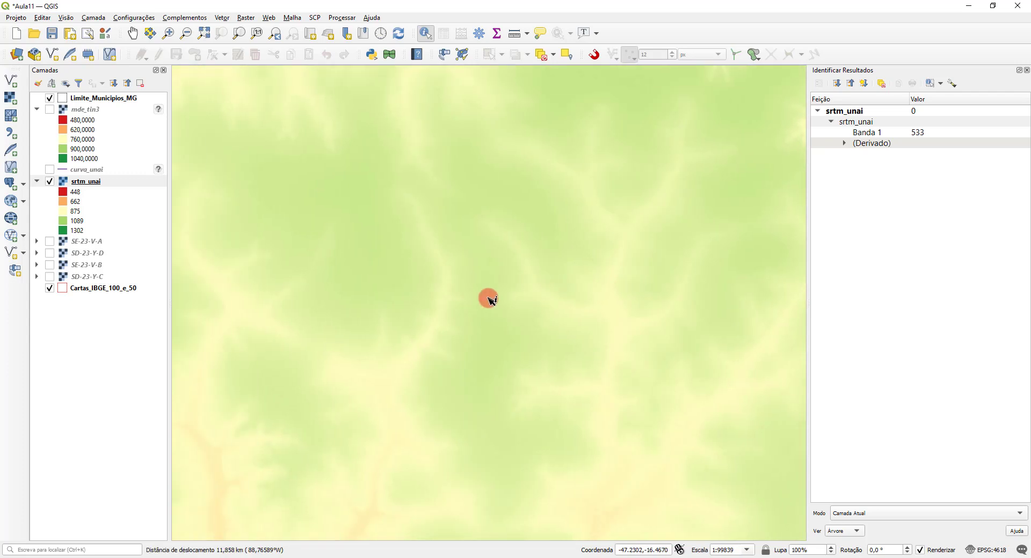
scroll(489, 299, up, 2)
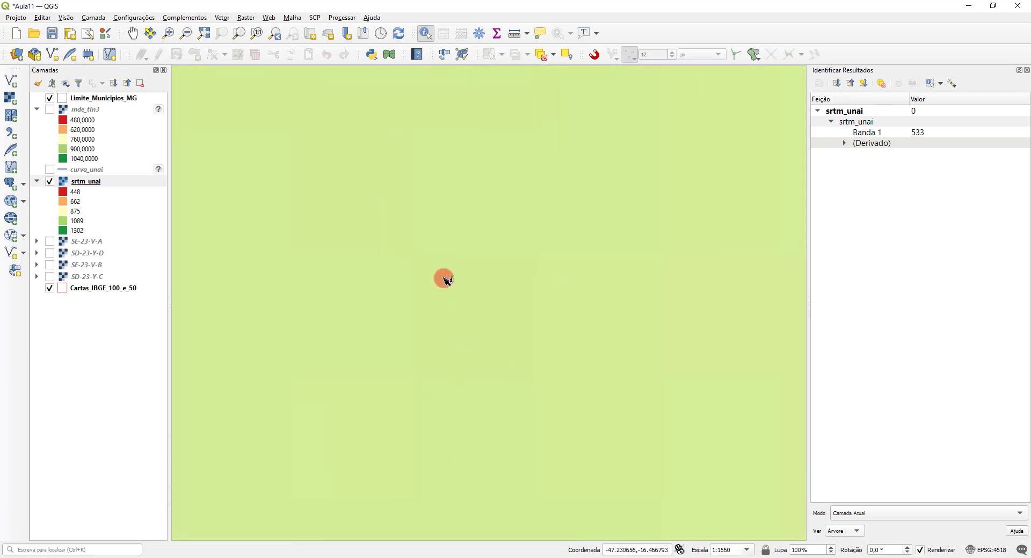
click(444, 285)
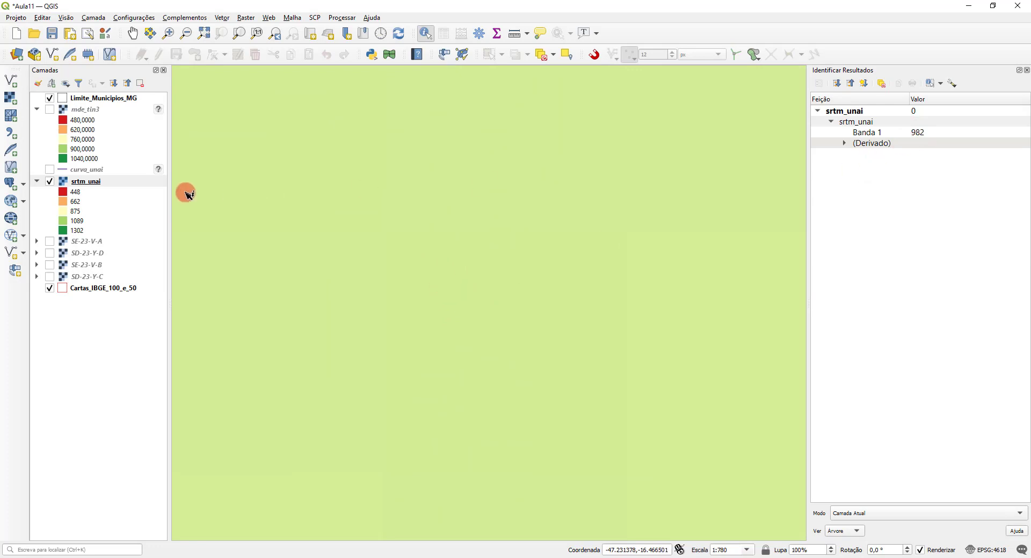
Step: Display mde_tin3 in place of srtm_unai and identify its elevation at the same spot on the plateau
click(49, 109)
click(81, 109)
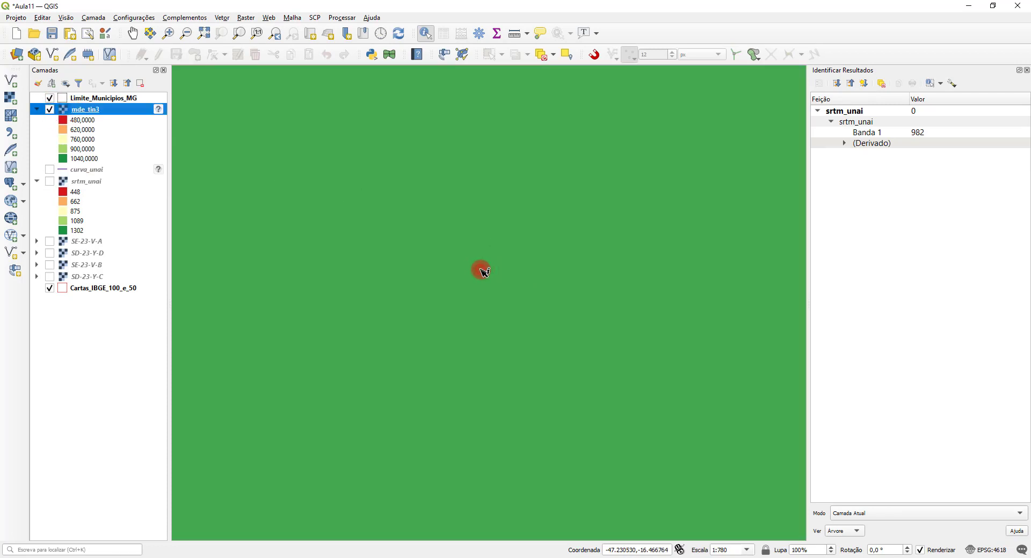
click(483, 271)
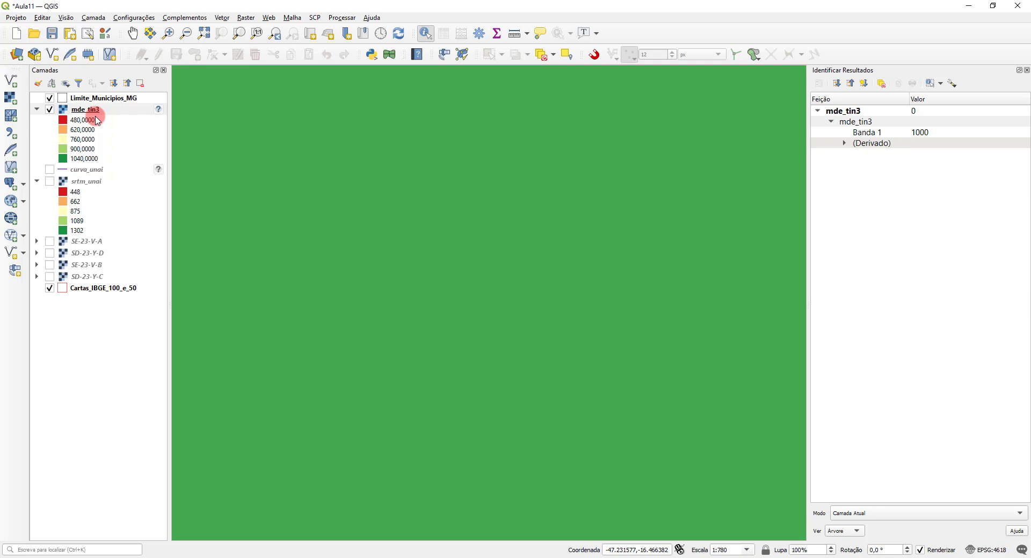
Step: Hide mde_tin3, show srtm_unai again and fit the map to the full extent of srtm_unai
click(49, 109)
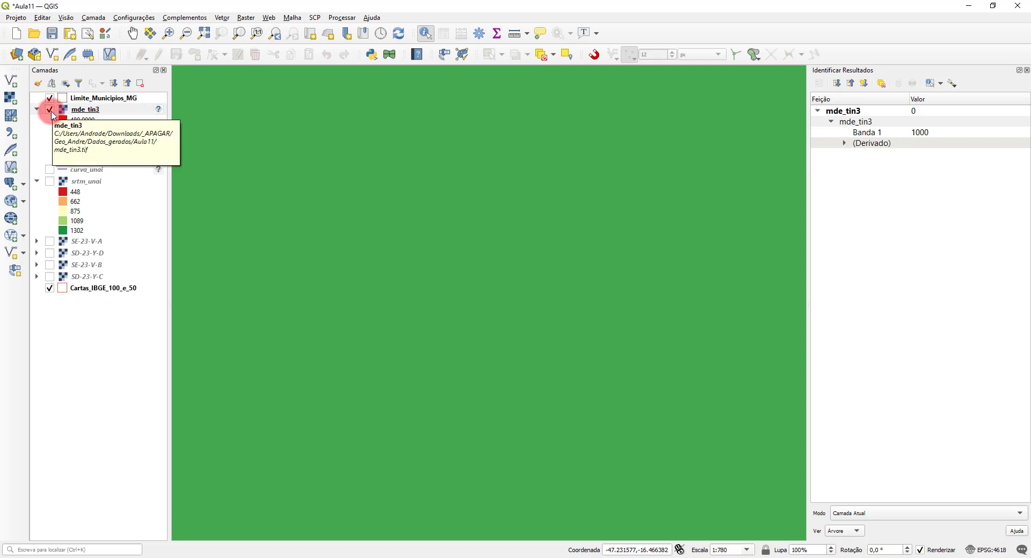
click(50, 181)
right_click(99, 185)
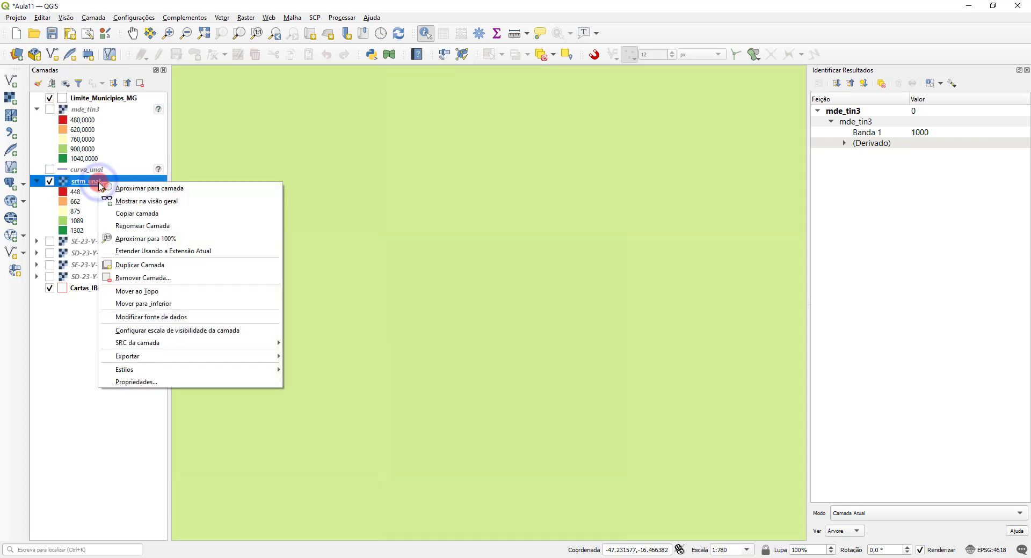
click(130, 189)
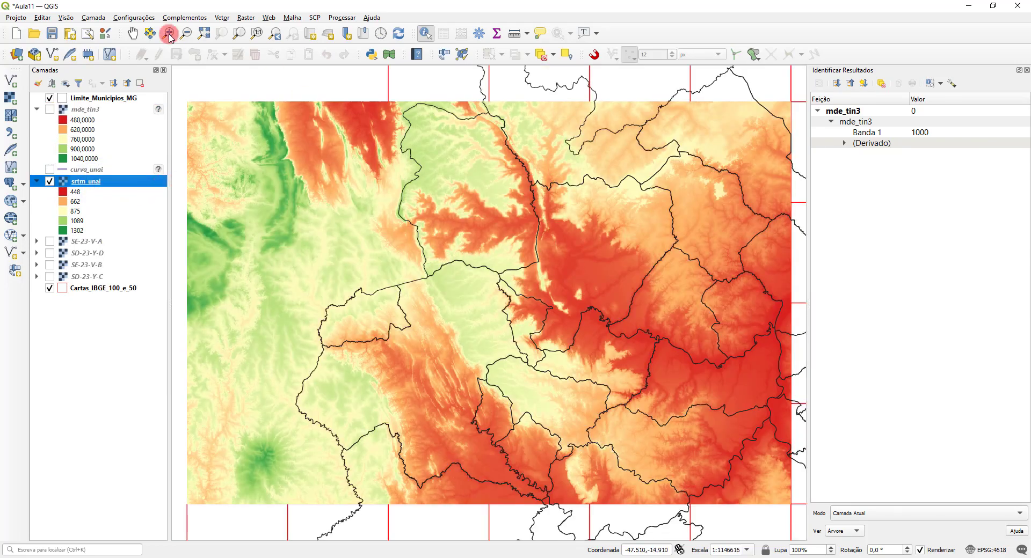
Step: Save the Aula11 project and close the identify results
click(55, 35)
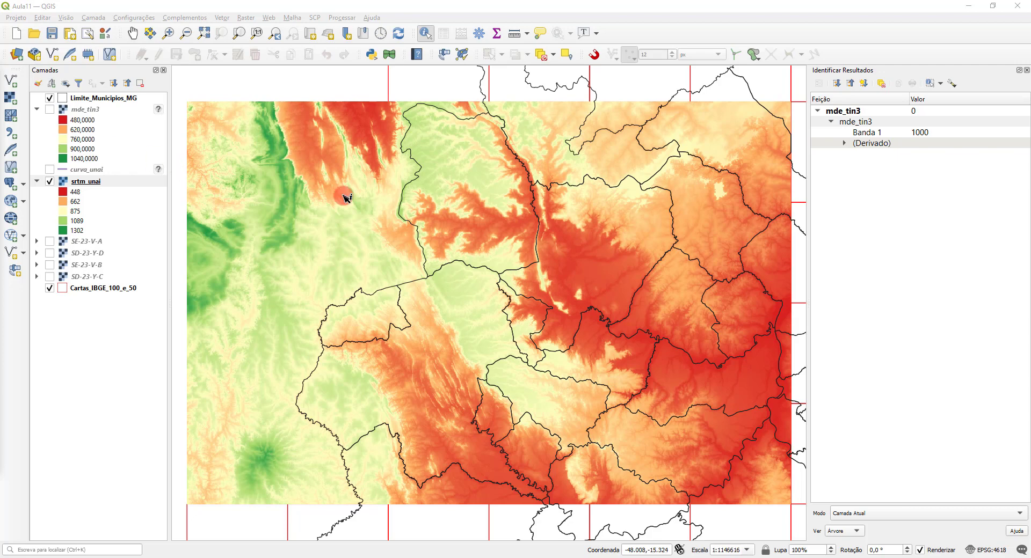
click(1027, 70)
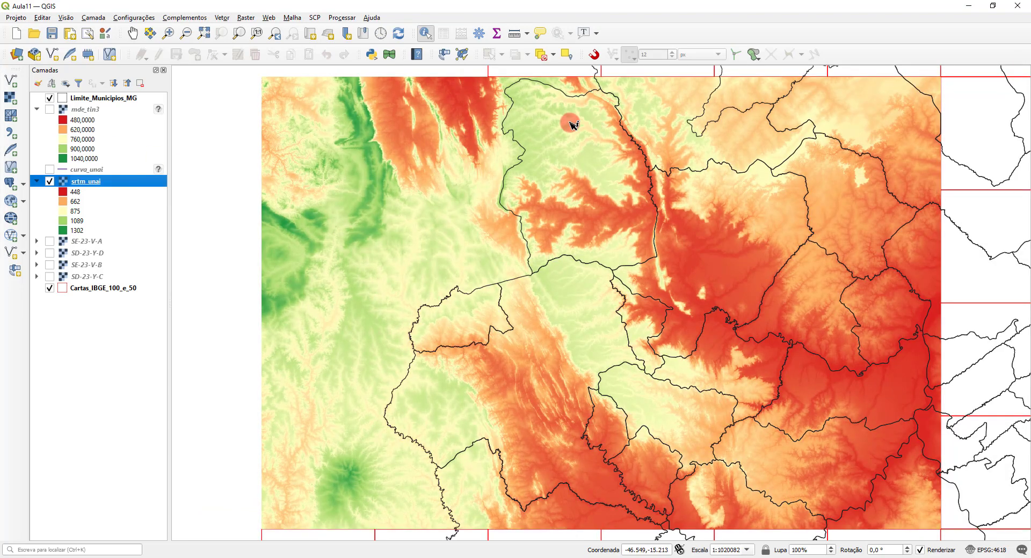